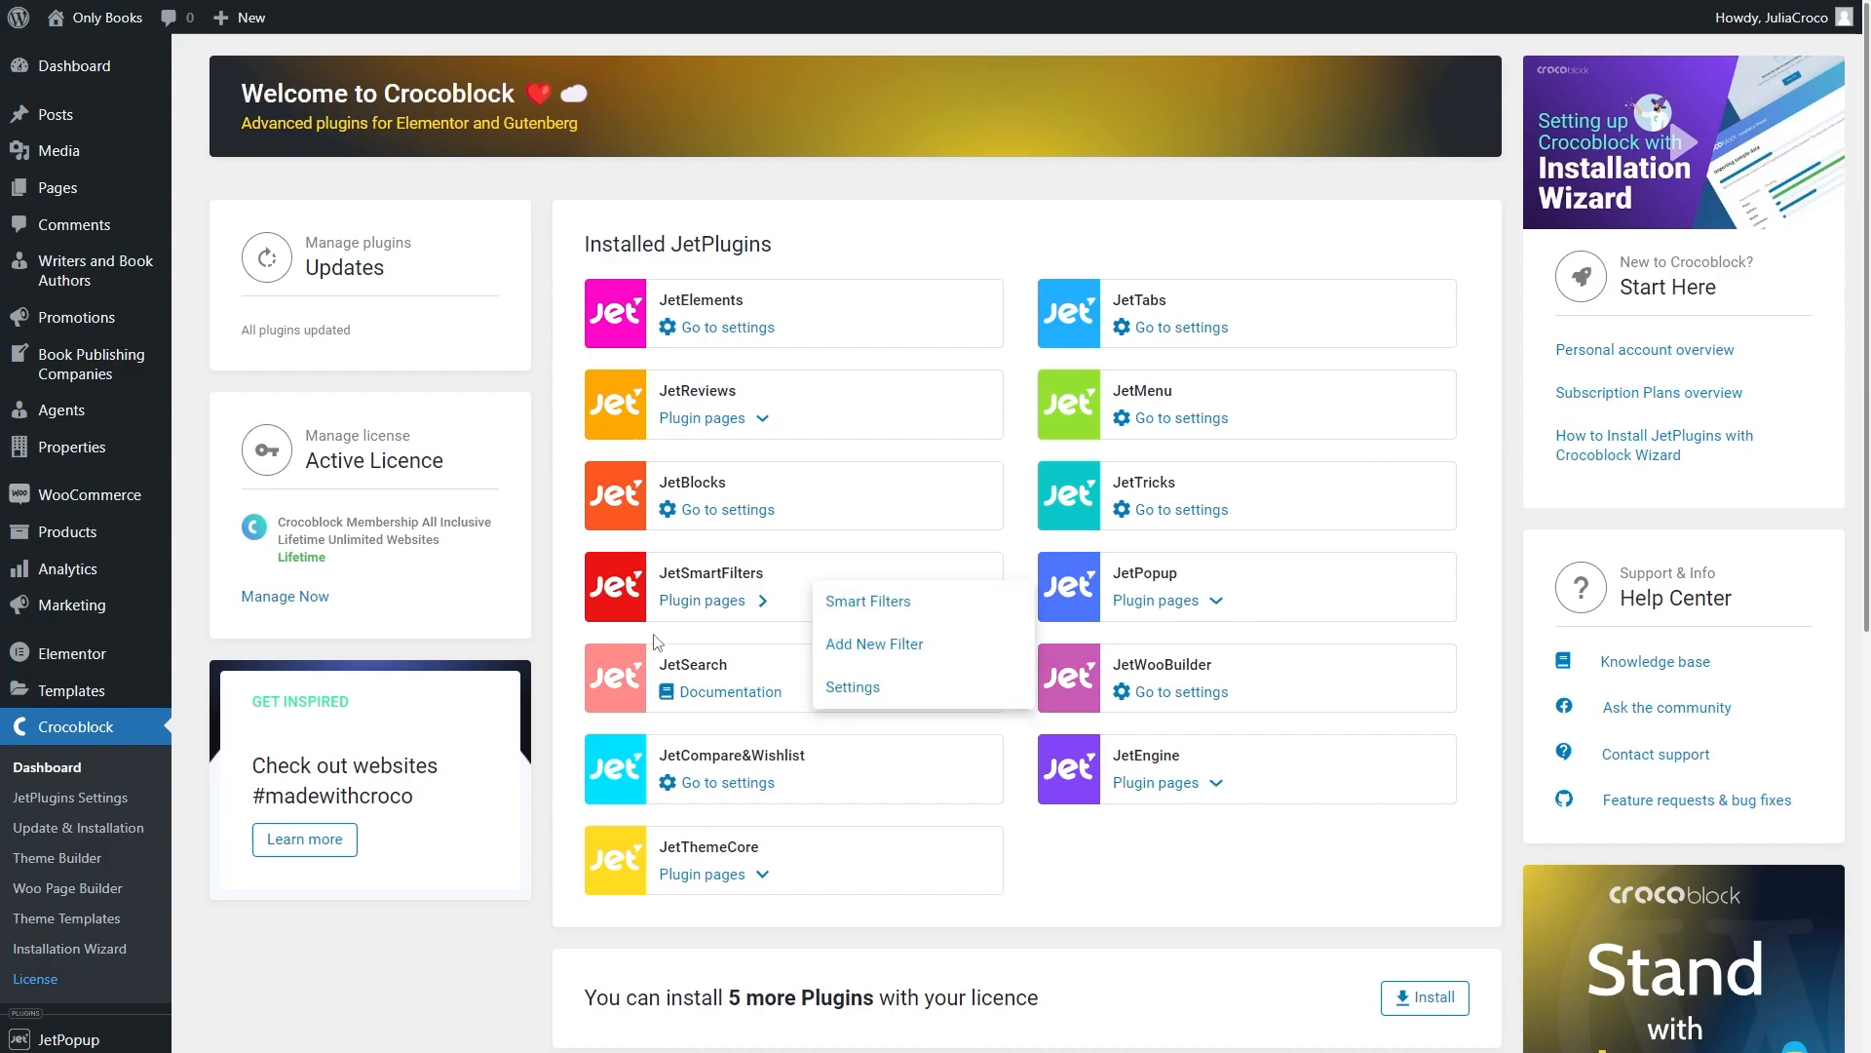
scroll(268, 930, down, 1)
scroll(268, 931, down, 2)
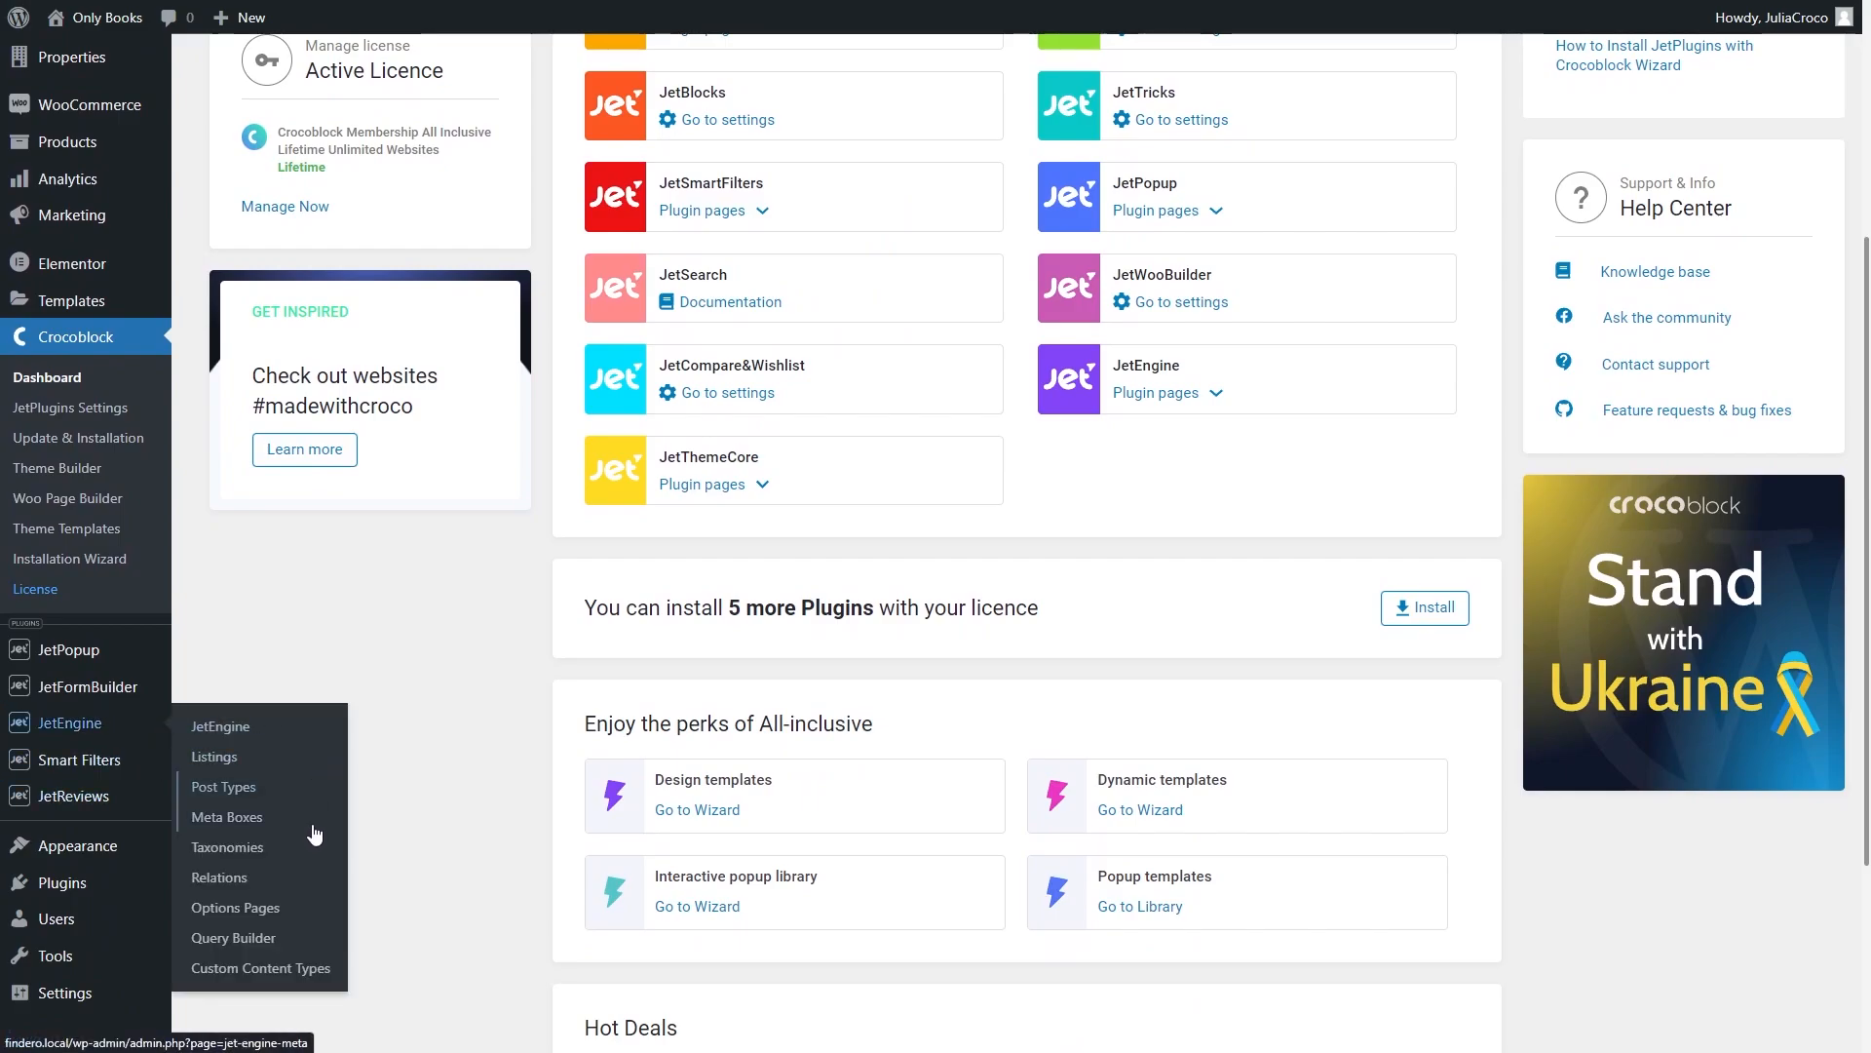
Step: Start a new Query Builder query named Dynamic Sale Notification
click(317, 940)
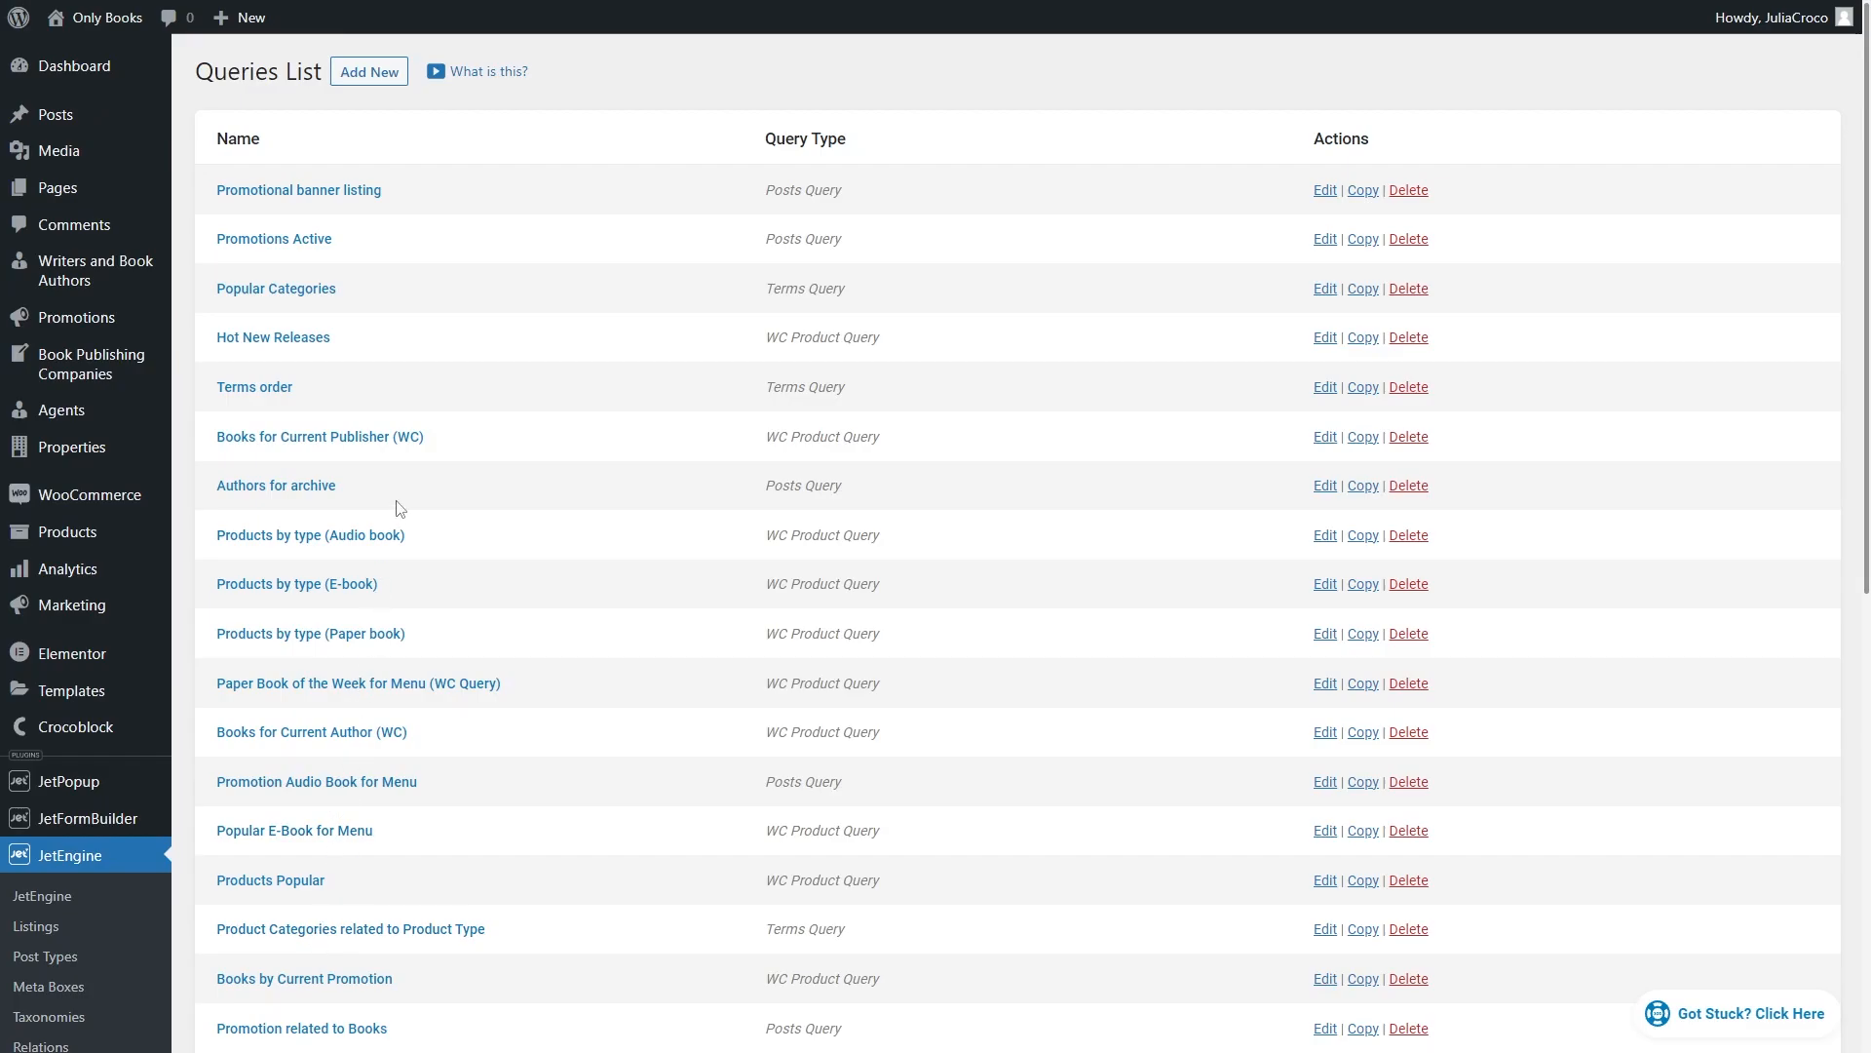
click(368, 71)
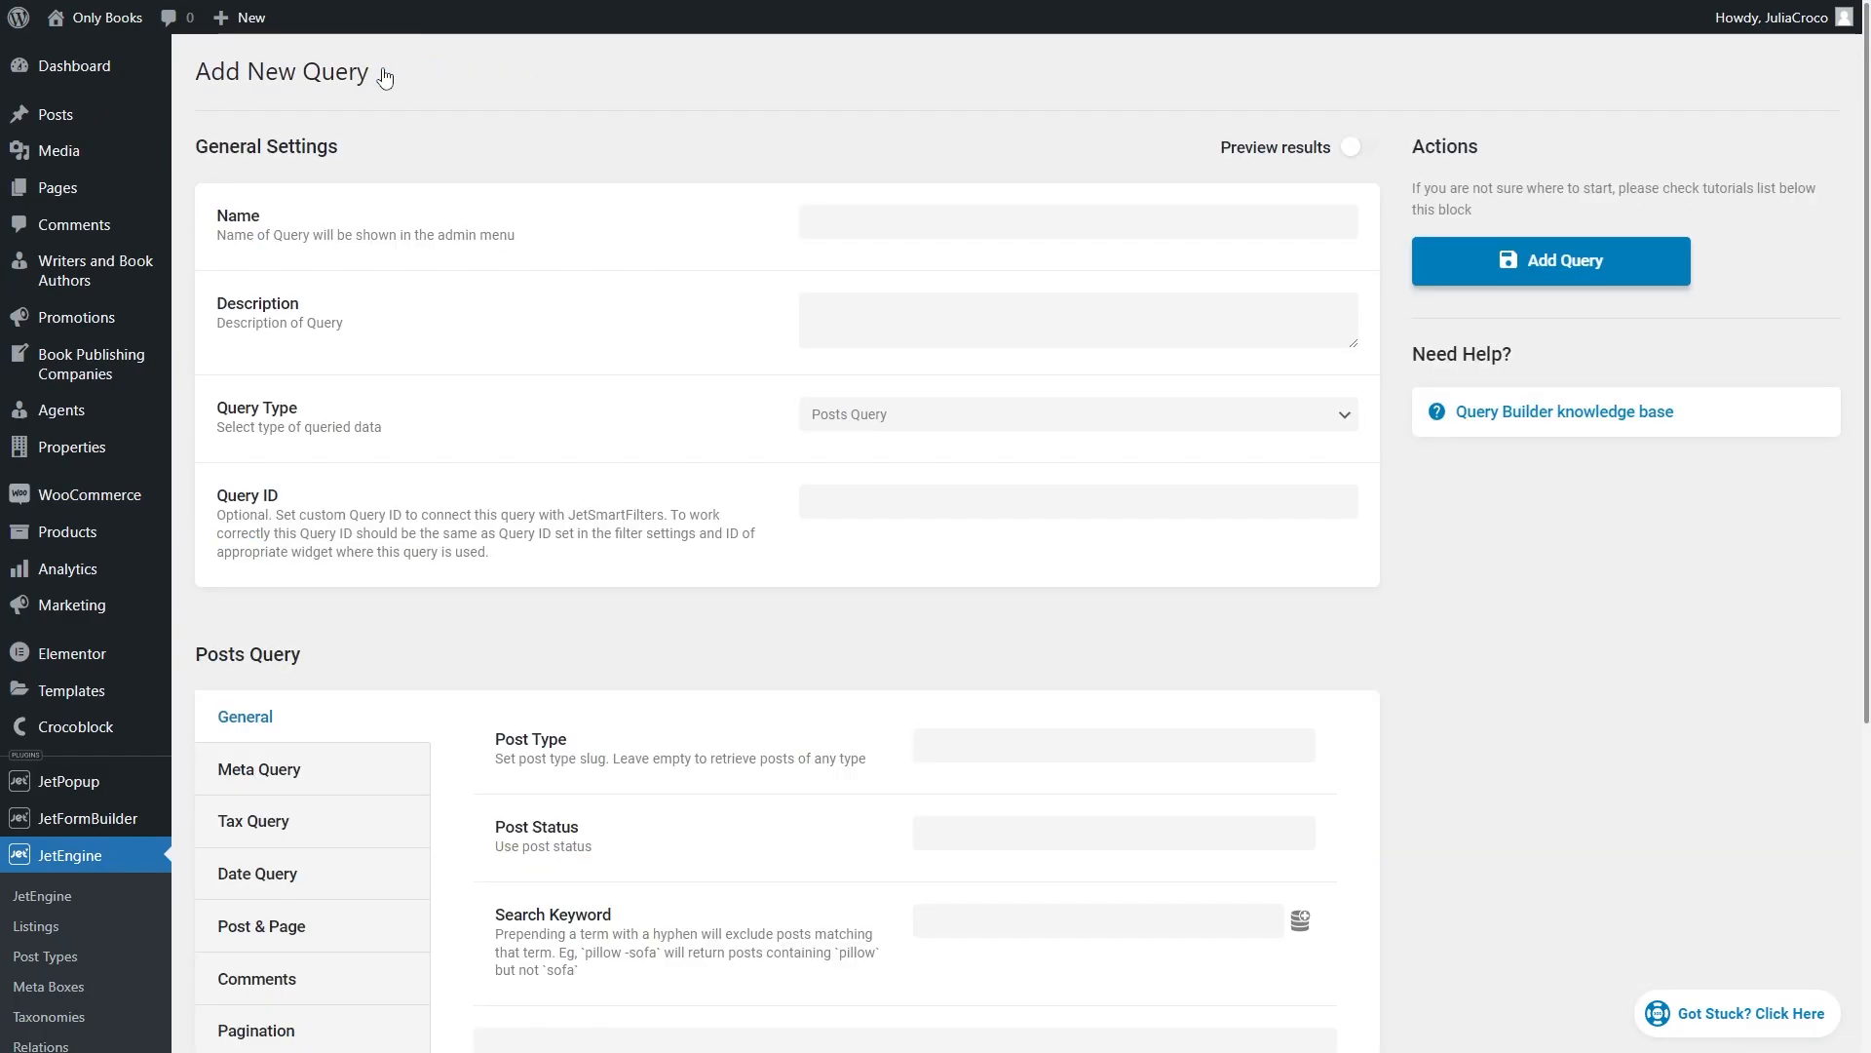
click(848, 159)
text(Dy)
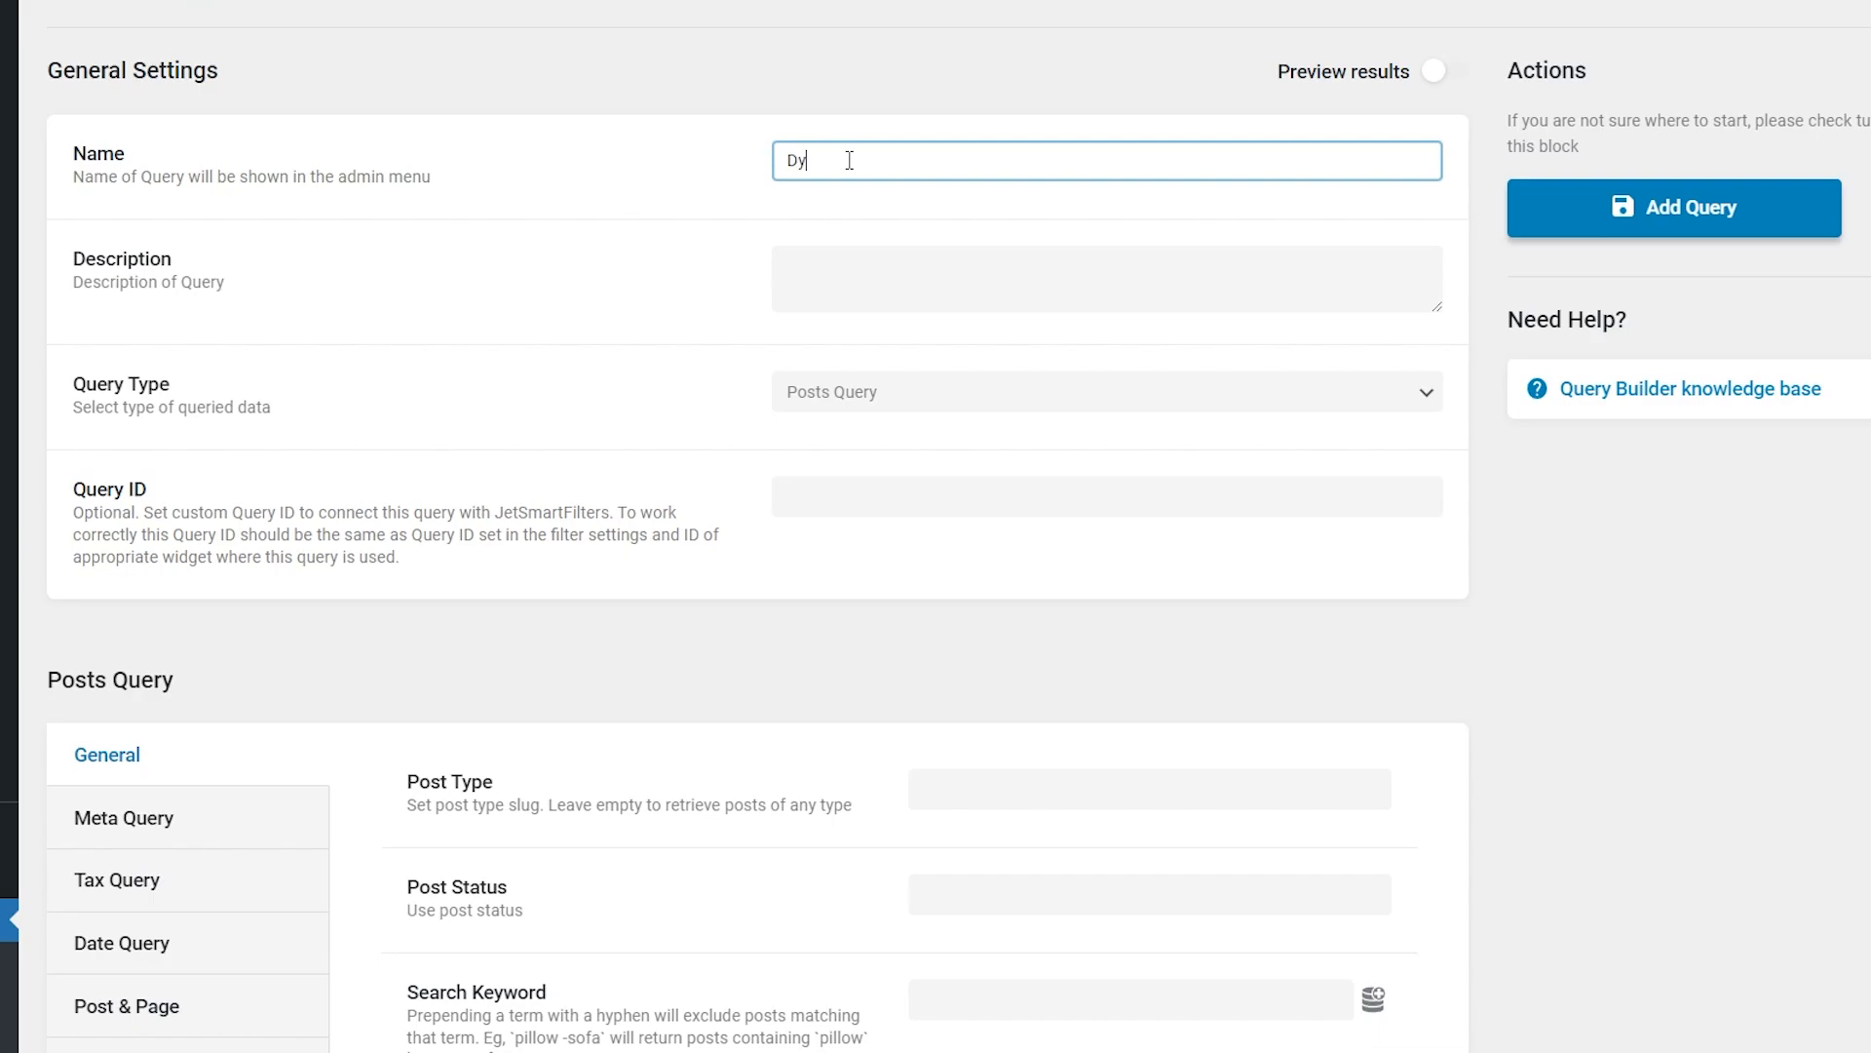
text(namic Sale Notification)
Step: Set the query type to SQL/AI Query in advanced mode and launch AI generation
click(1027, 392)
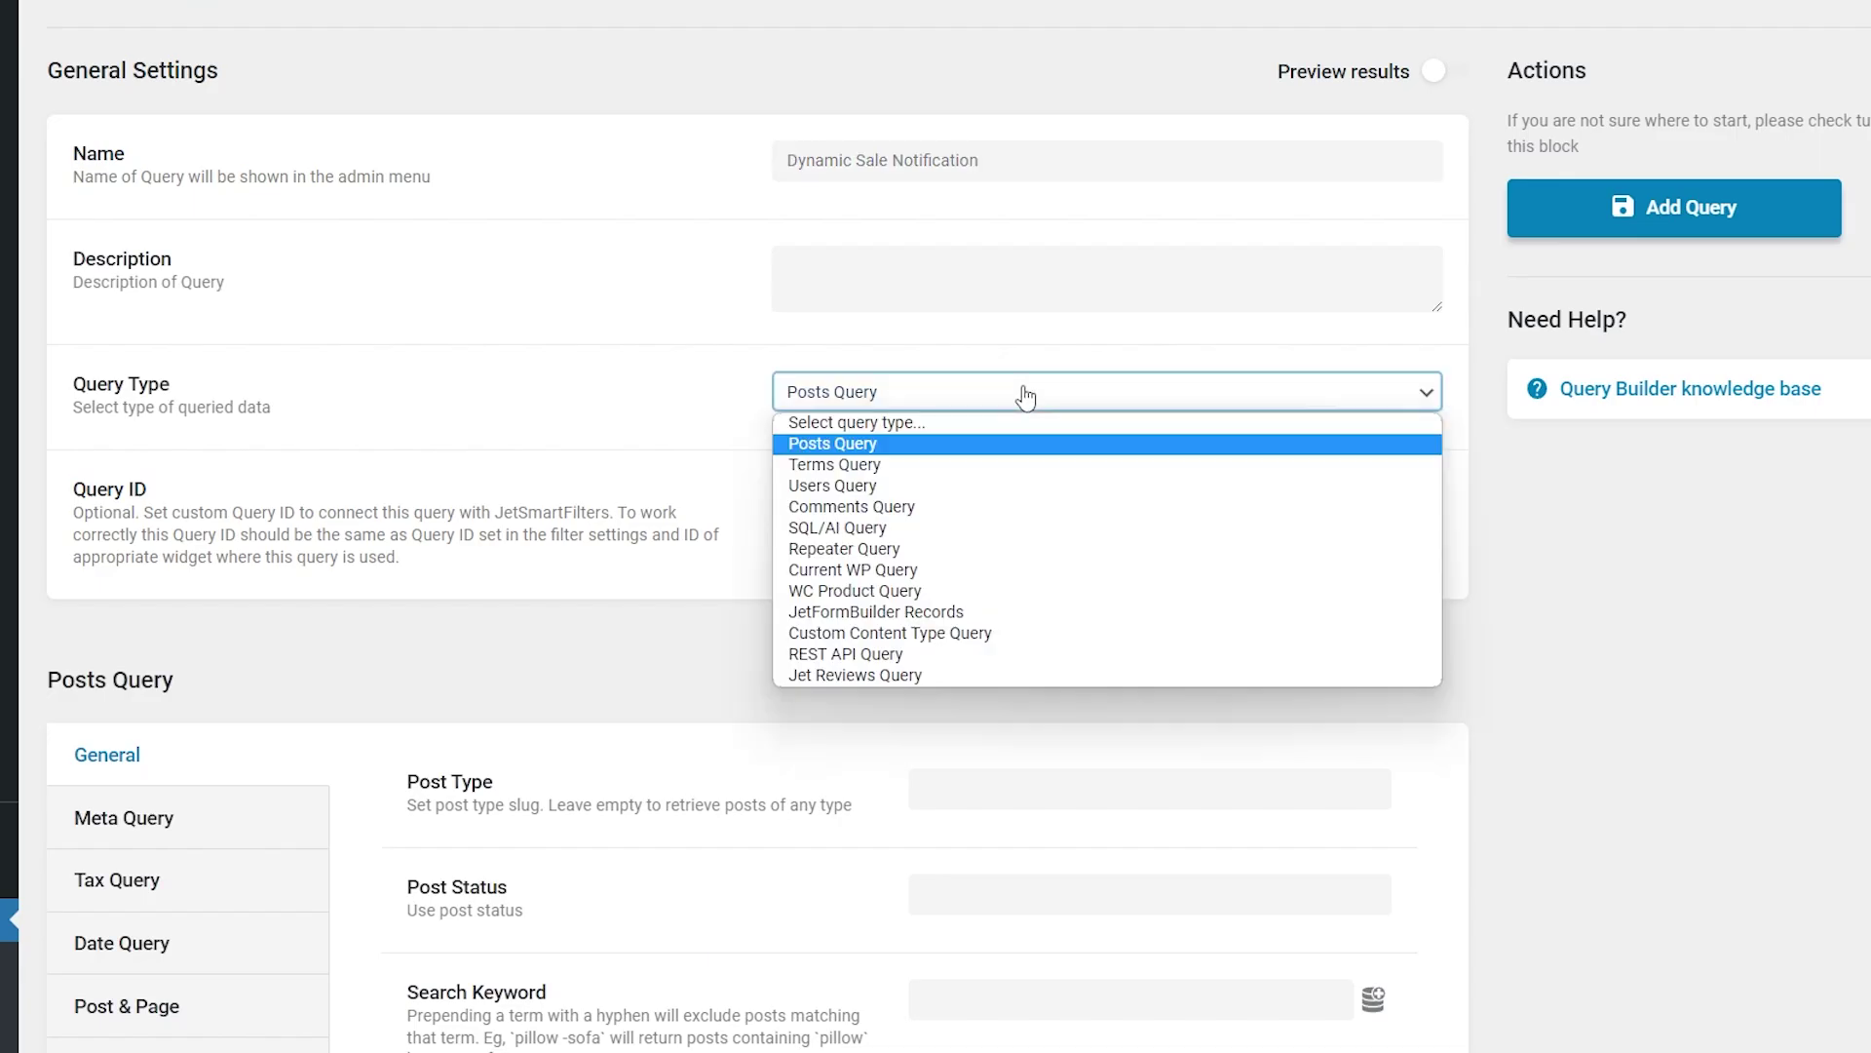
click(1012, 529)
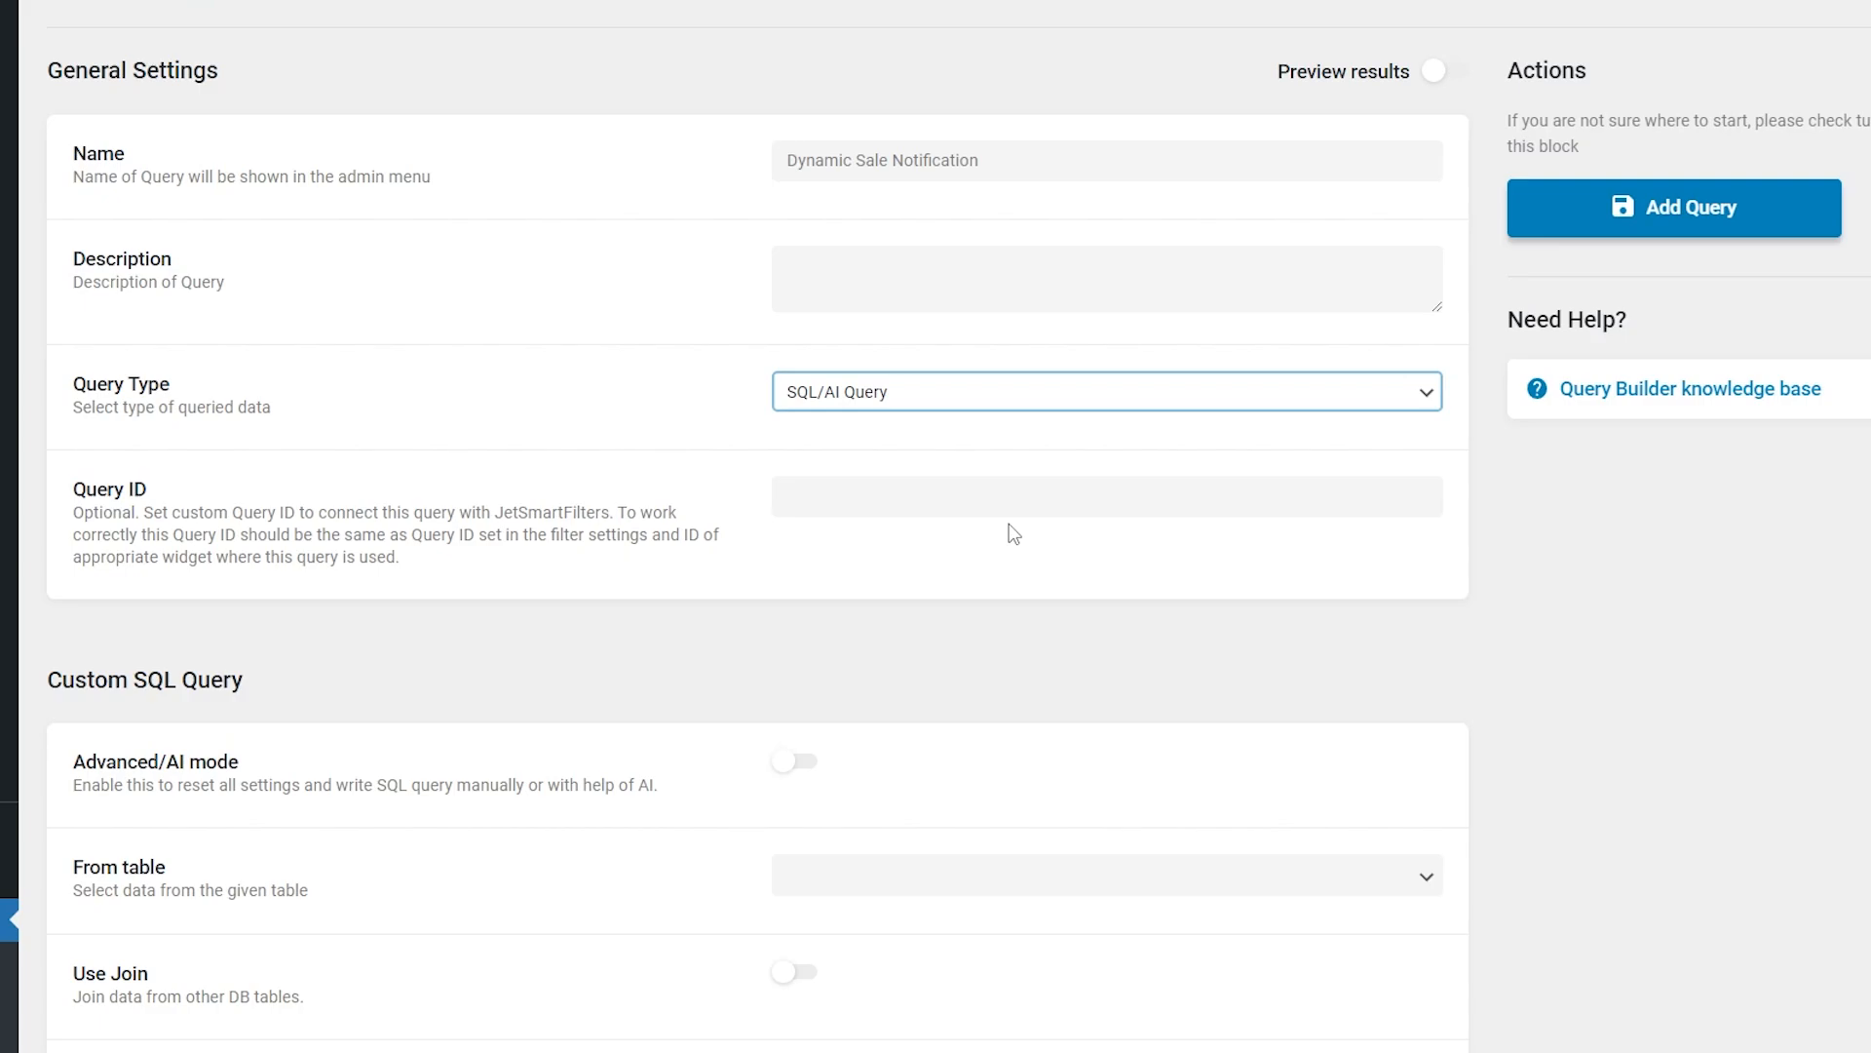
scroll(1013, 534, down, 3)
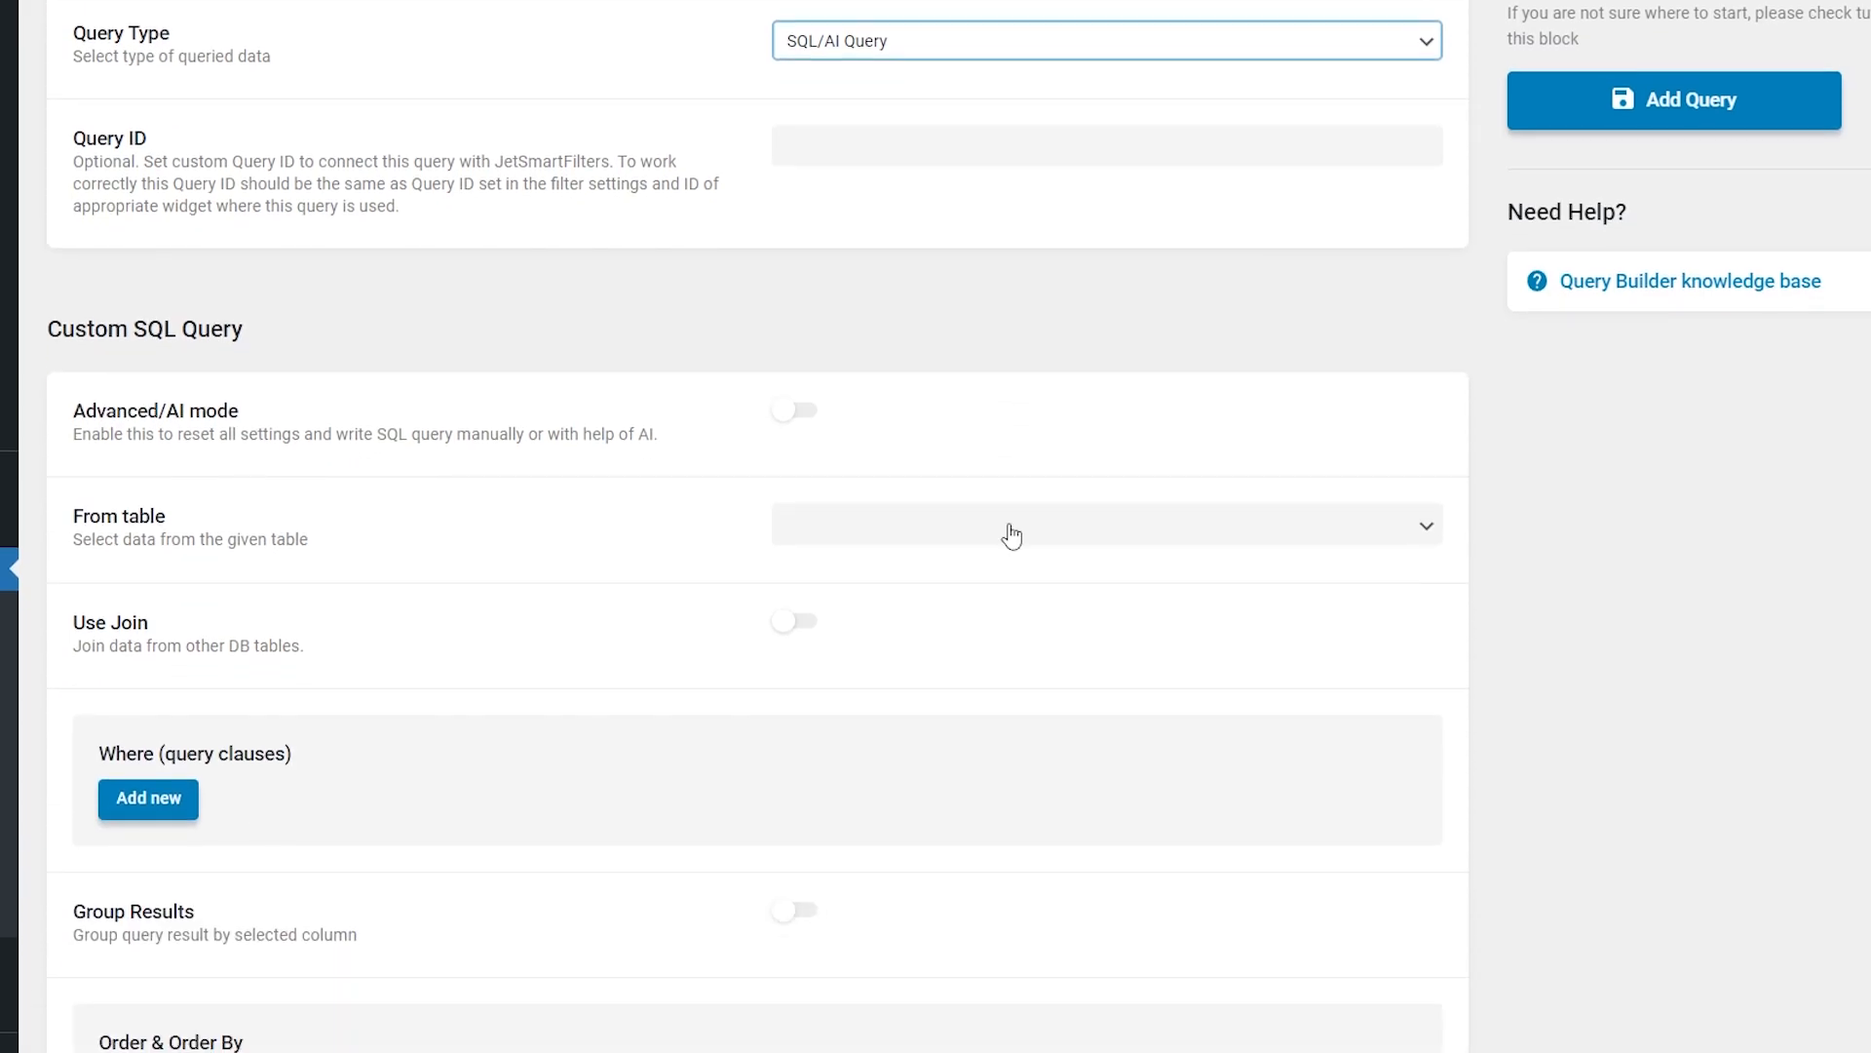
click(805, 415)
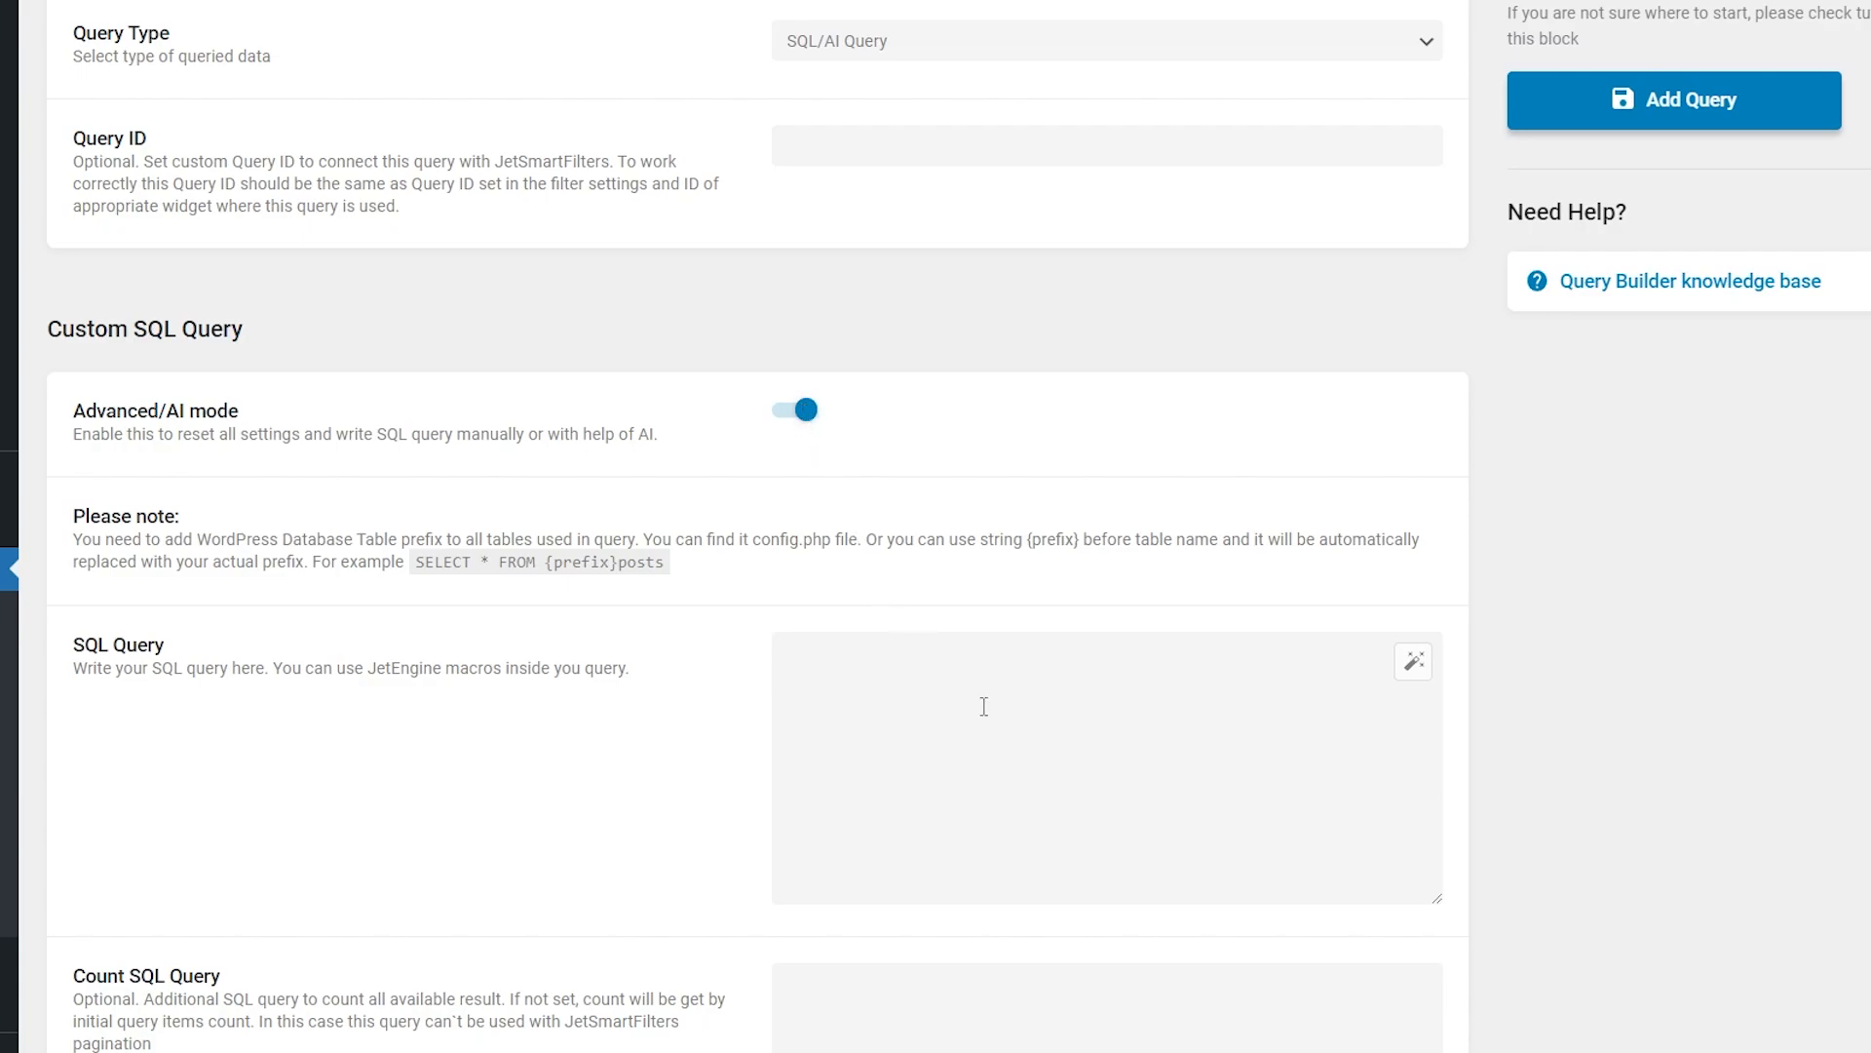
click(1413, 666)
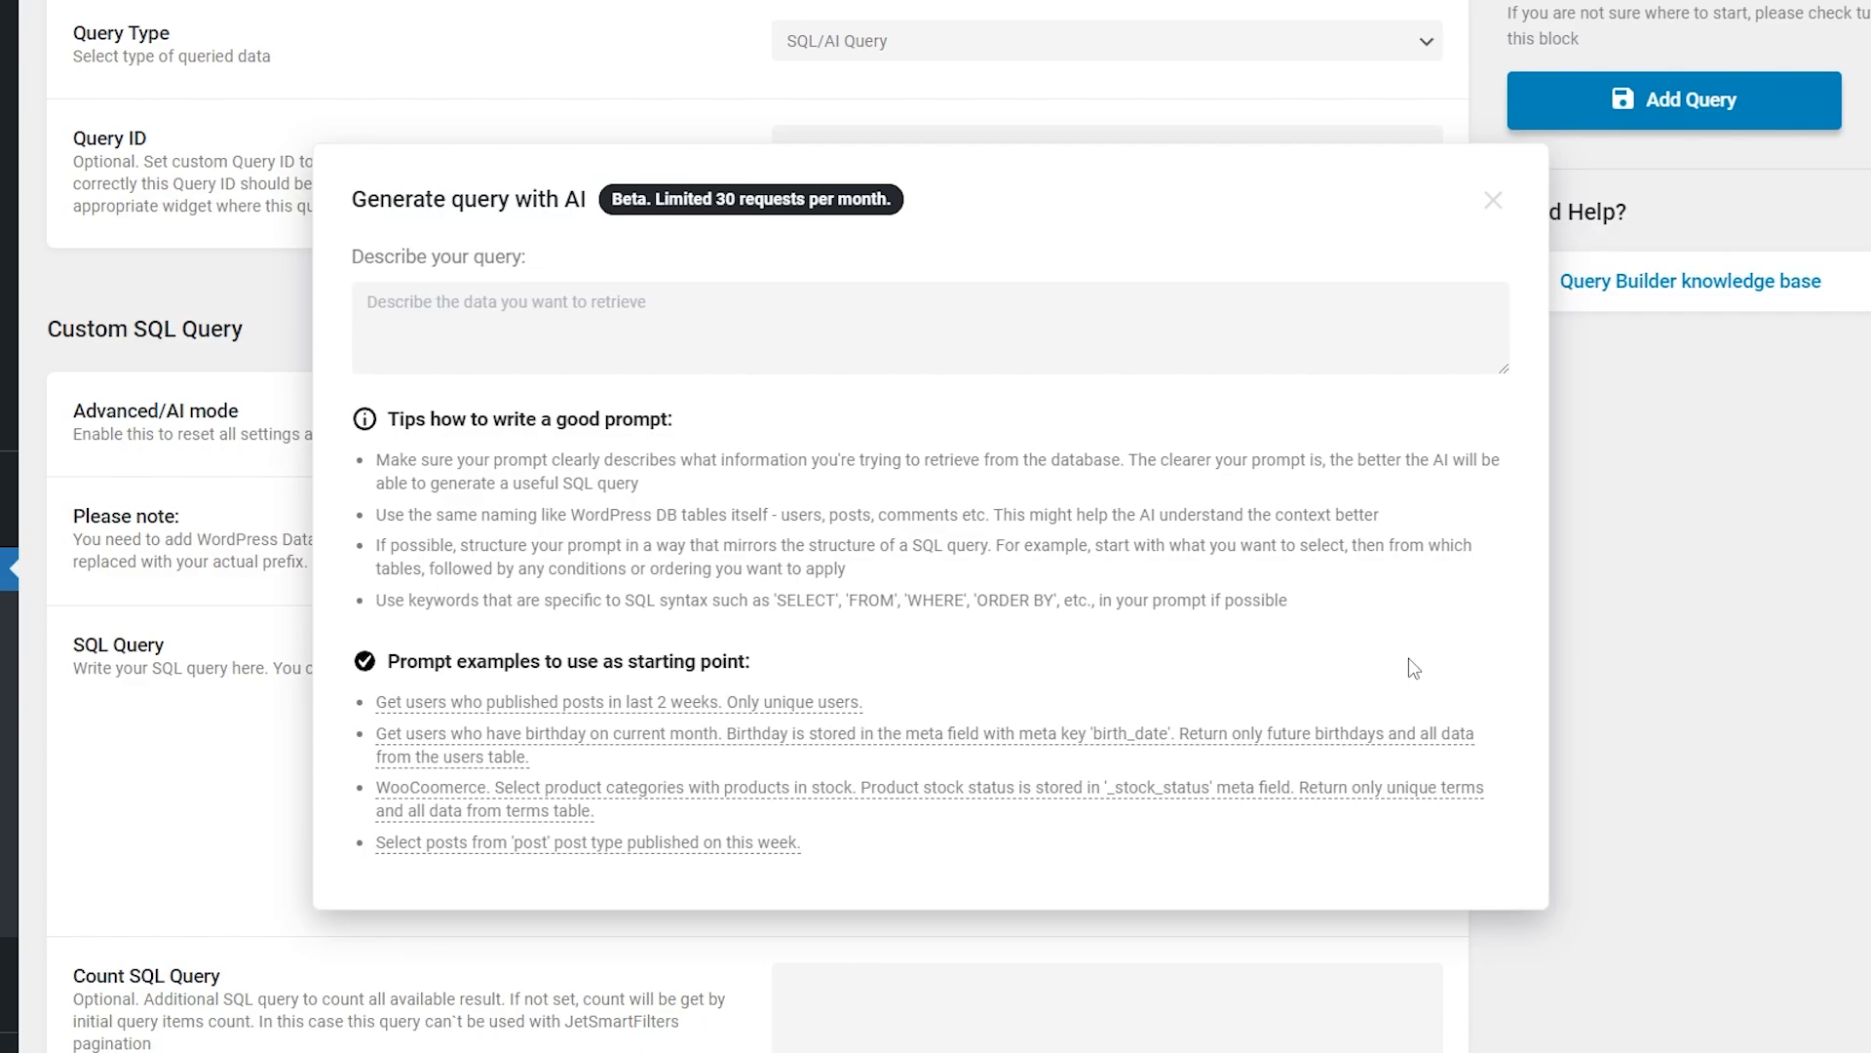
Step: Describe a query for the latest WooCommerce order's product ID and date, generate the SQL and use it
click(516, 316)
text(Wo)
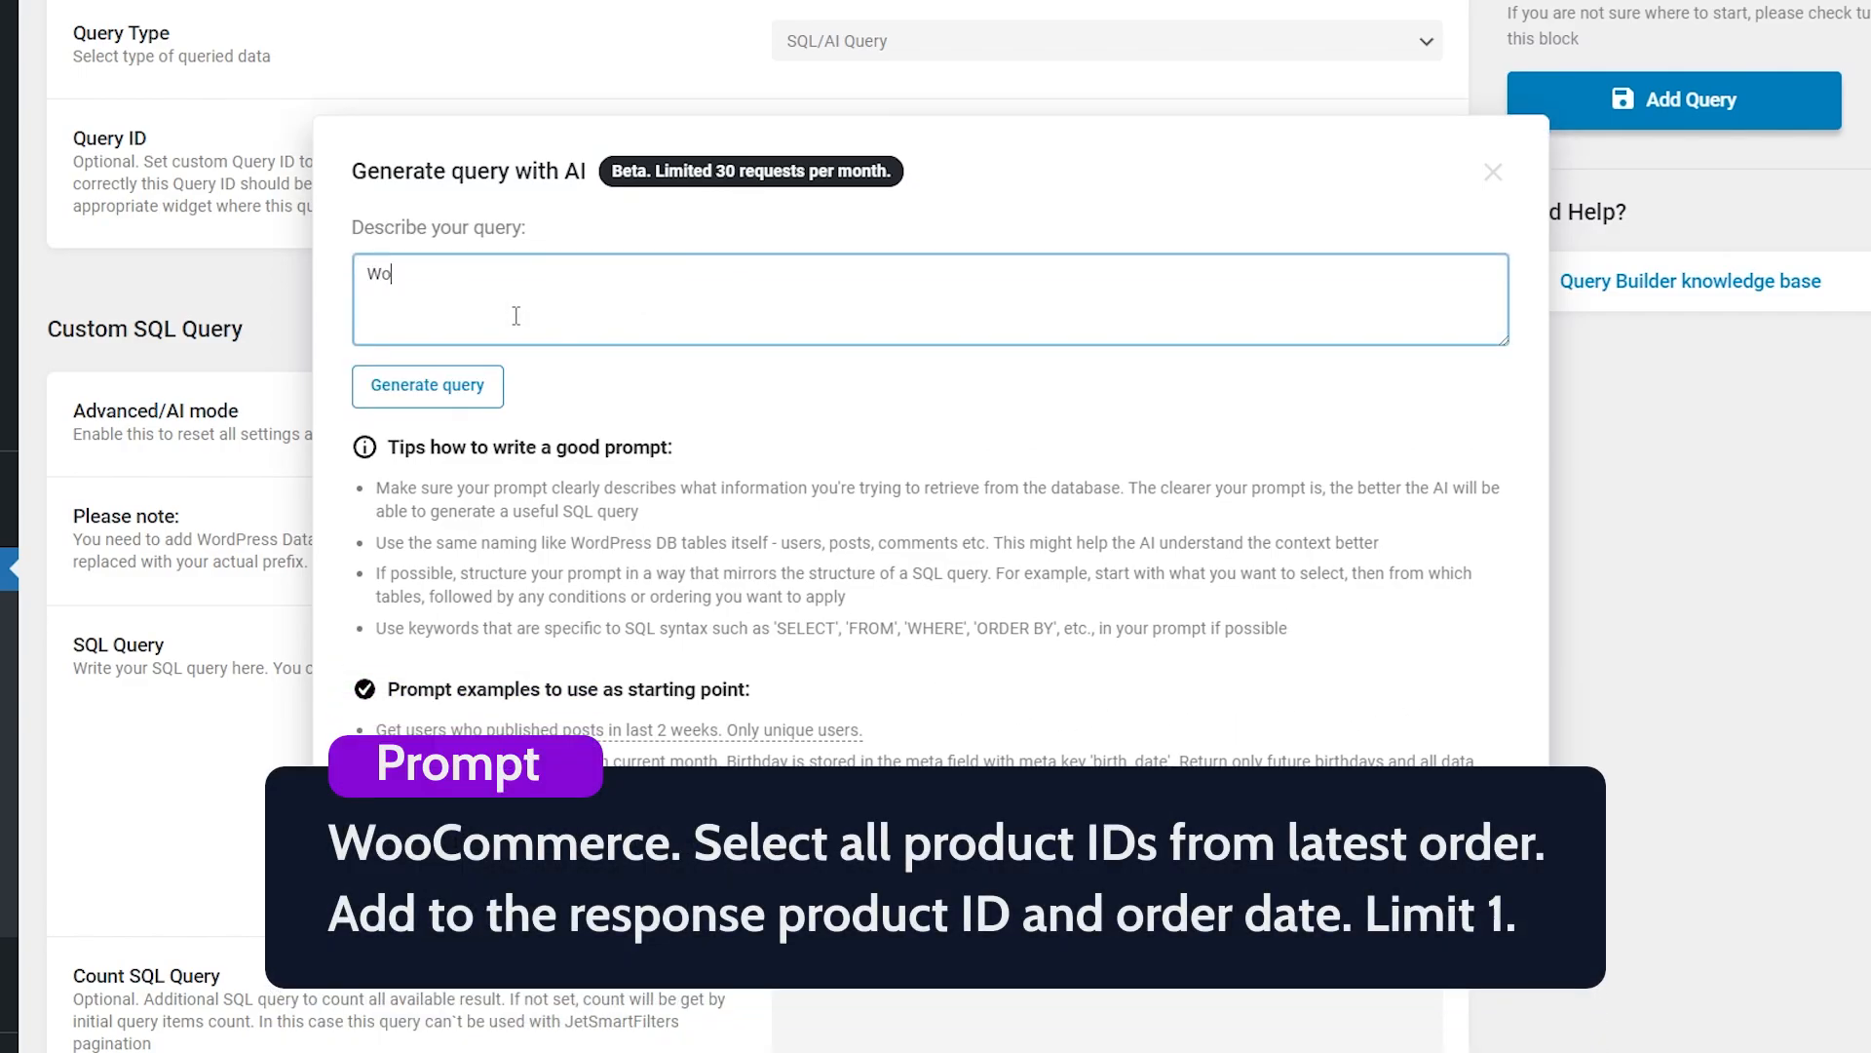
text(oCommerce.)
text( Select all produc)
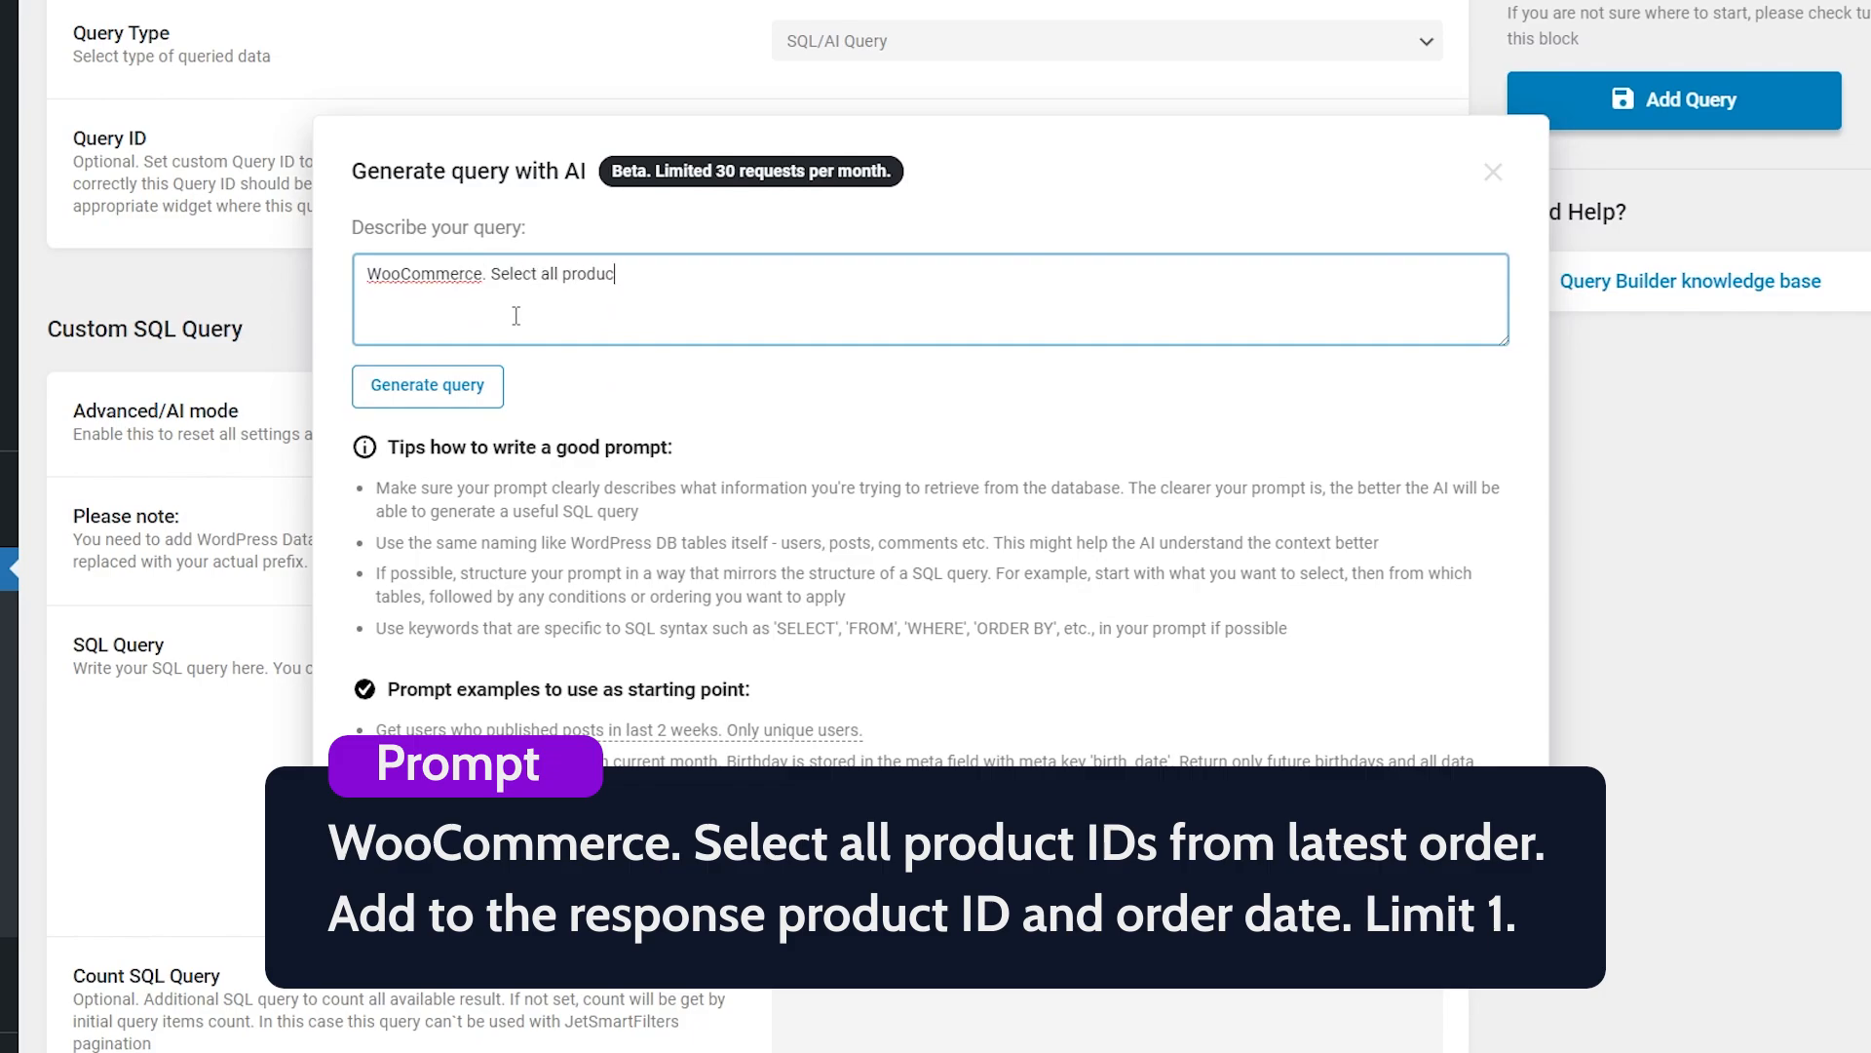
text(t IDs from latest order)
text(. Add to the resp)
text(onse product ID and )
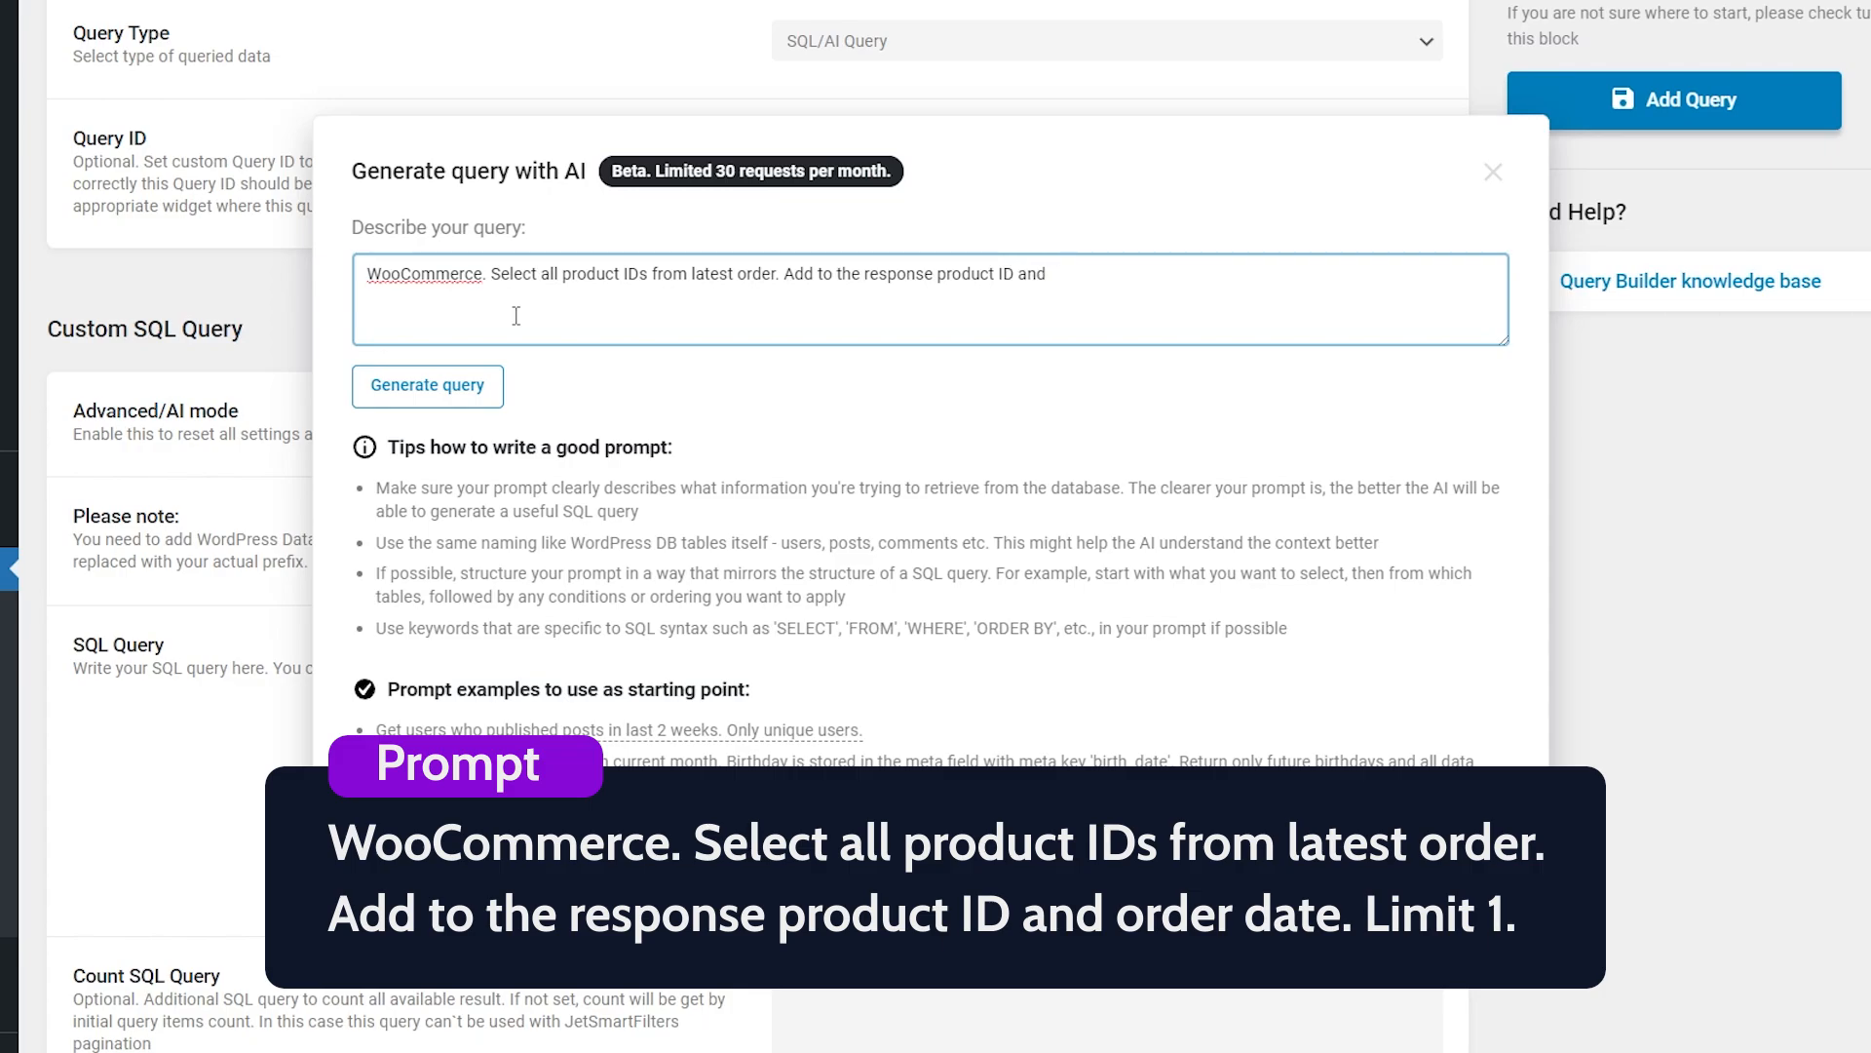
text(order date. Limit )
text(1.)
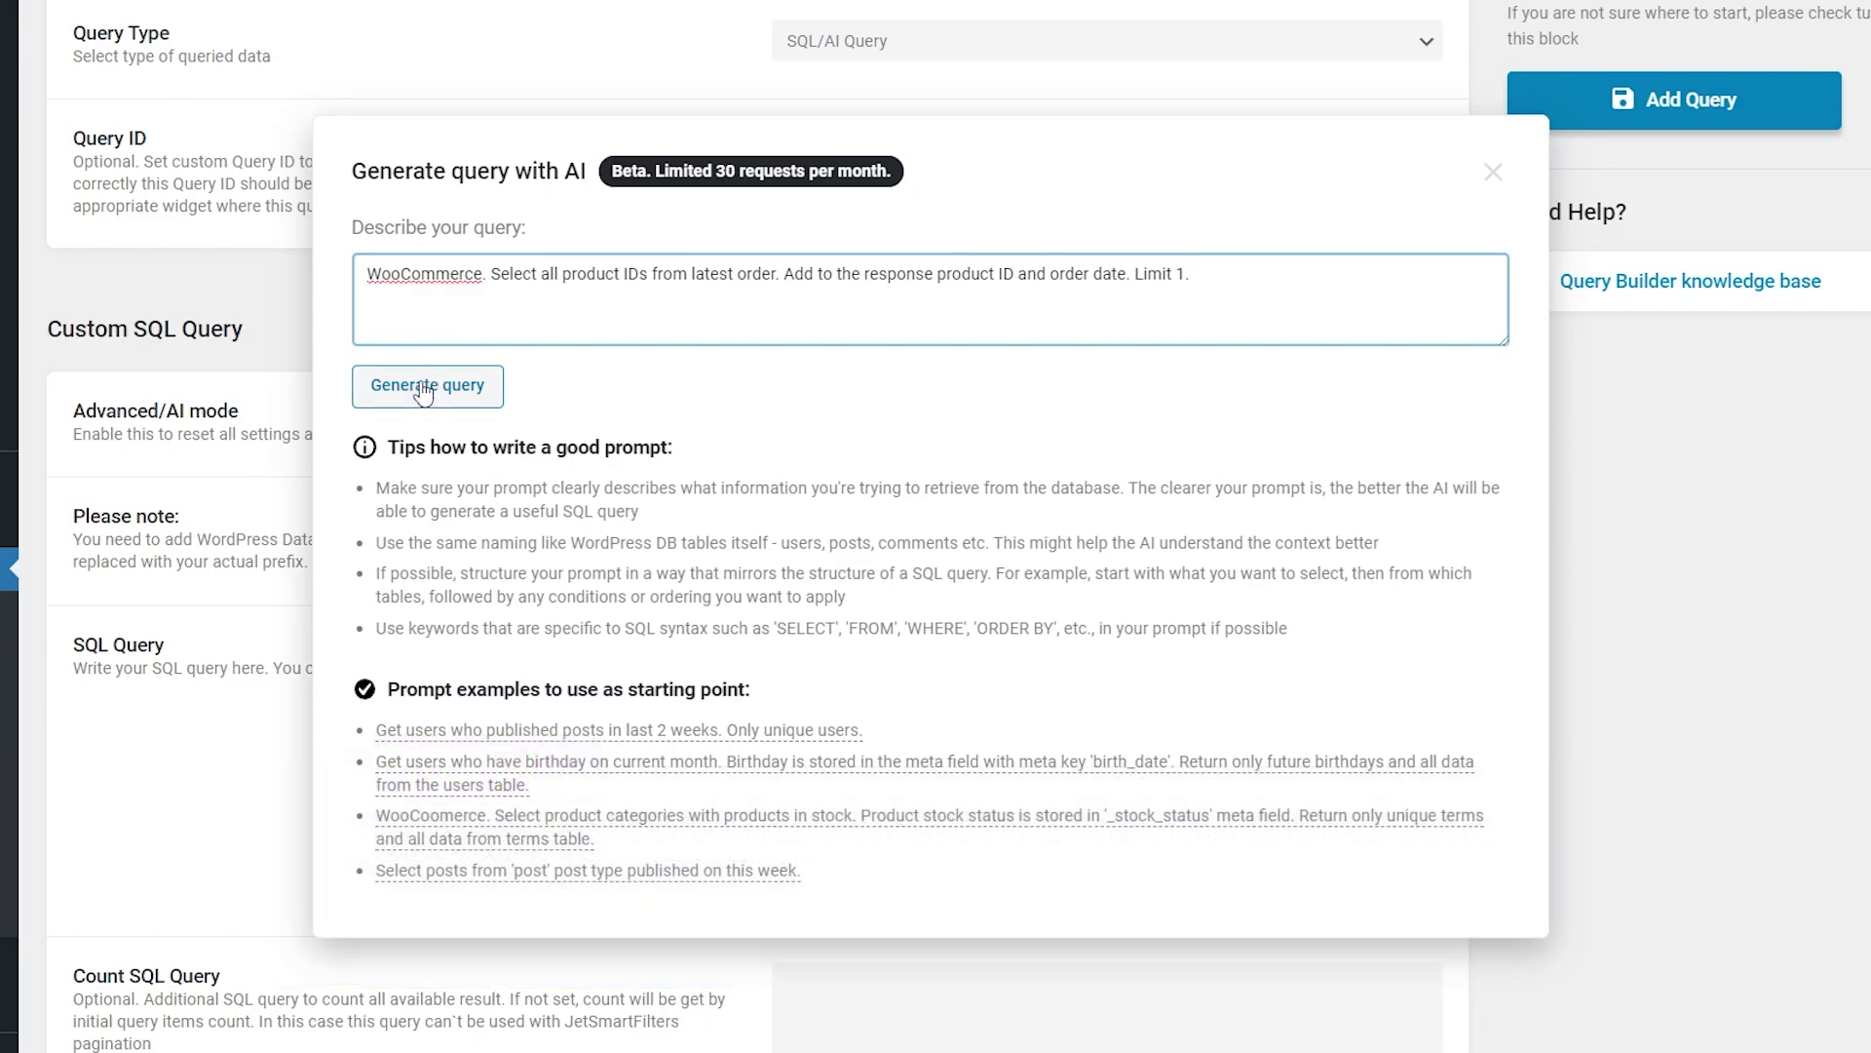
click(423, 387)
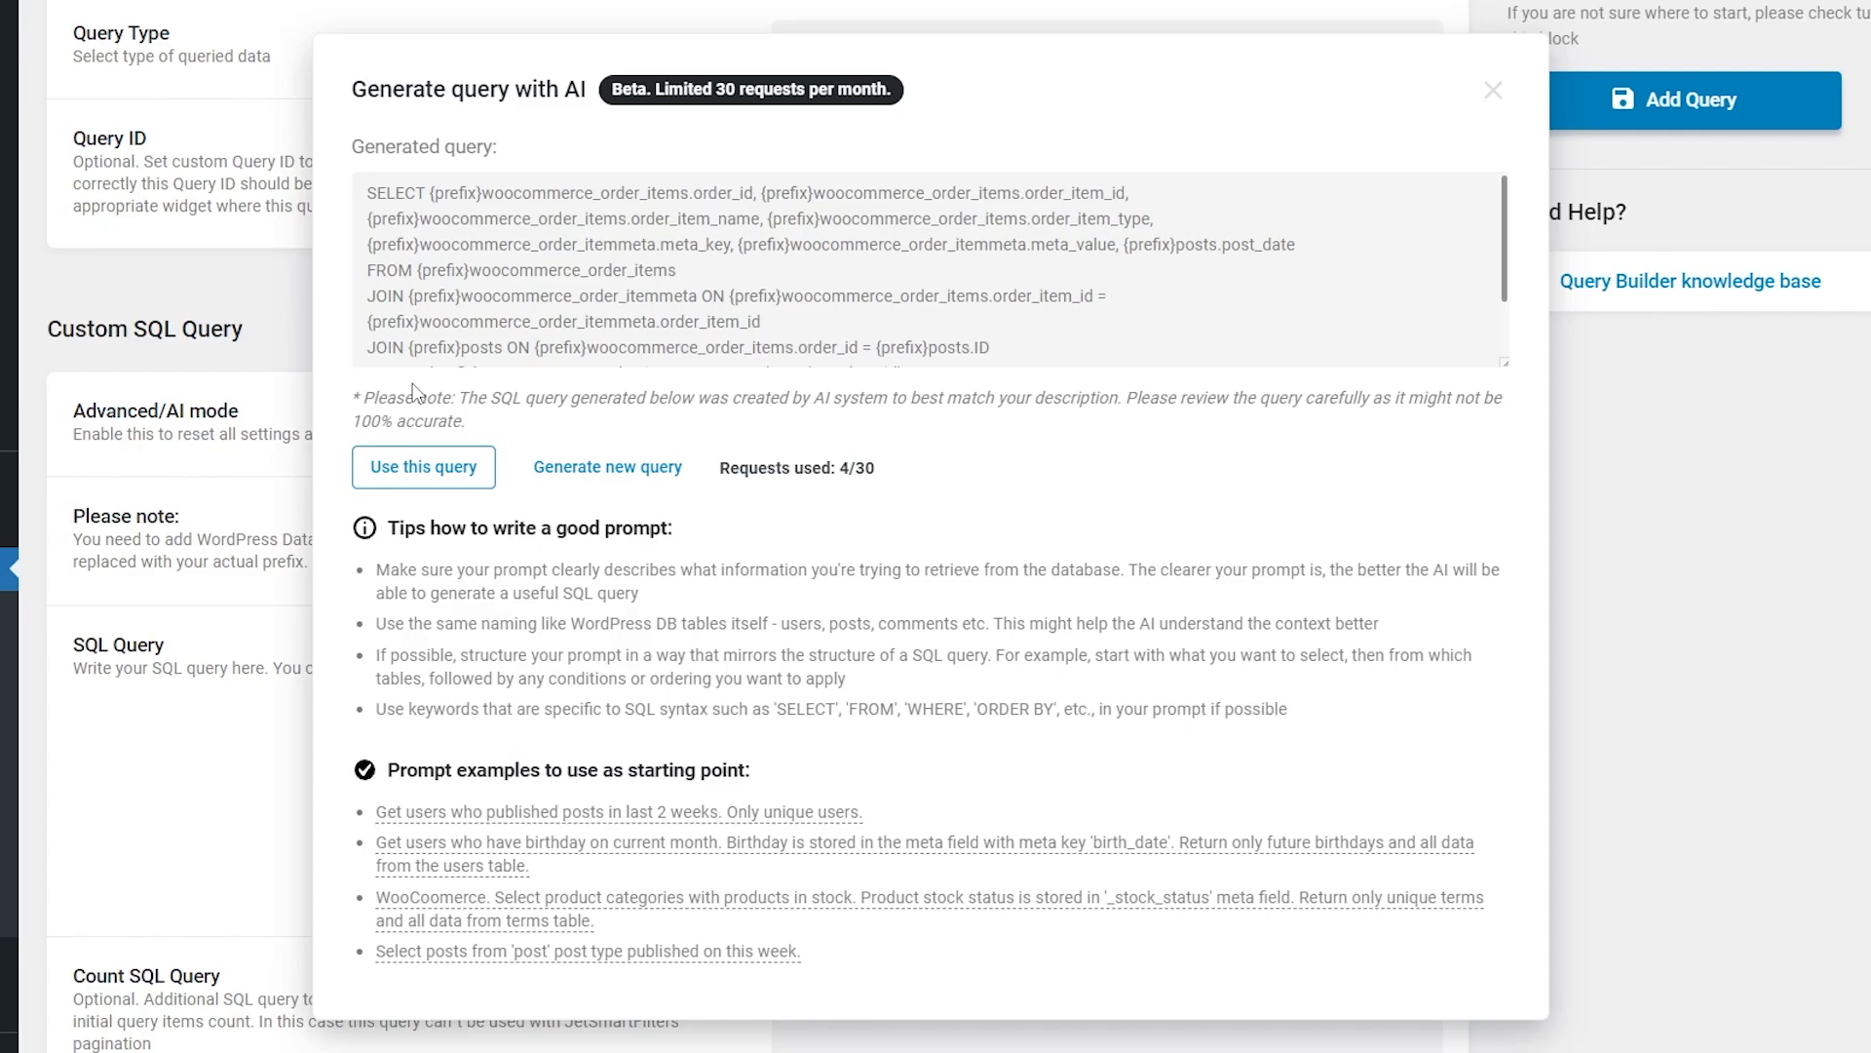
click(420, 472)
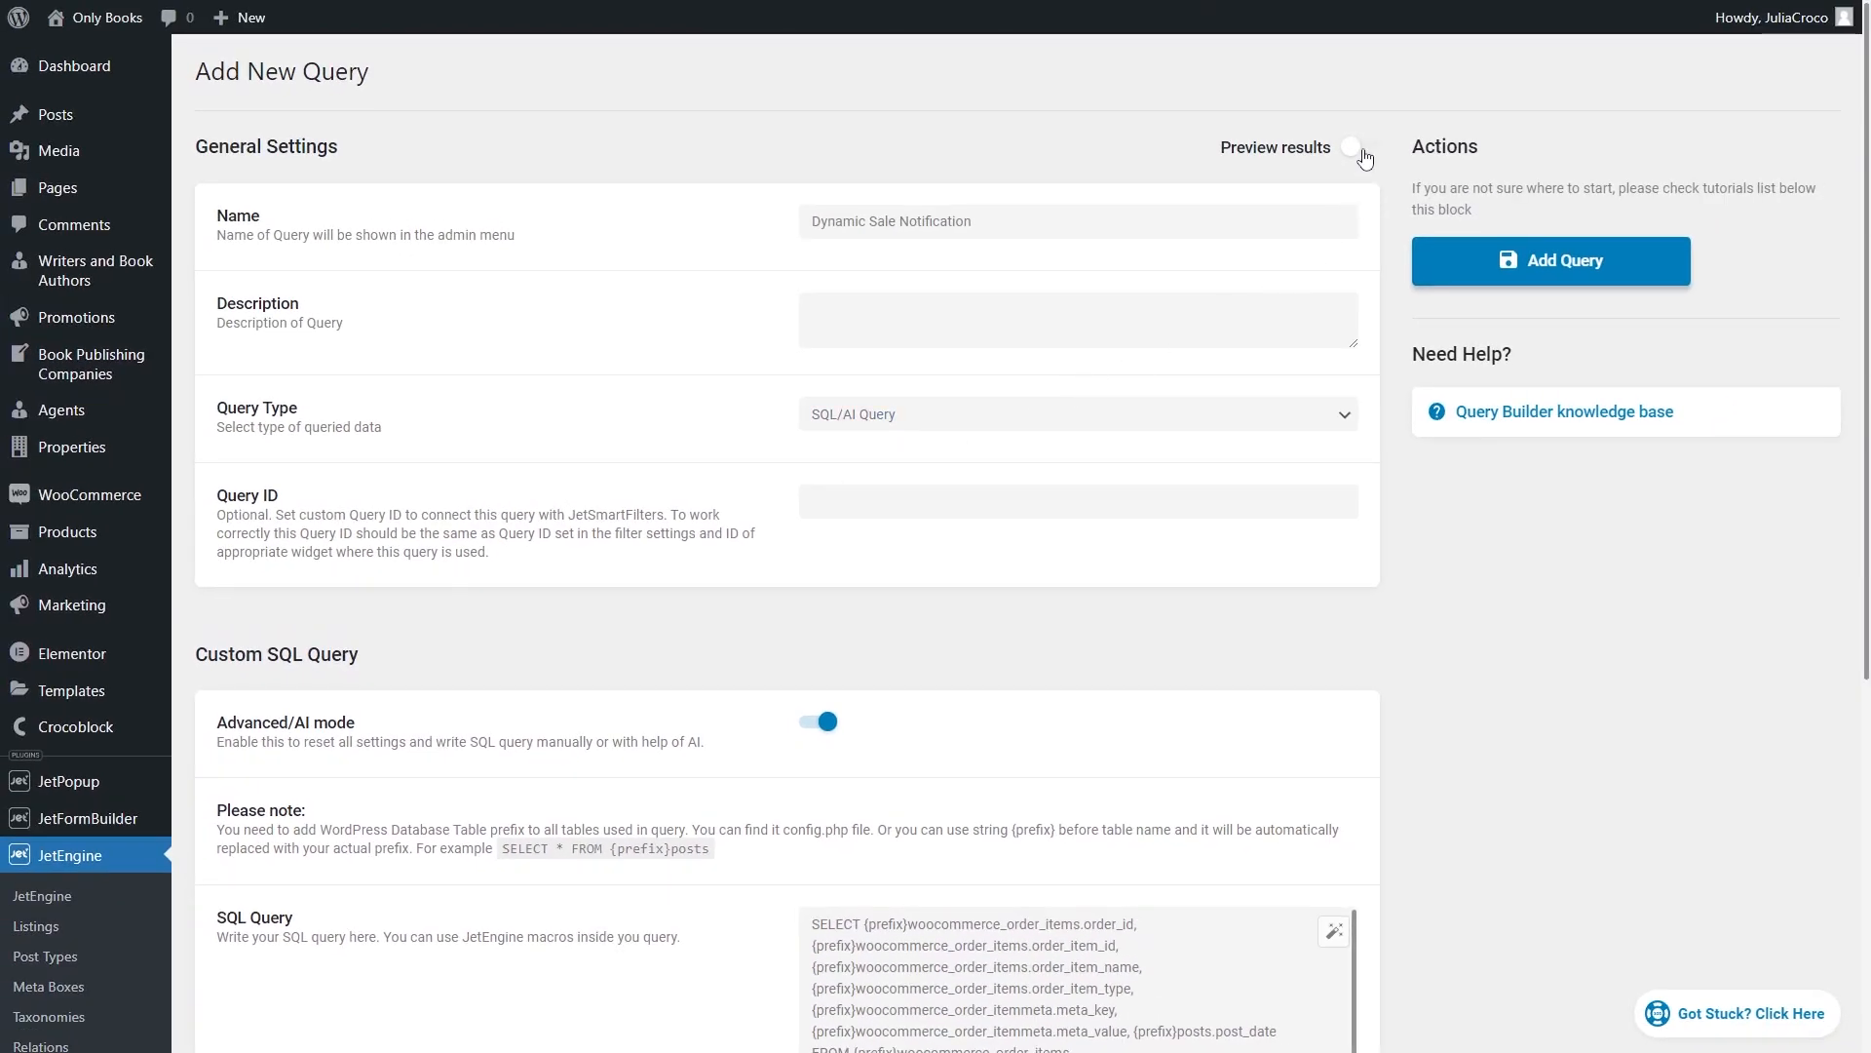
Step: Preview the query returning one result, The Great Gatsby, then save it with Add Query
click(1354, 146)
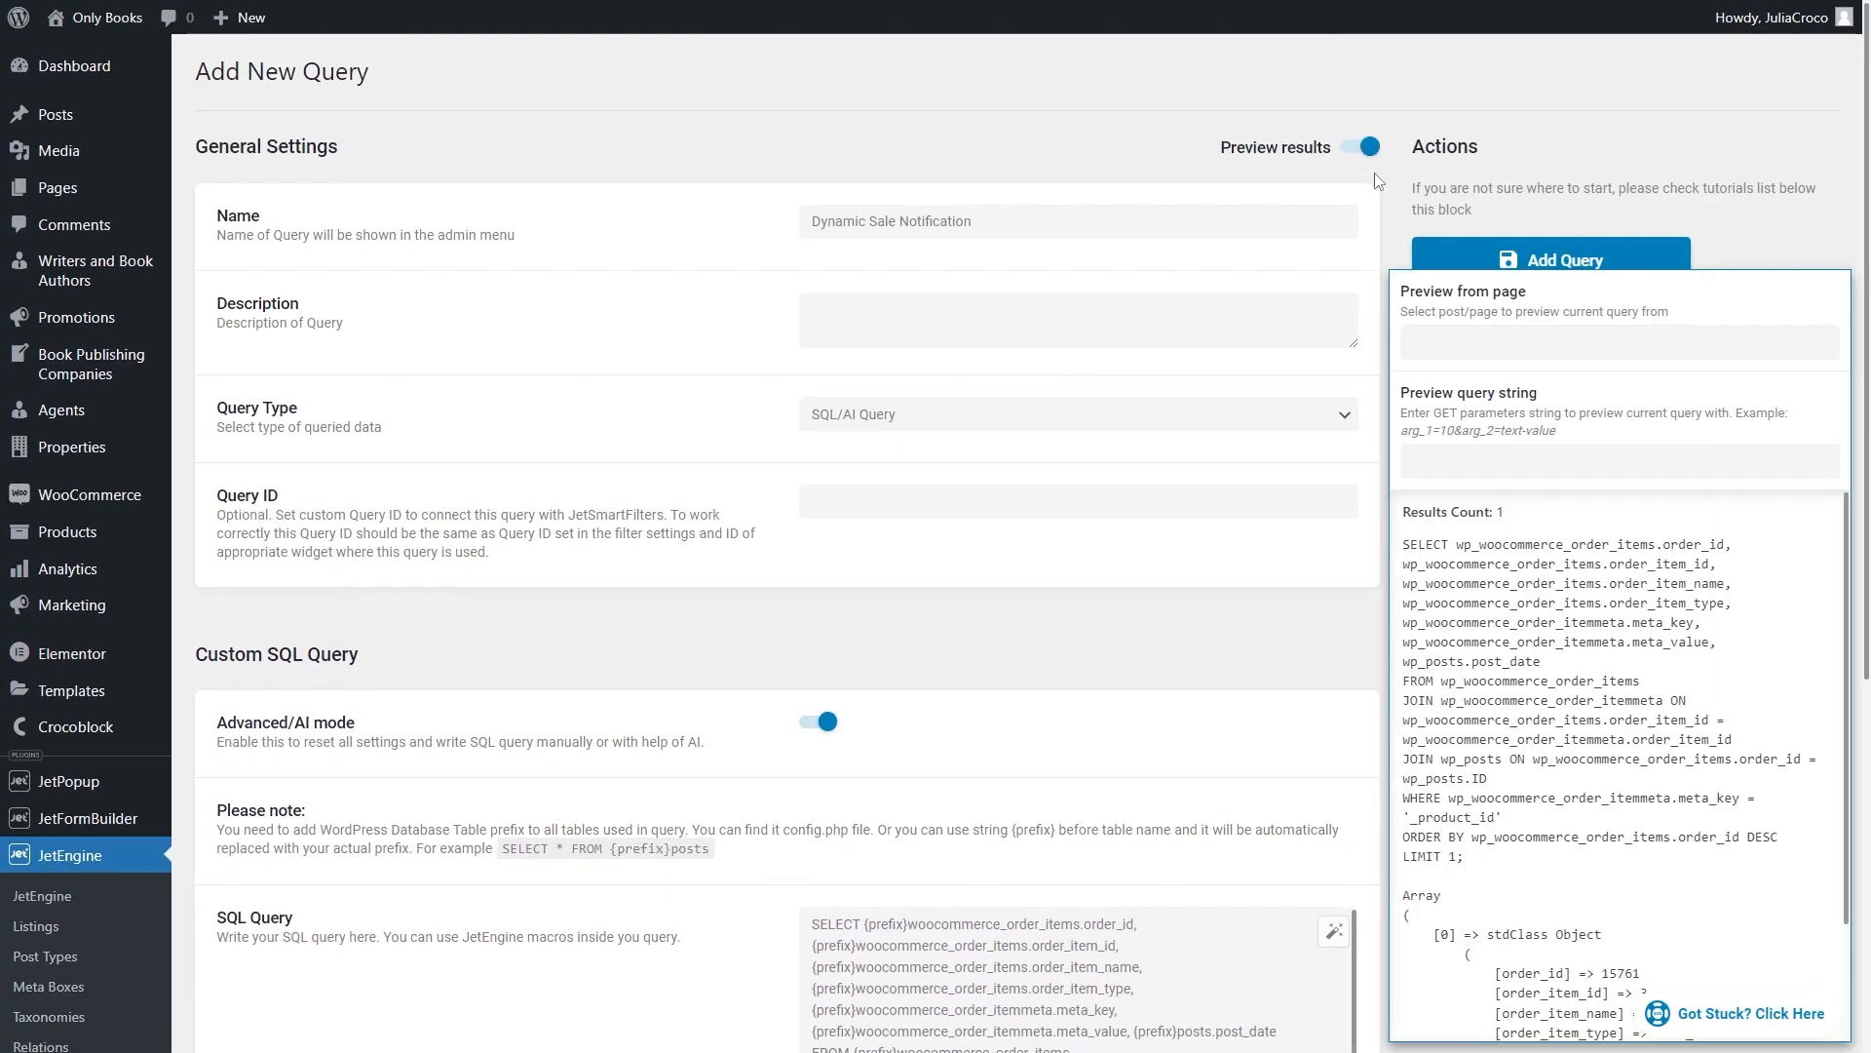
drag(1528, 512, 1405, 523)
click(1404, 524)
scroll(1491, 644, down, 3)
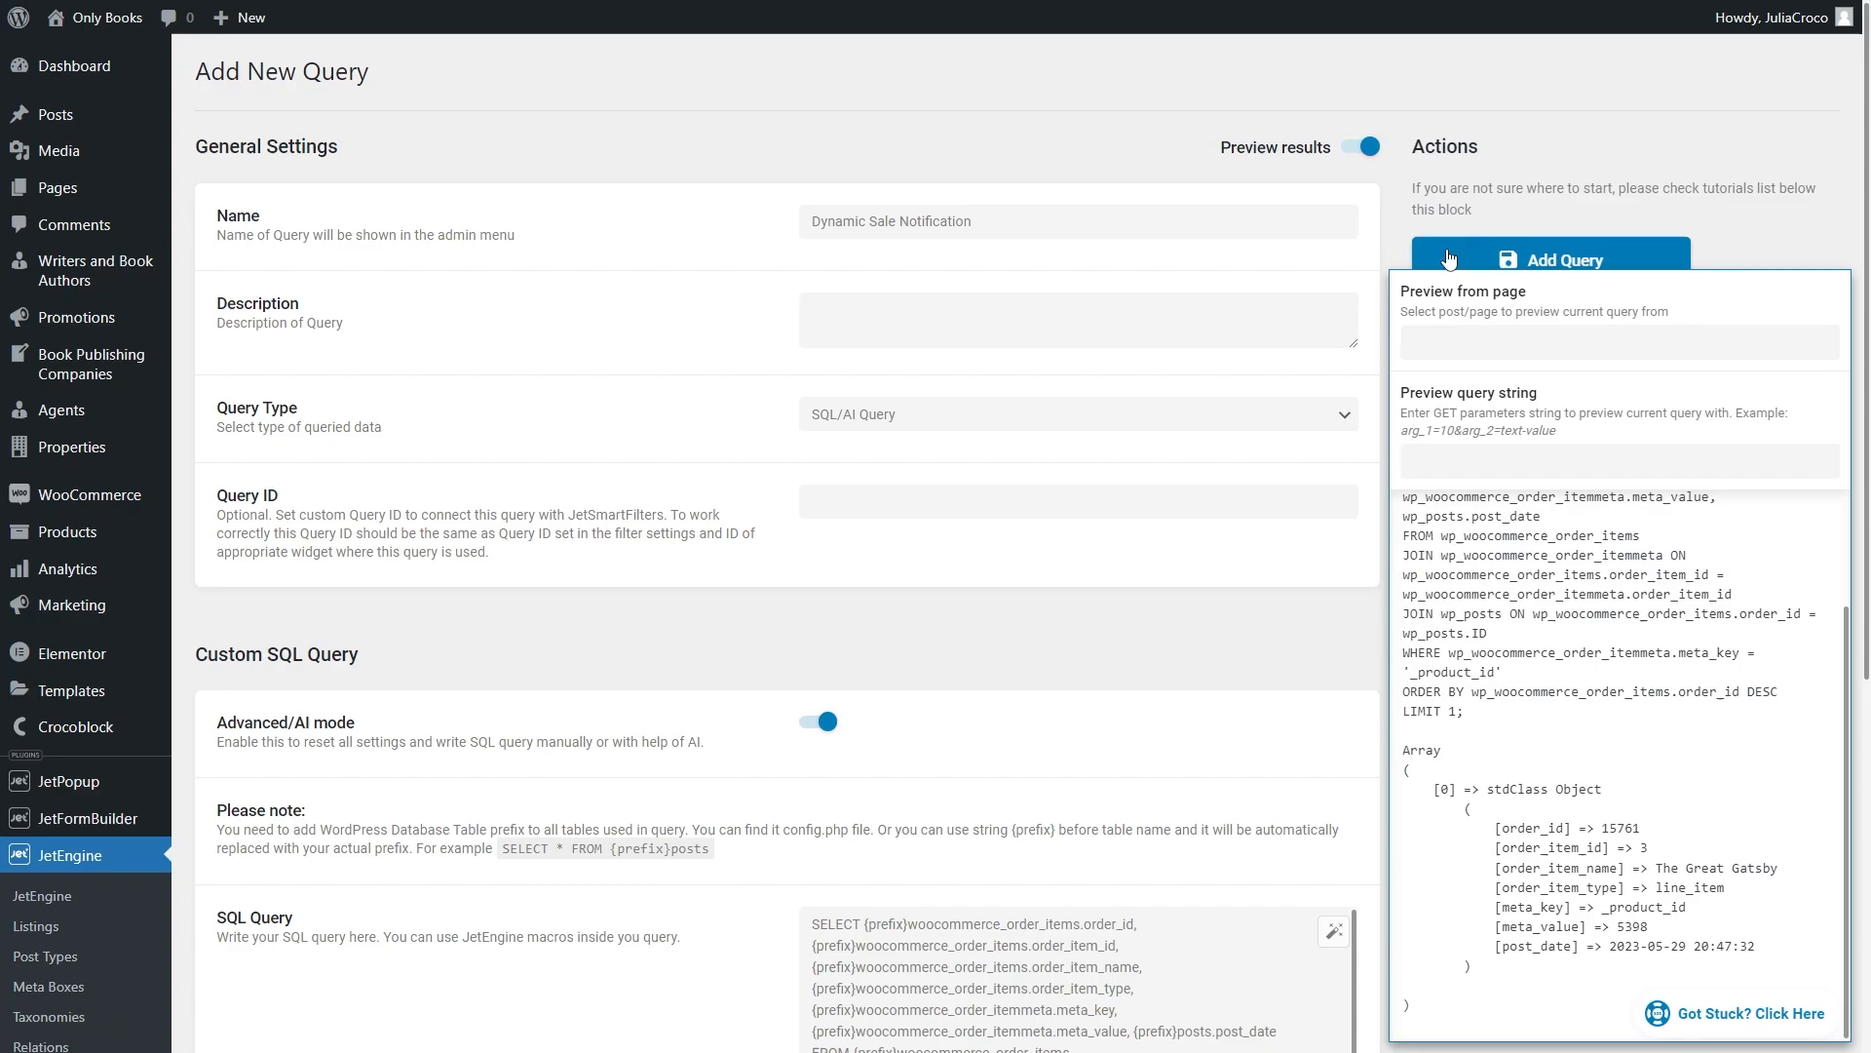
click(1366, 149)
click(1576, 260)
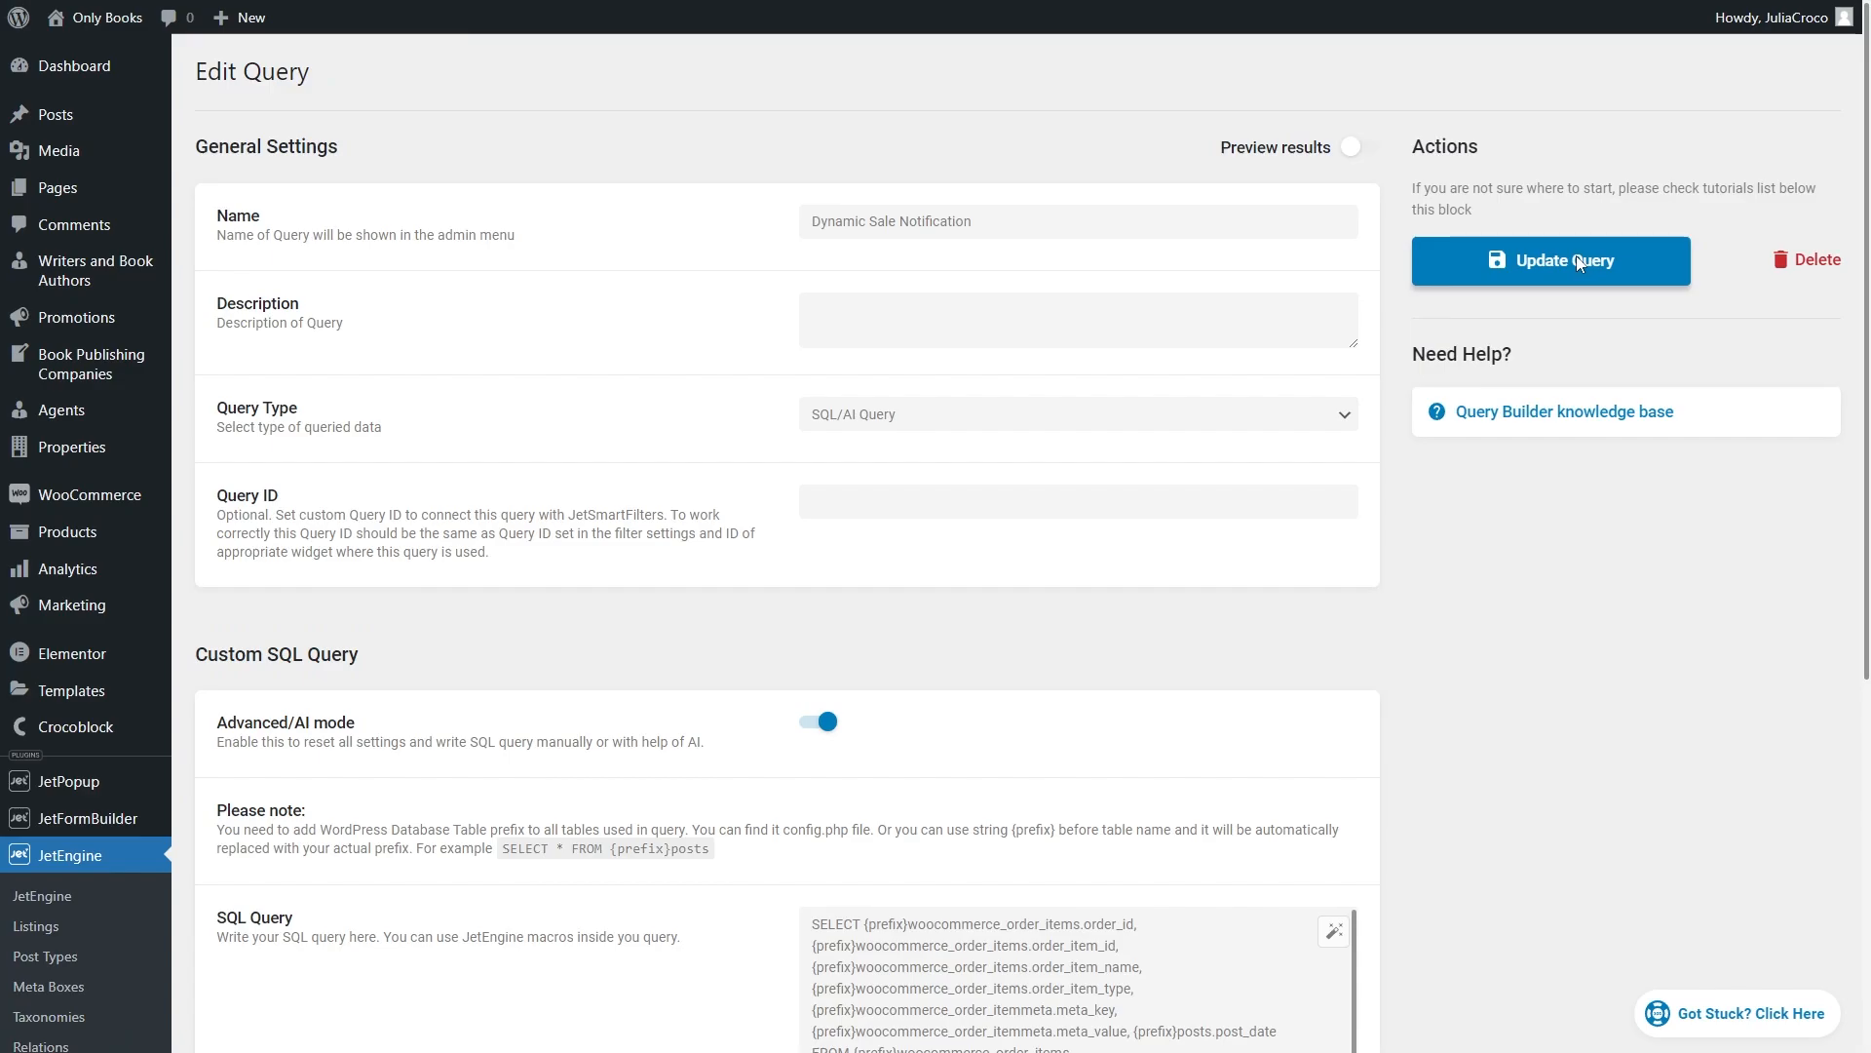
scroll(1577, 256, down, 3)
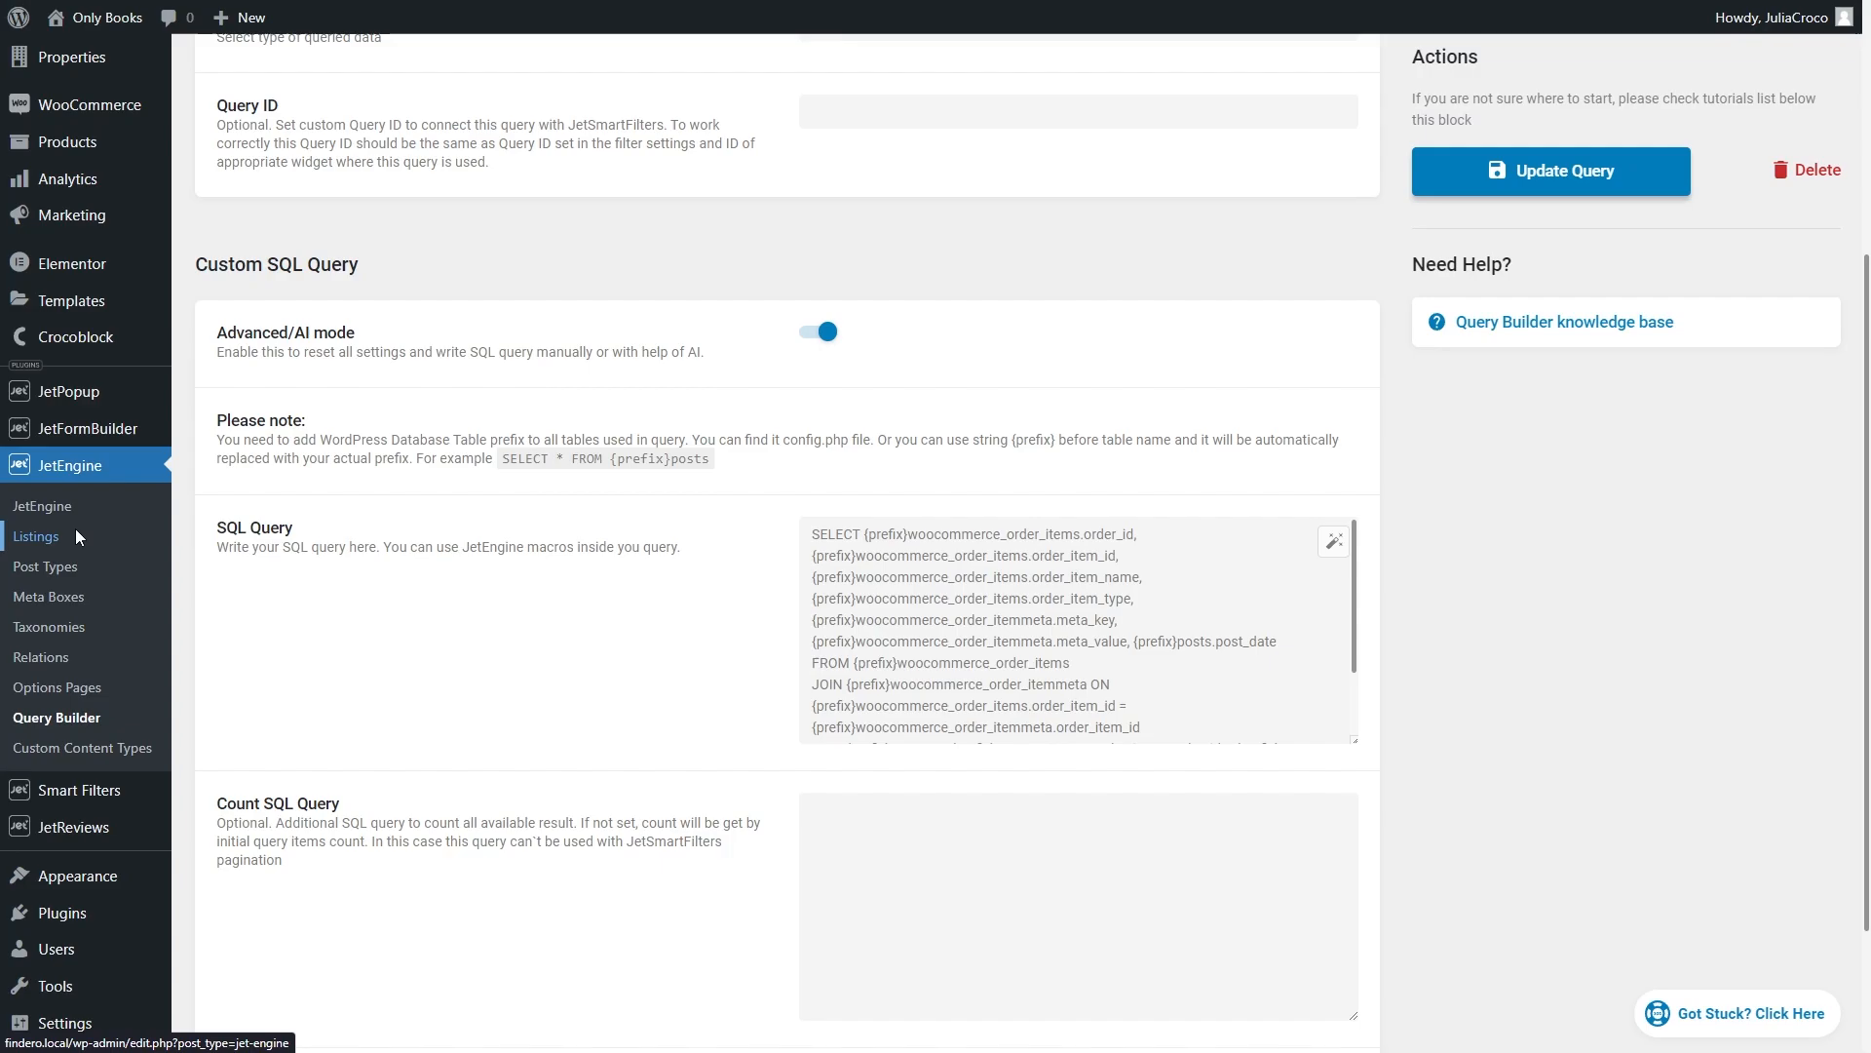
Step: Start a new listing item sourced from Query Builder
click(37, 536)
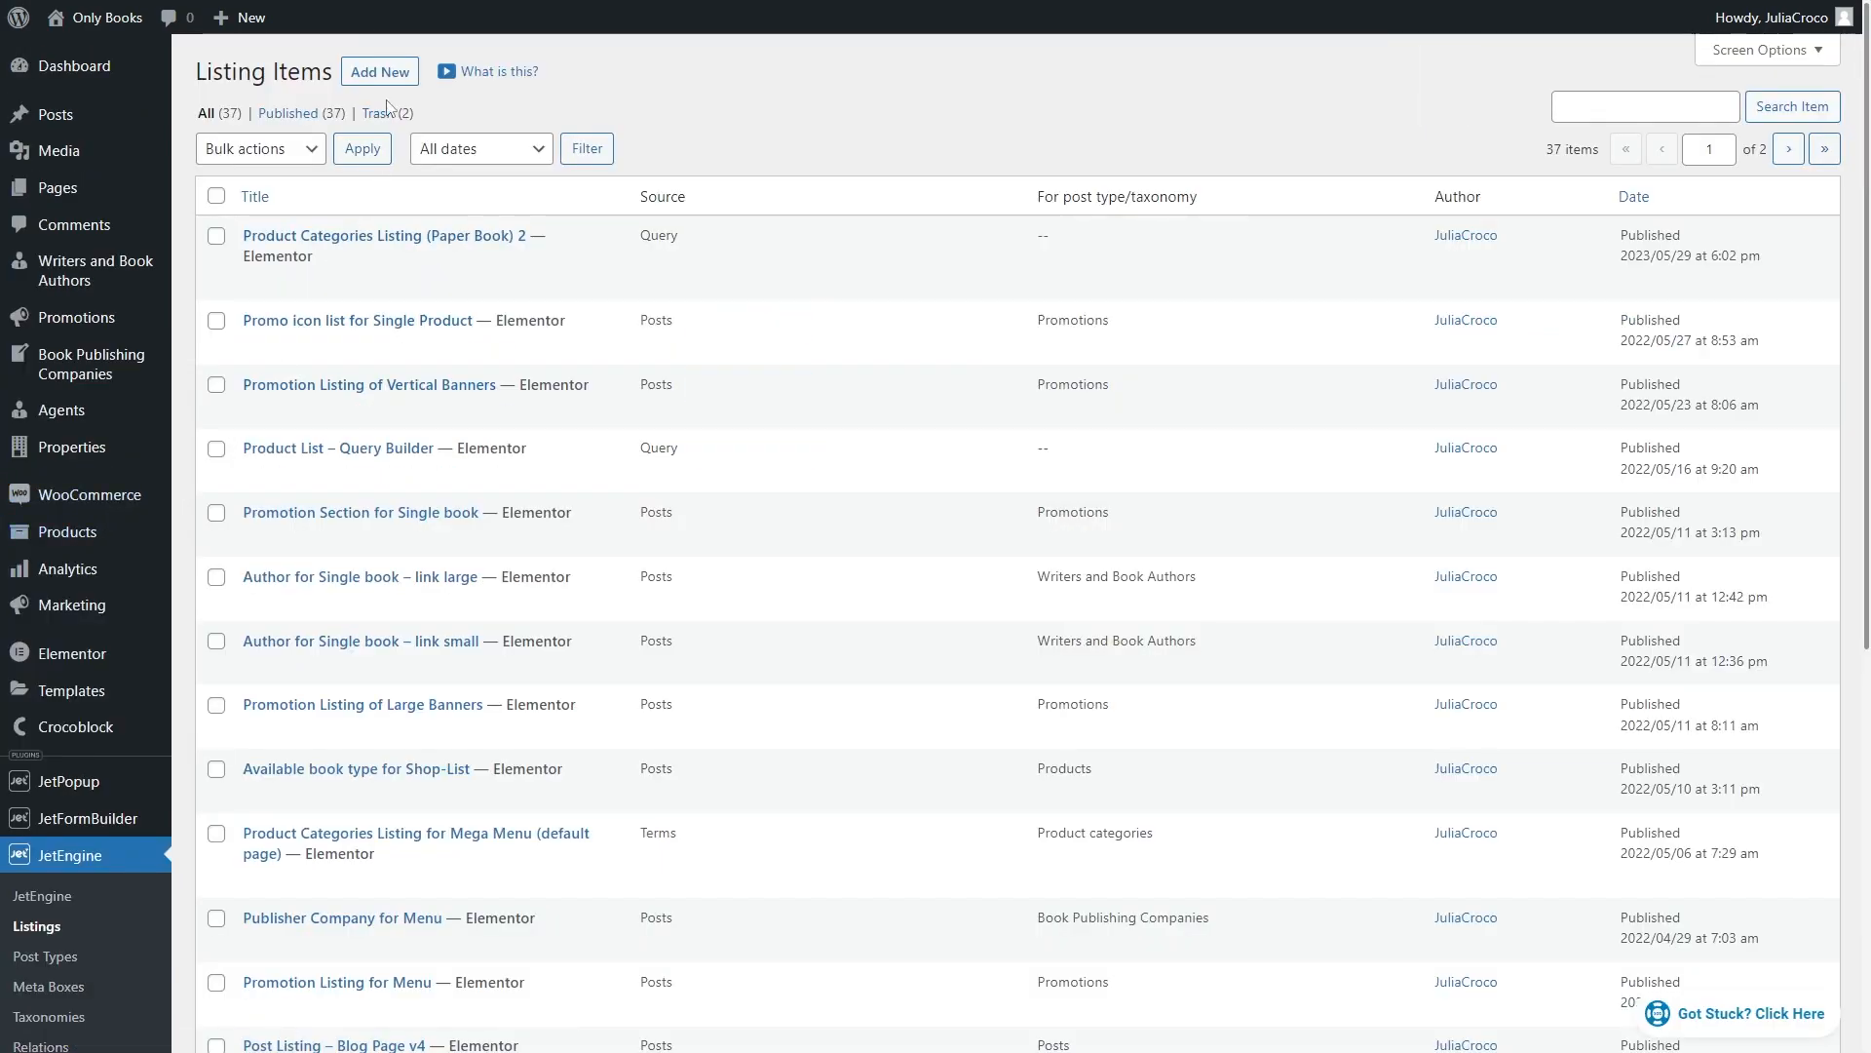
click(380, 72)
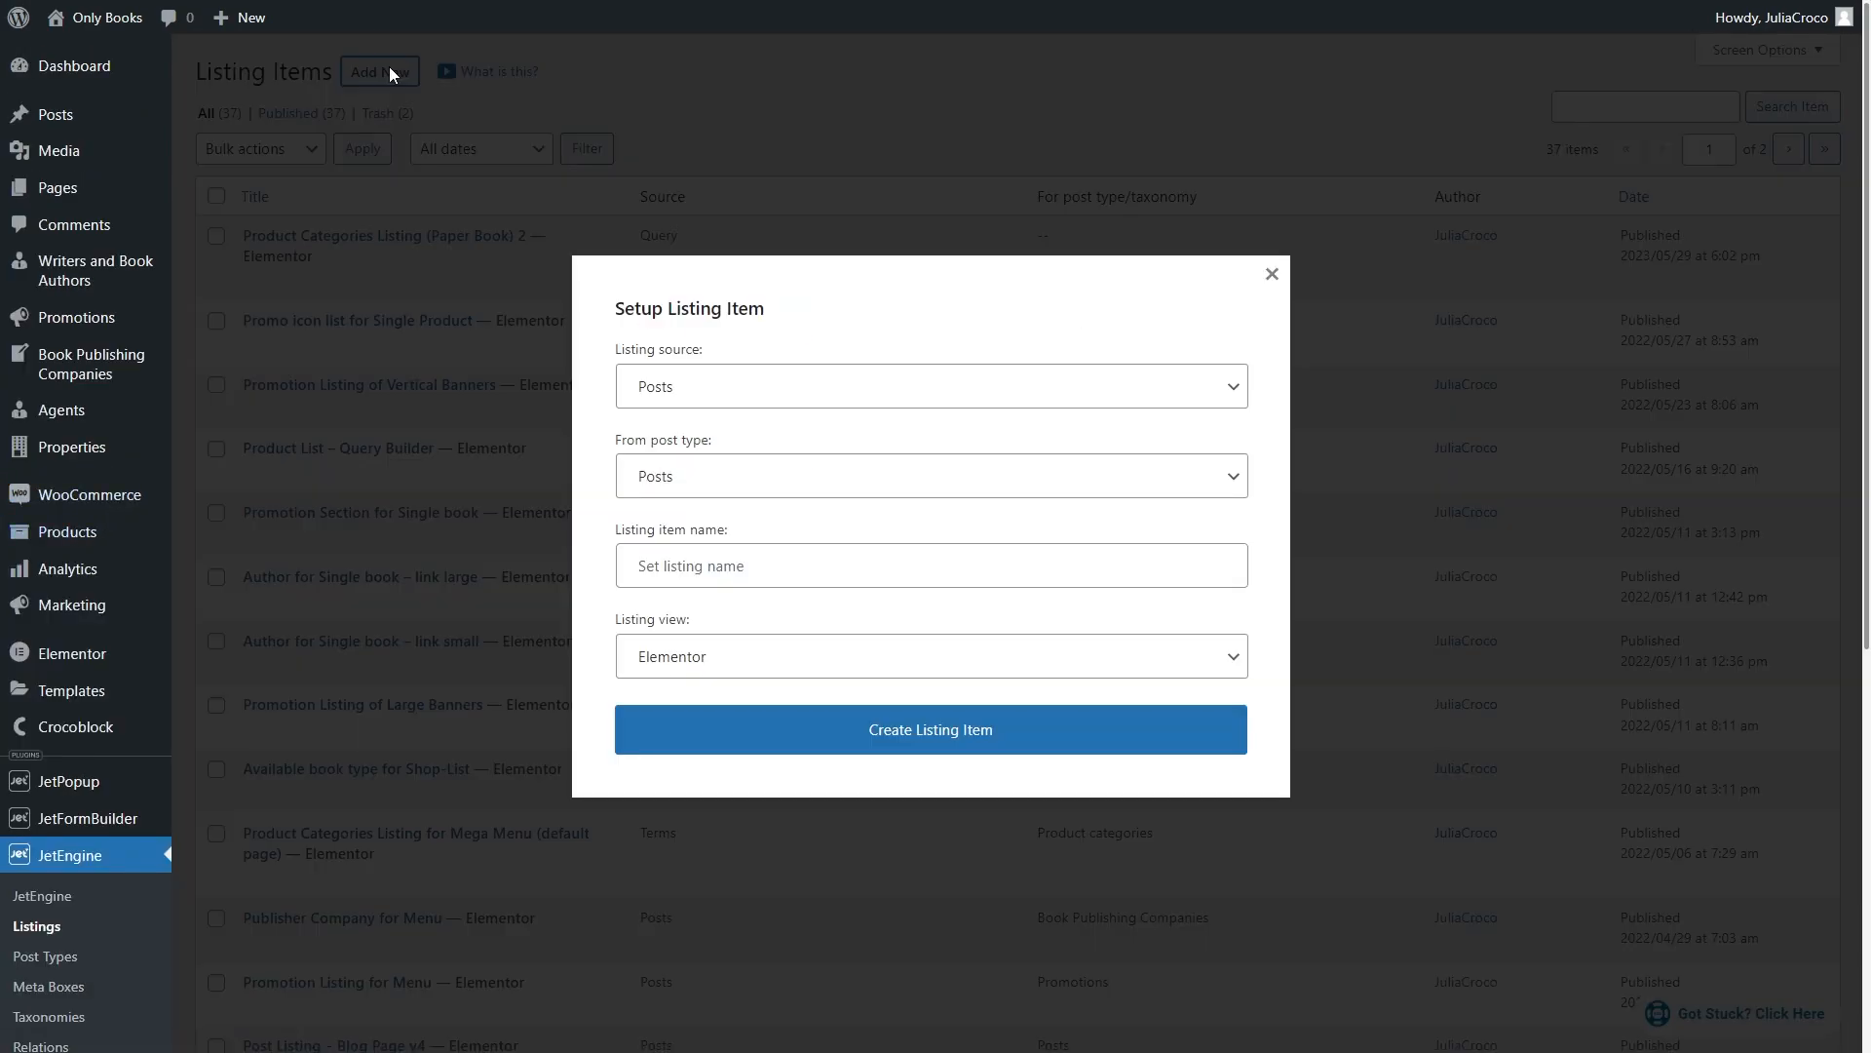
click(729, 386)
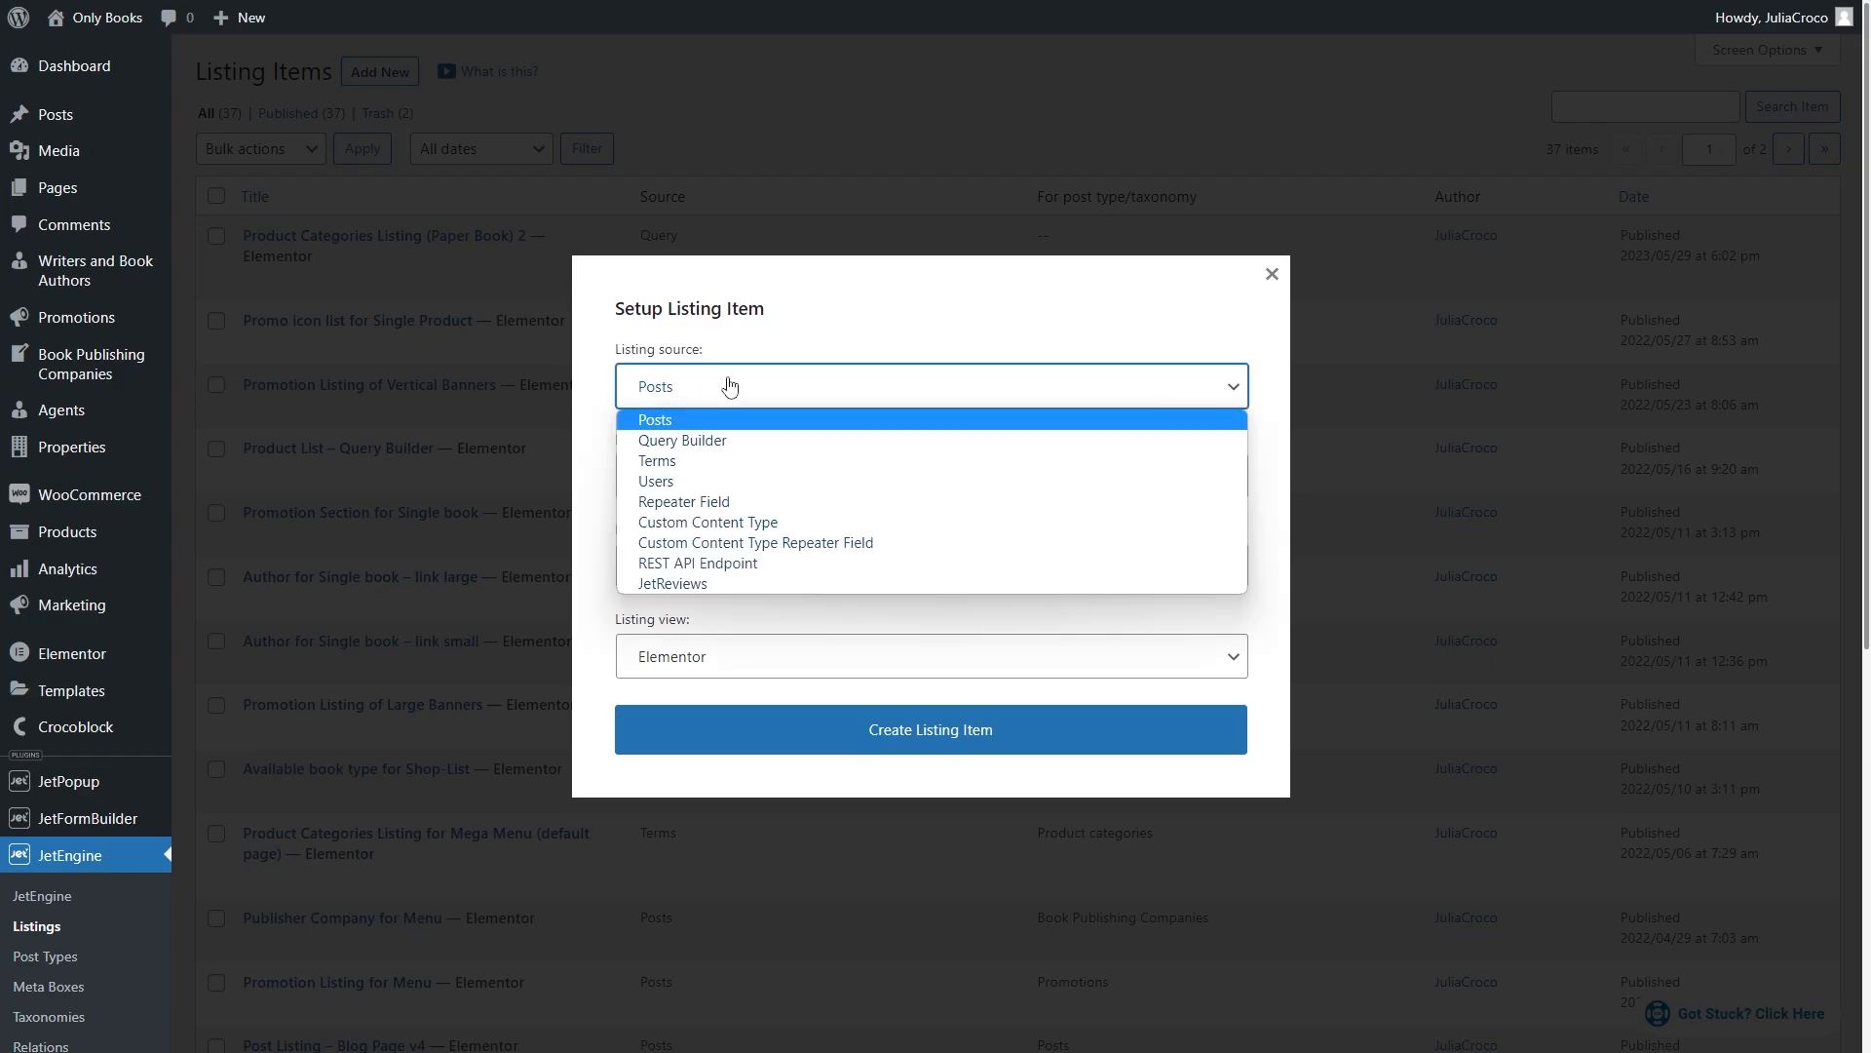
click(765, 442)
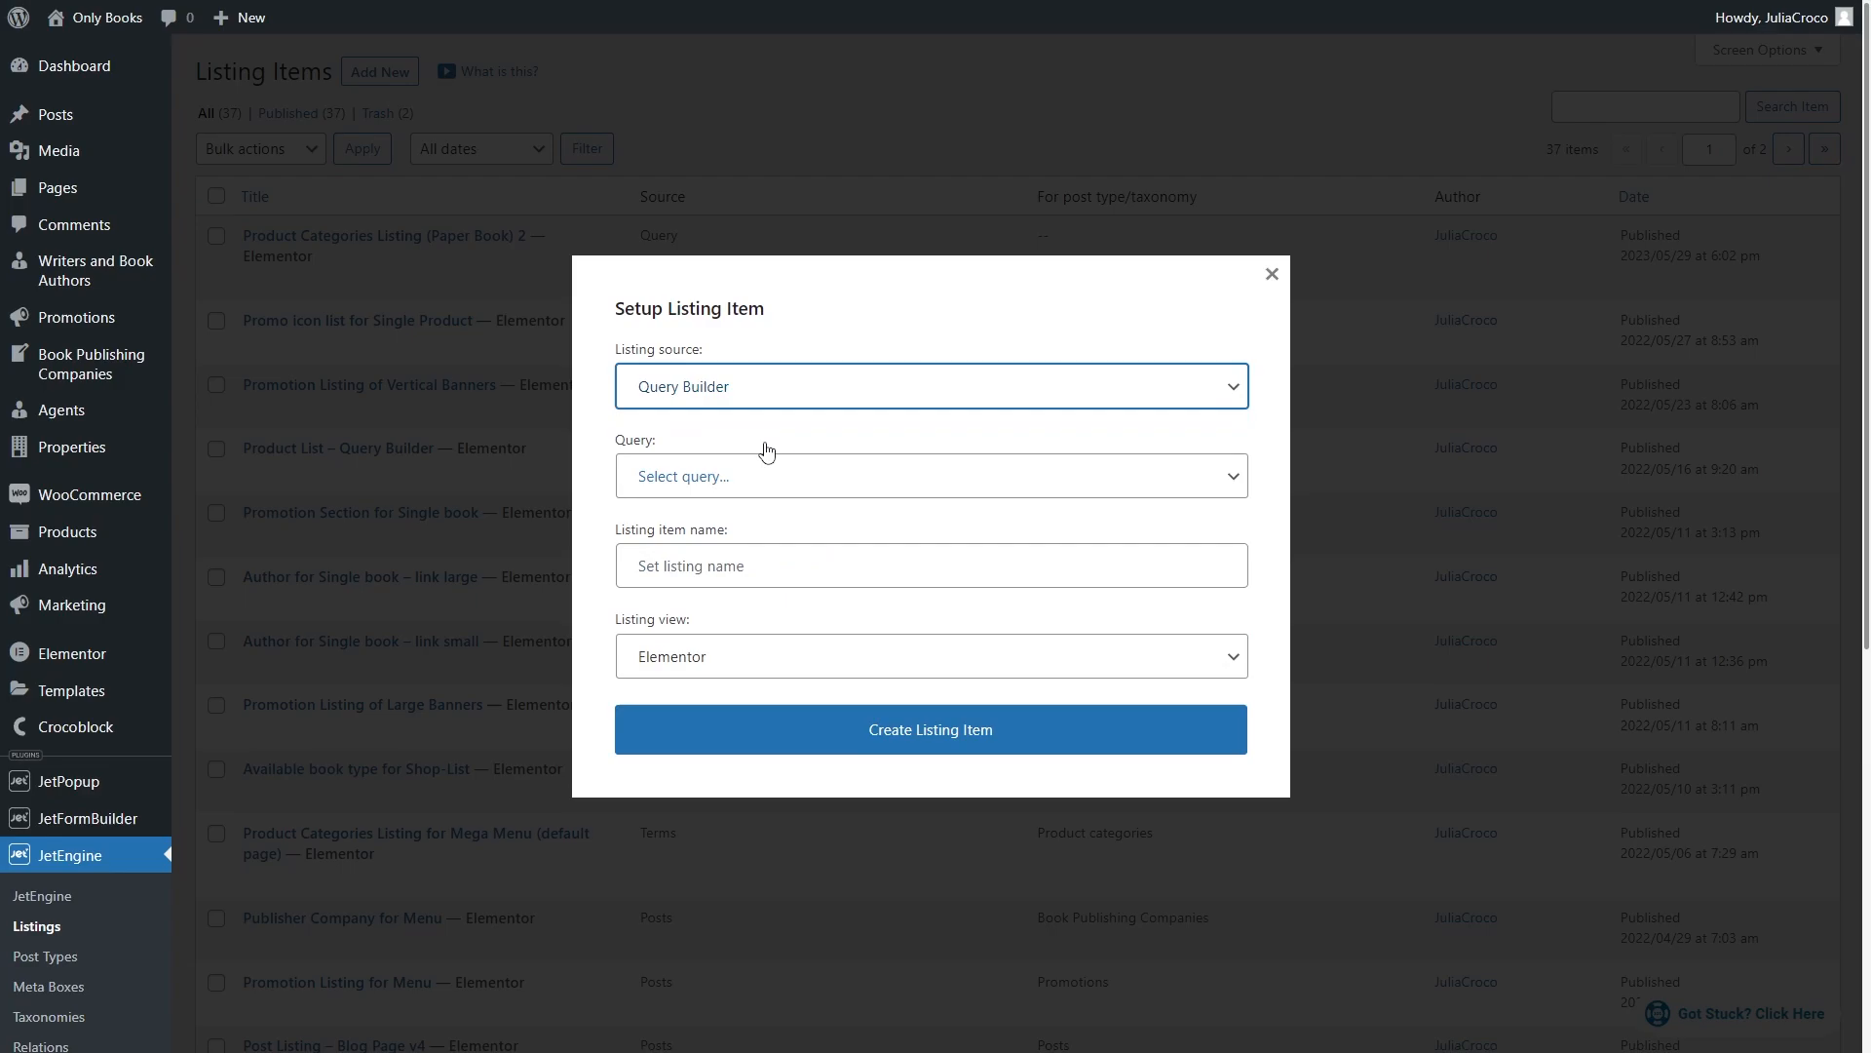
Step: Feed it the Dynamic Sale Notification query, name it and create the listing item
click(780, 478)
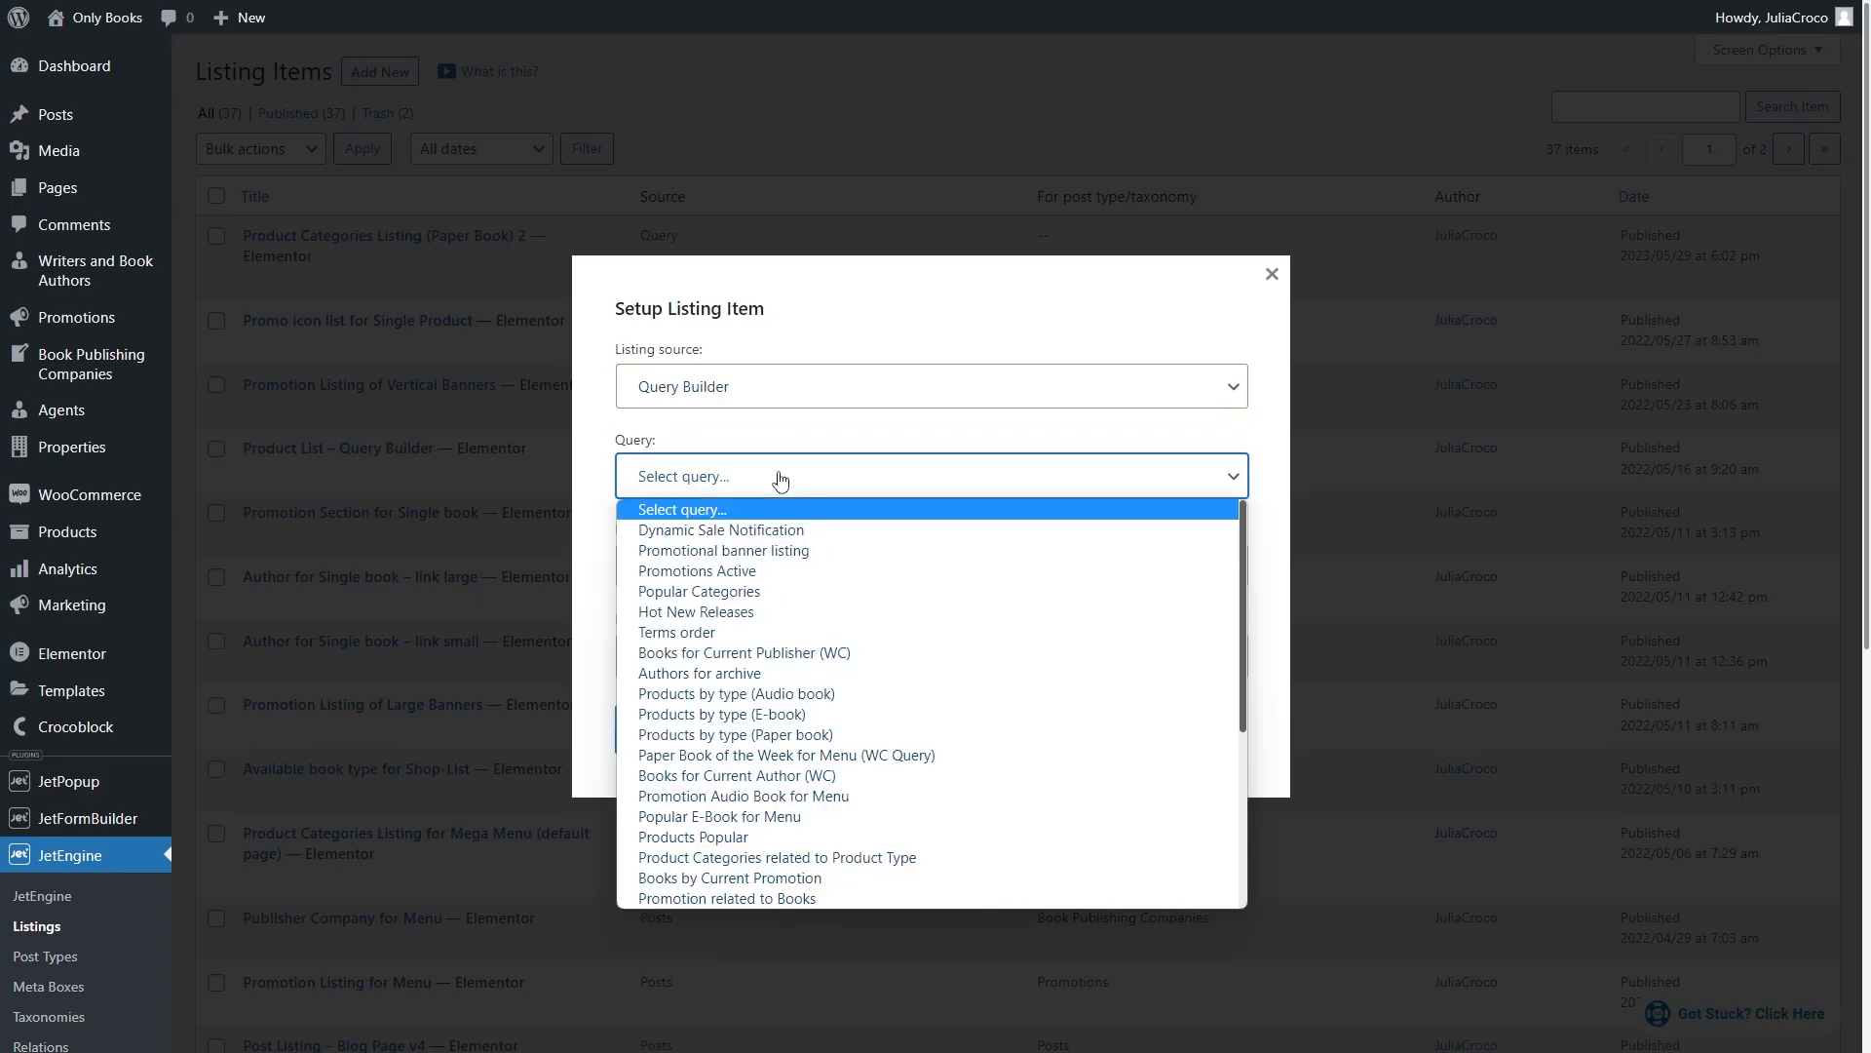
click(822, 530)
click(780, 566)
text(Listing for)
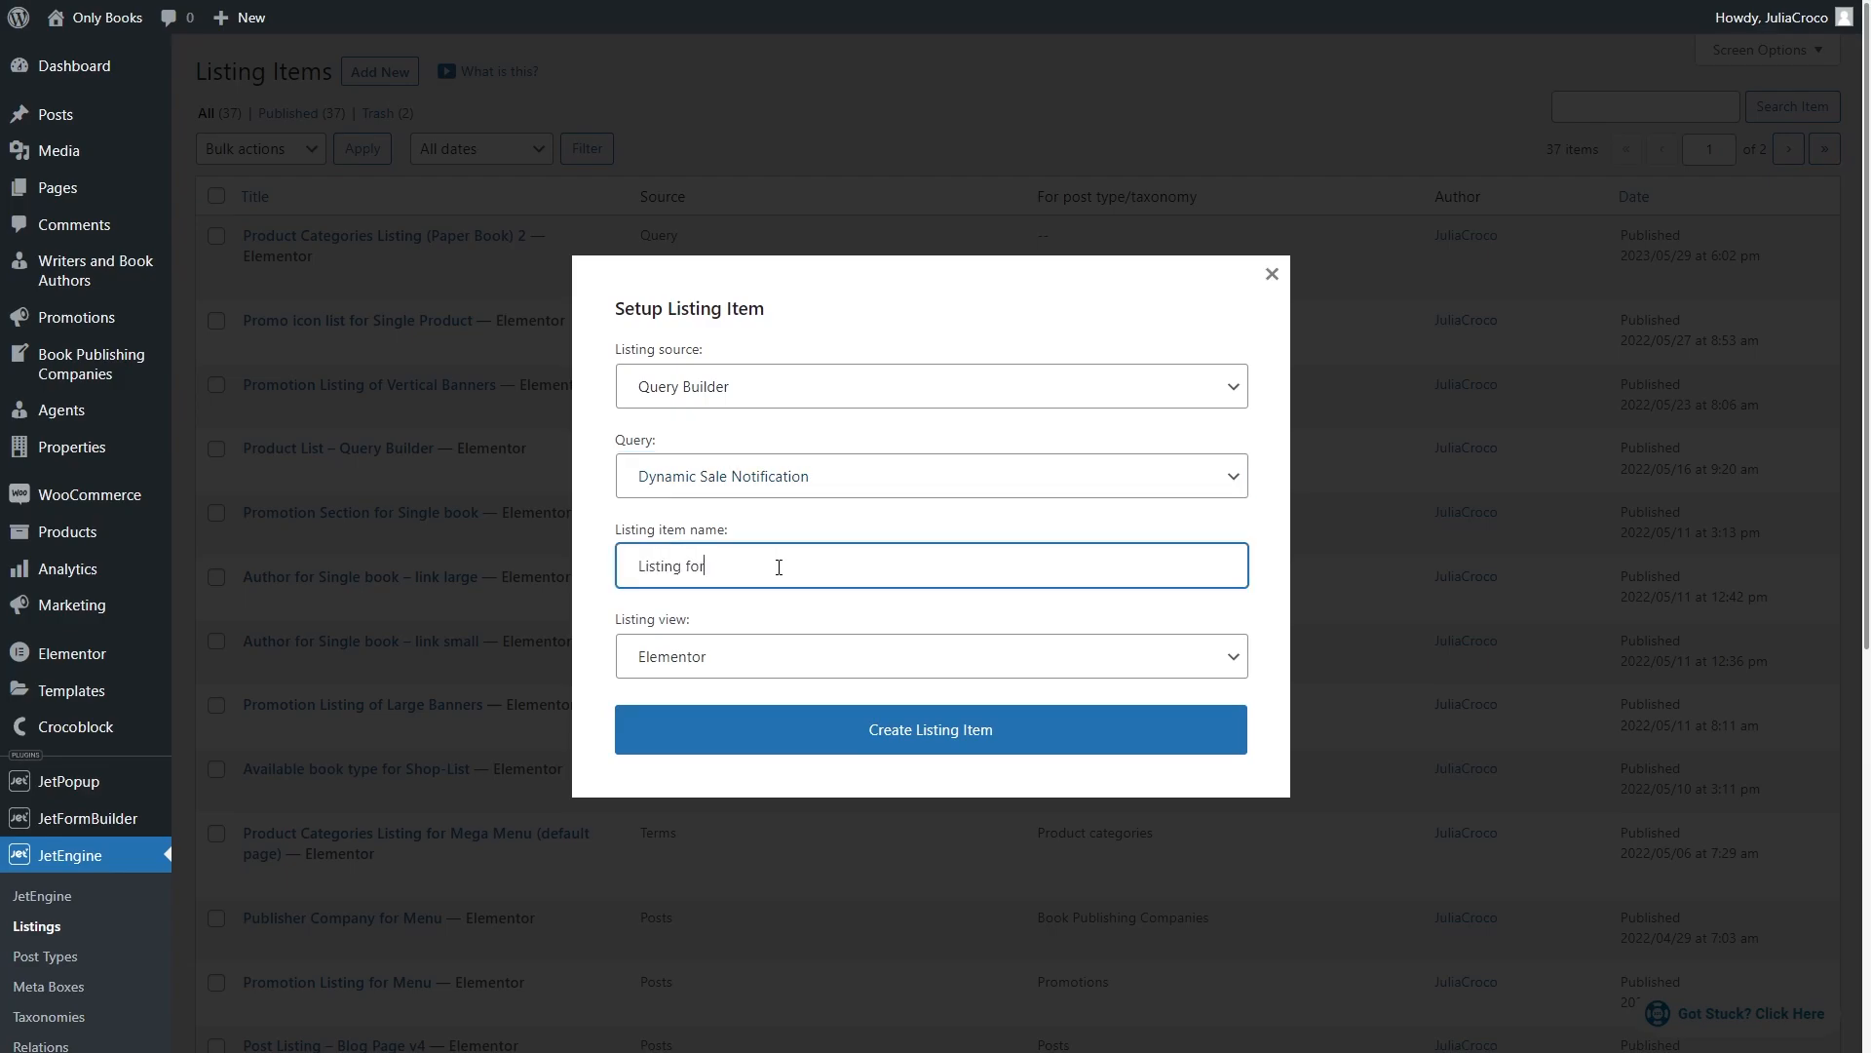
text( dynamic sale notification)
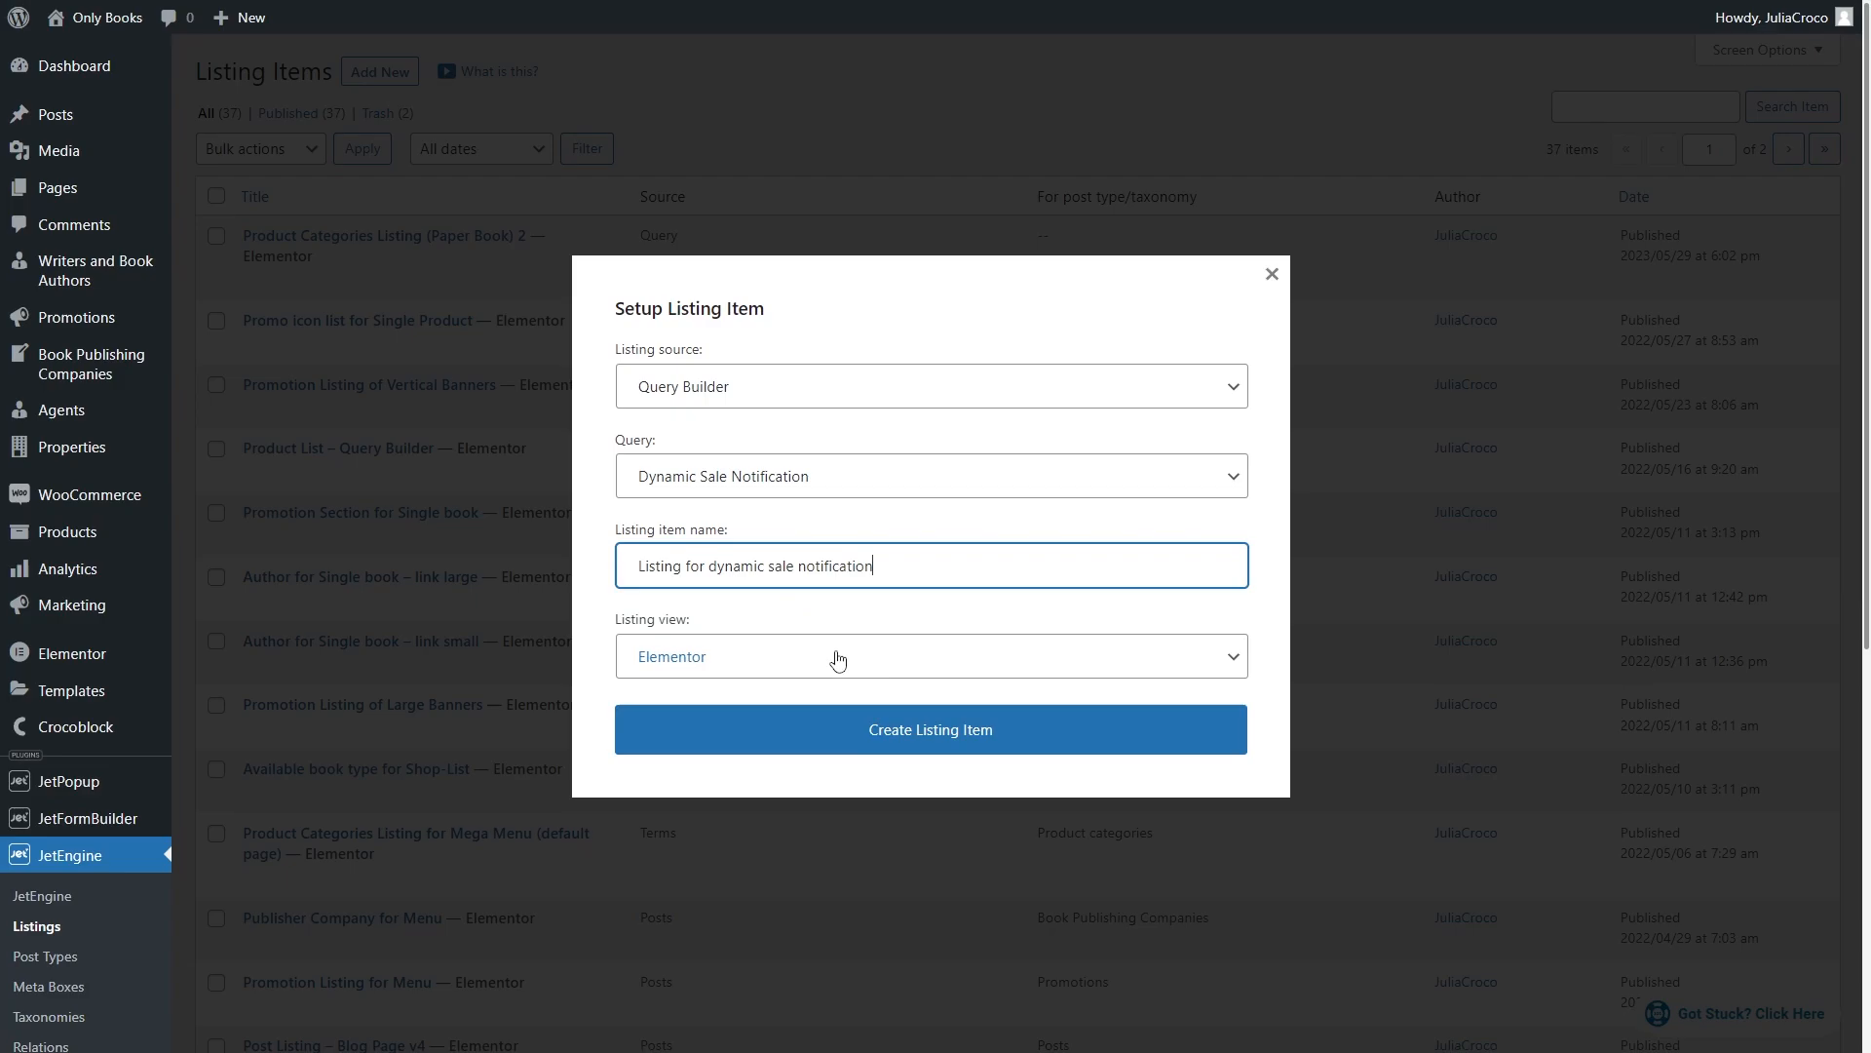
click(913, 730)
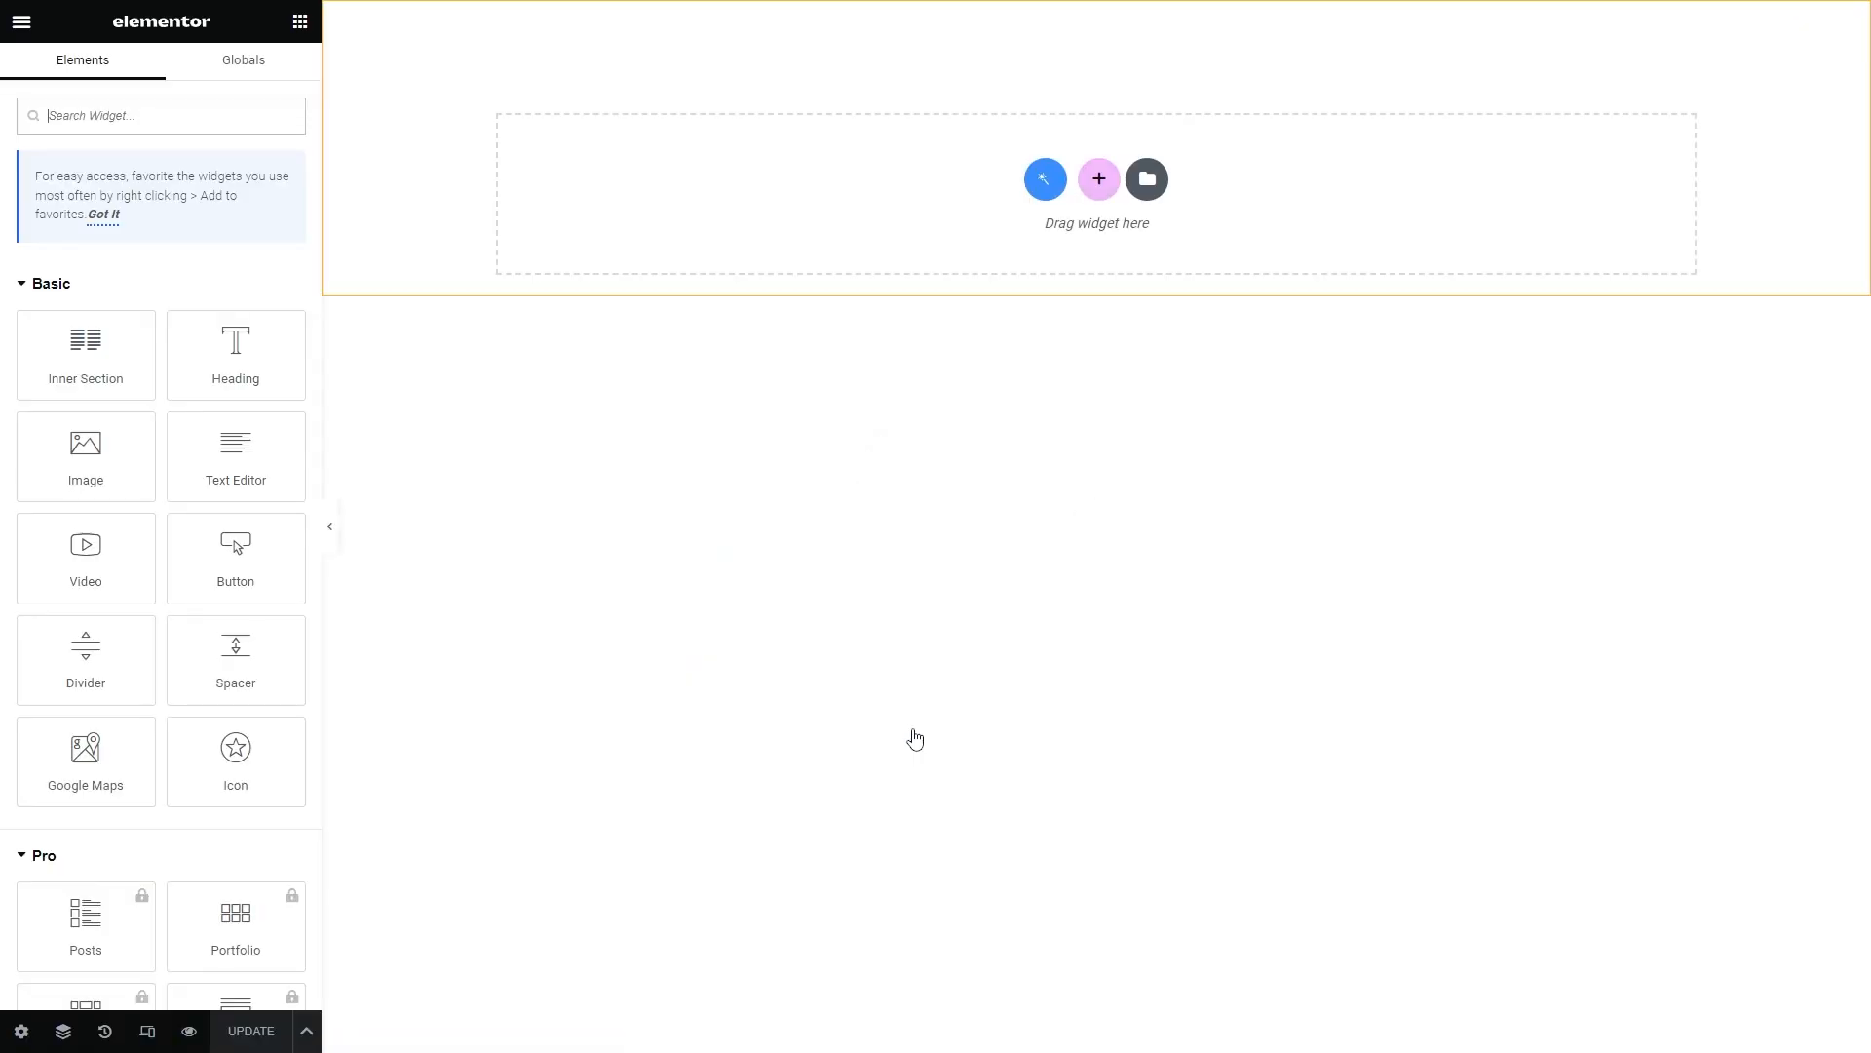
Step: Add a two-column section with a div heading reading 'Look! Someone just purchased'
click(1107, 245)
click(1270, 230)
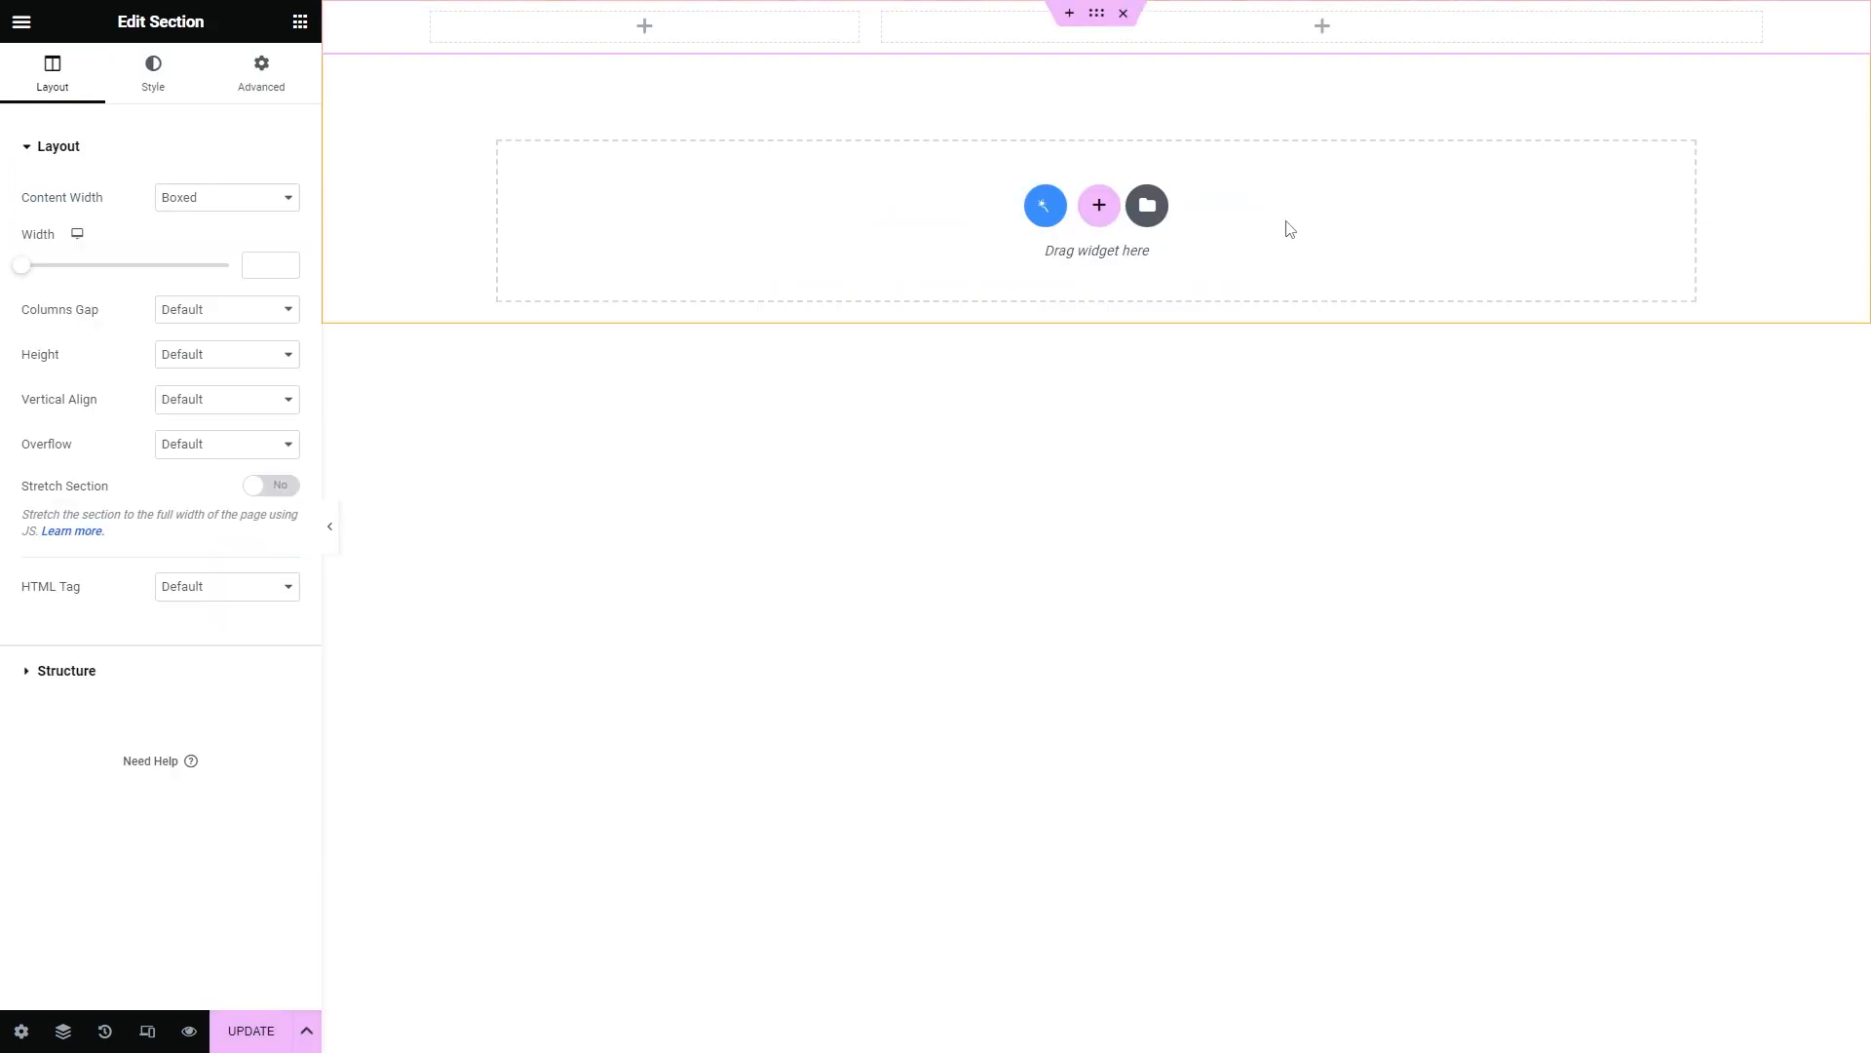
click(299, 20)
drag(236, 353, 1147, 37)
triple_click(147, 222)
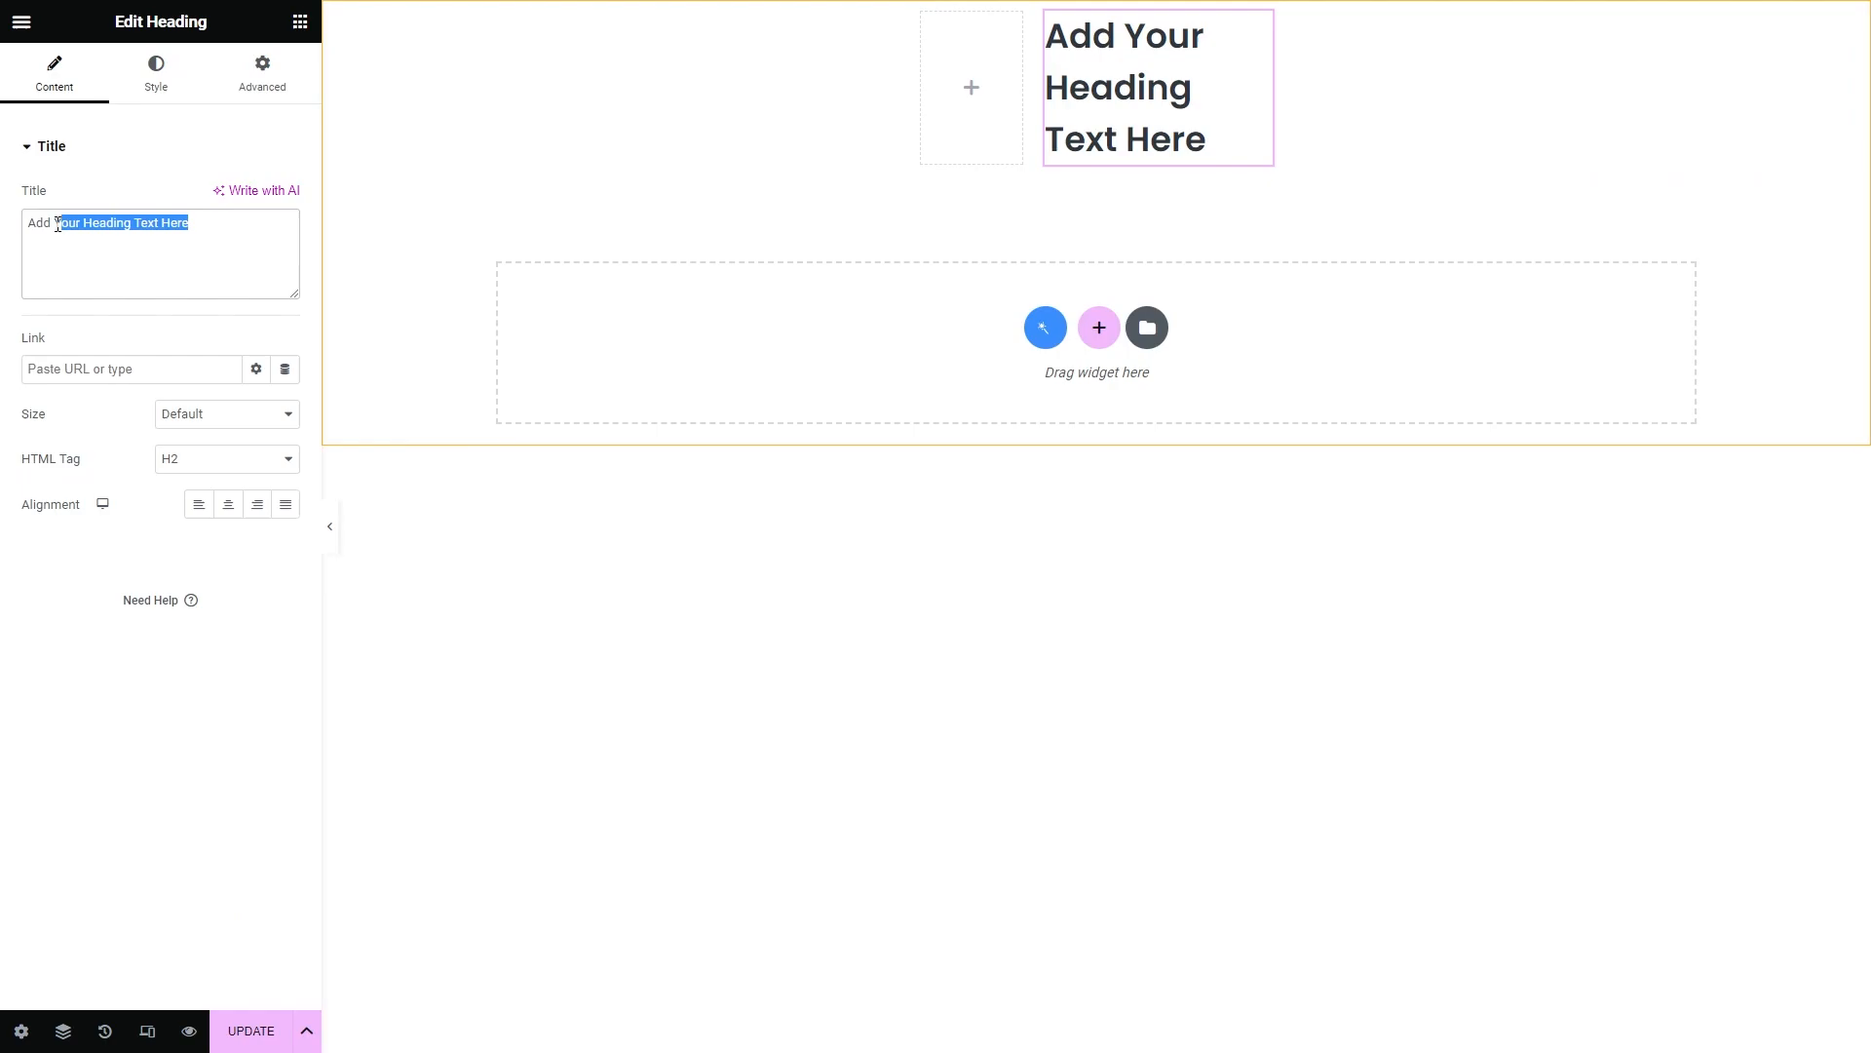
text(Look! Someone just purchased)
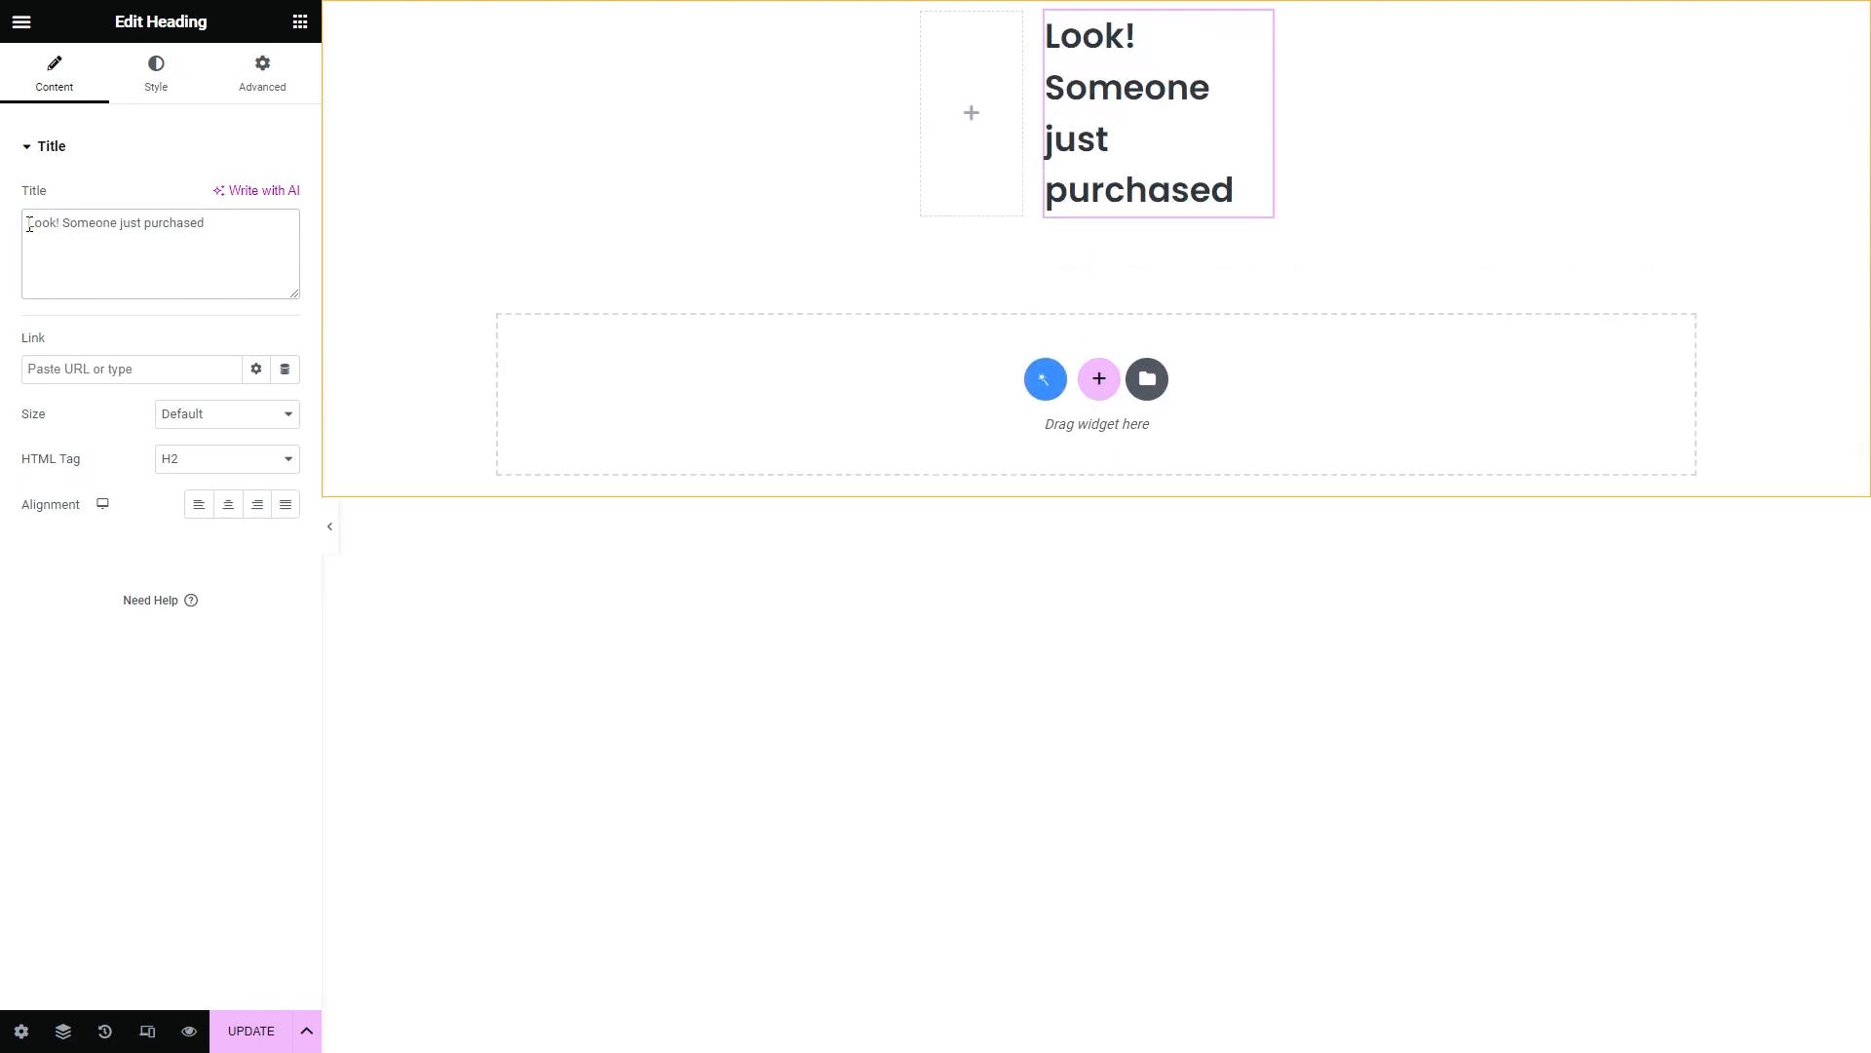
click(226, 458)
click(205, 586)
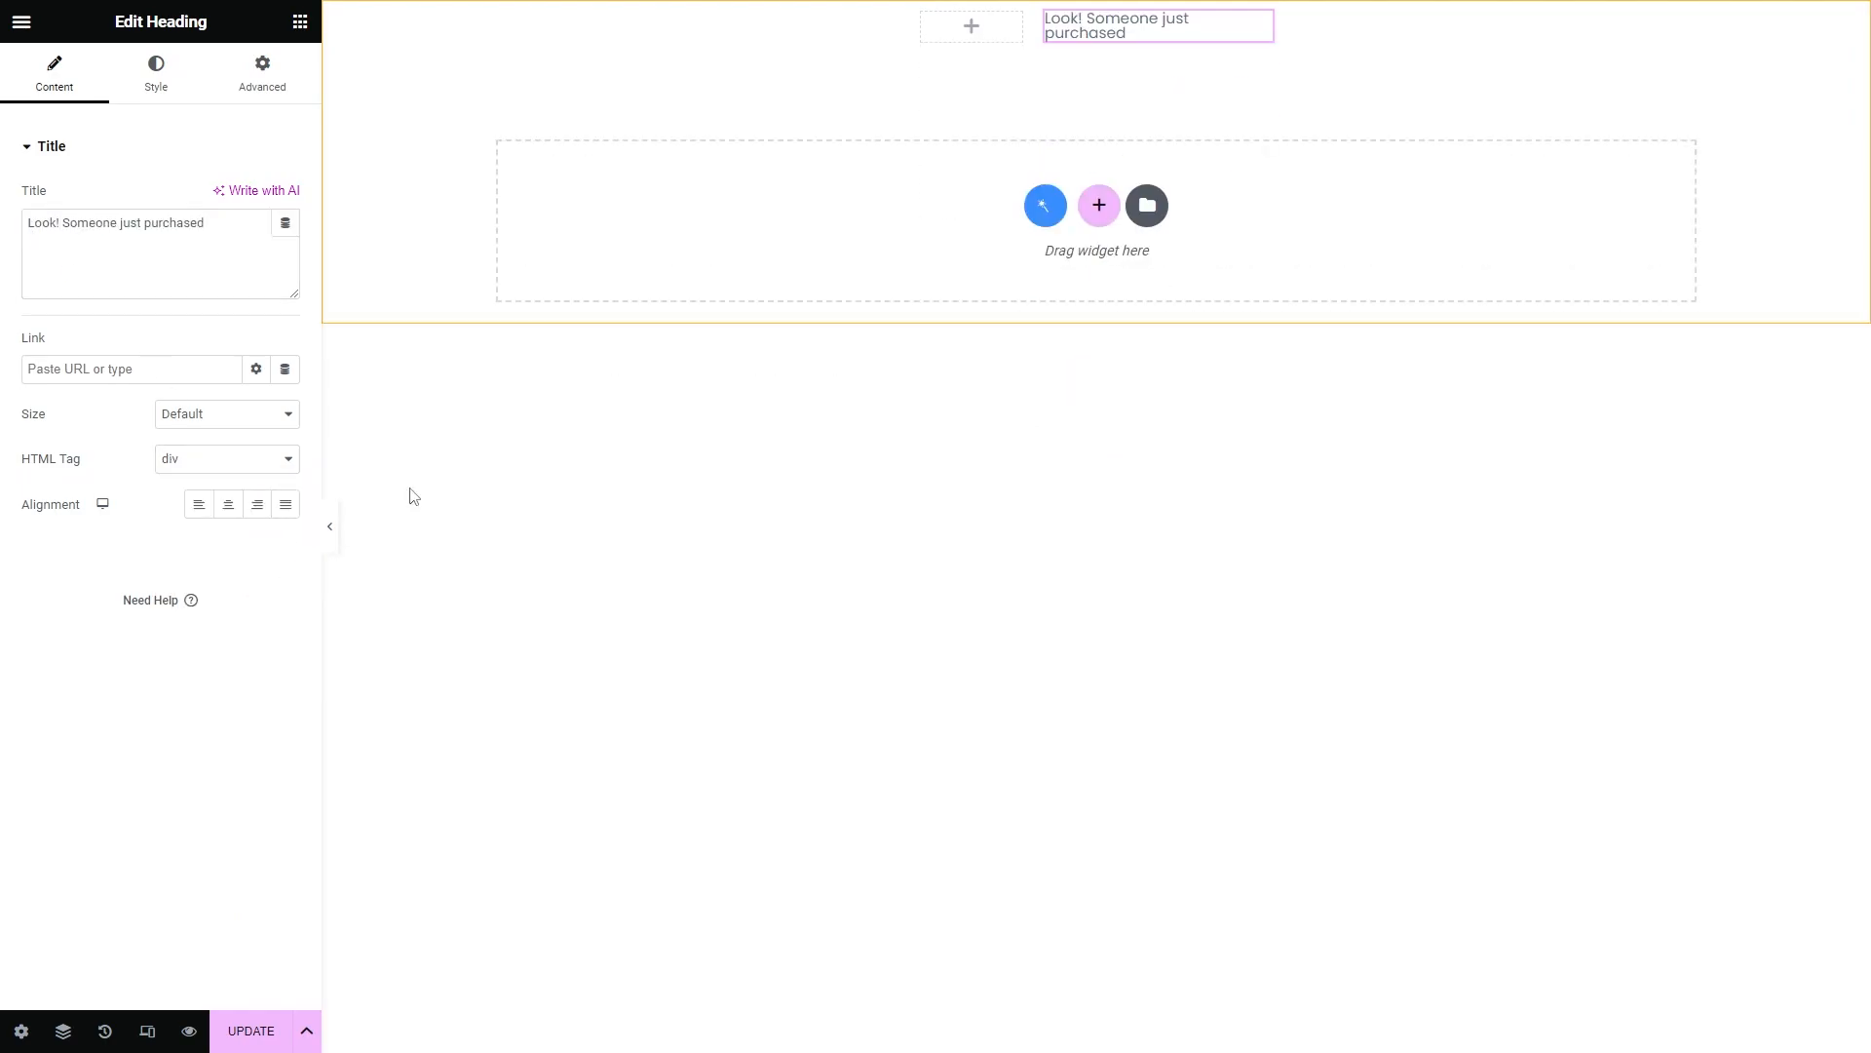
Step: Set the section to No Gap and place three Dynamic Field widgets, one in the left column
click(1096, 14)
click(227, 309)
click(205, 351)
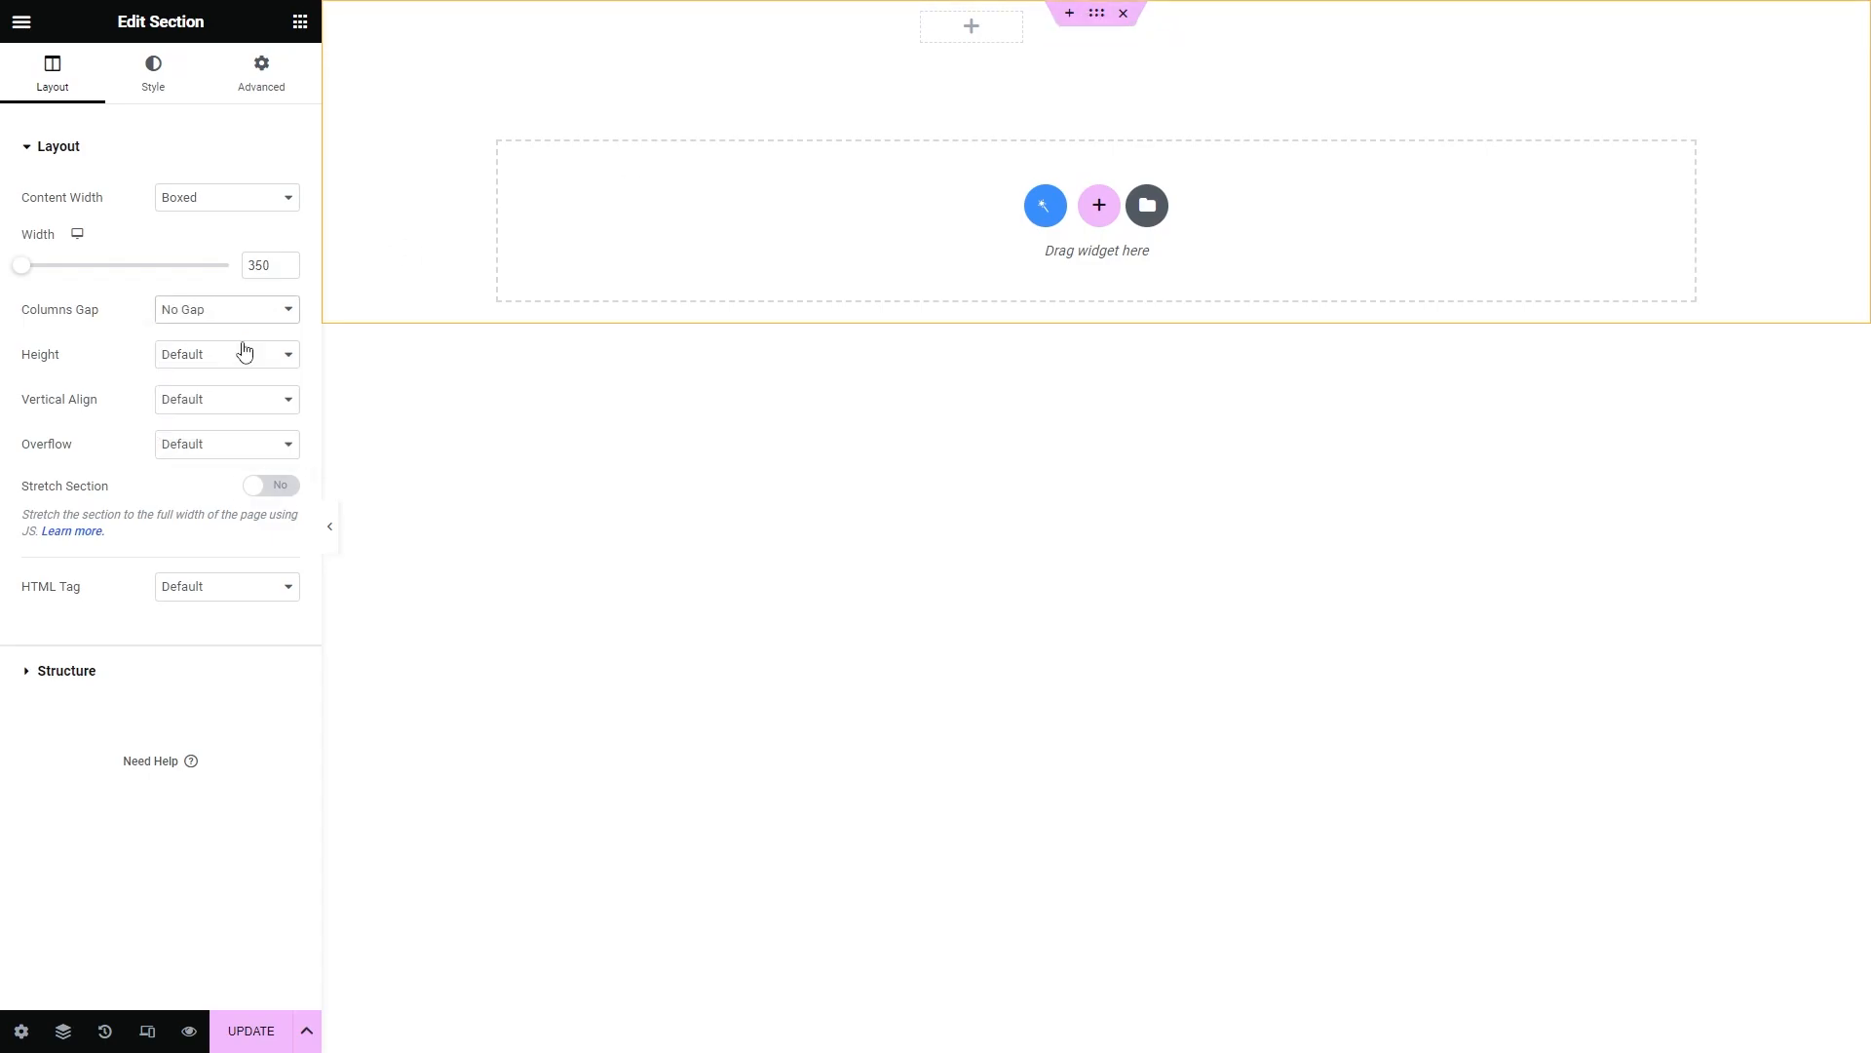
click(299, 22)
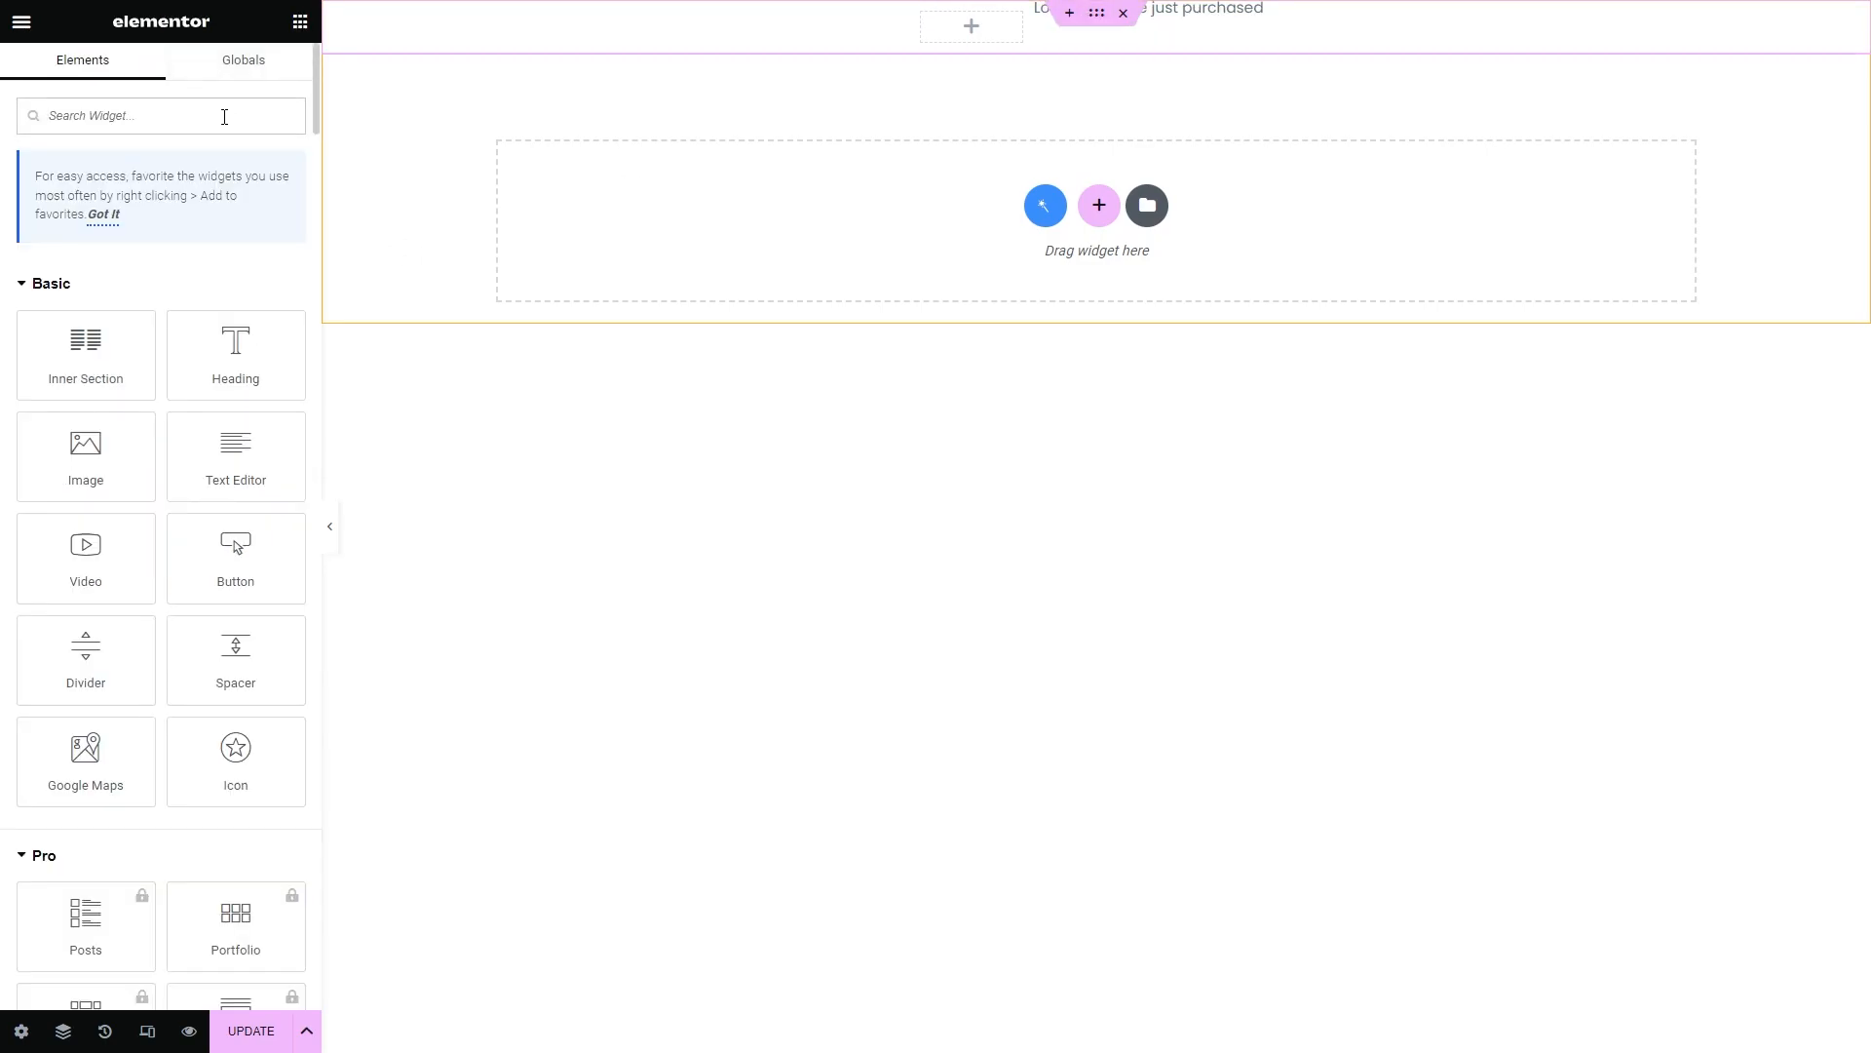
text(dynamic field)
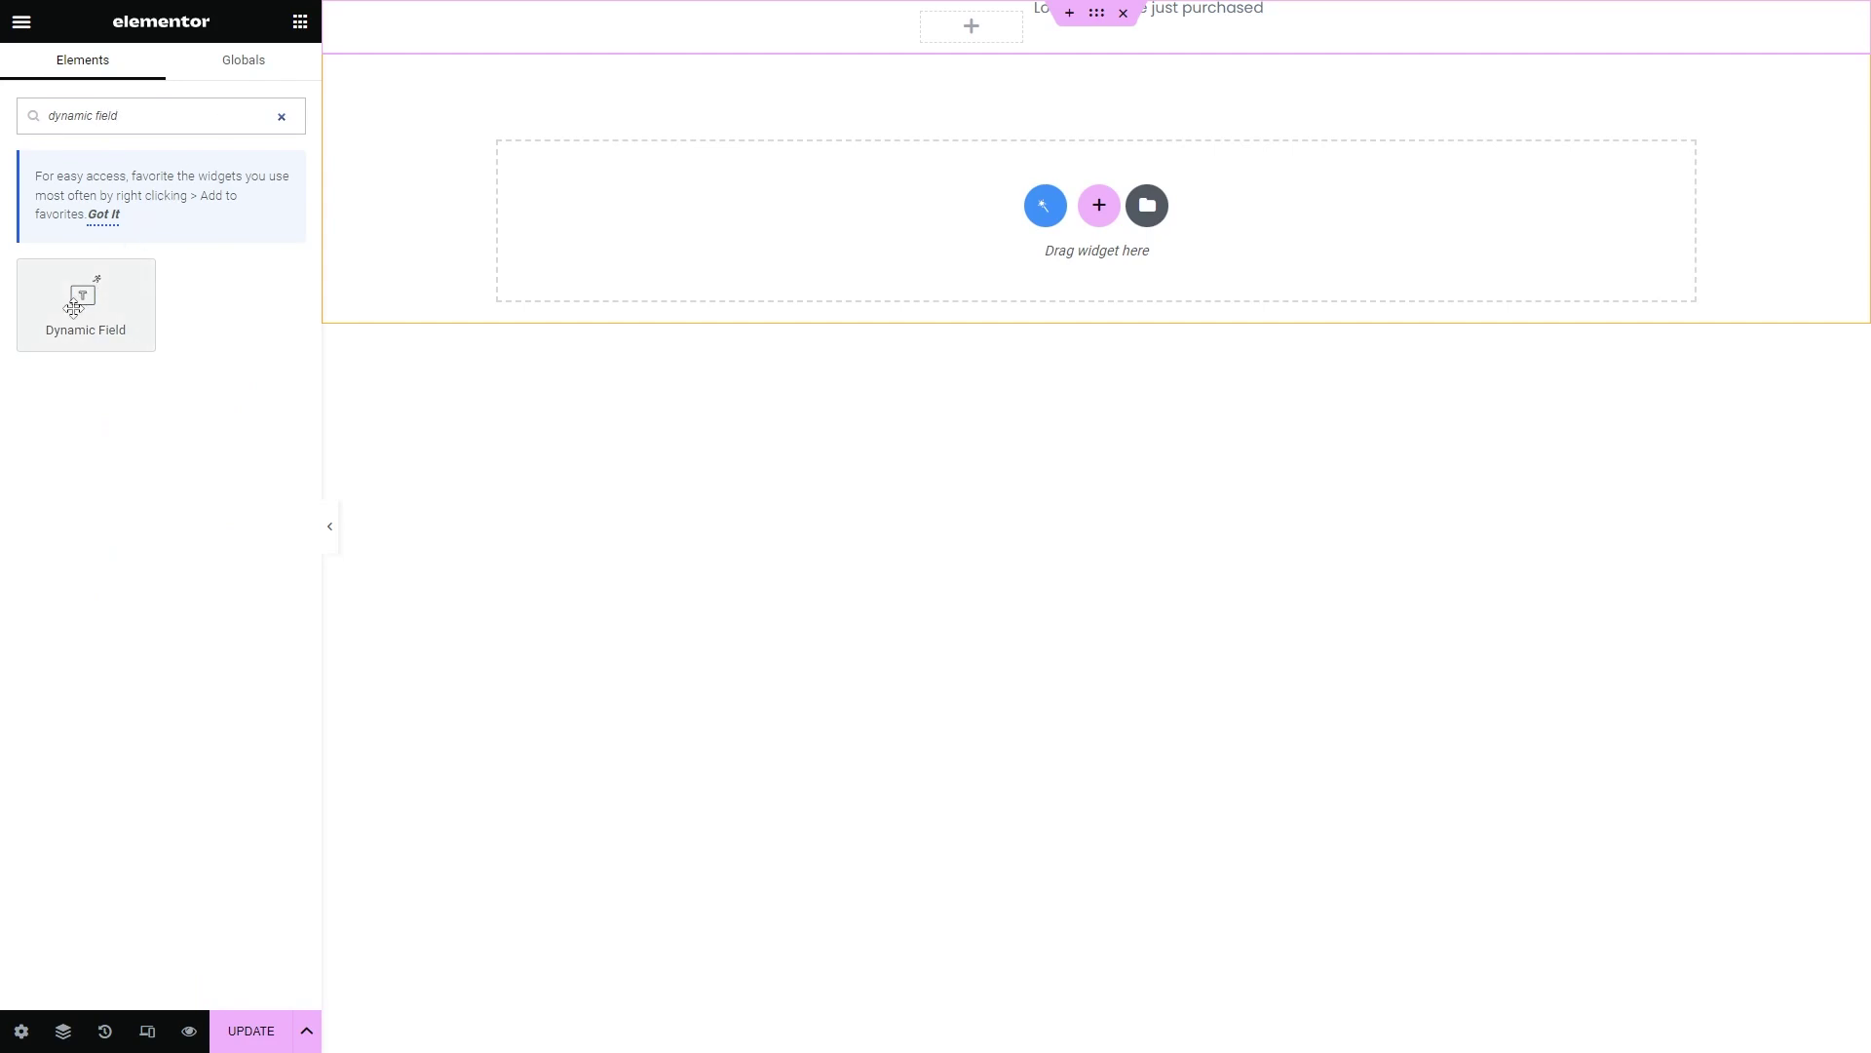
drag(75, 304, 1228, 17)
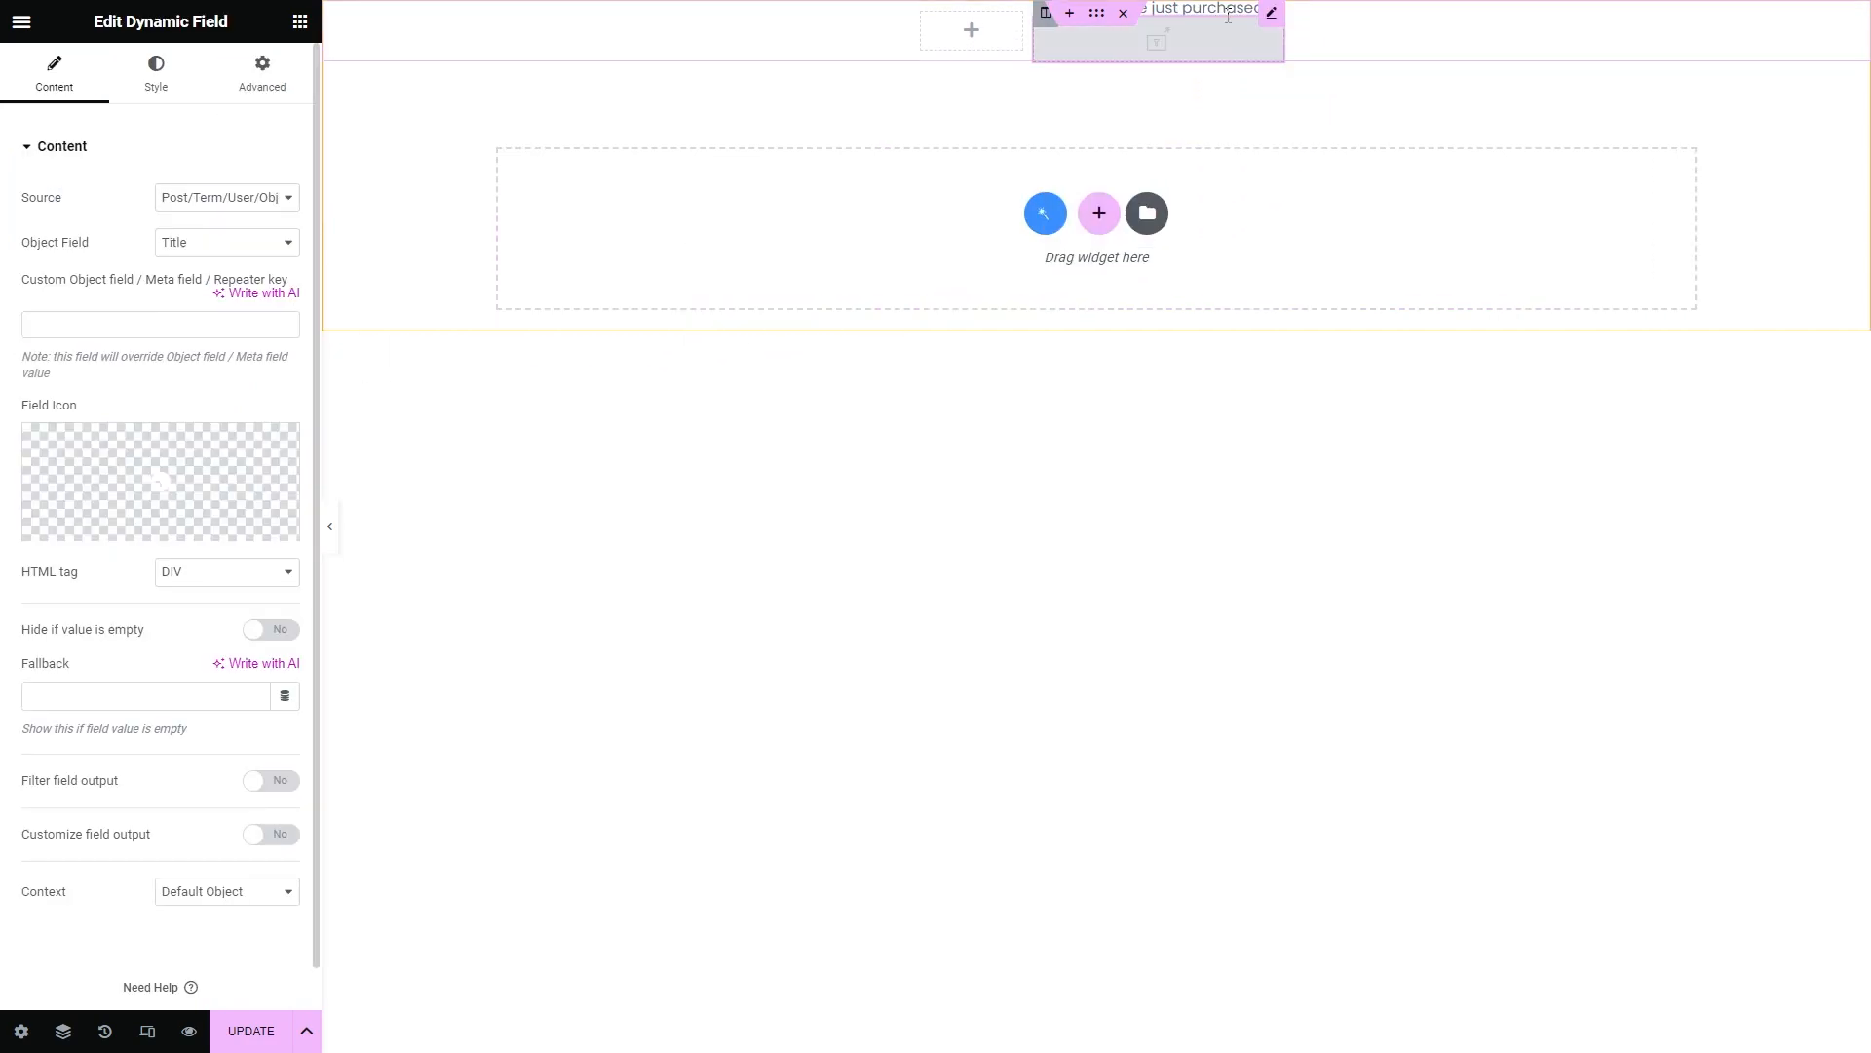
right_click(1229, 18)
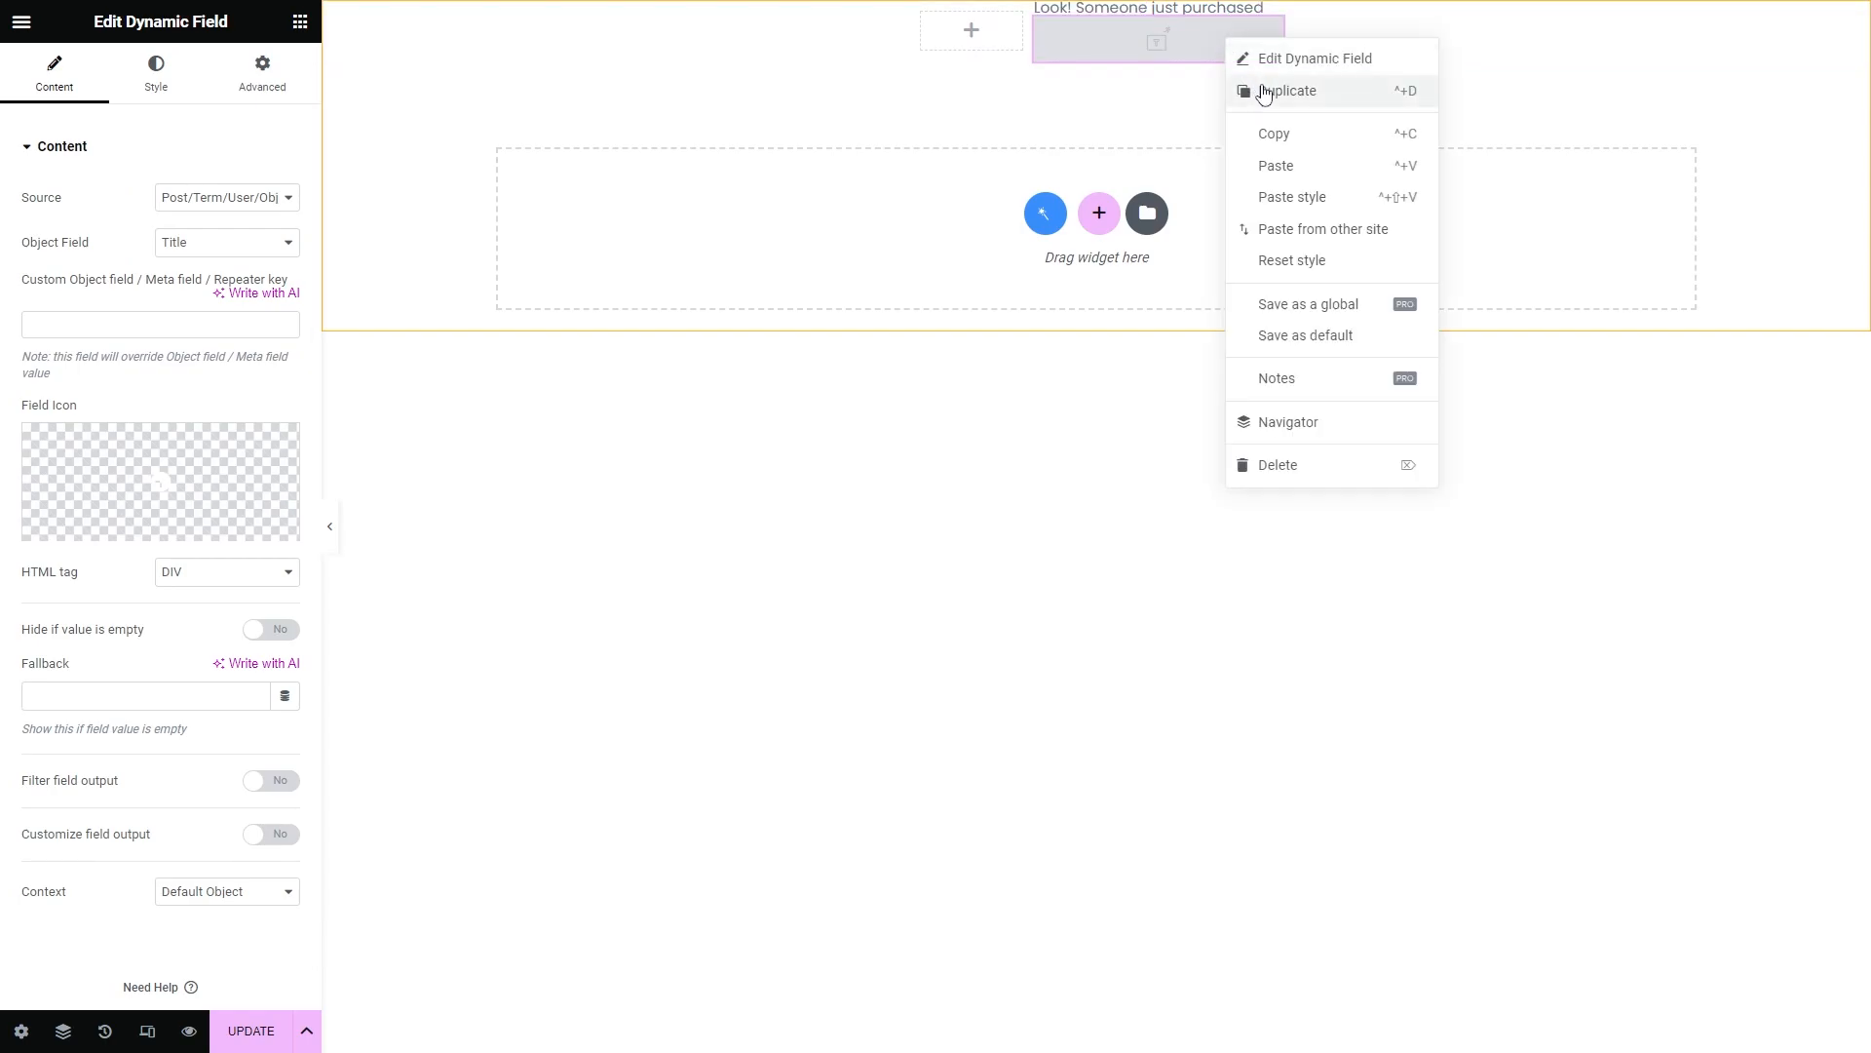
click(1287, 87)
right_click(1242, 93)
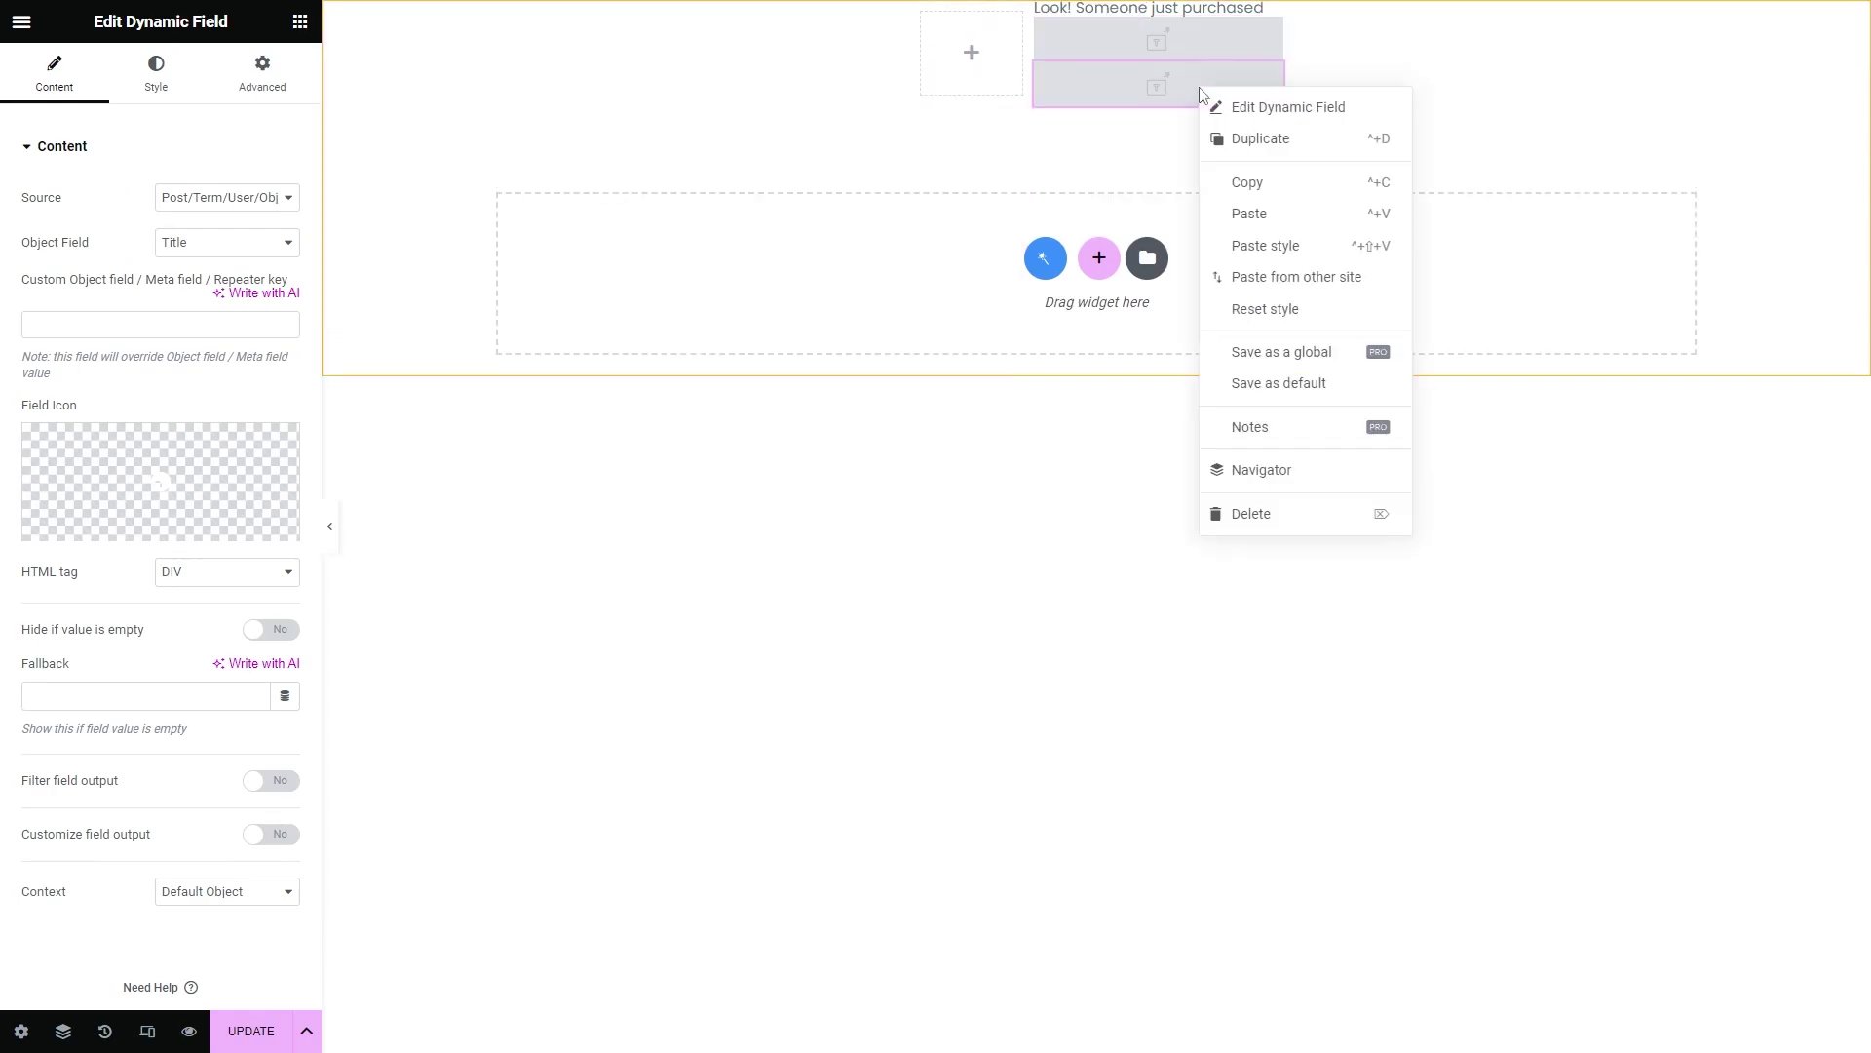
click(1257, 147)
right_click(976, 55)
click(1023, 172)
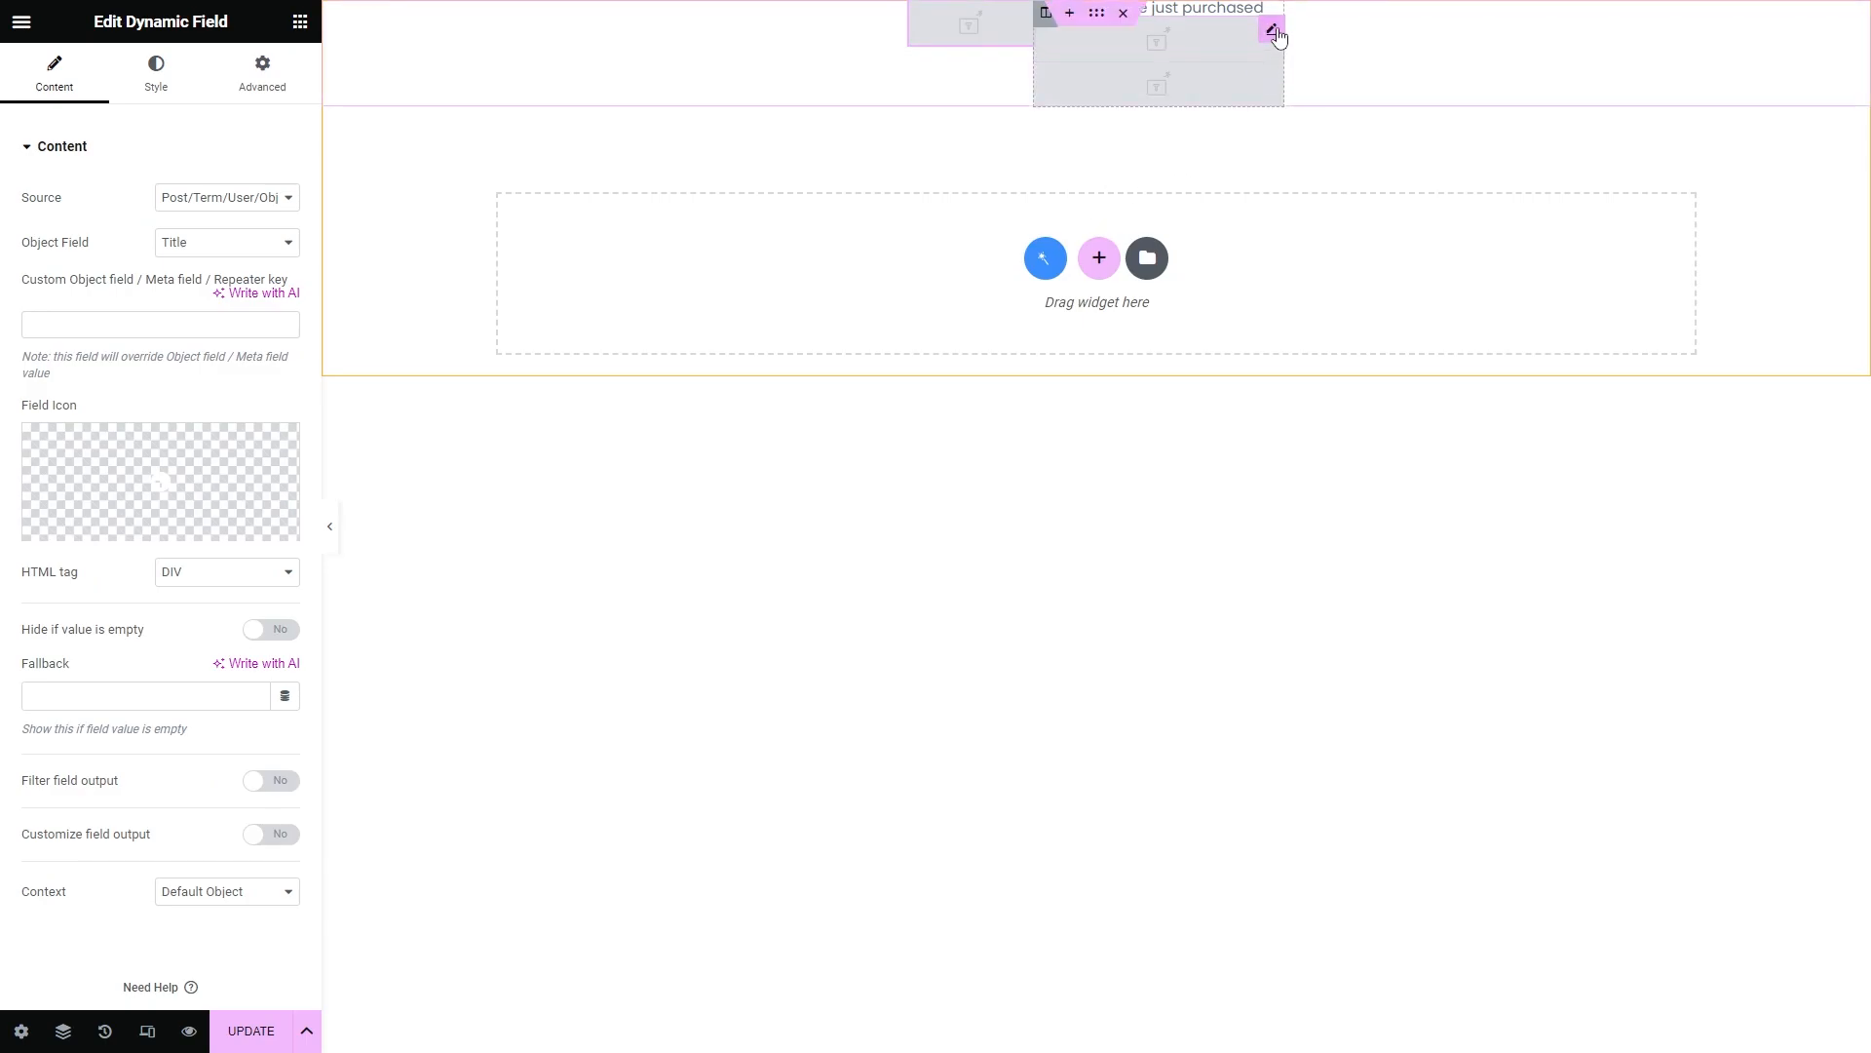
mouse_move(1364, 73)
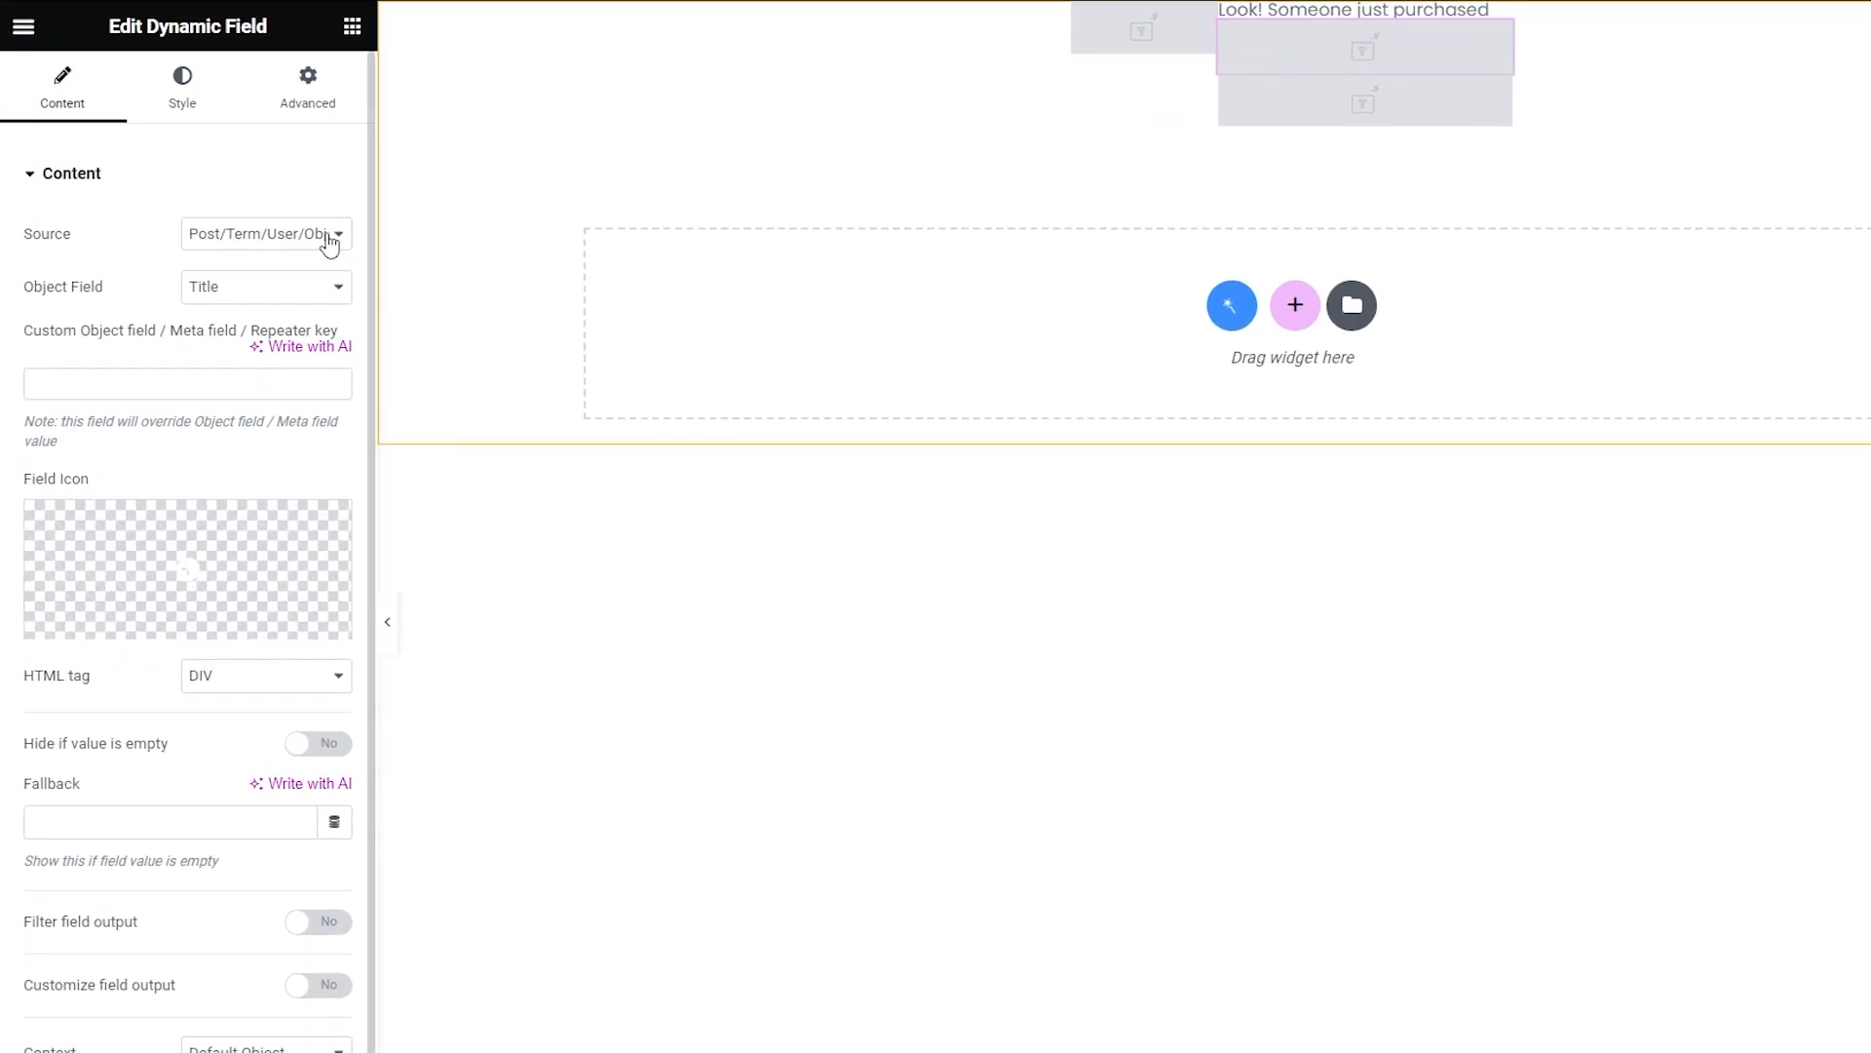
Step: Point the first dynamic field at the object field order_item_name to show the book title
click(326, 234)
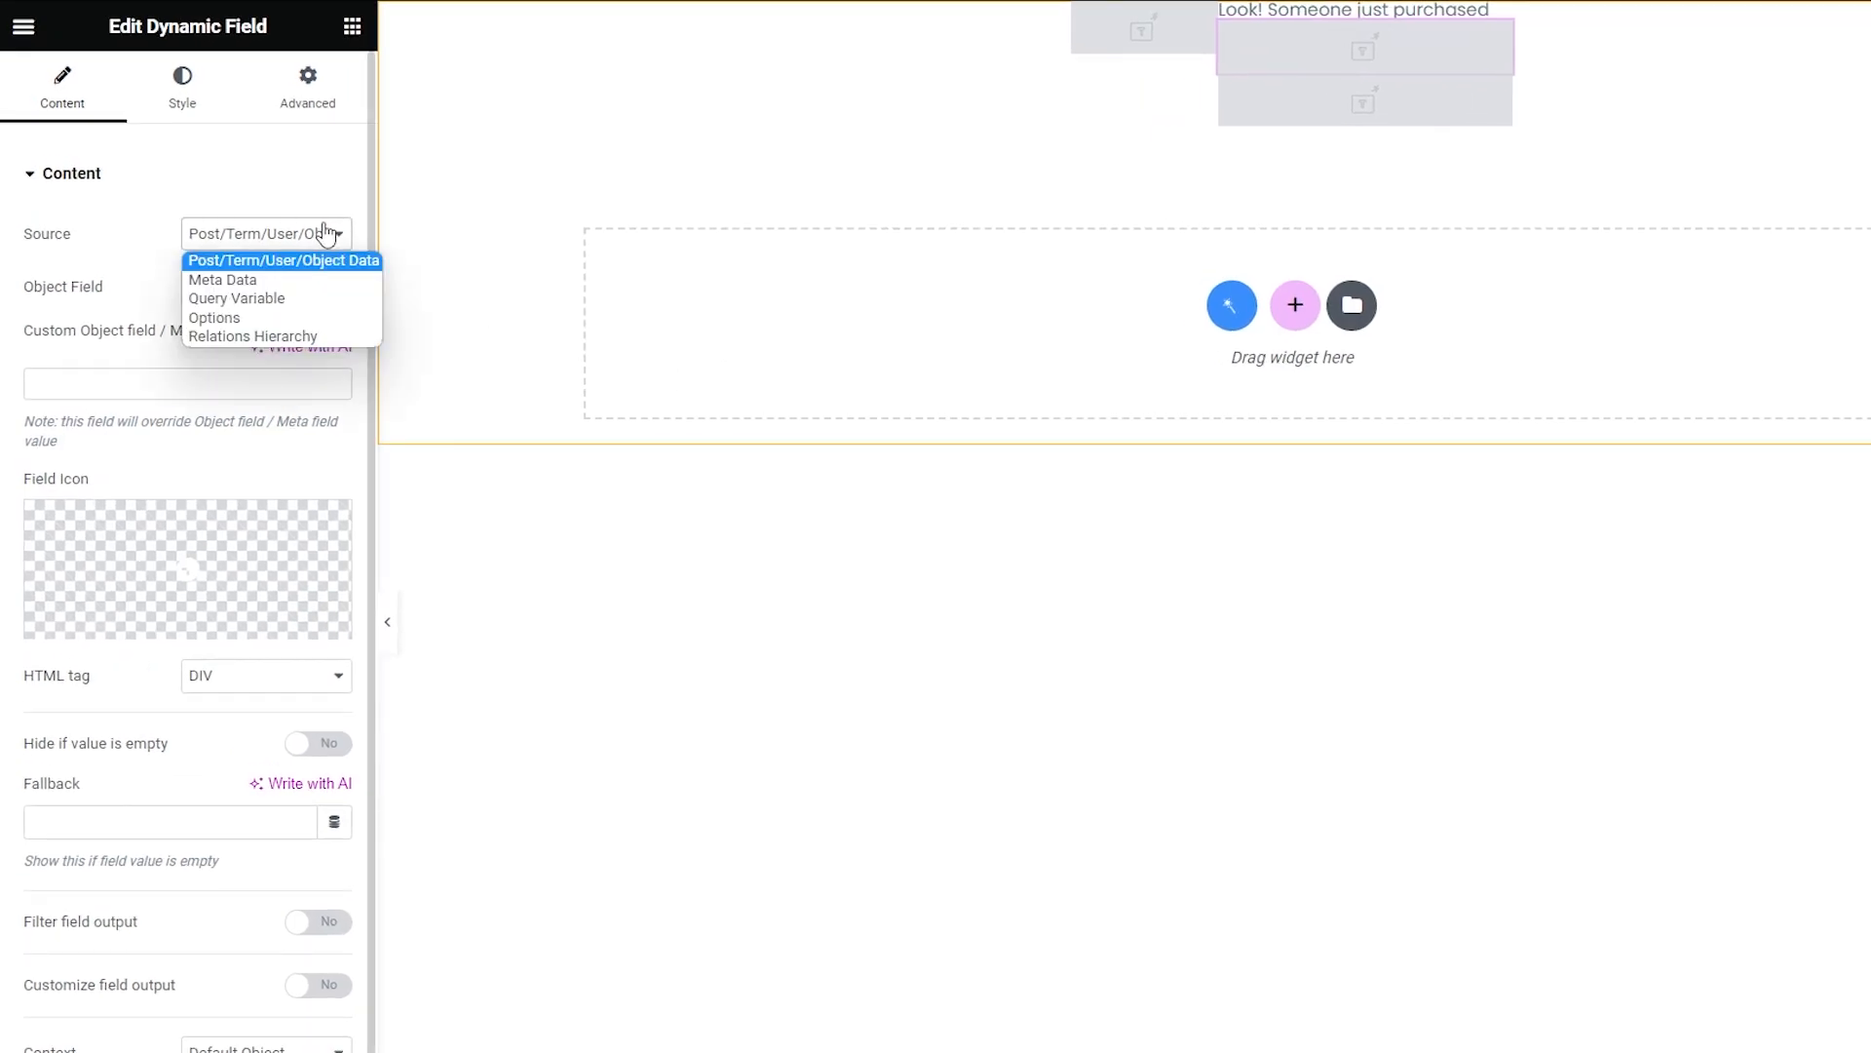
click(327, 234)
click(318, 288)
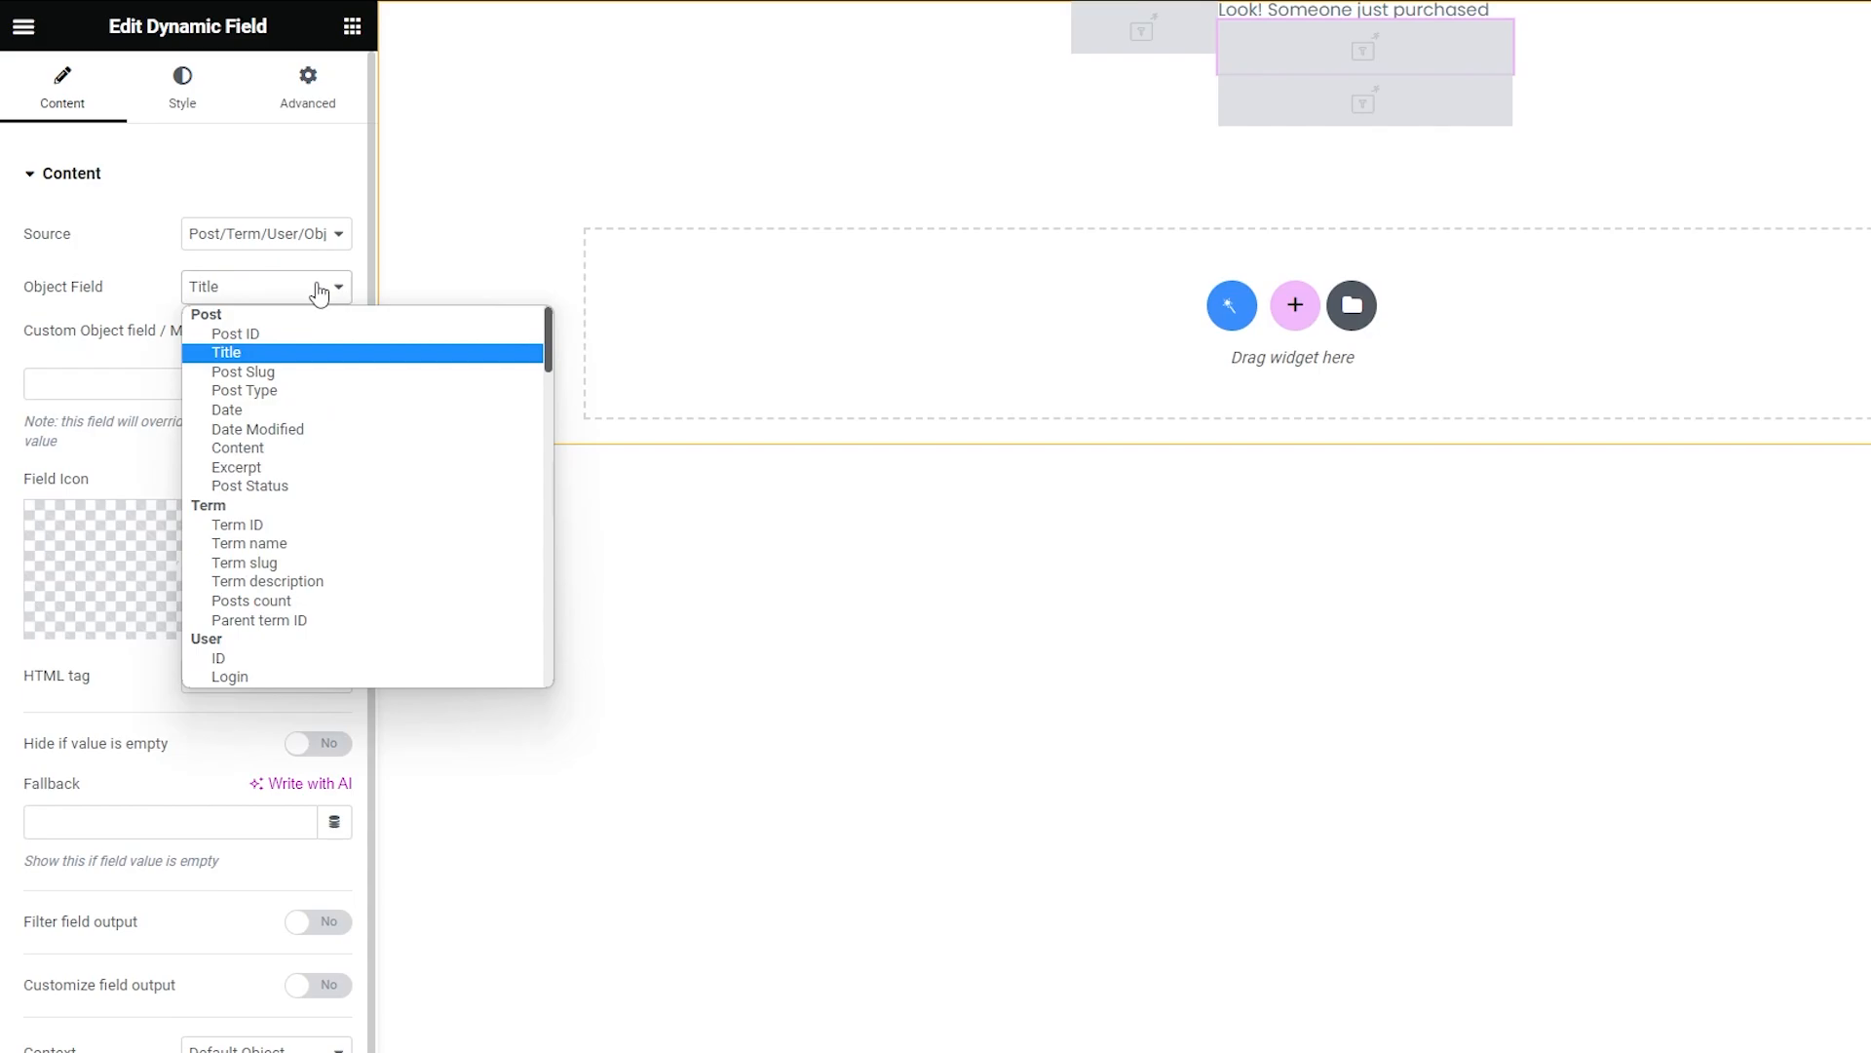
scroll(339, 454, down, 5)
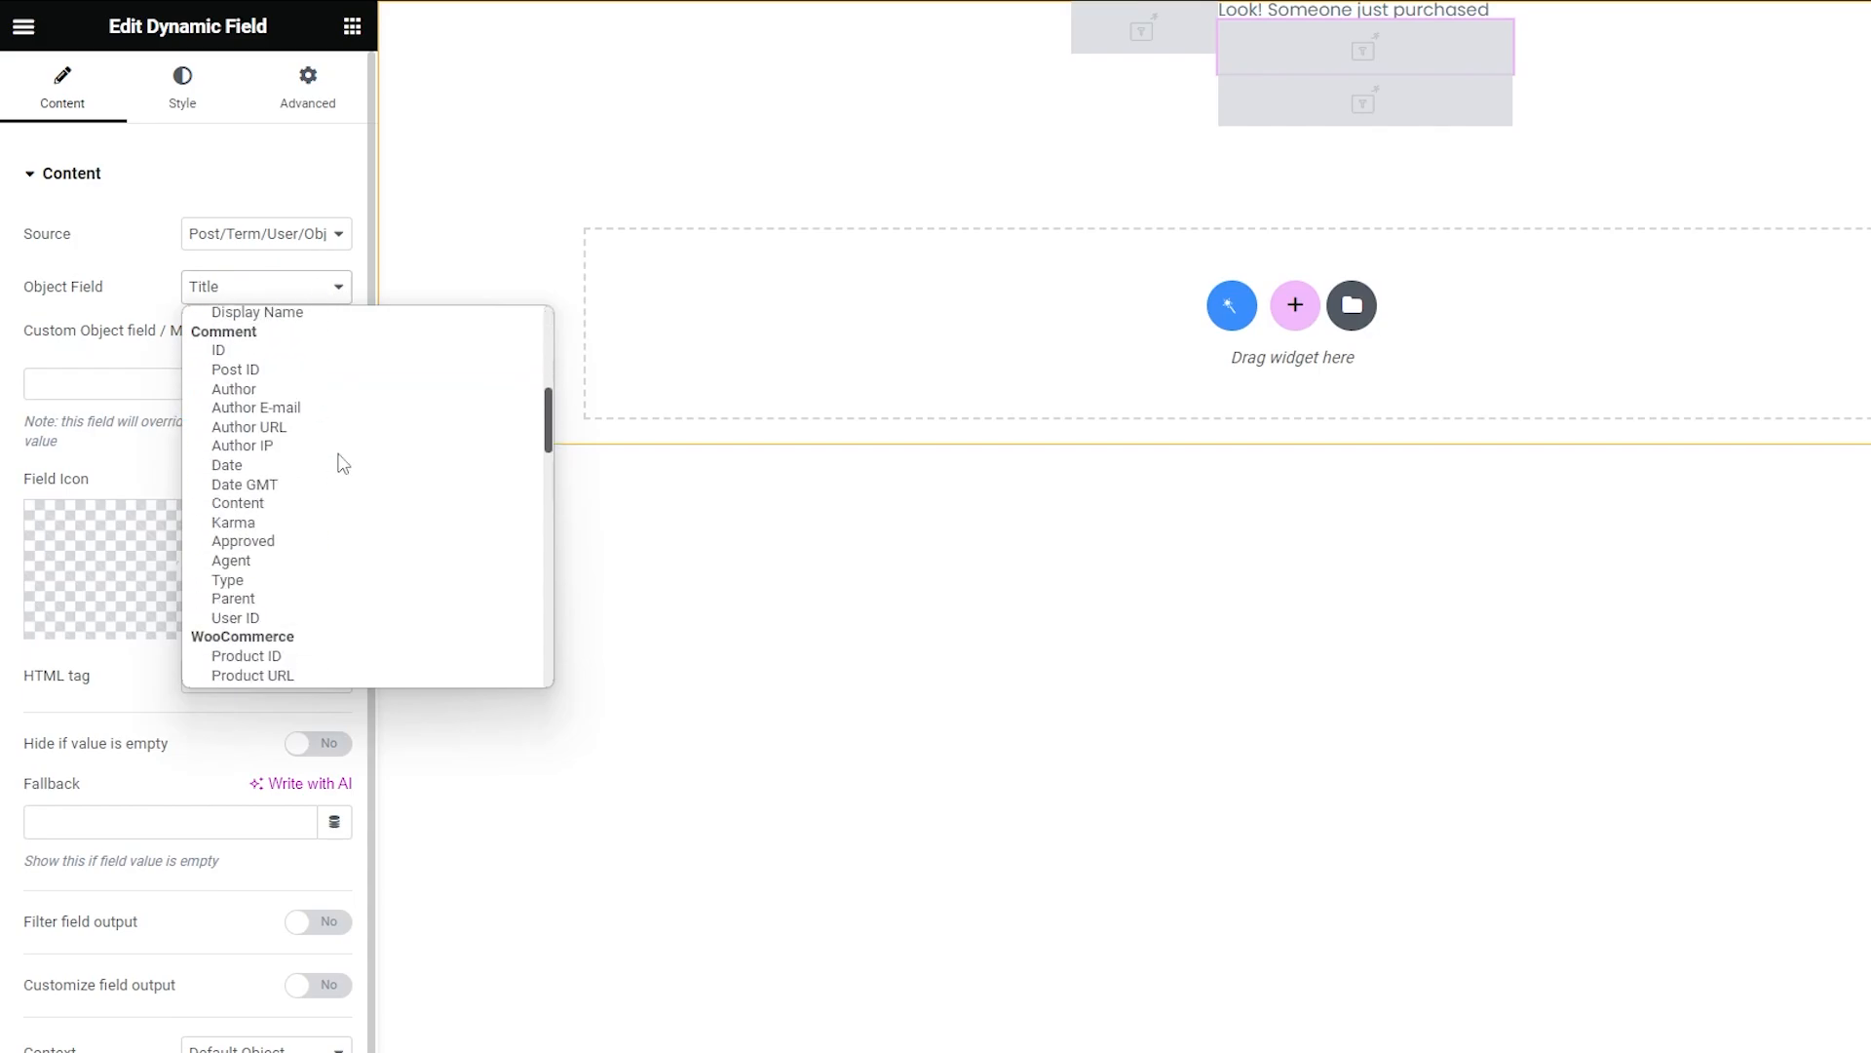
scroll(339, 462, down, 5)
scroll(339, 462, down, 5)
scroll(339, 462, down, 3)
scroll(340, 438, down, 5)
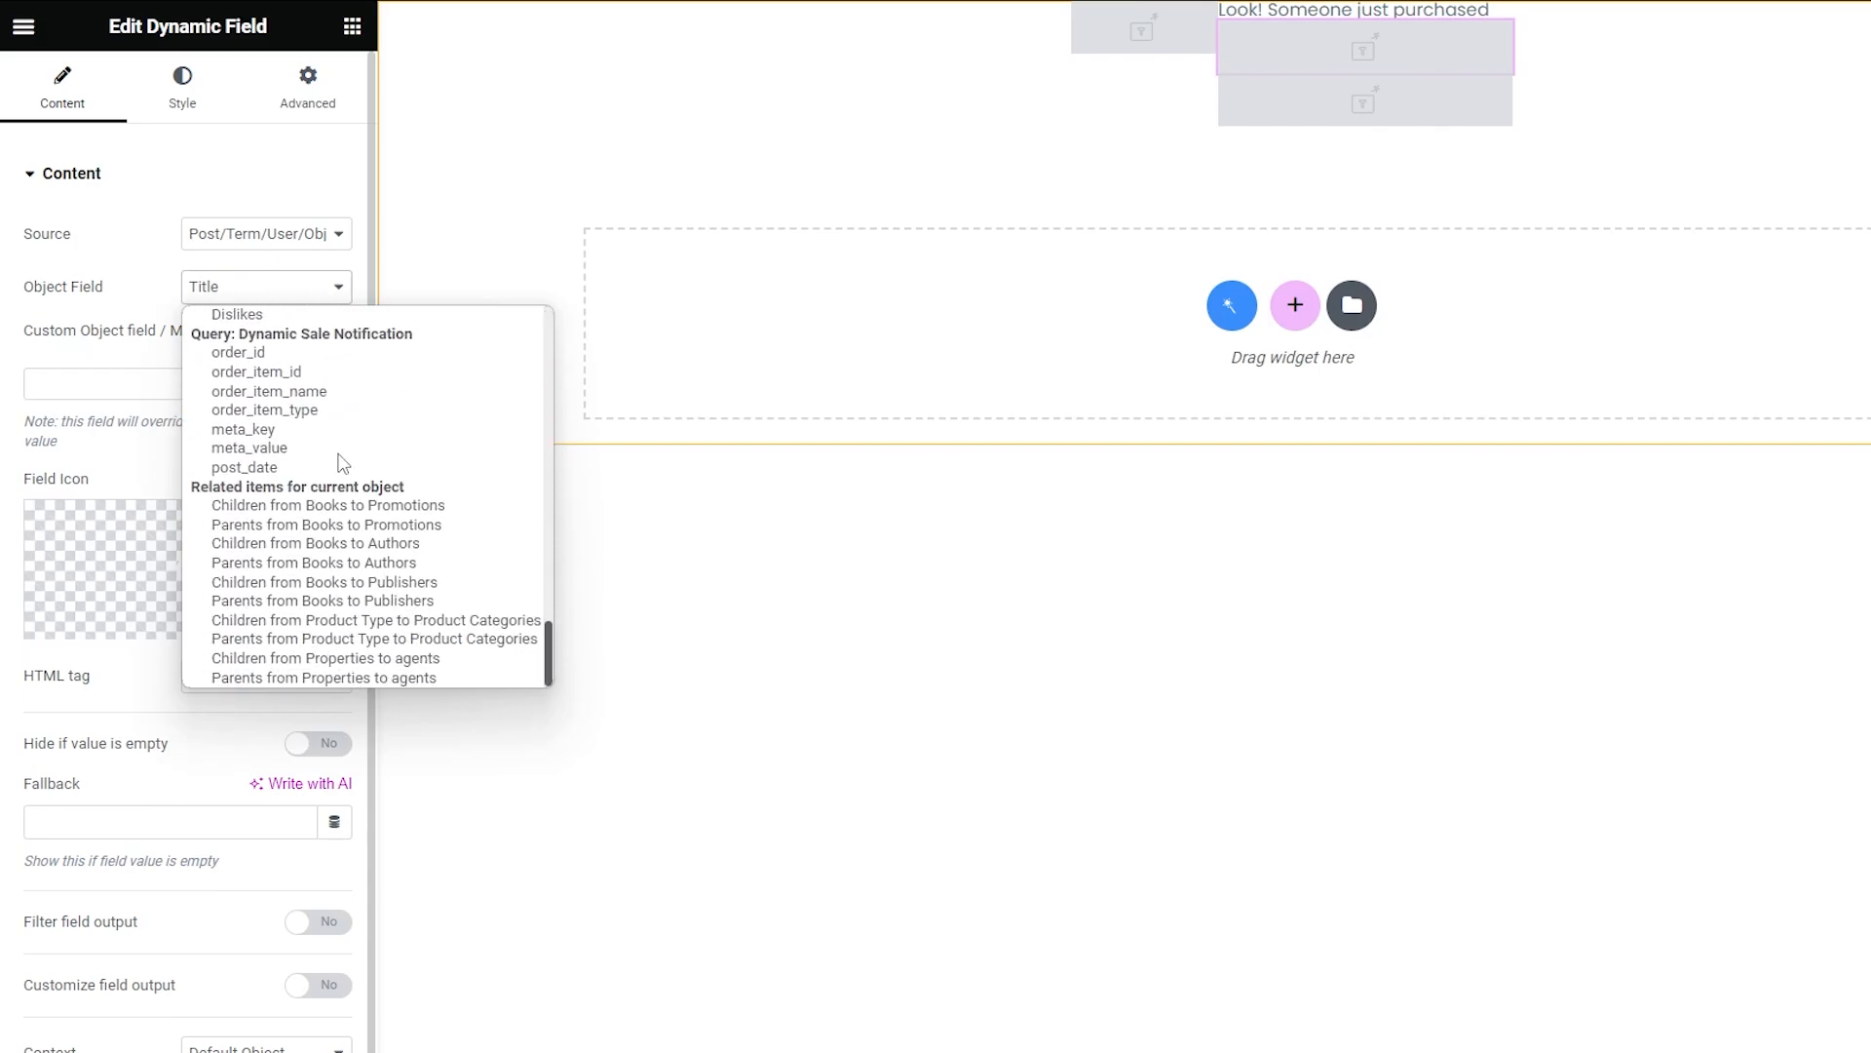
click(342, 393)
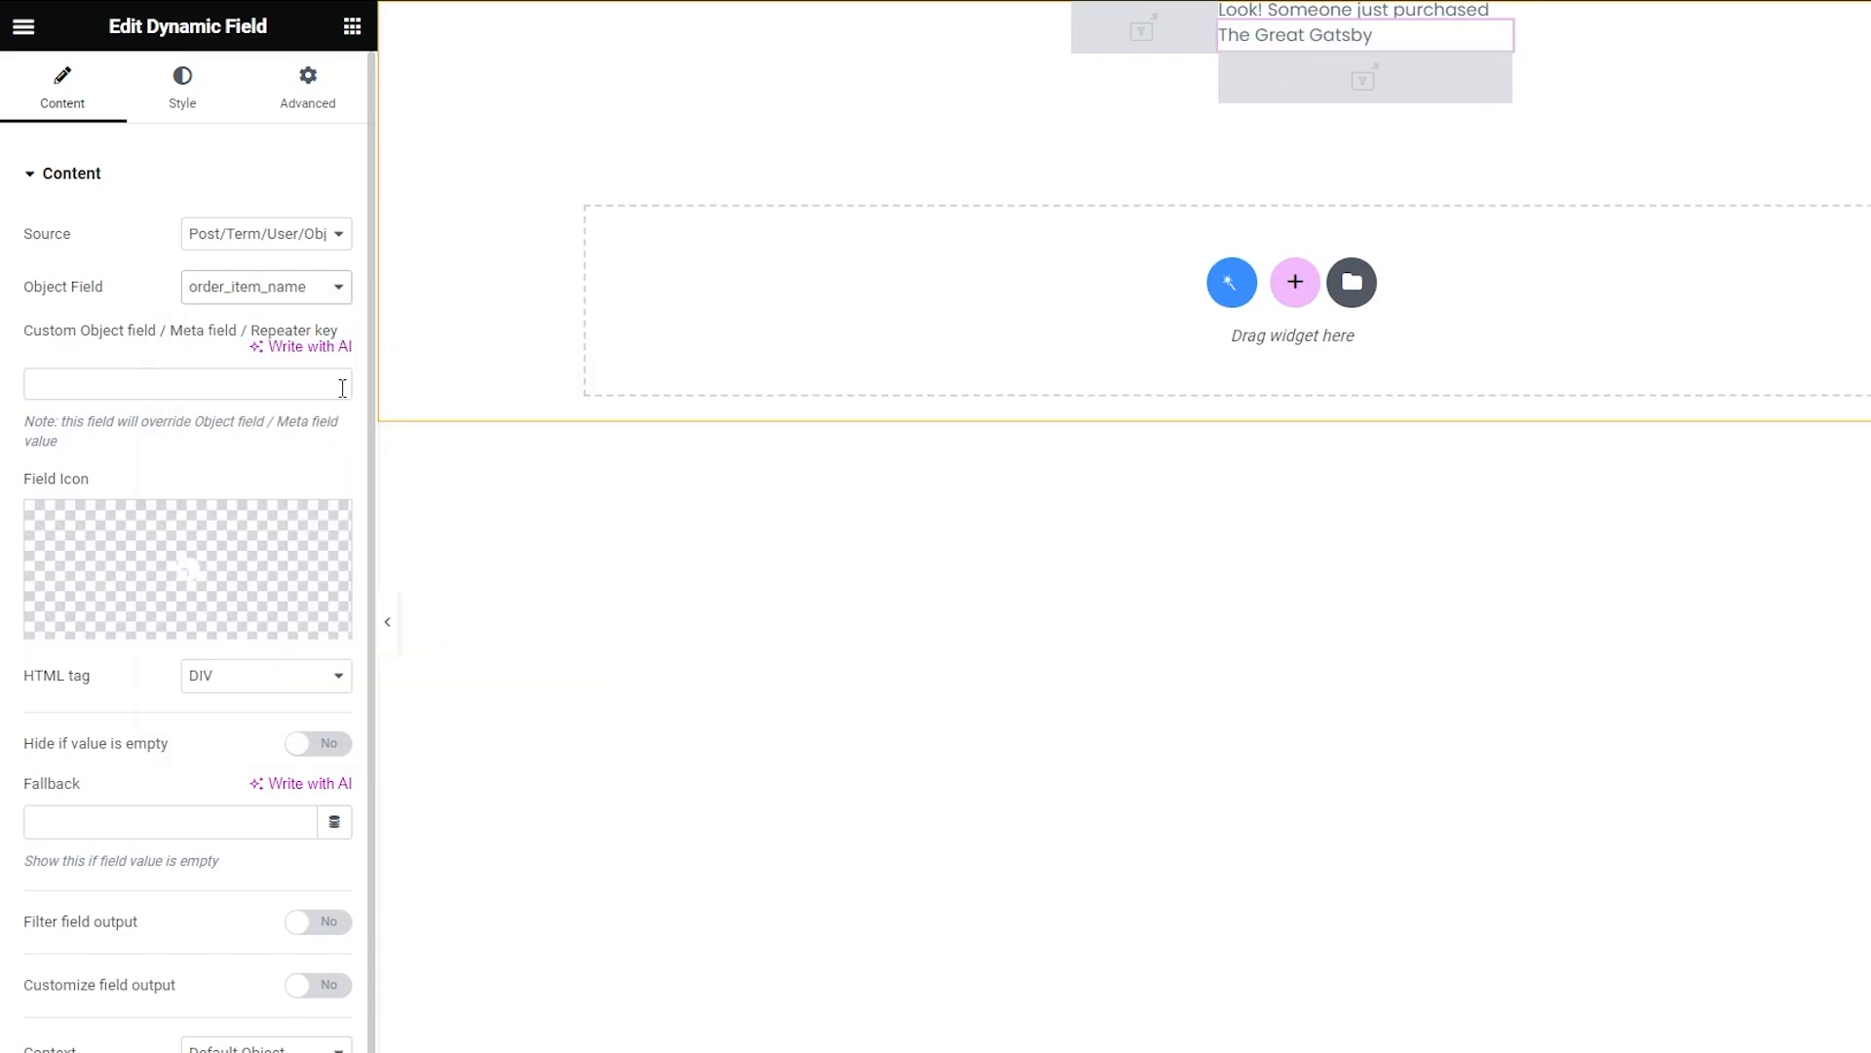
mouse_move(1364, 77)
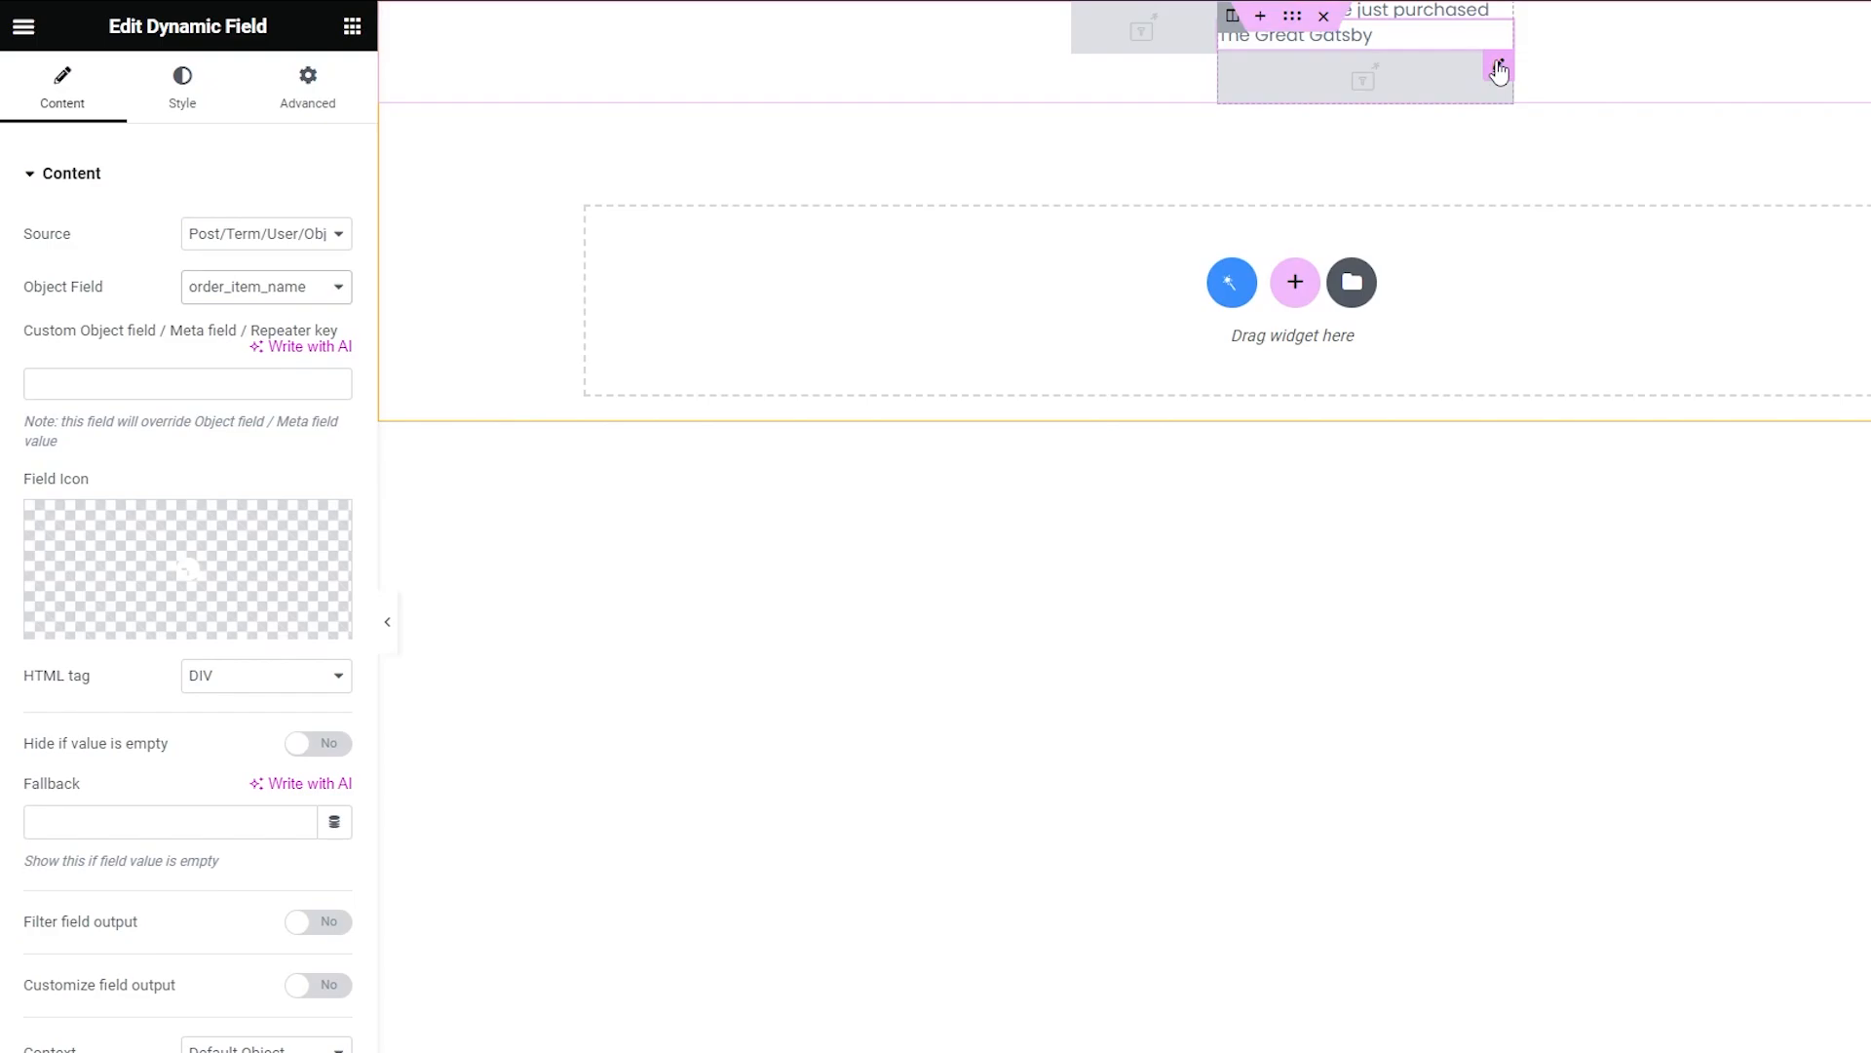
Step: Set the lower field to post_date filtered as a human-readable time difference
click(1499, 68)
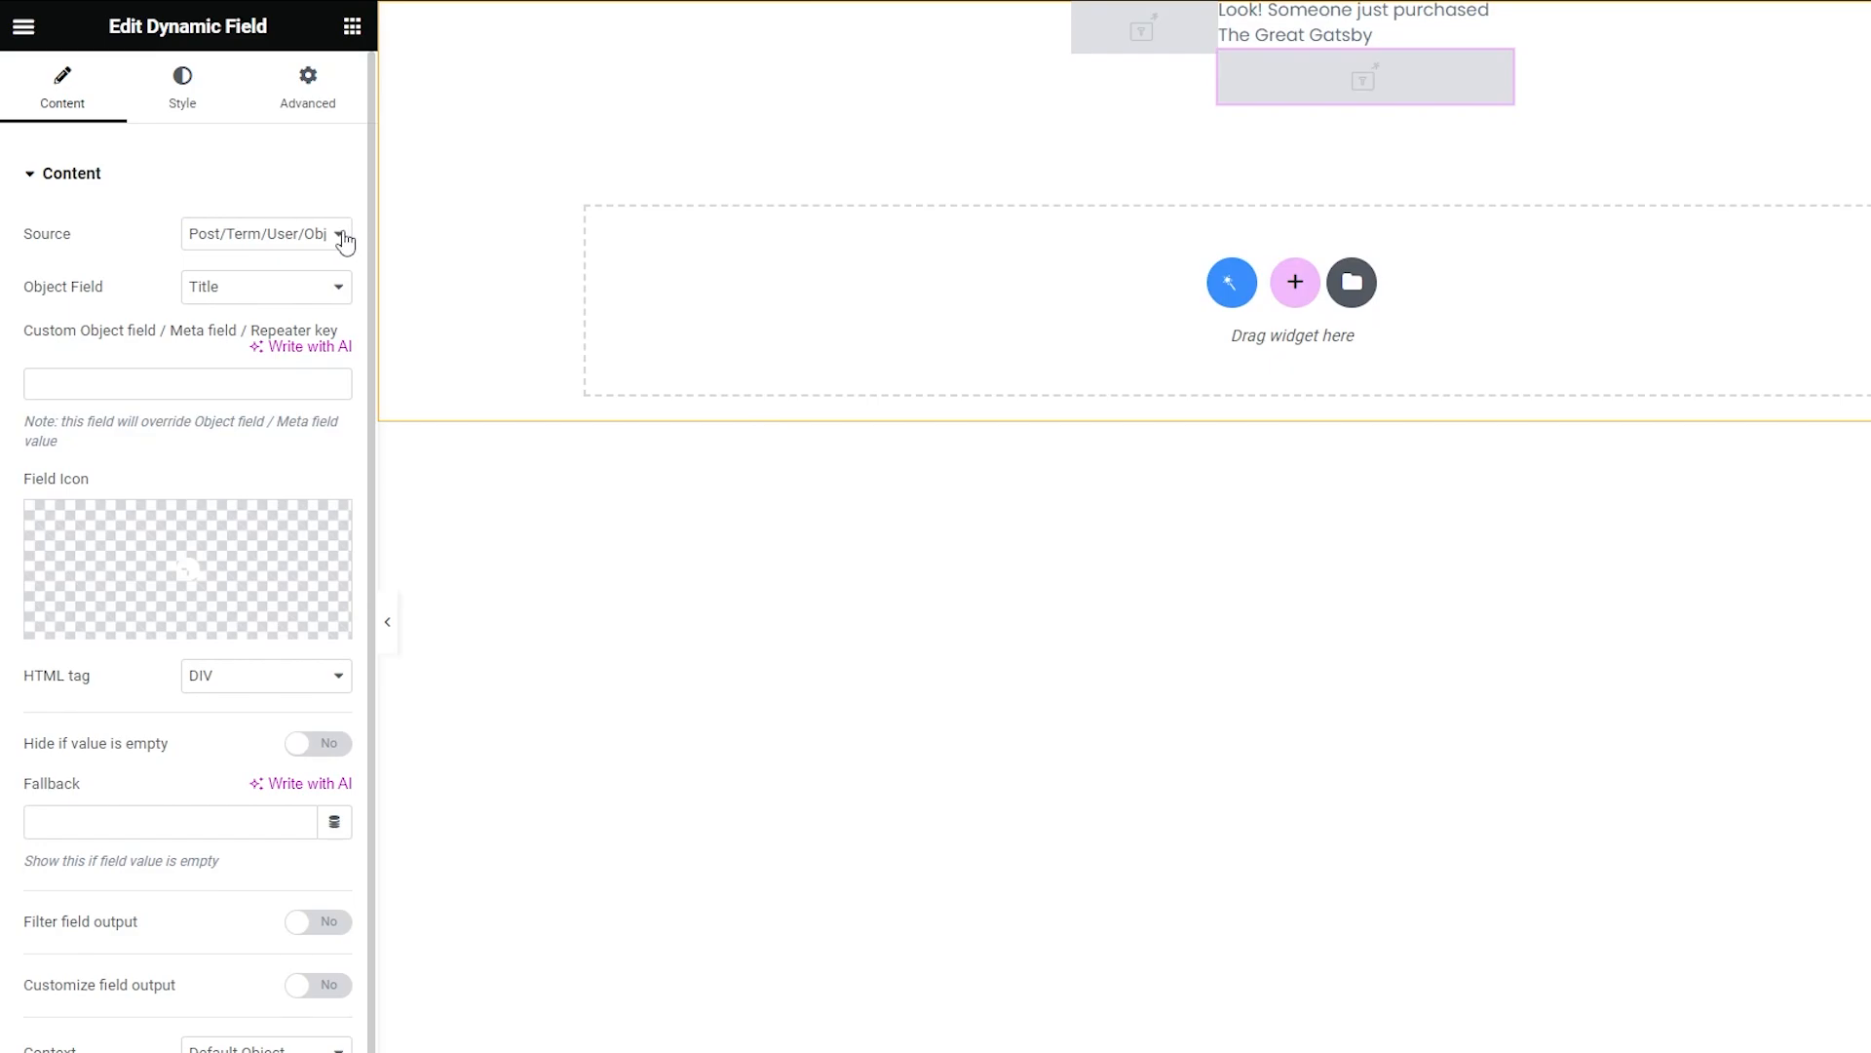
click(325, 288)
scroll(321, 468, down, 5)
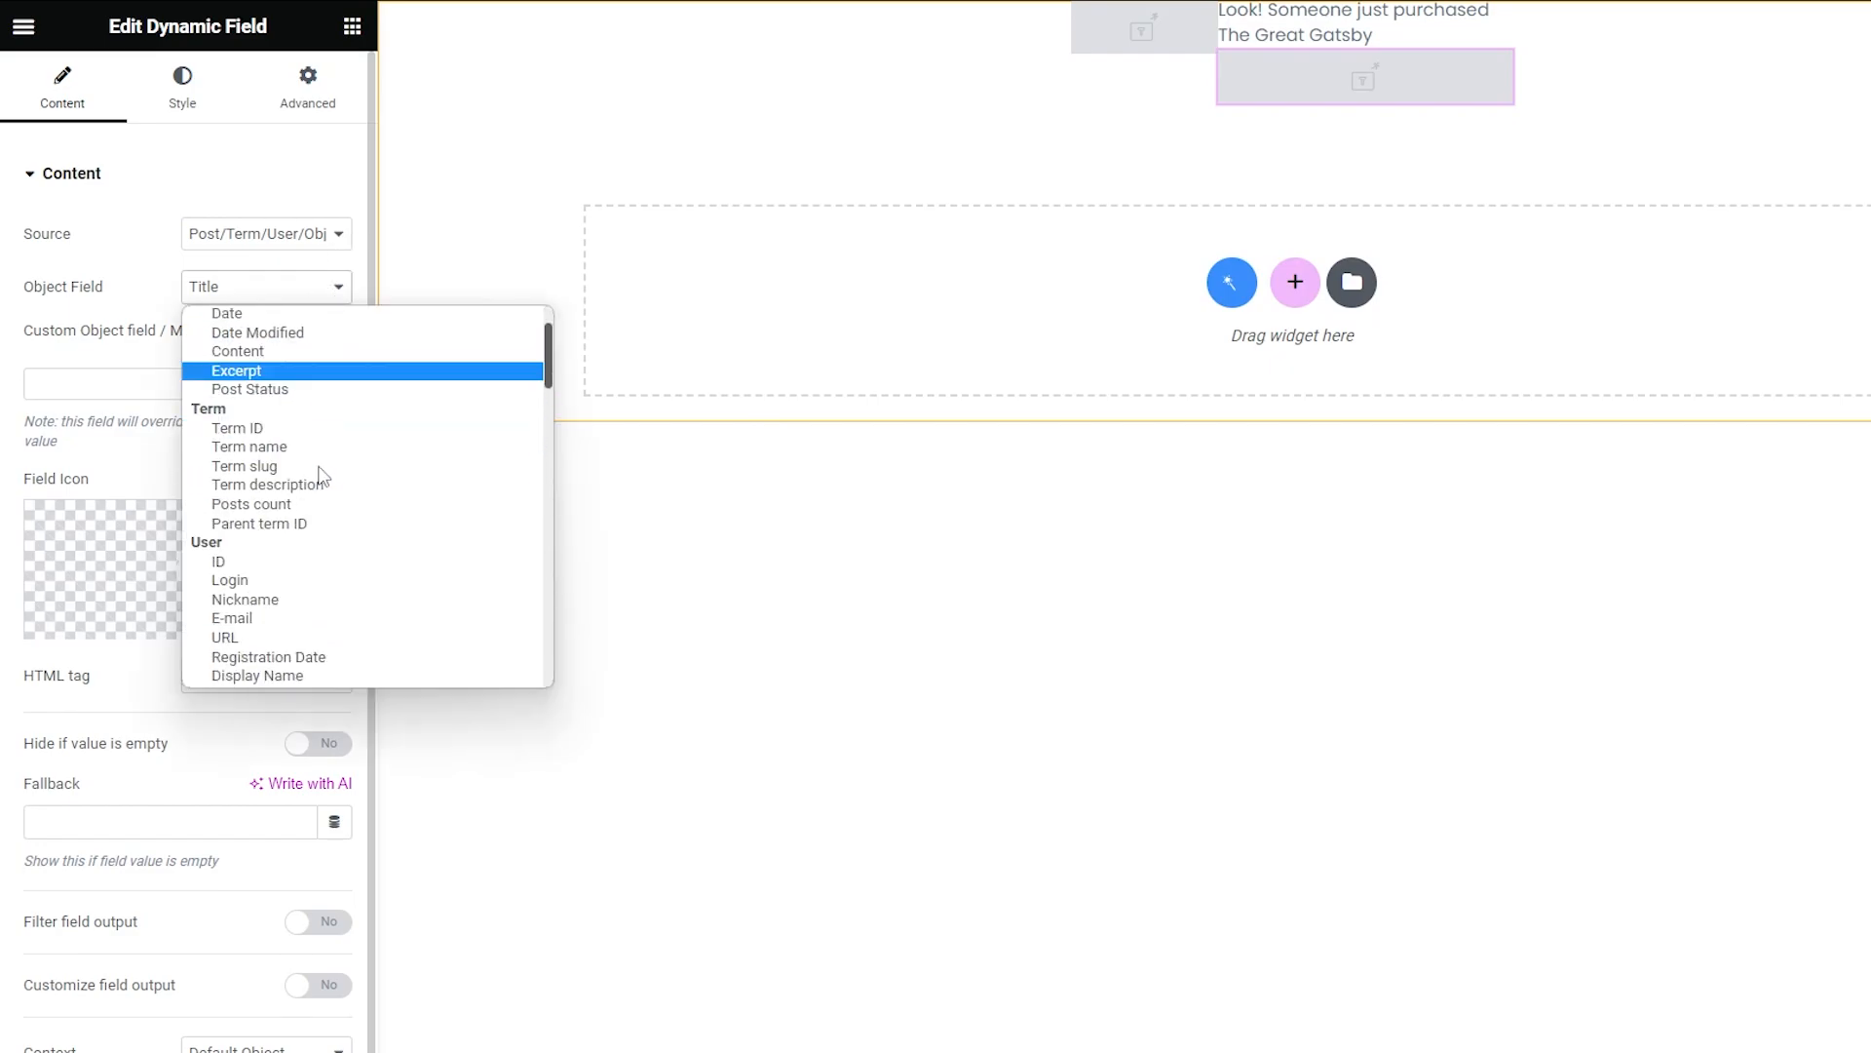
scroll(322, 468, down, 5)
scroll(322, 468, down, 5)
scroll(322, 476, down, 3)
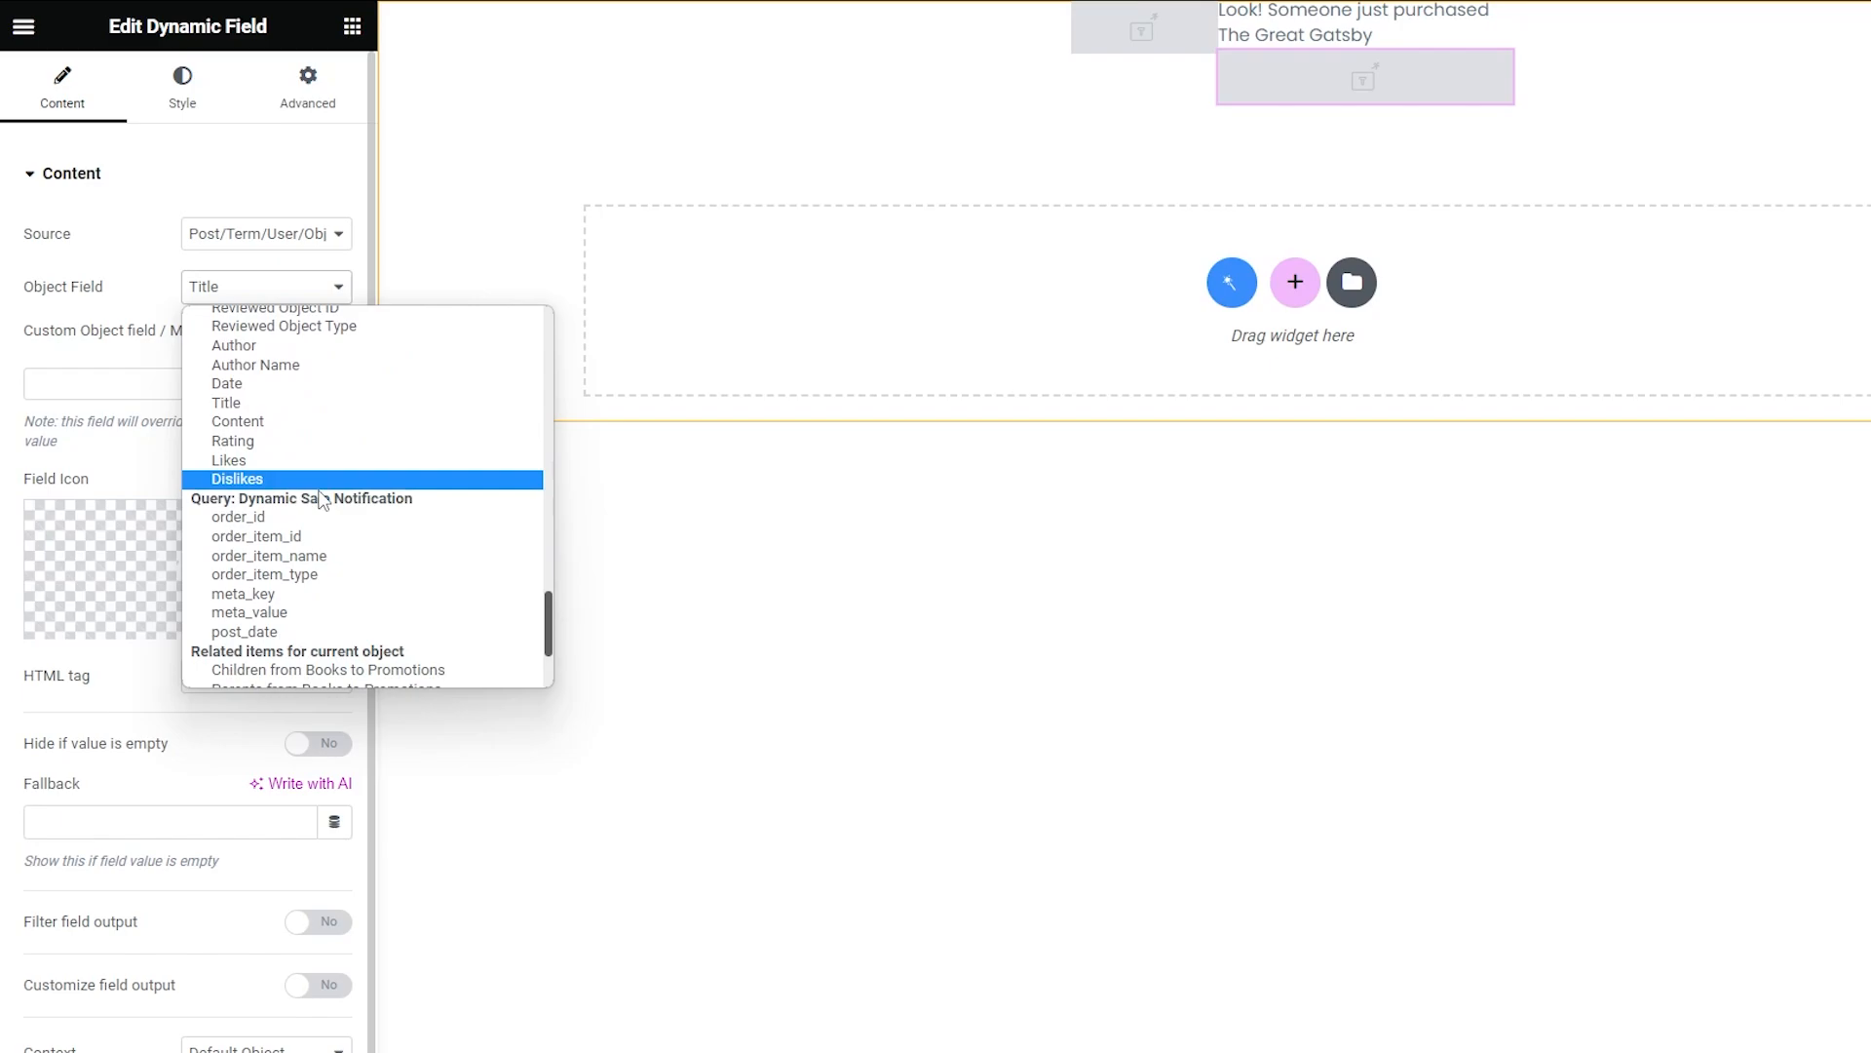
click(320, 631)
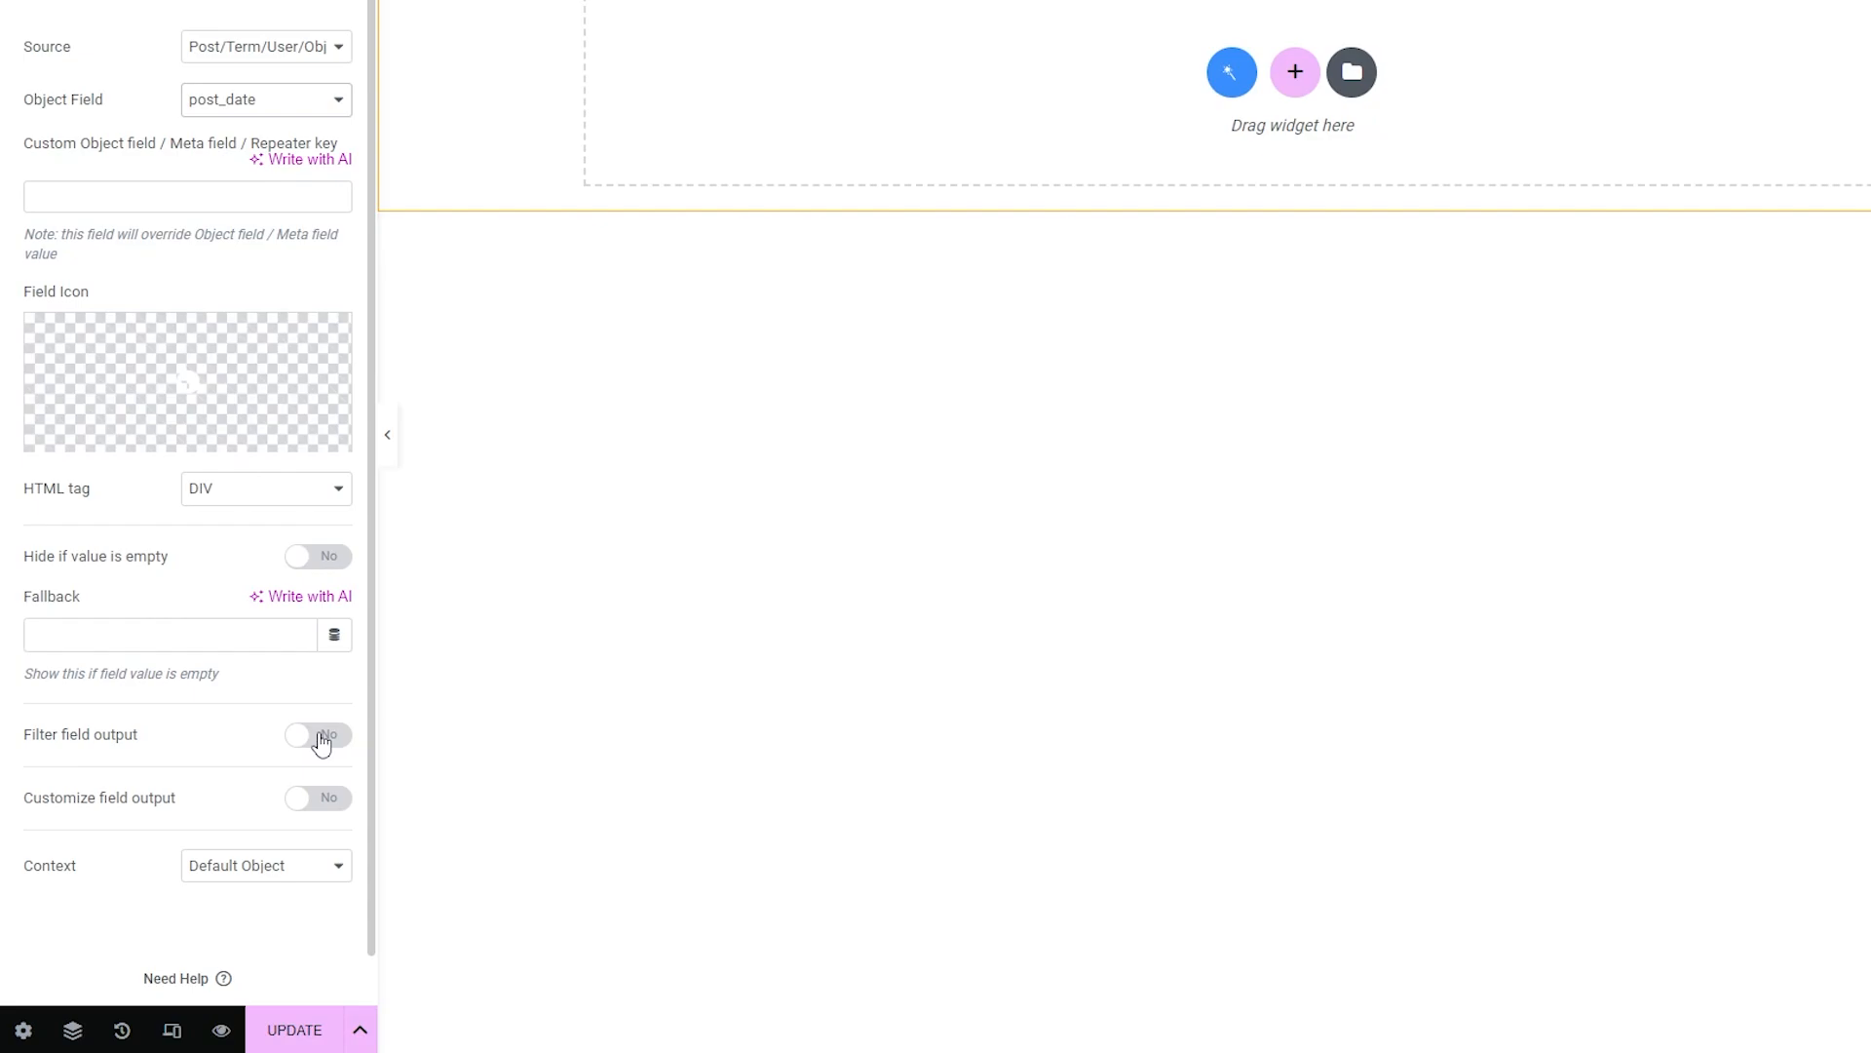
click(320, 740)
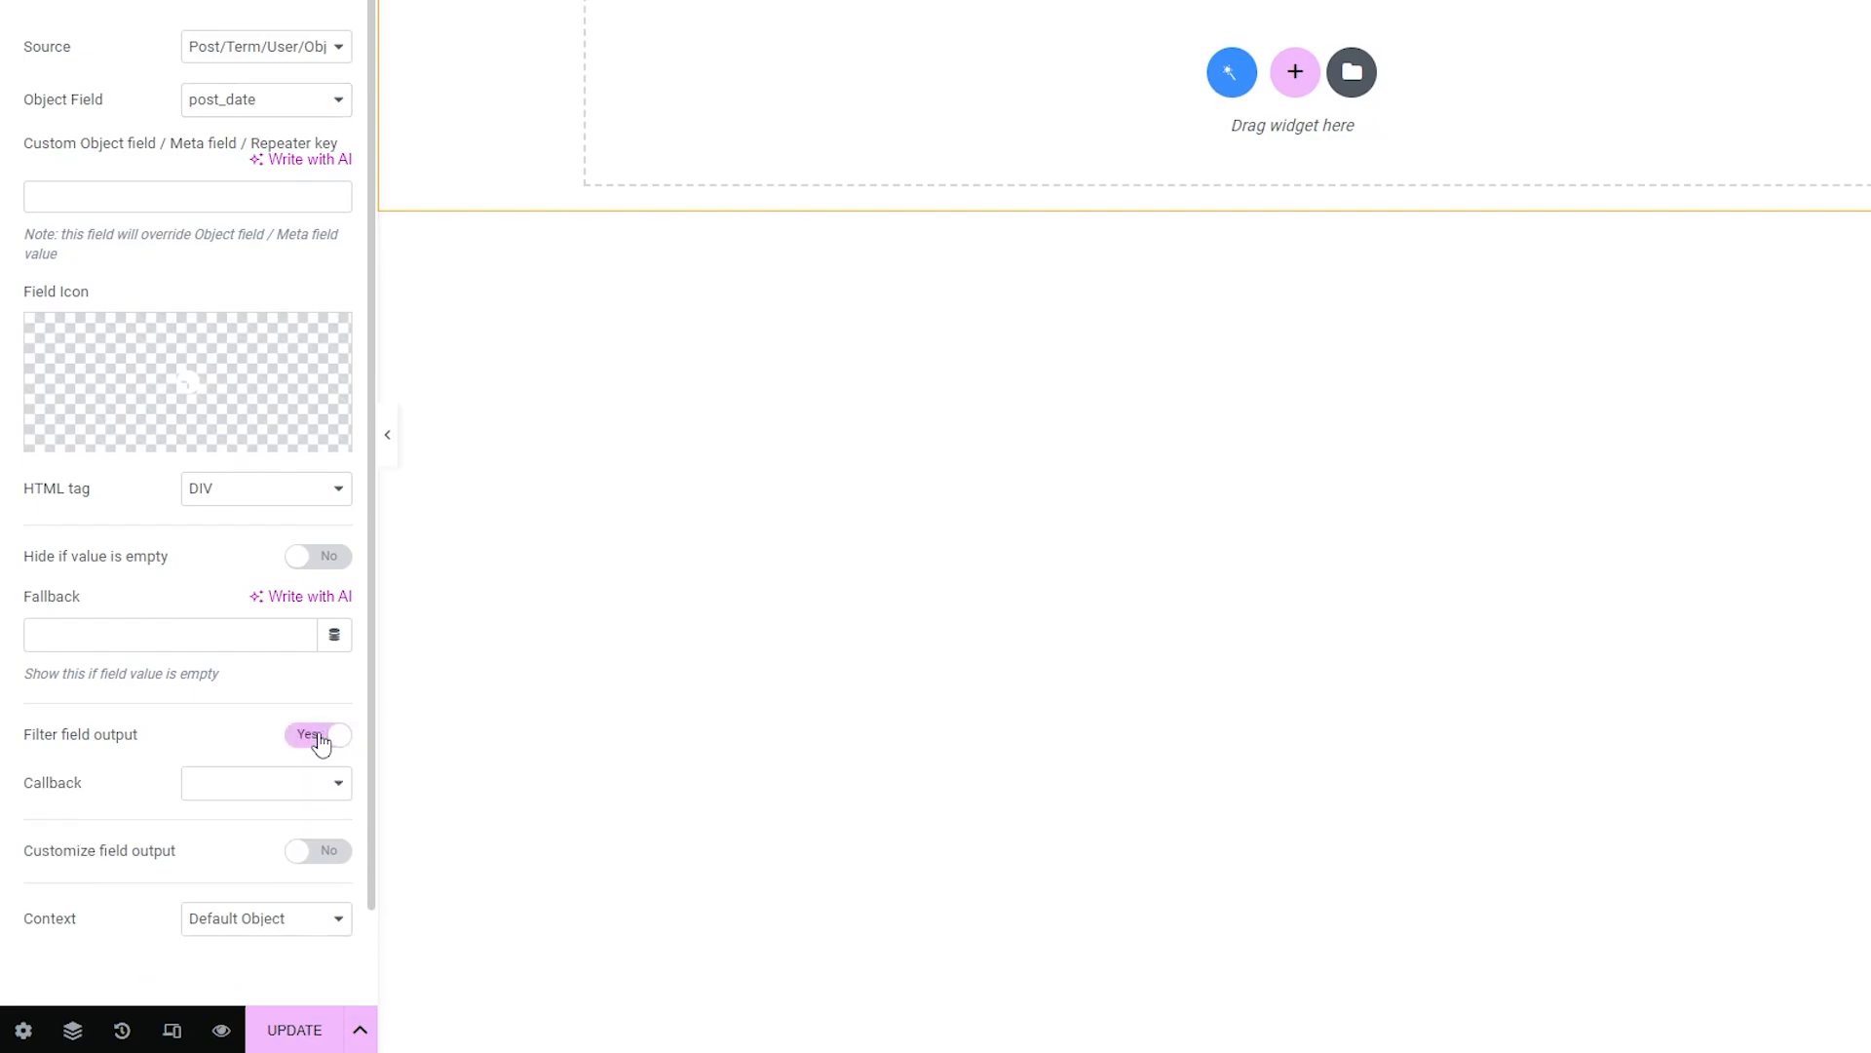
click(331, 790)
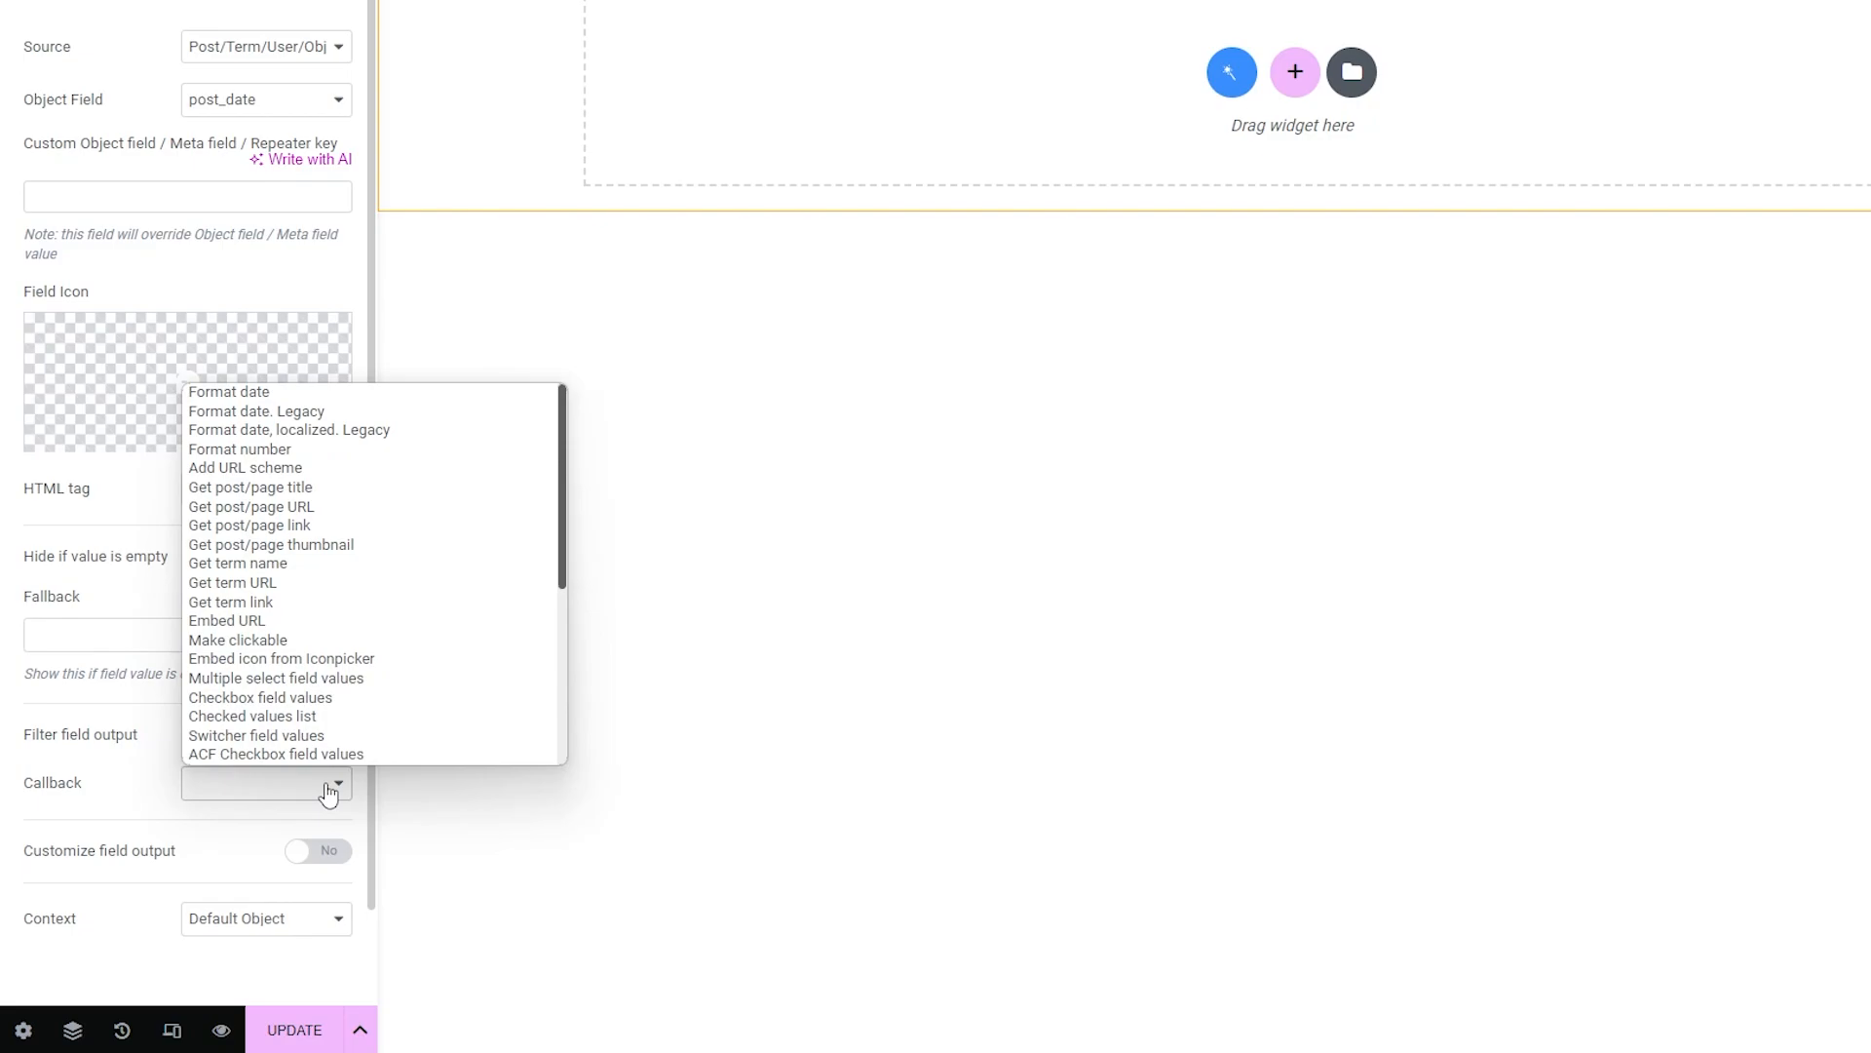
scroll(343, 630, down, 4)
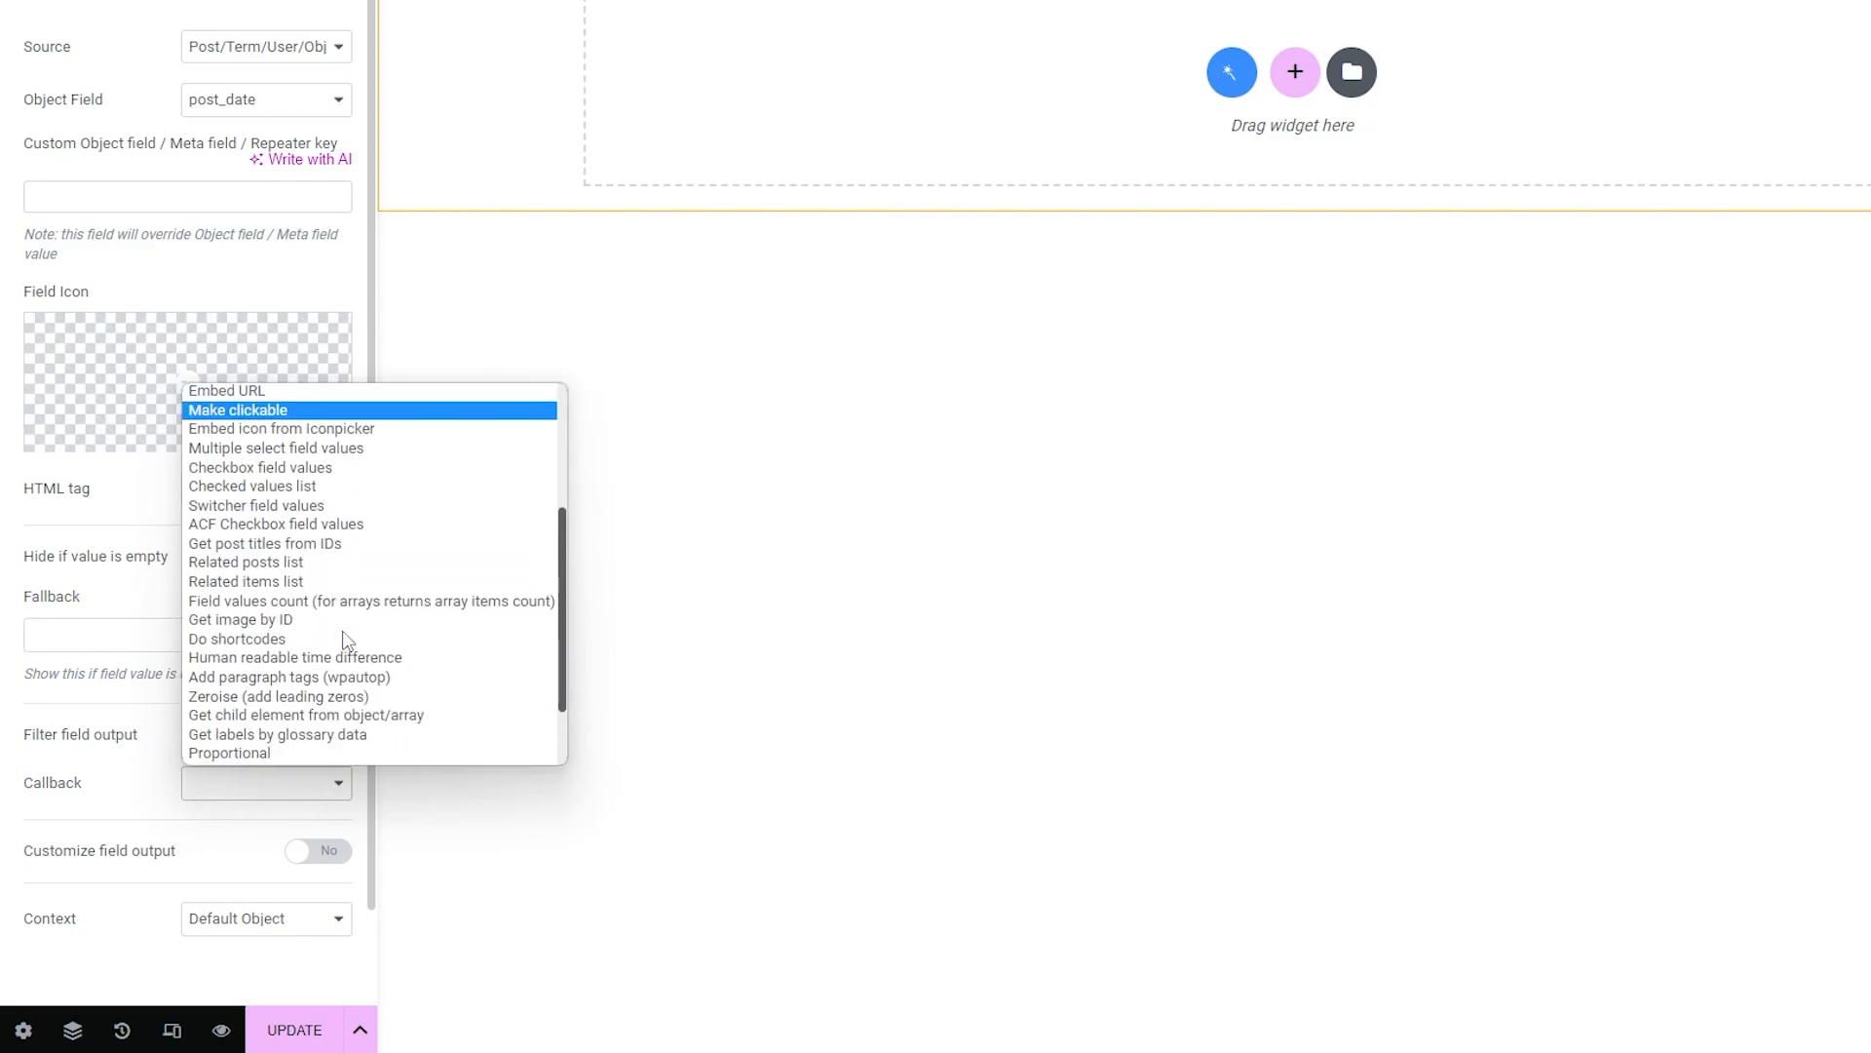
click(414, 660)
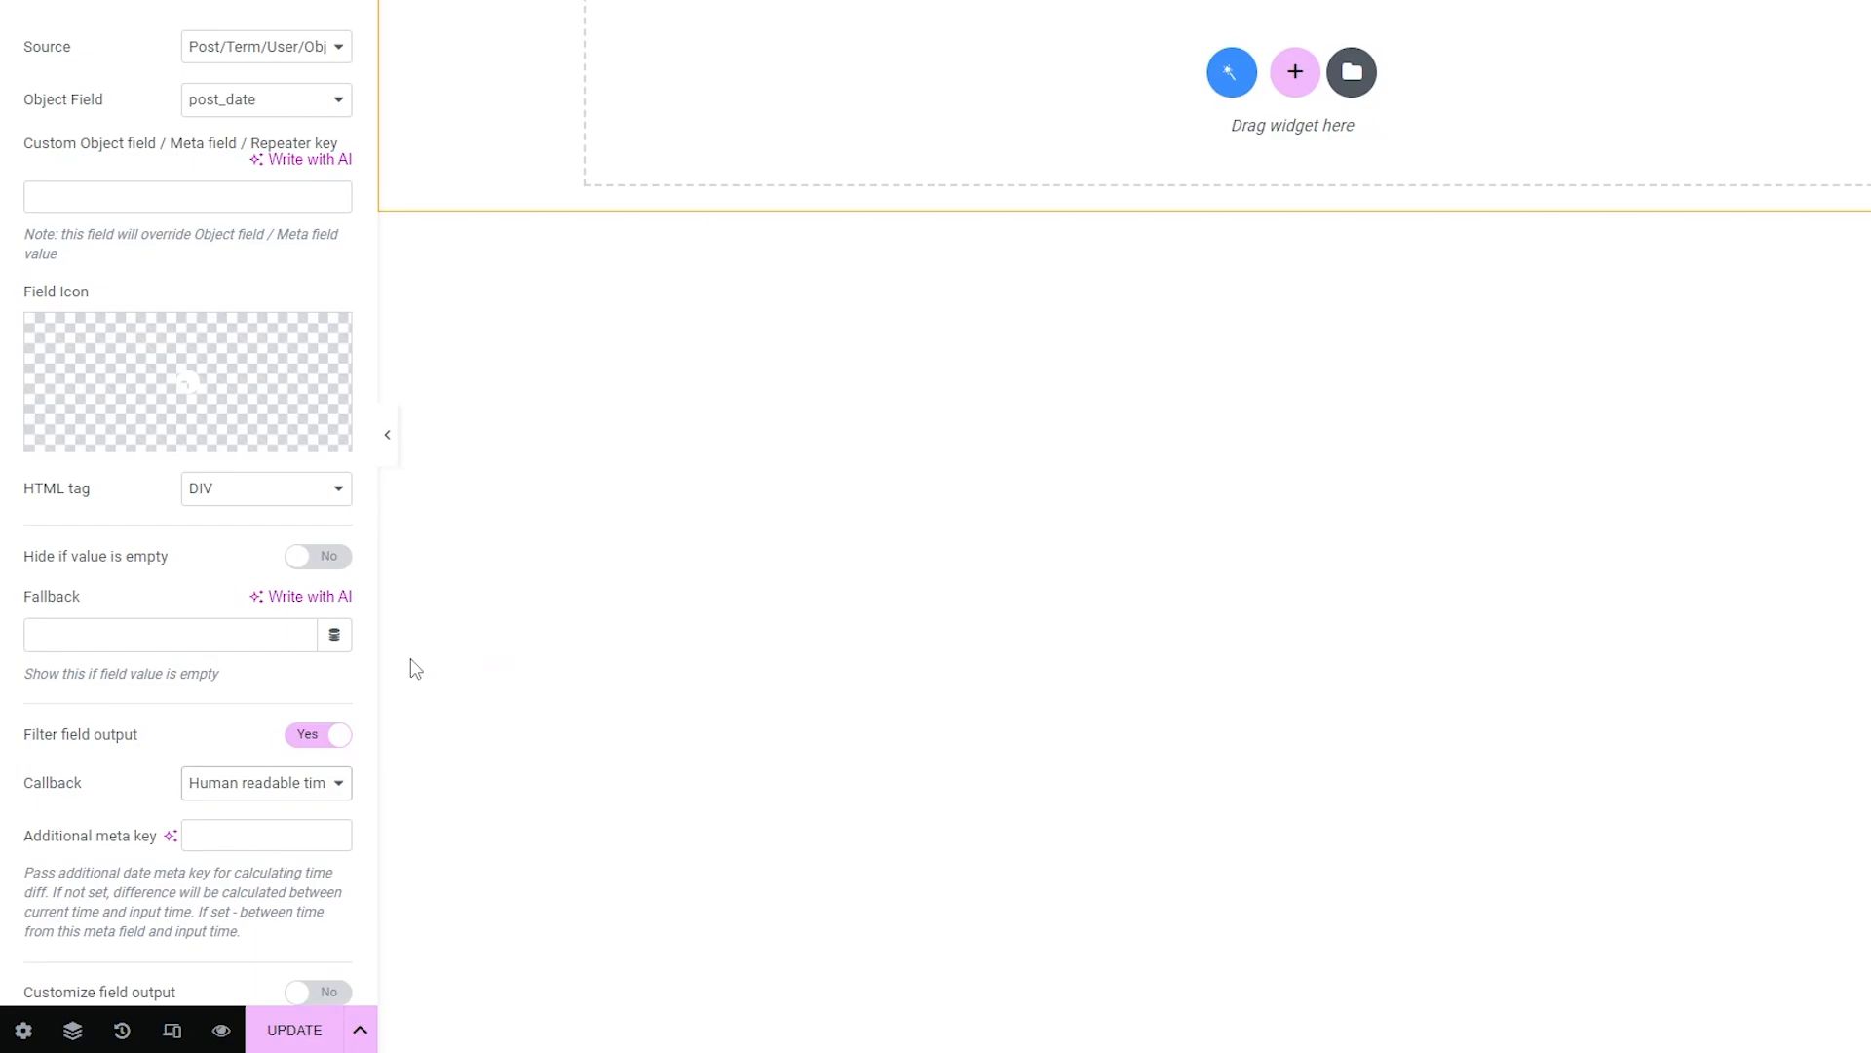
scroll(351, 672, down, 4)
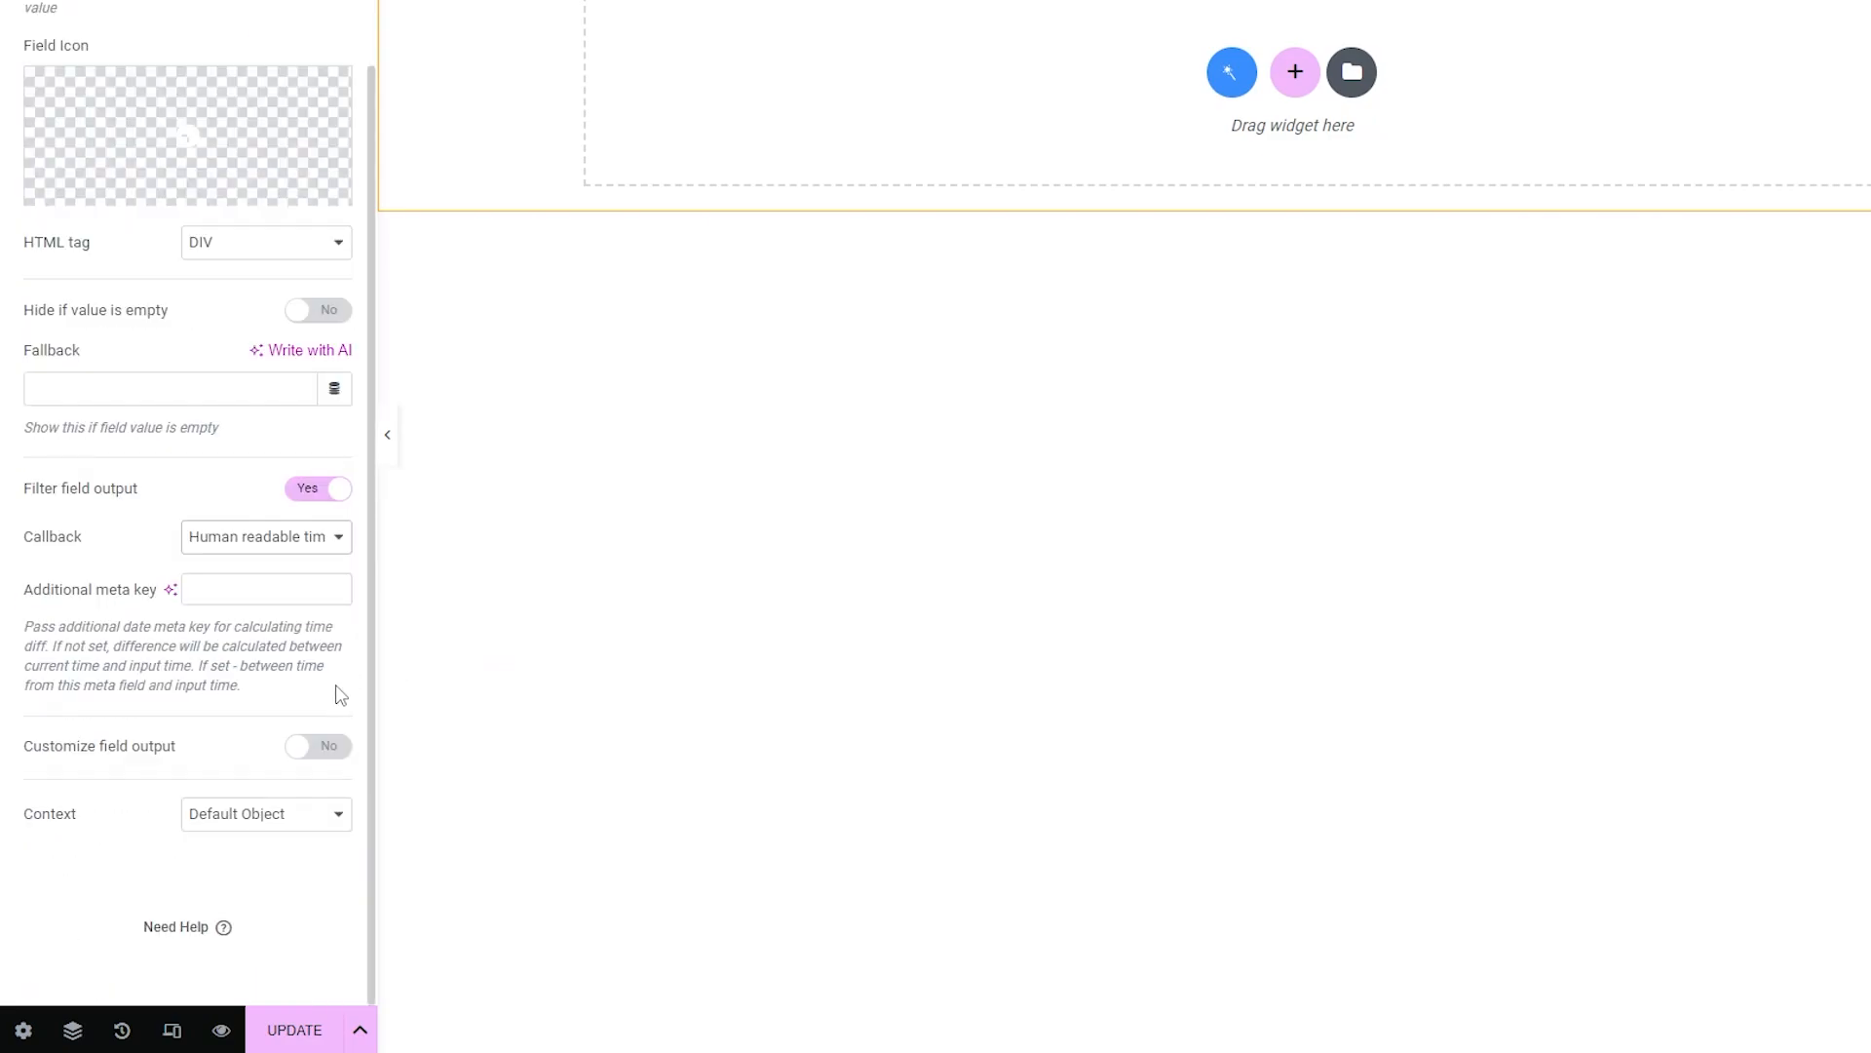
Step: Customize its output format to '%s ago', giving '13 hours ago'
click(327, 748)
click(266, 832)
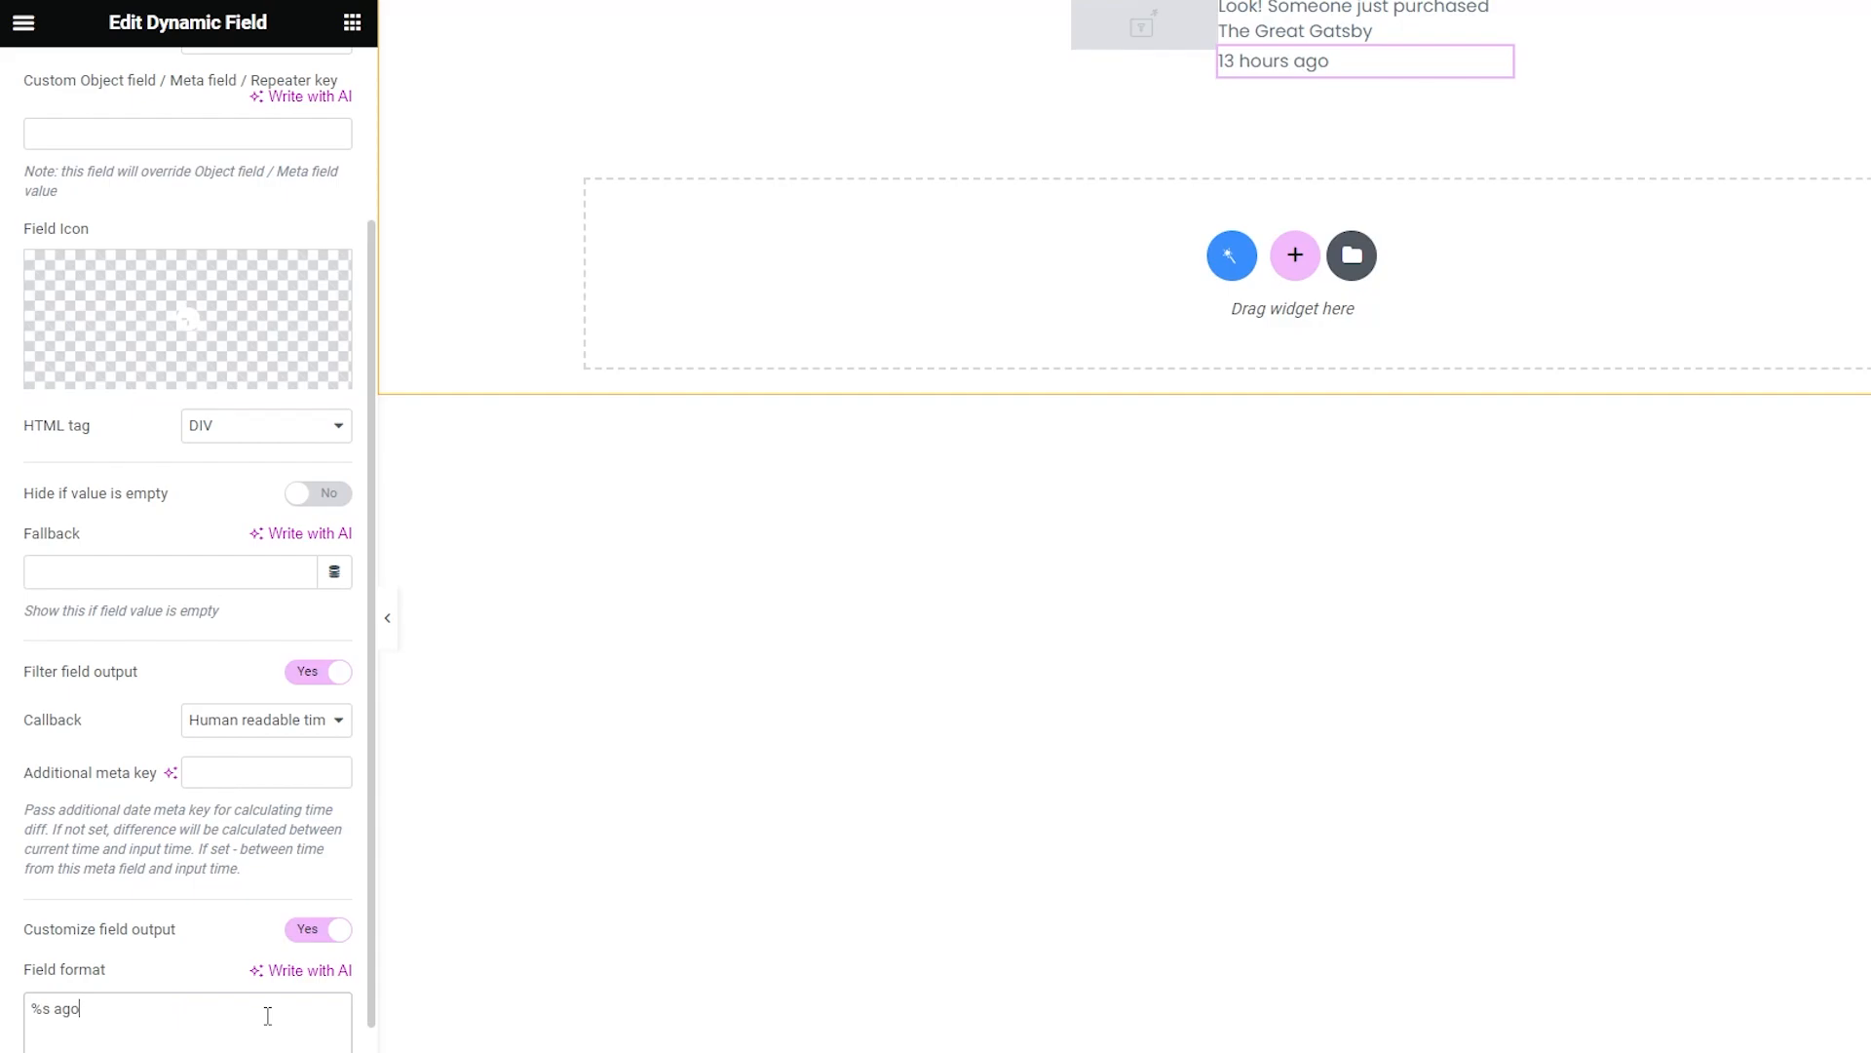
mouse_move(1143, 26)
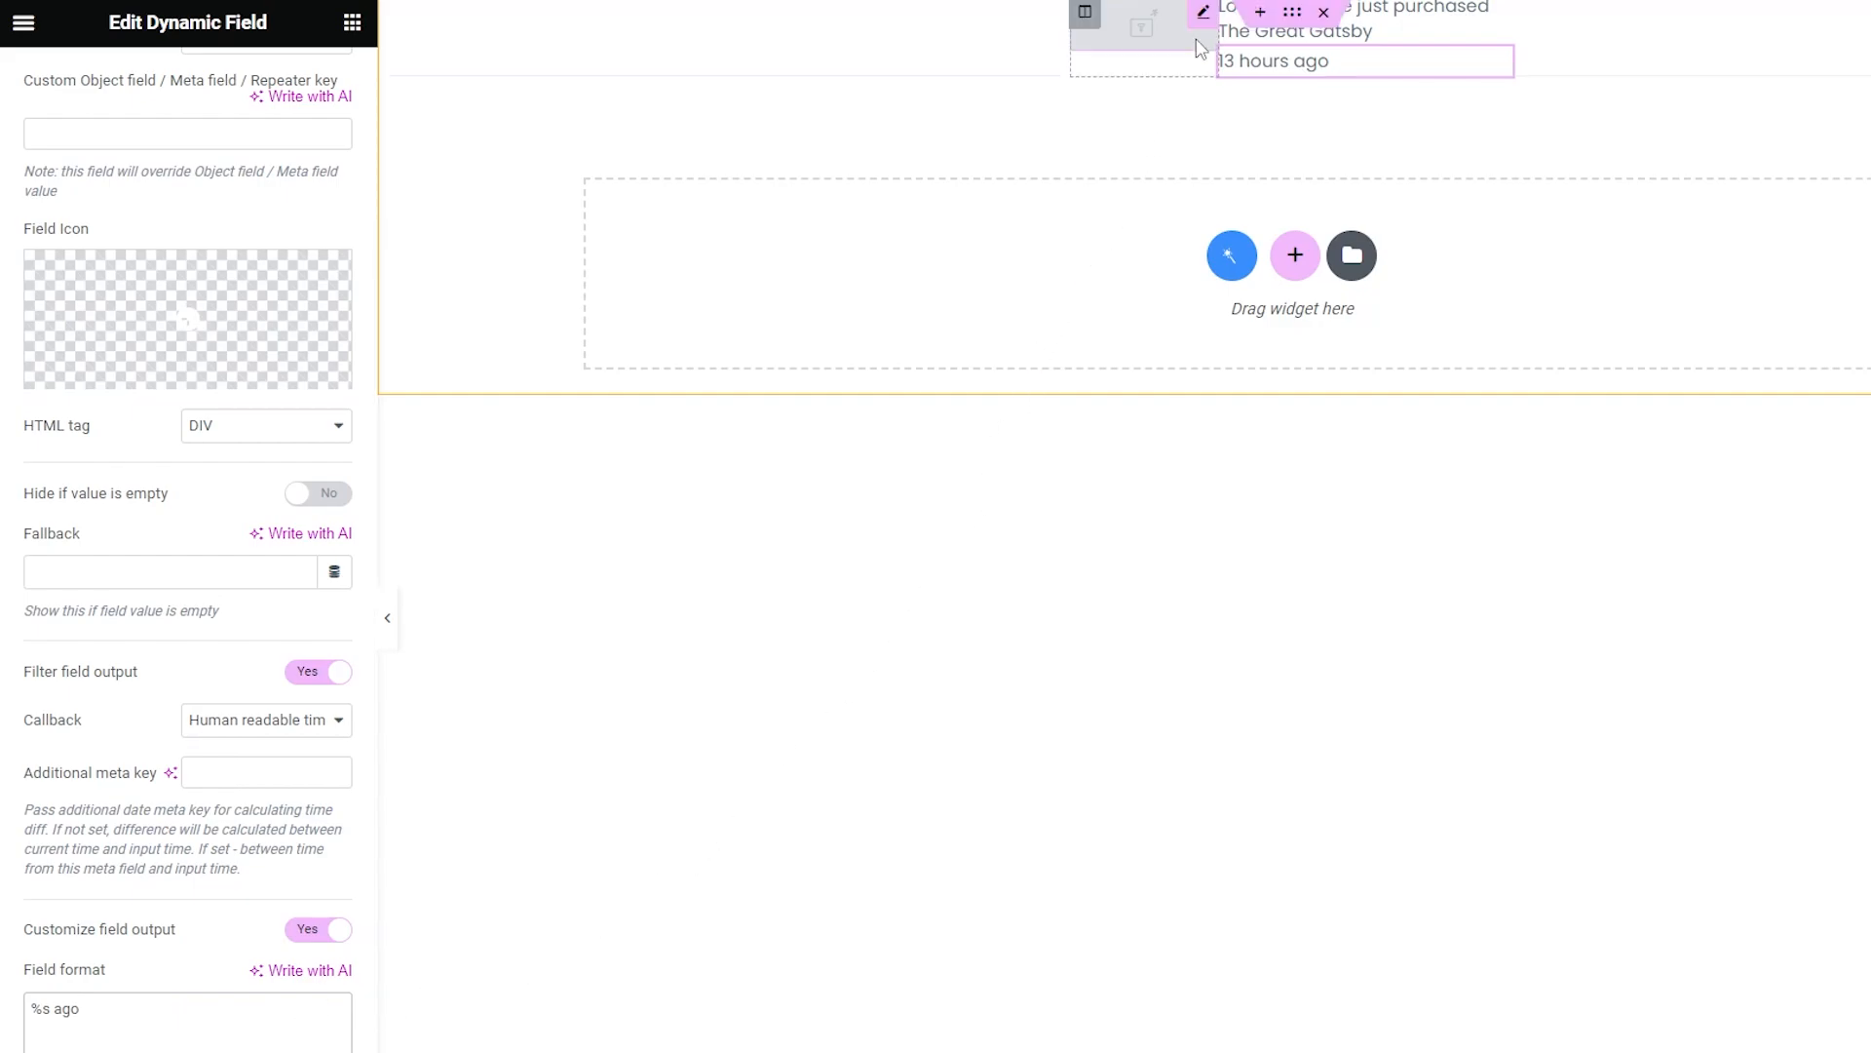
click(1208, 14)
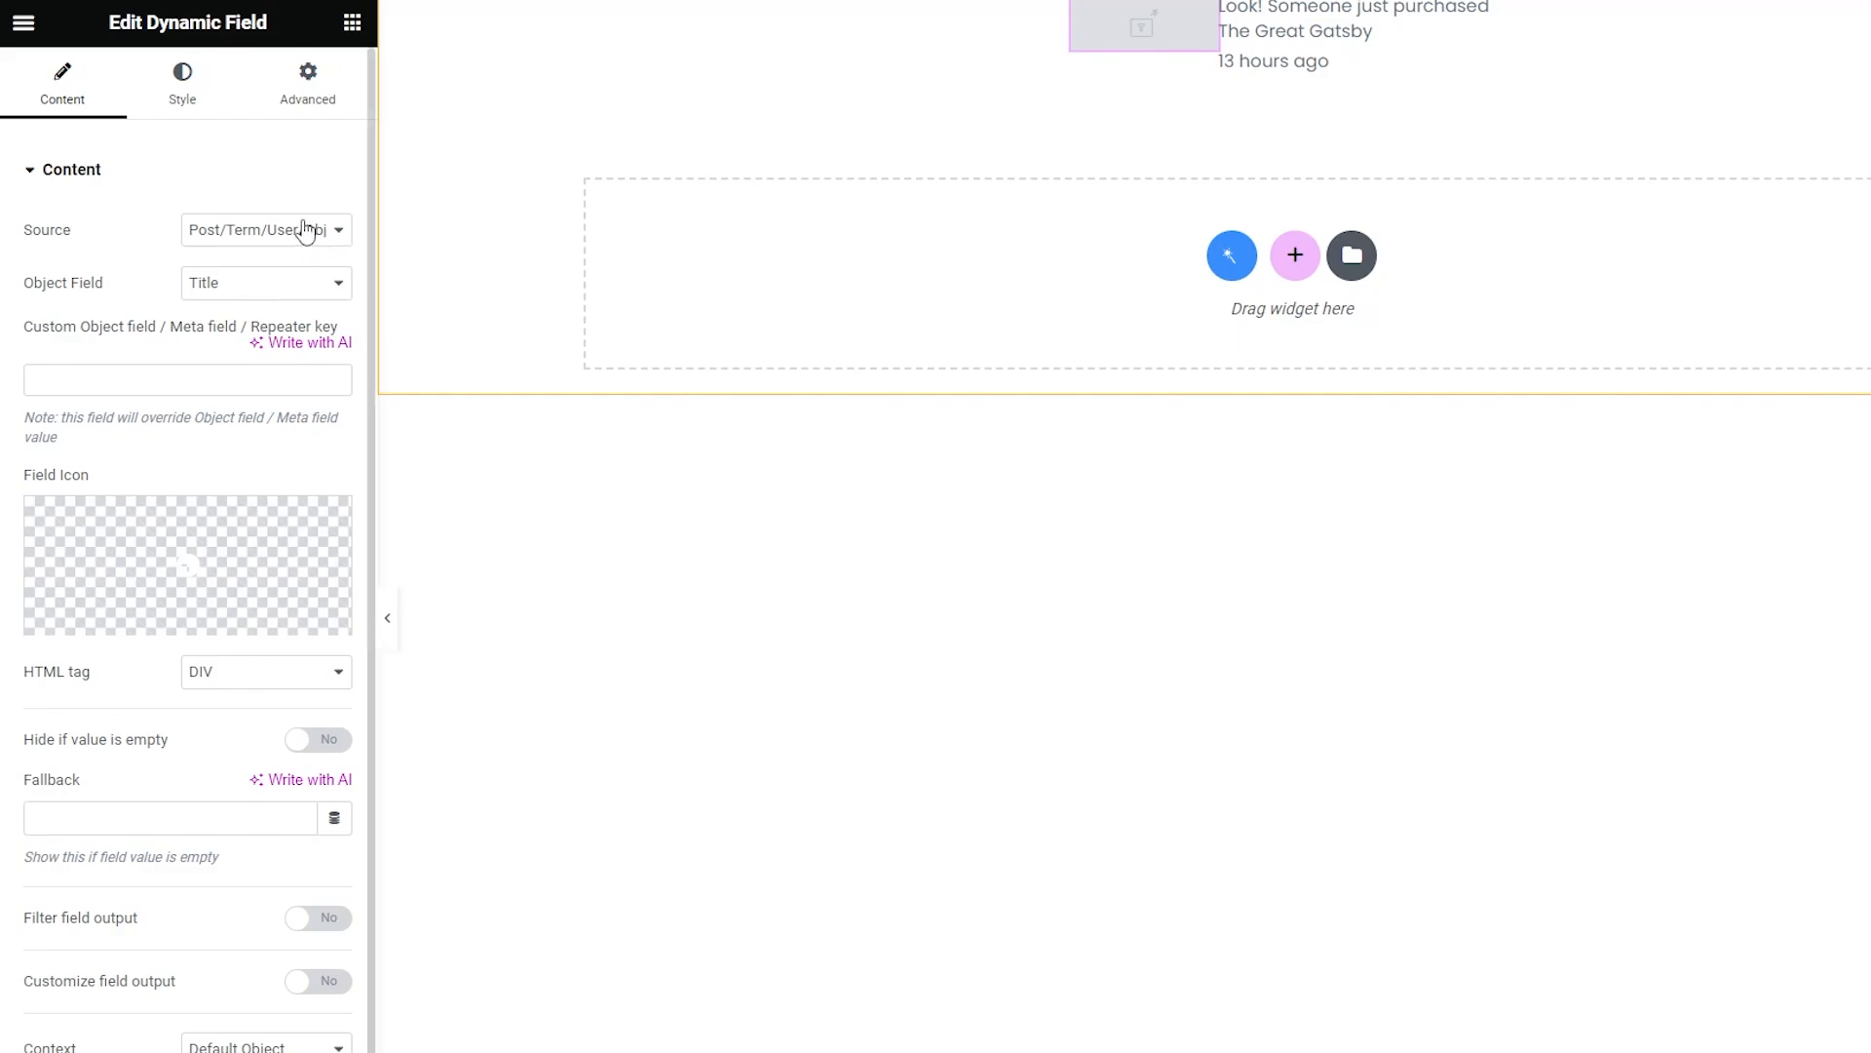
Step: Set the image field to meta_value rendered via the Get post/page thumbnail callback
click(317, 283)
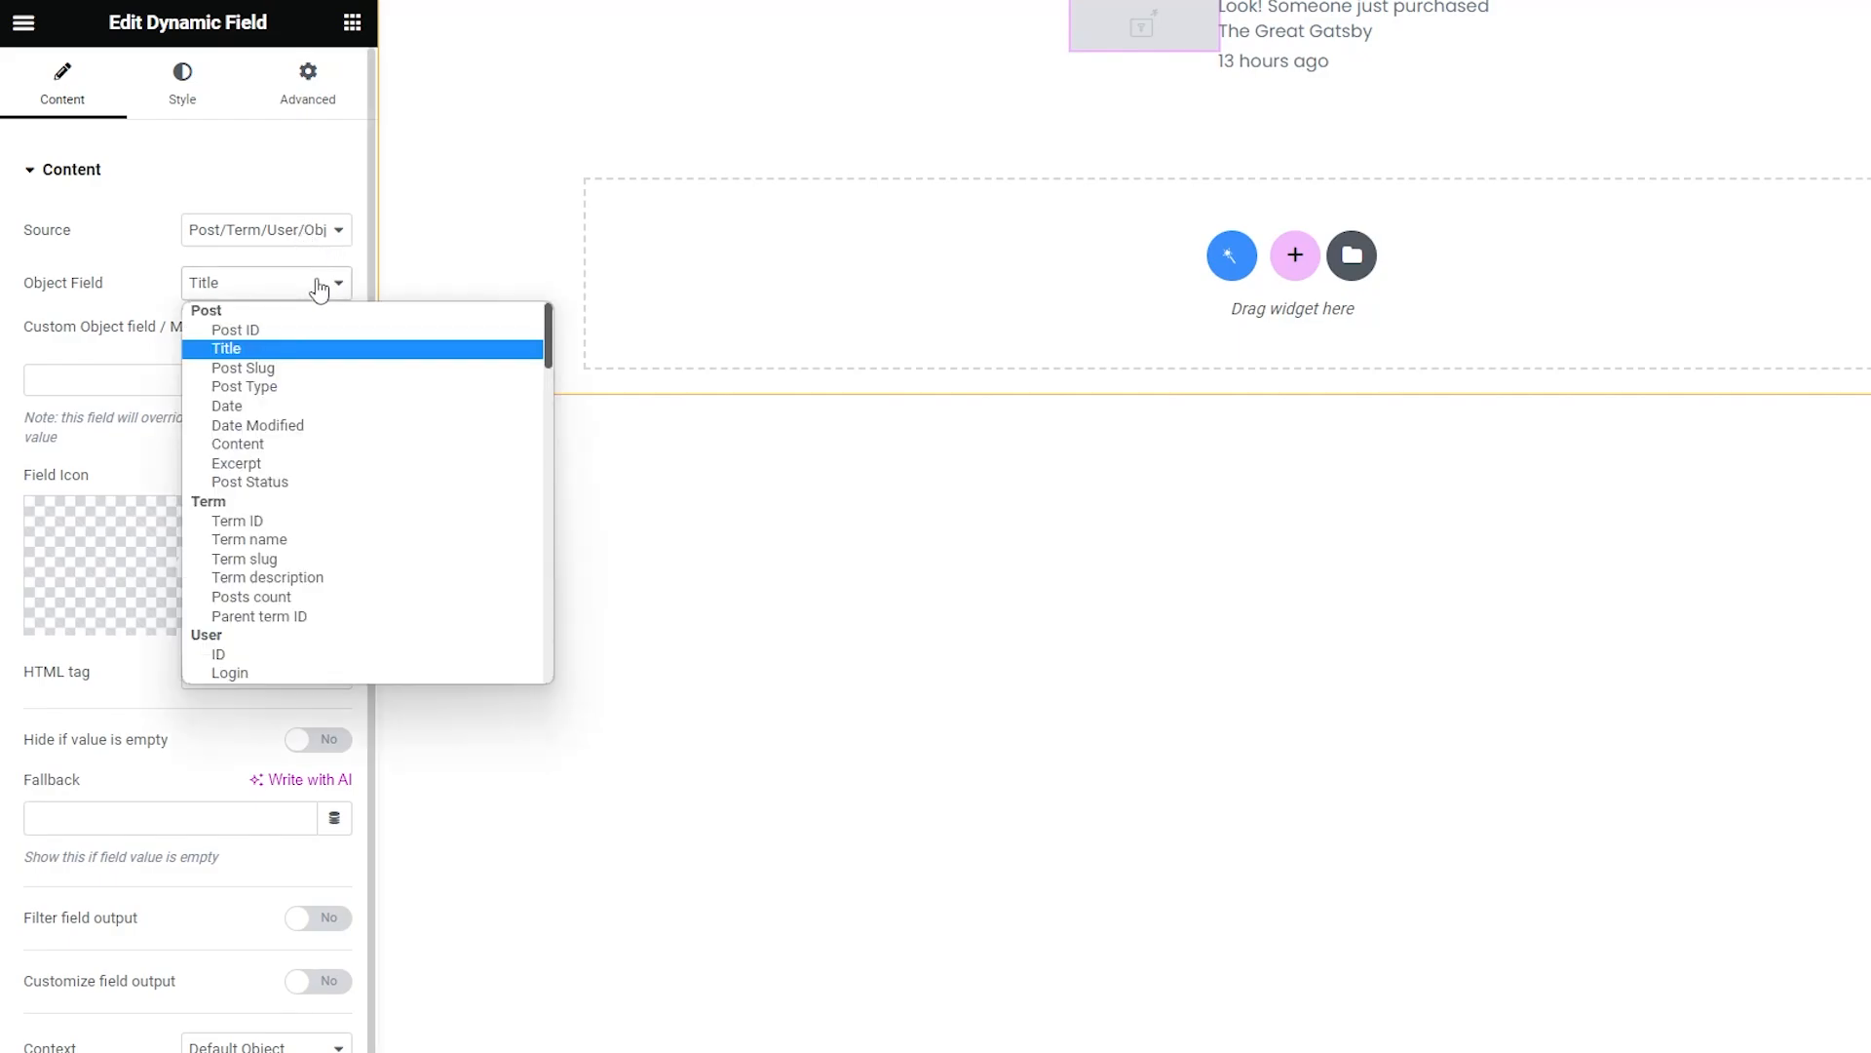
scroll(333, 511, down, 5)
scroll(334, 527, down, 5)
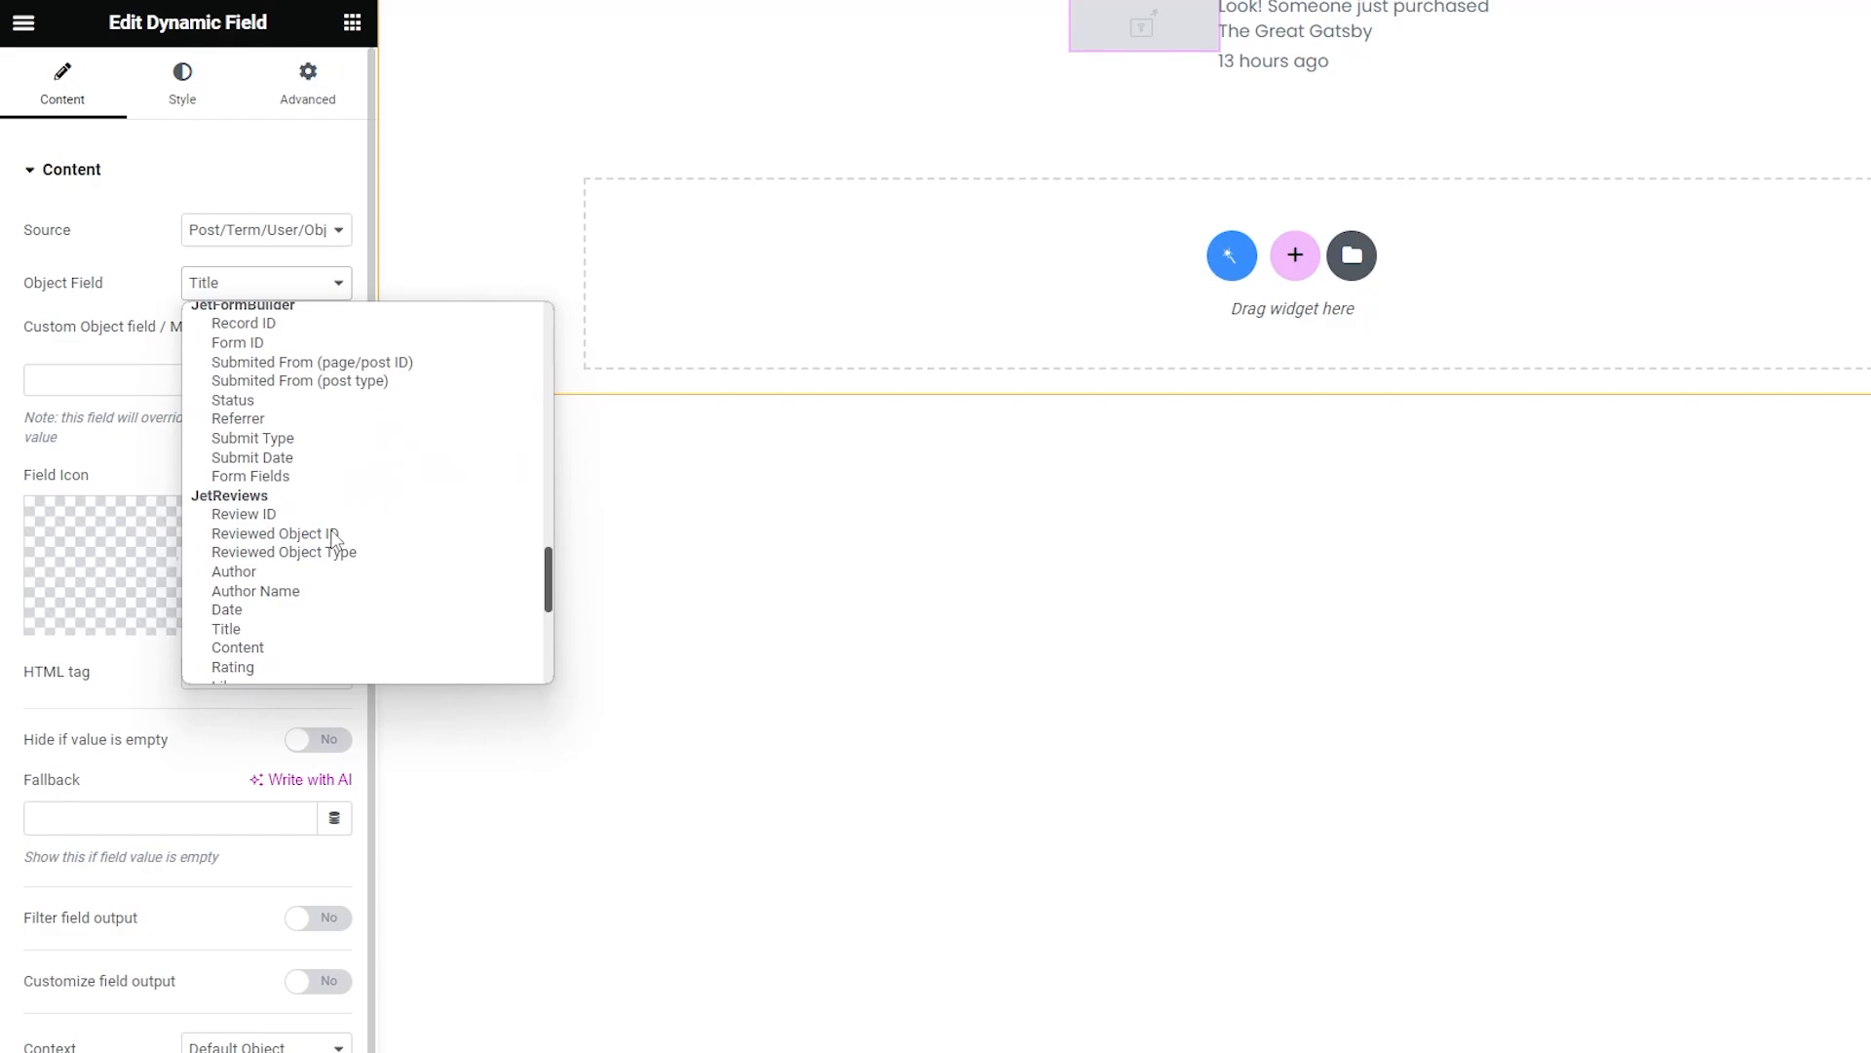
scroll(334, 534, down, 5)
scroll(333, 540, down, 5)
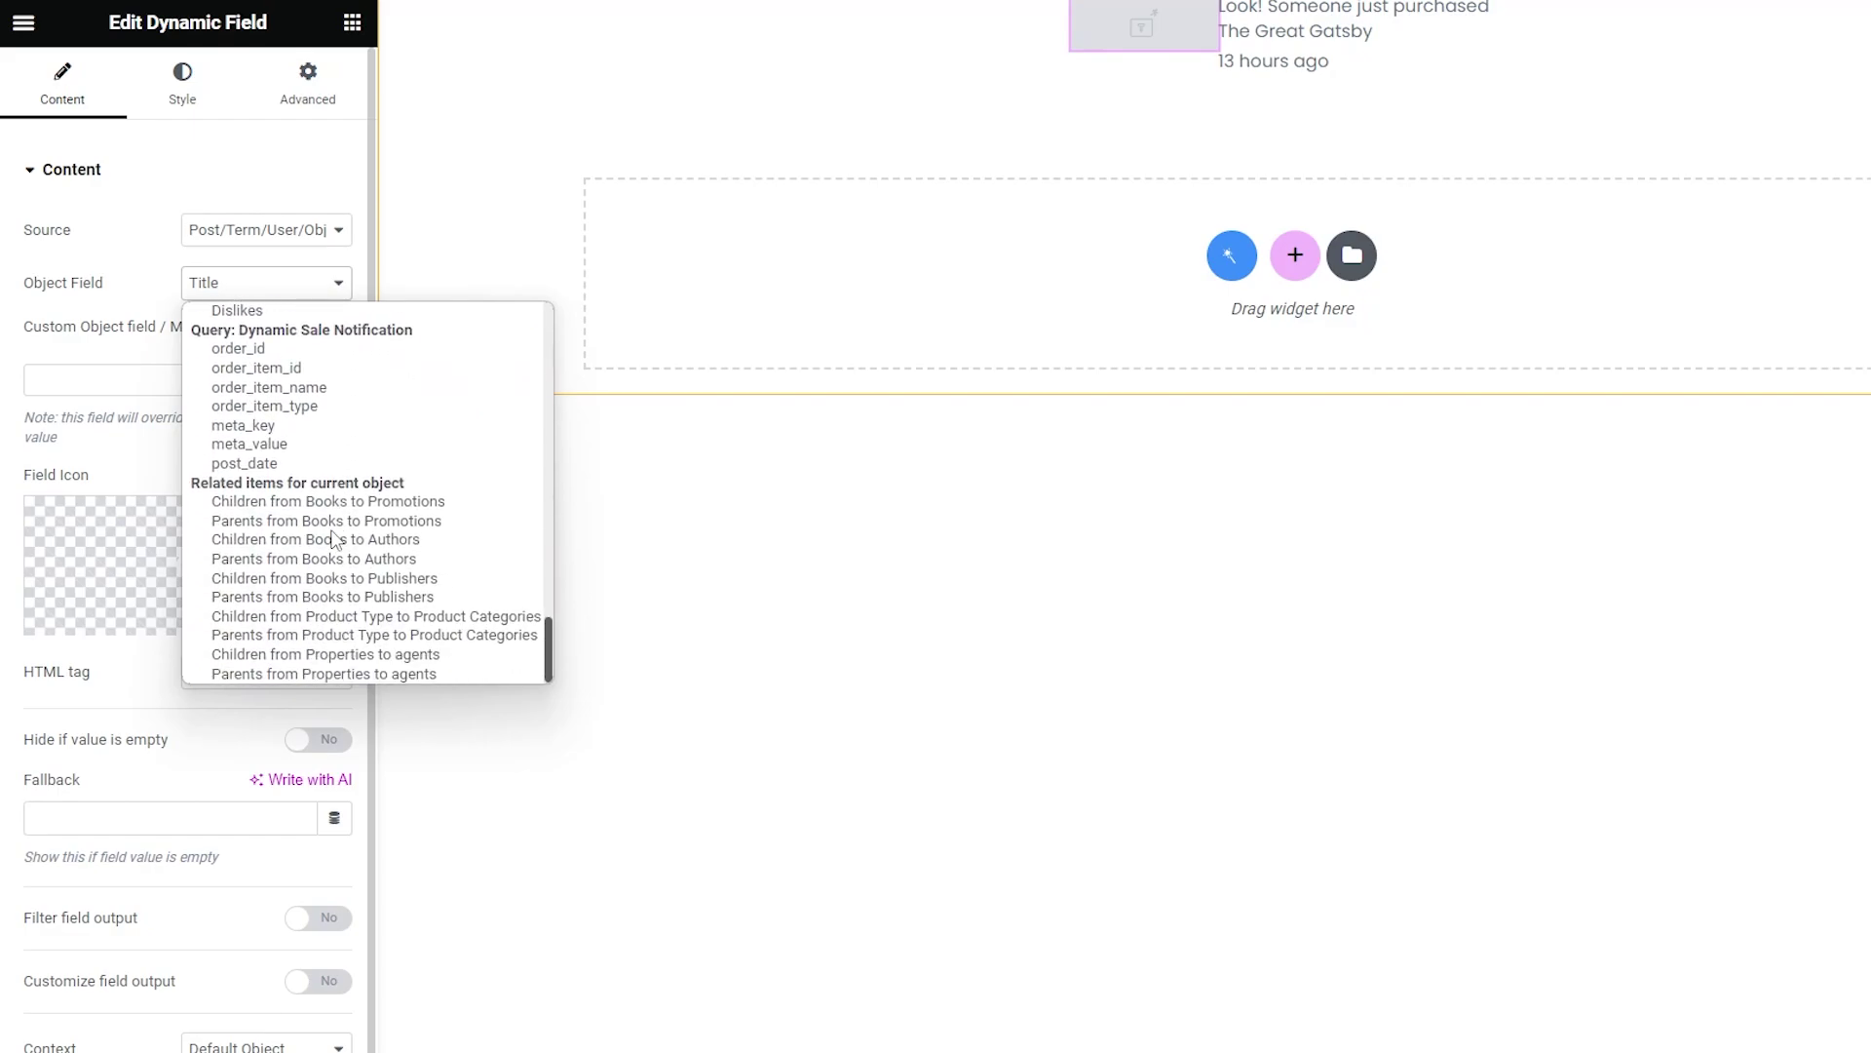
click(330, 442)
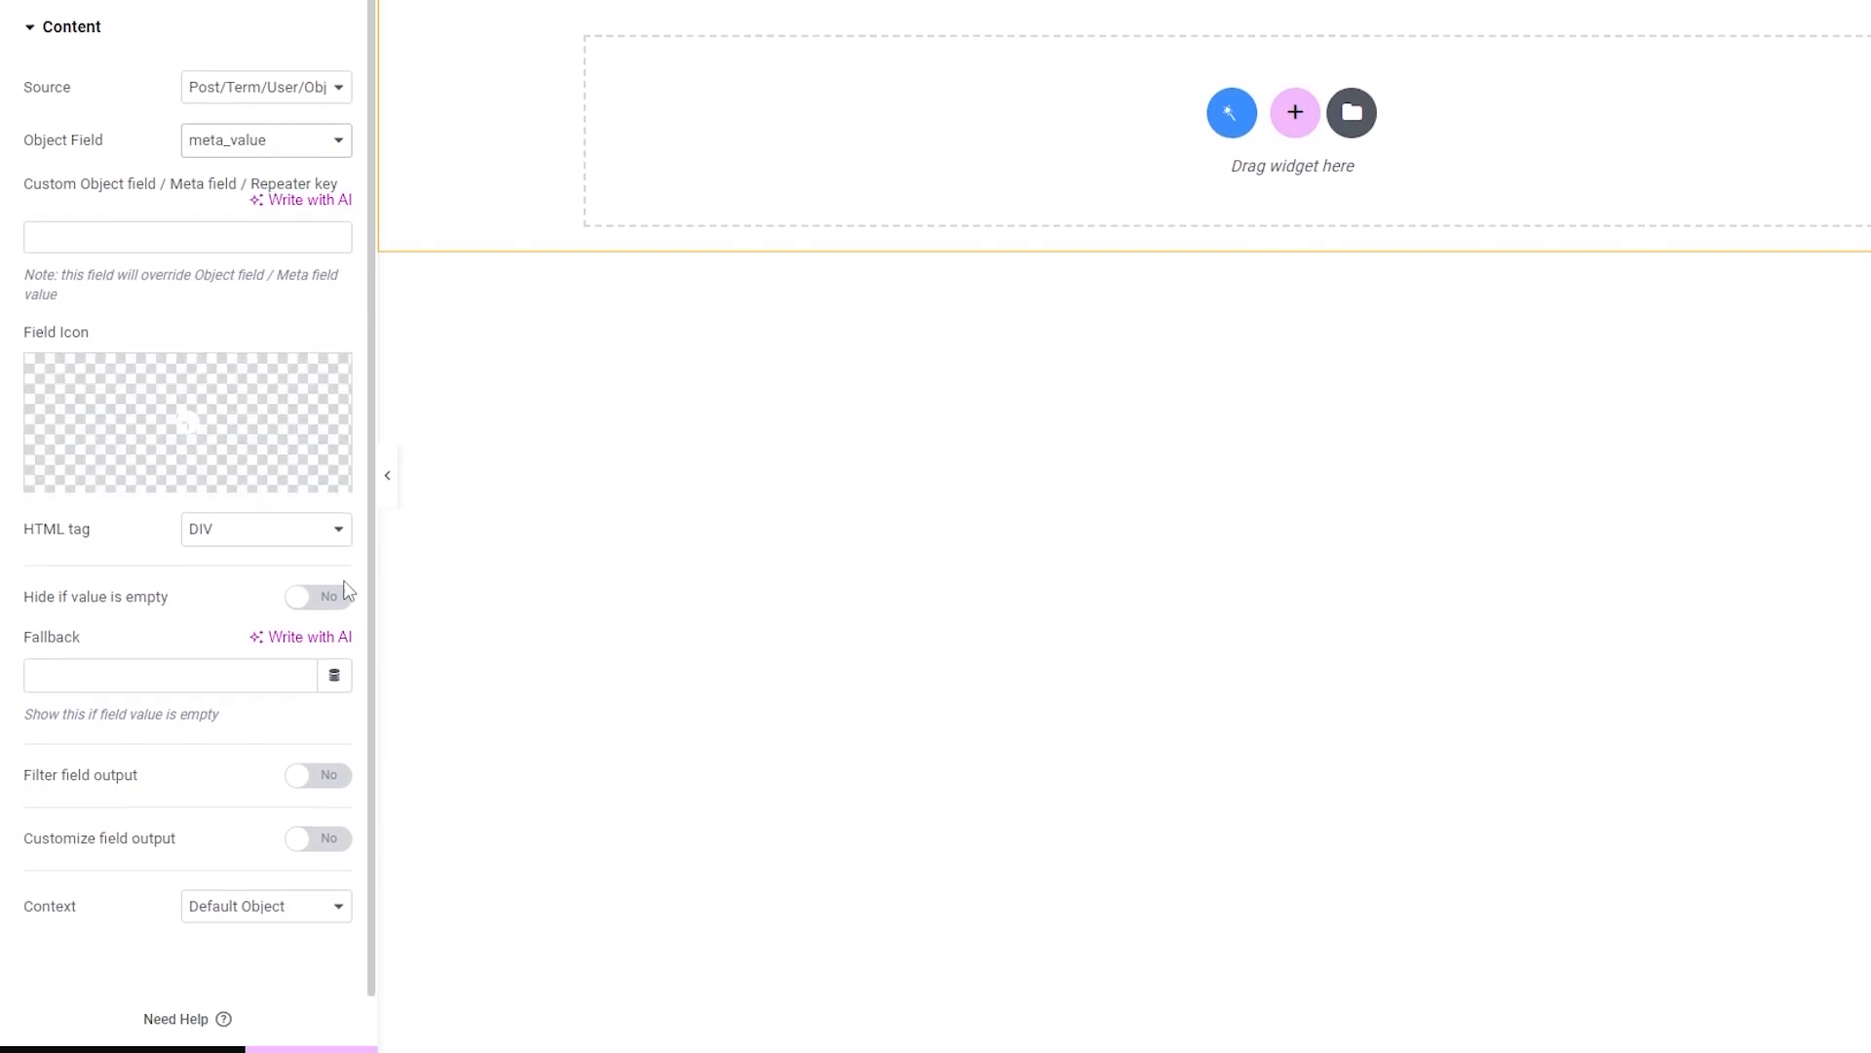
click(321, 740)
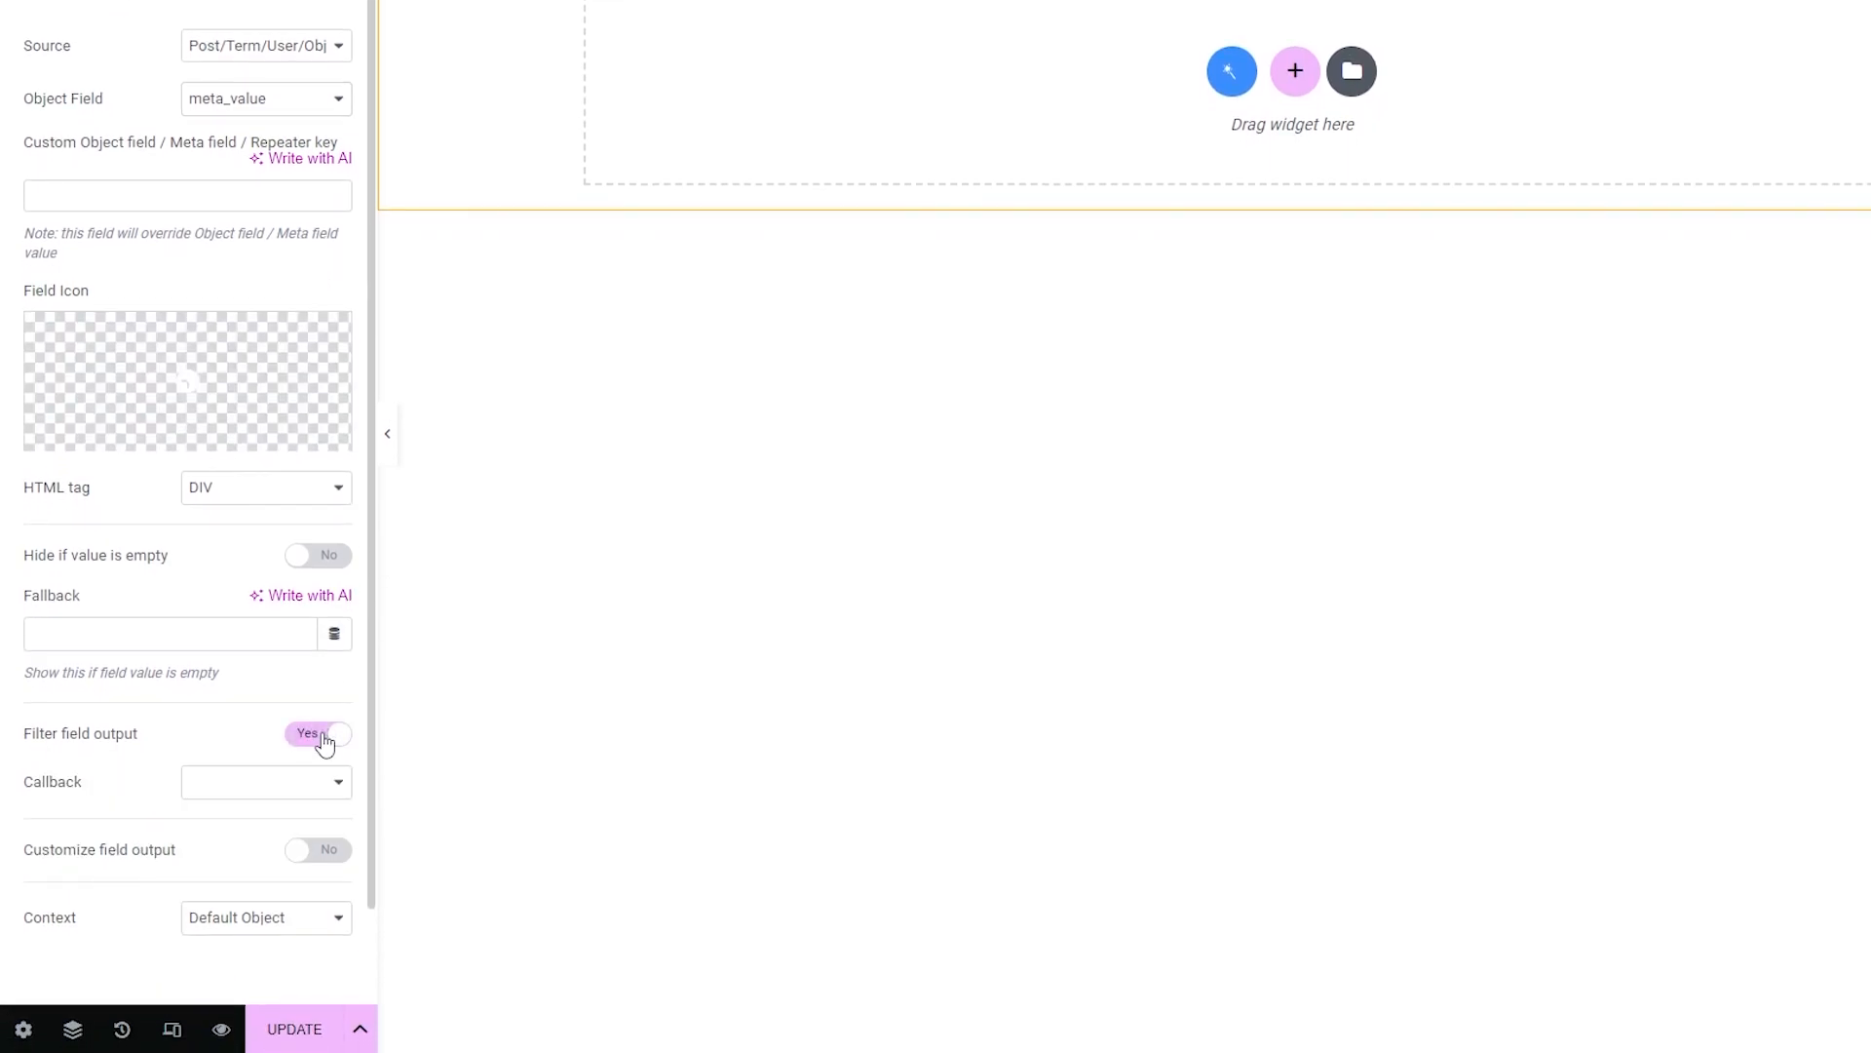
click(326, 789)
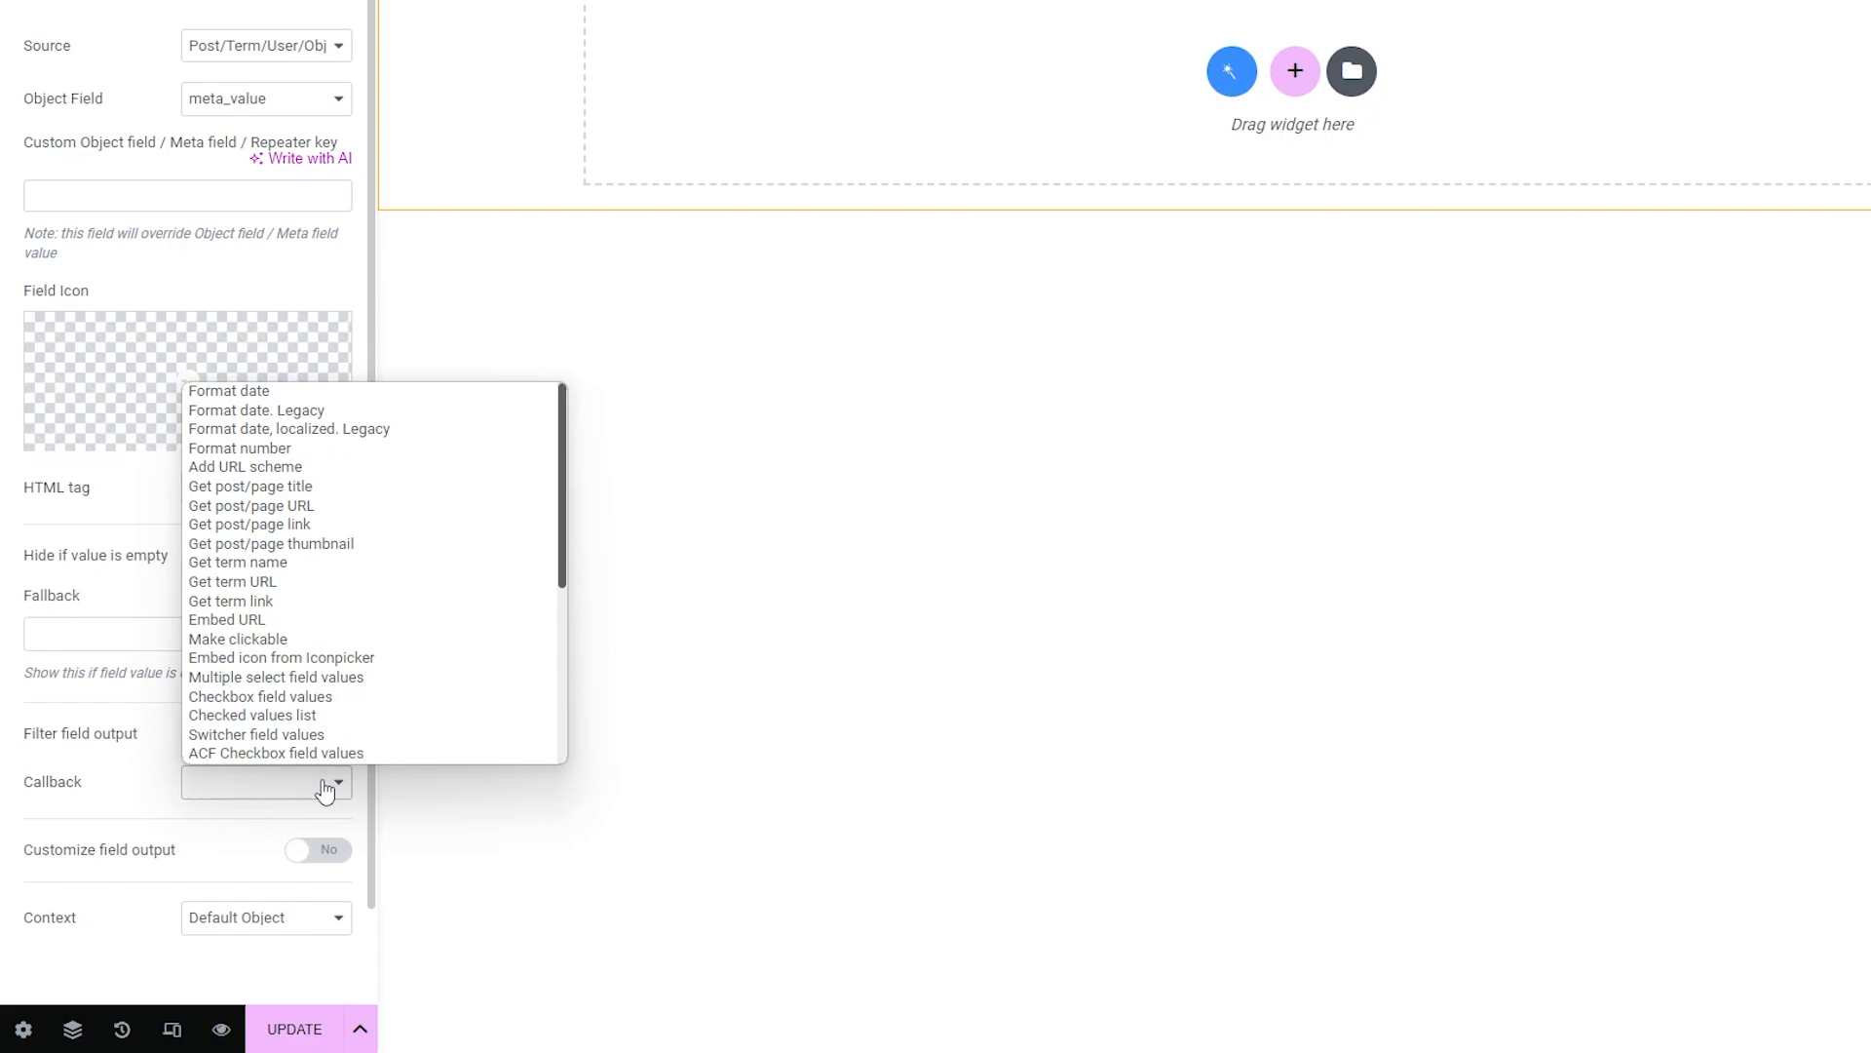
scroll(335, 729, down, 1)
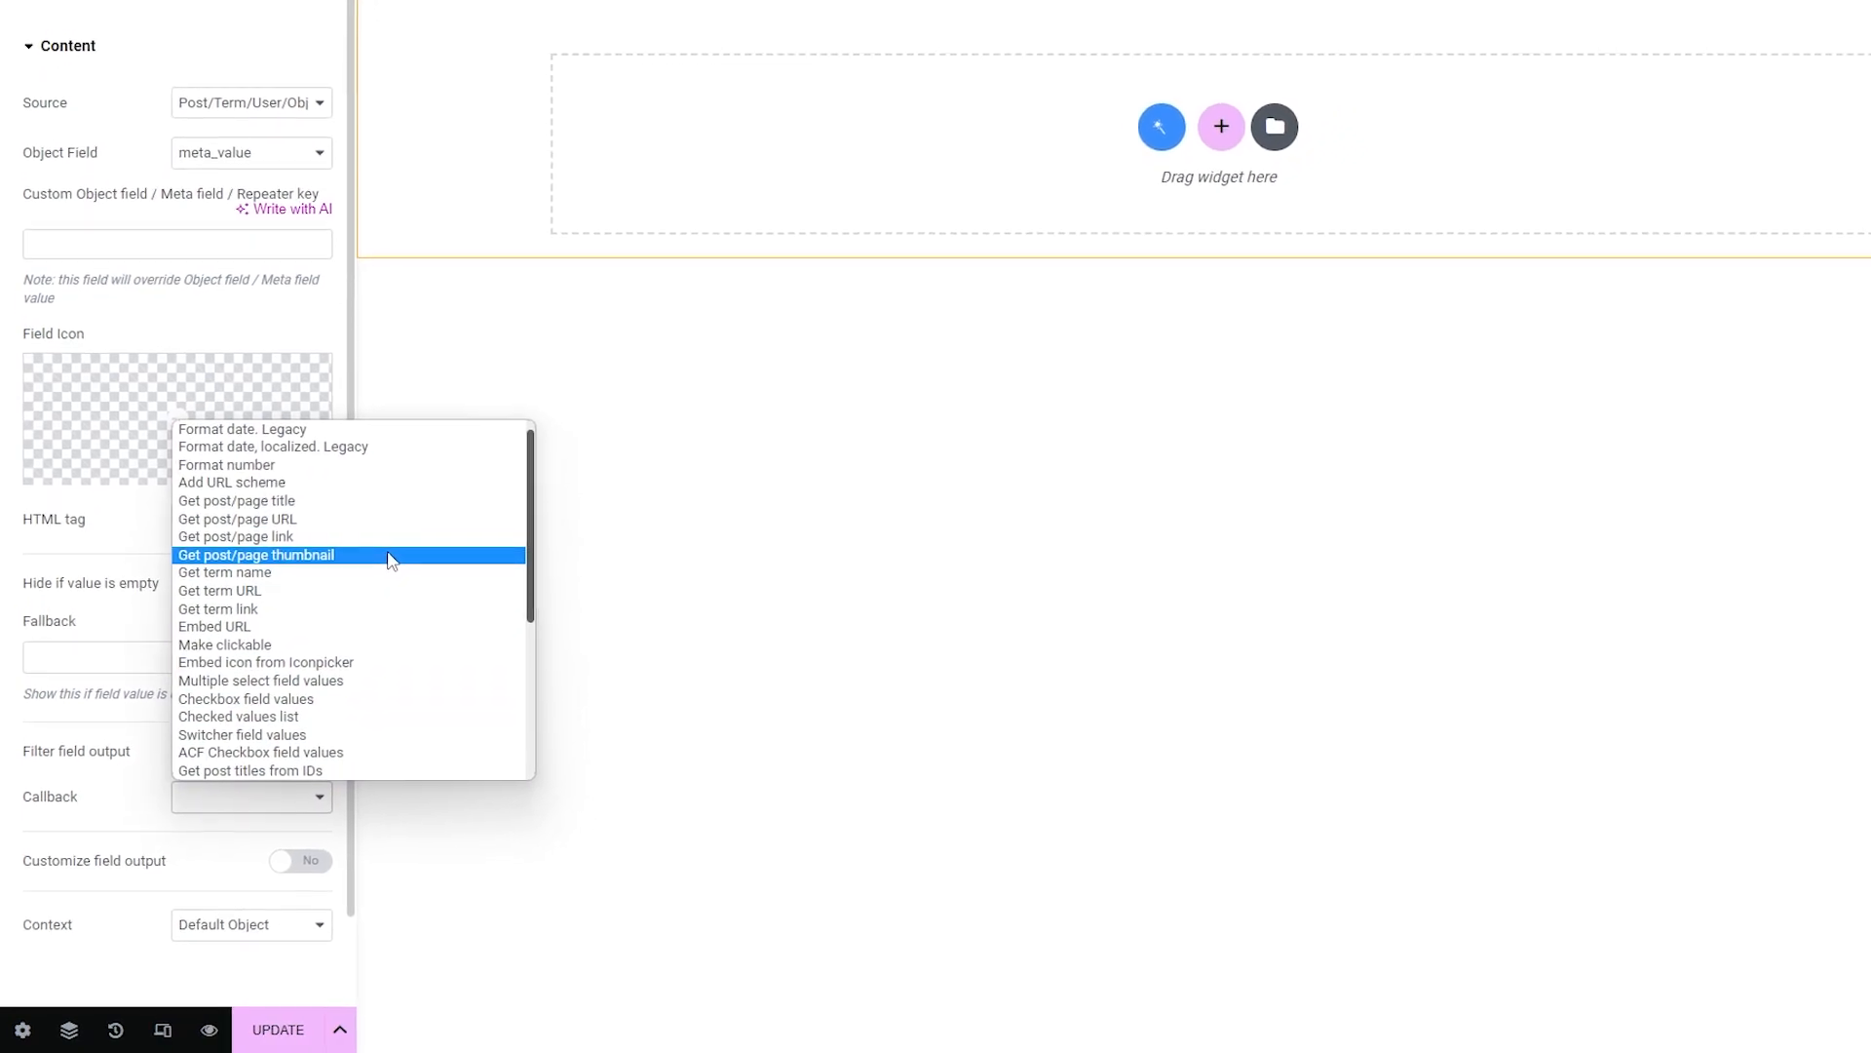
click(373, 580)
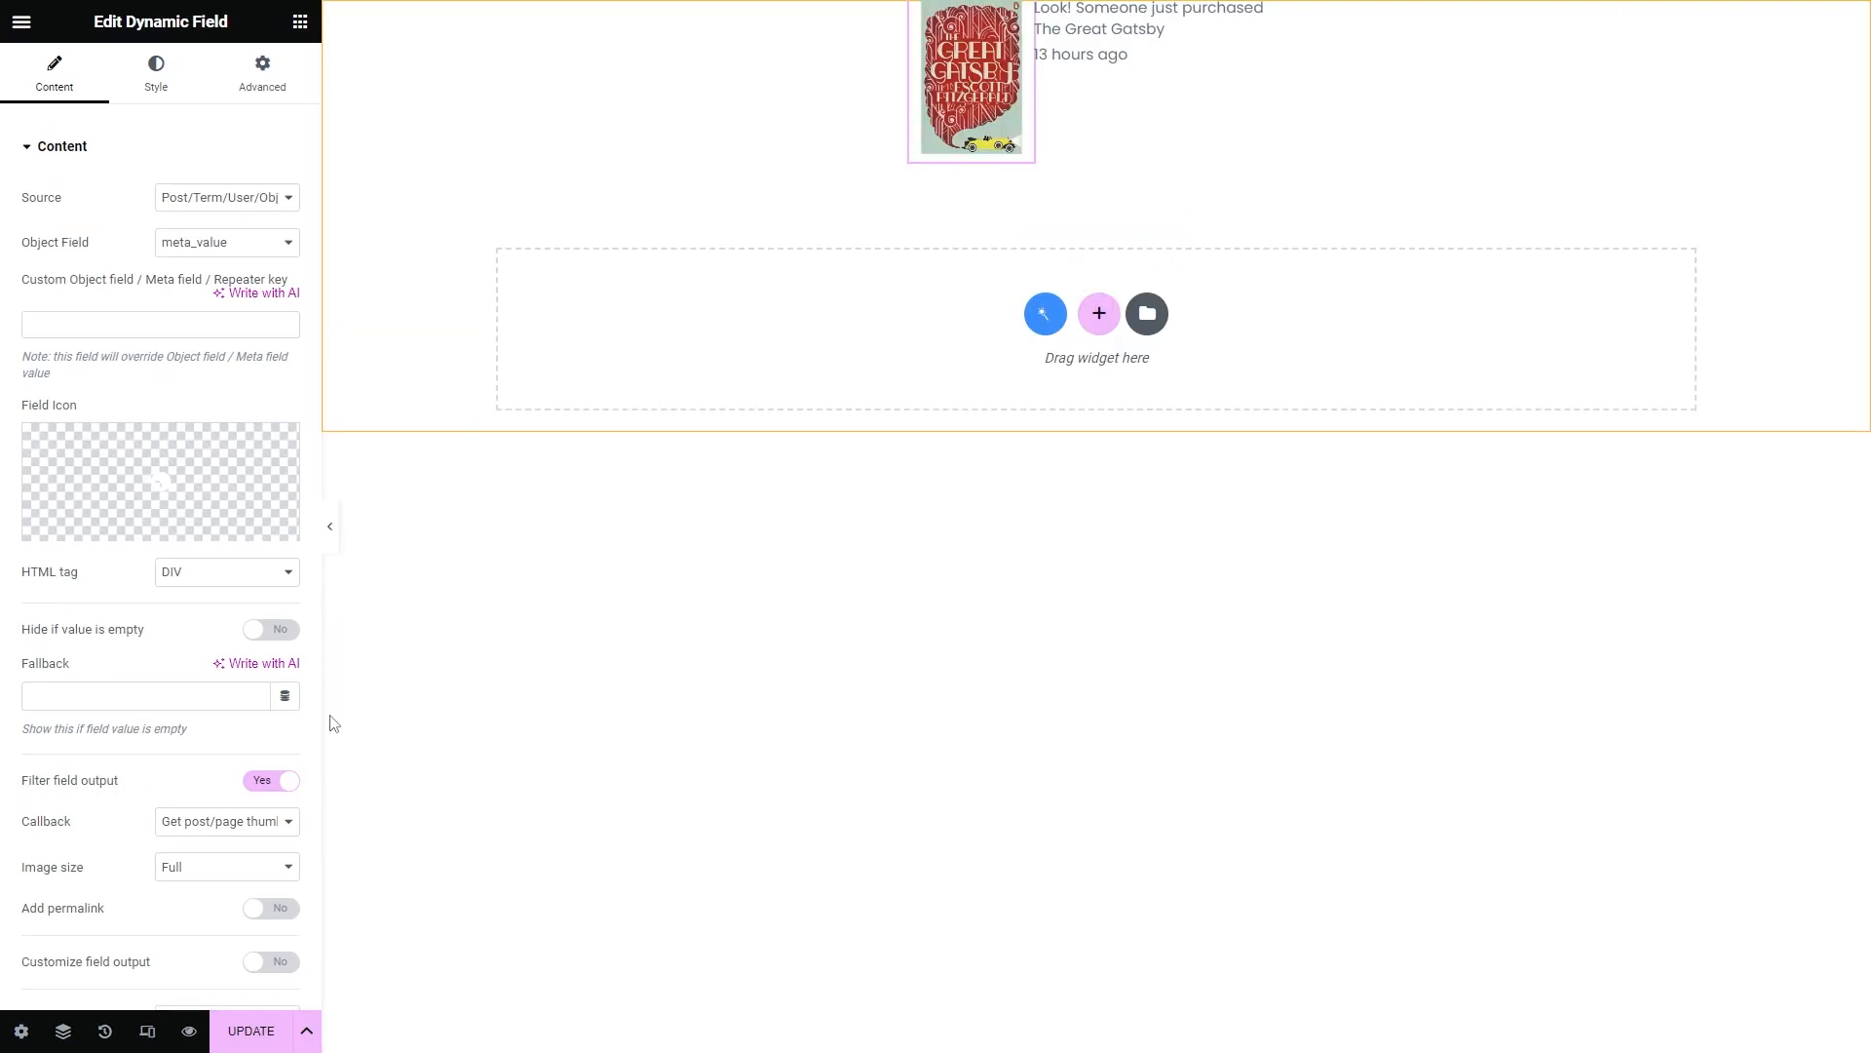
Step: Use the Kava Thumb S 2 (230x230) image size for the cover thumbnail
click(261, 867)
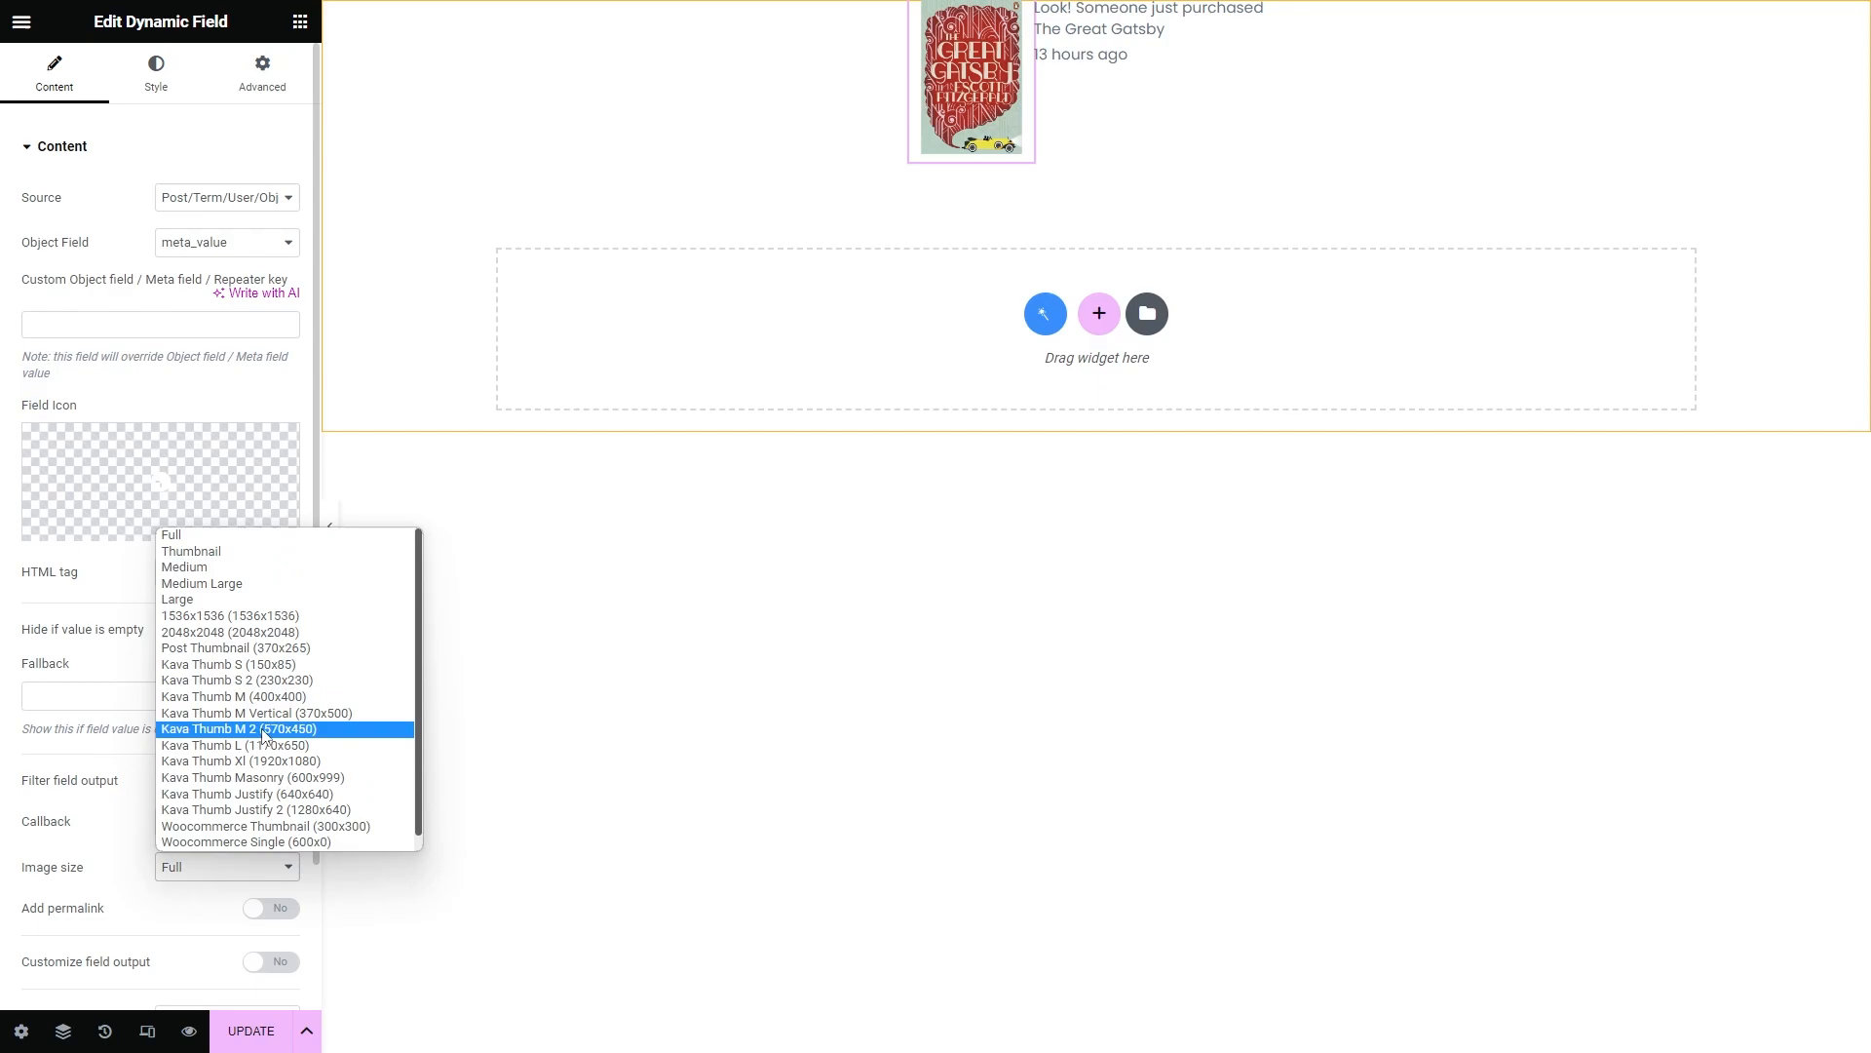
click(236, 680)
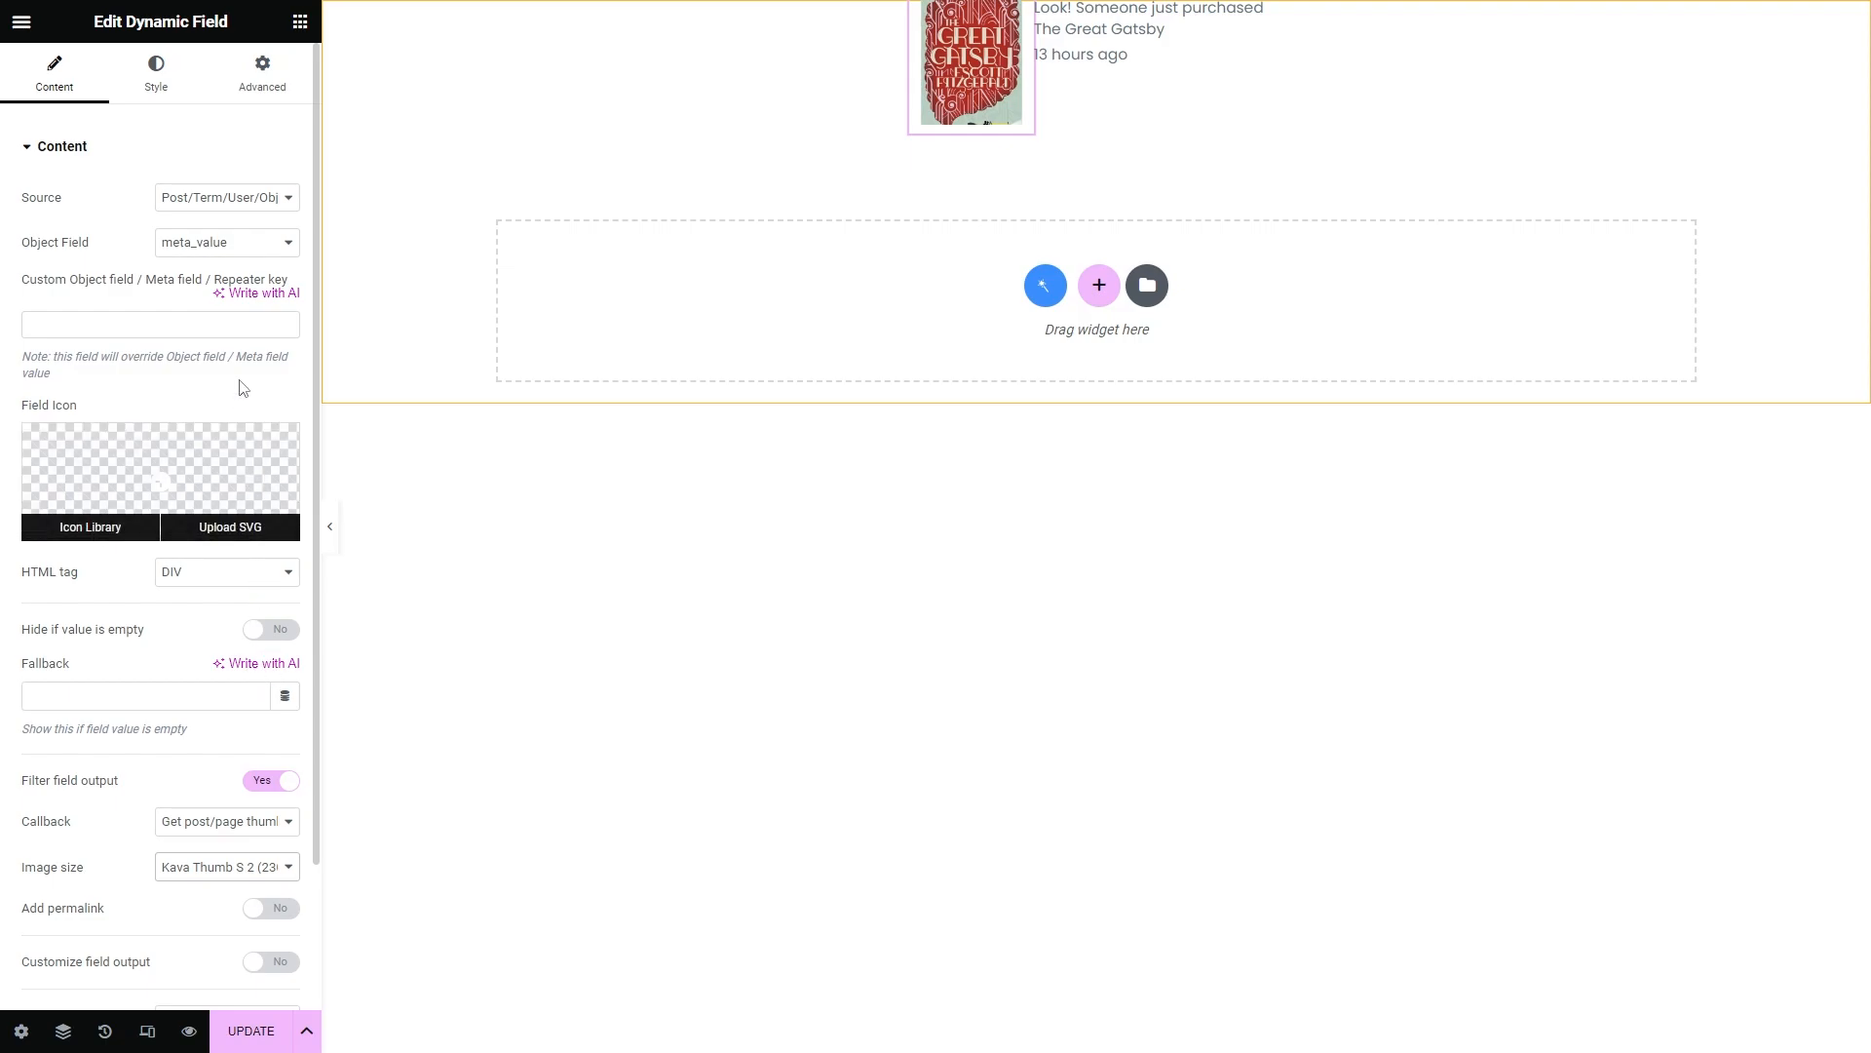
click(261, 74)
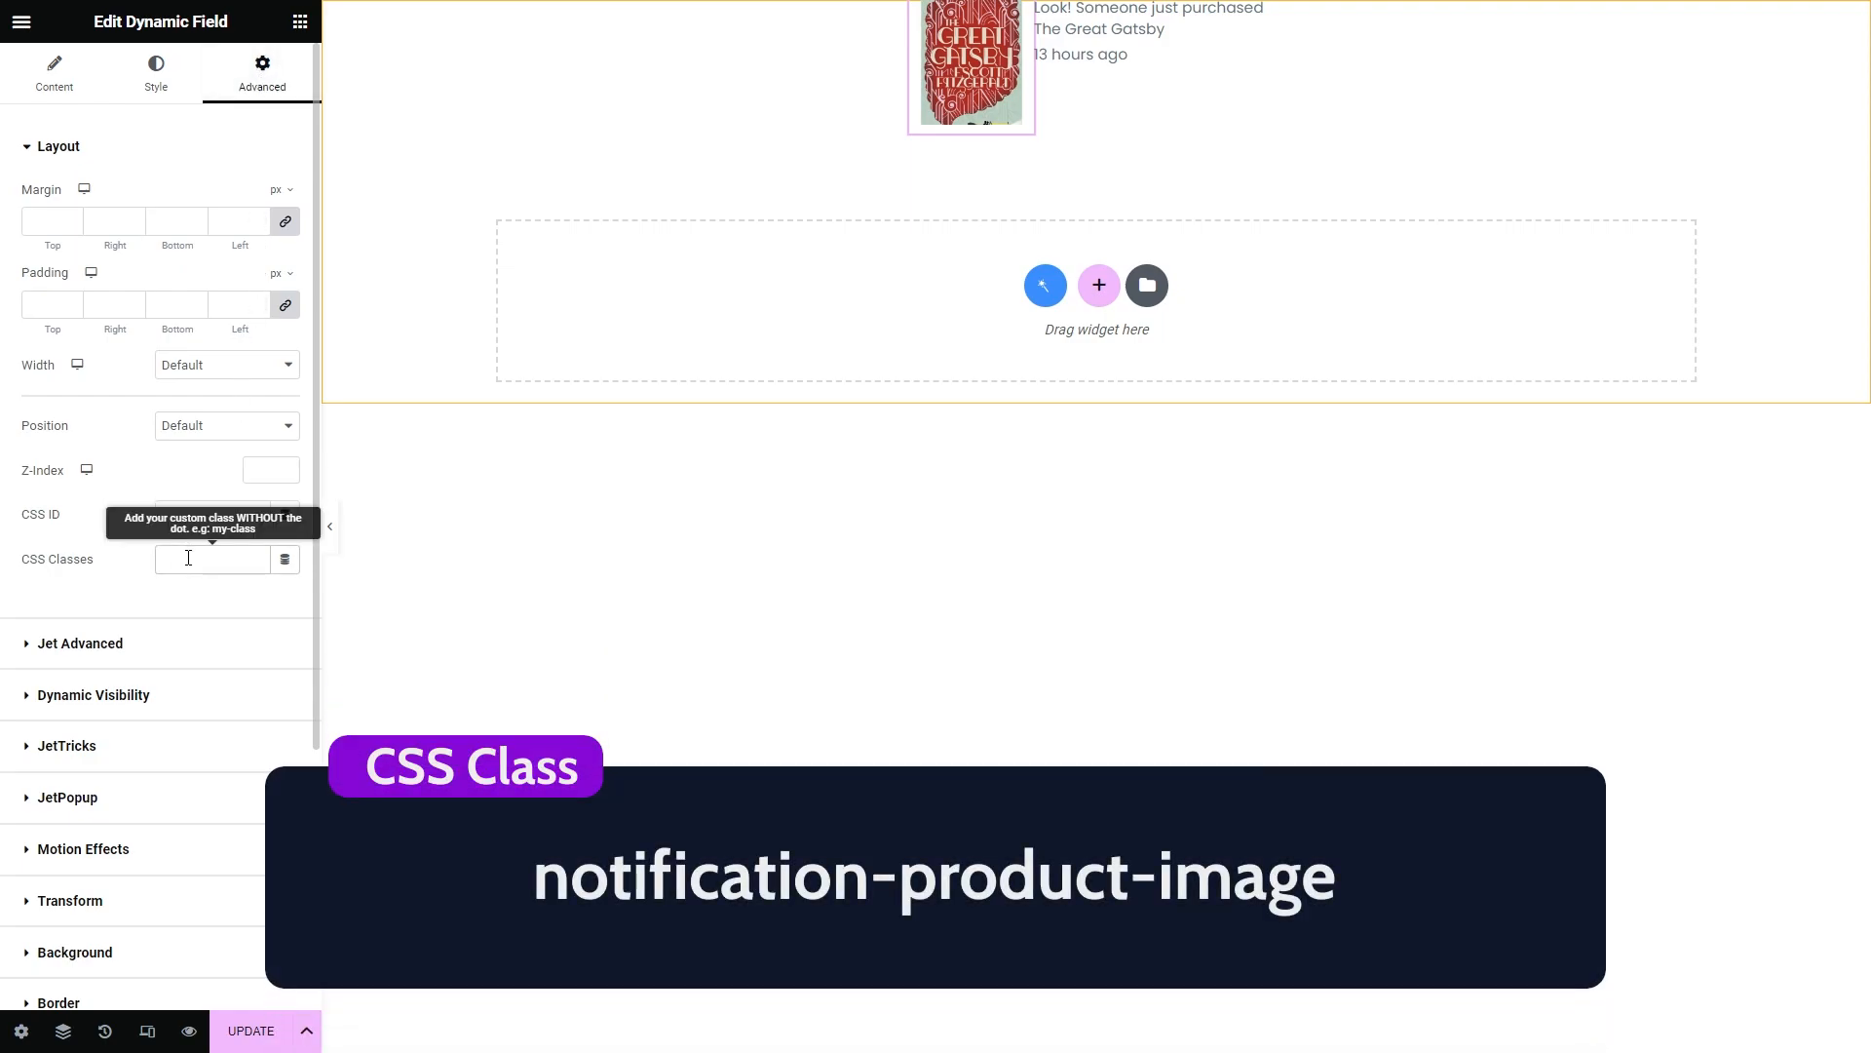
text(roduct-image)
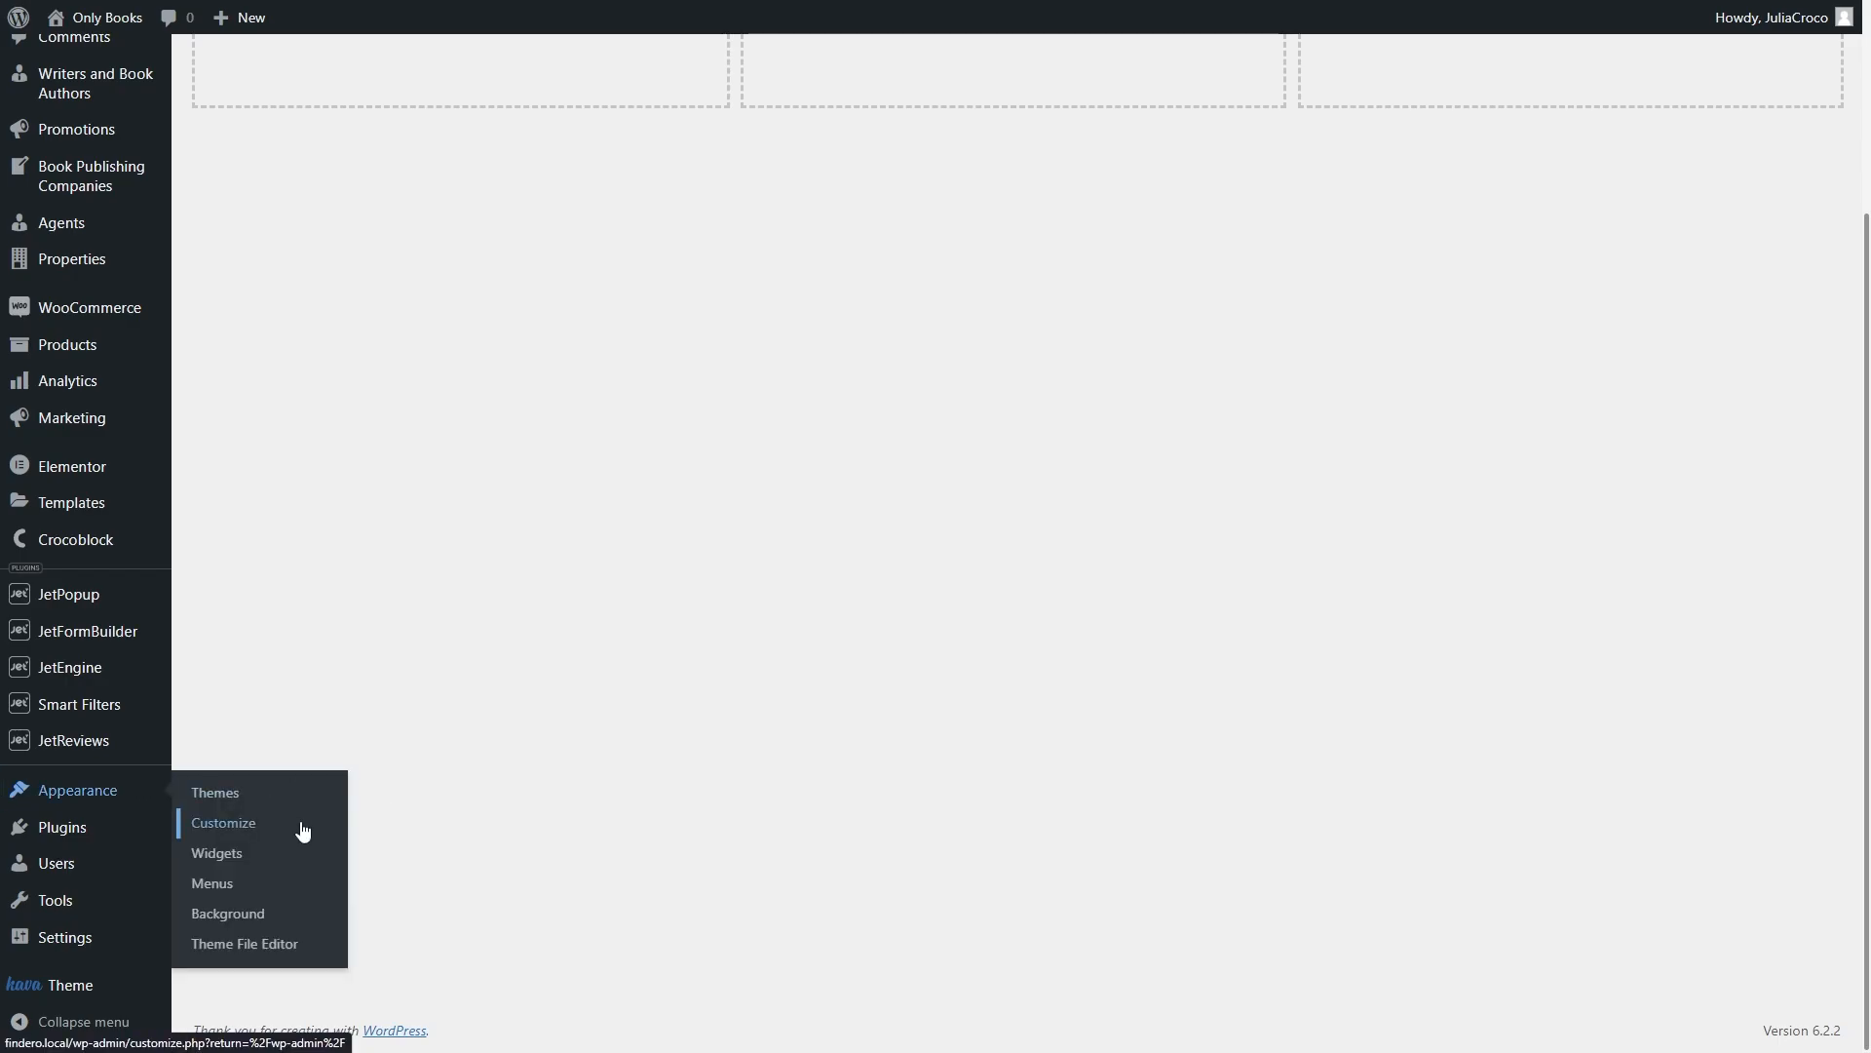
Step: Add Additional CSS rules for .notification-product-image: overflow hidden and img display block
click(303, 831)
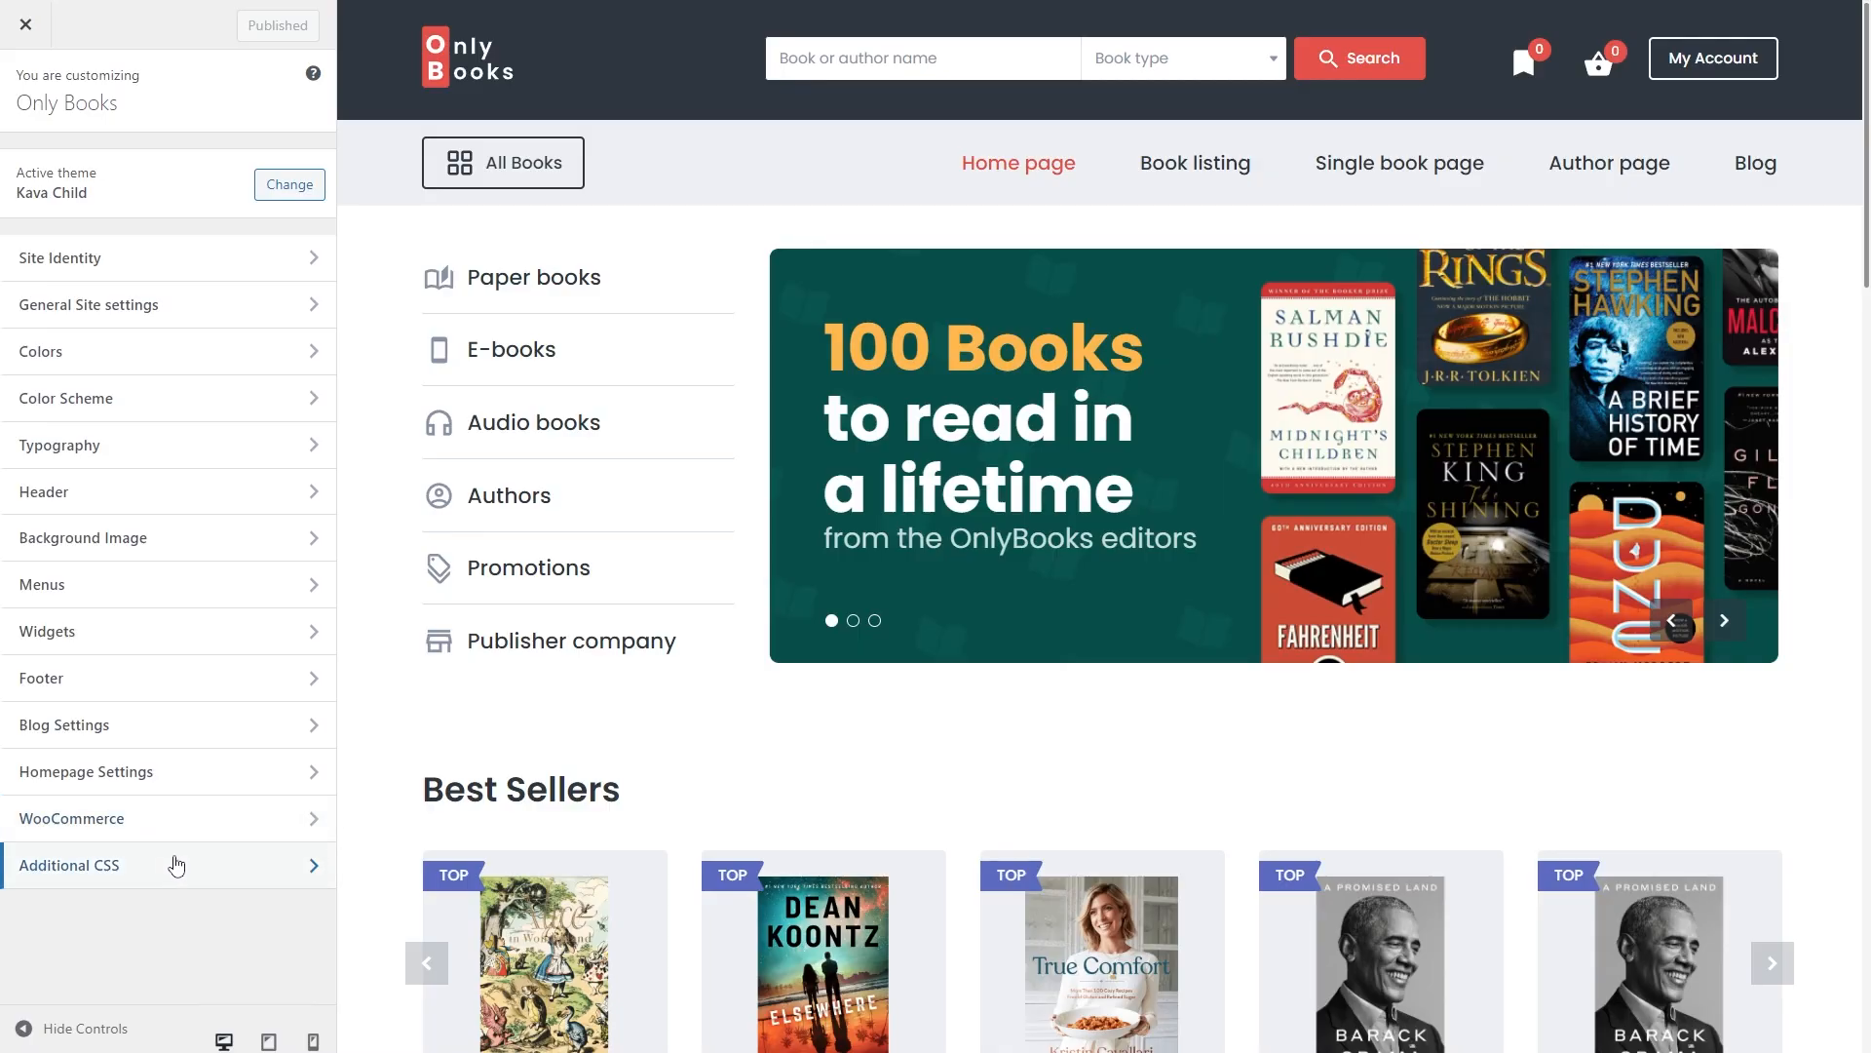
click(171, 869)
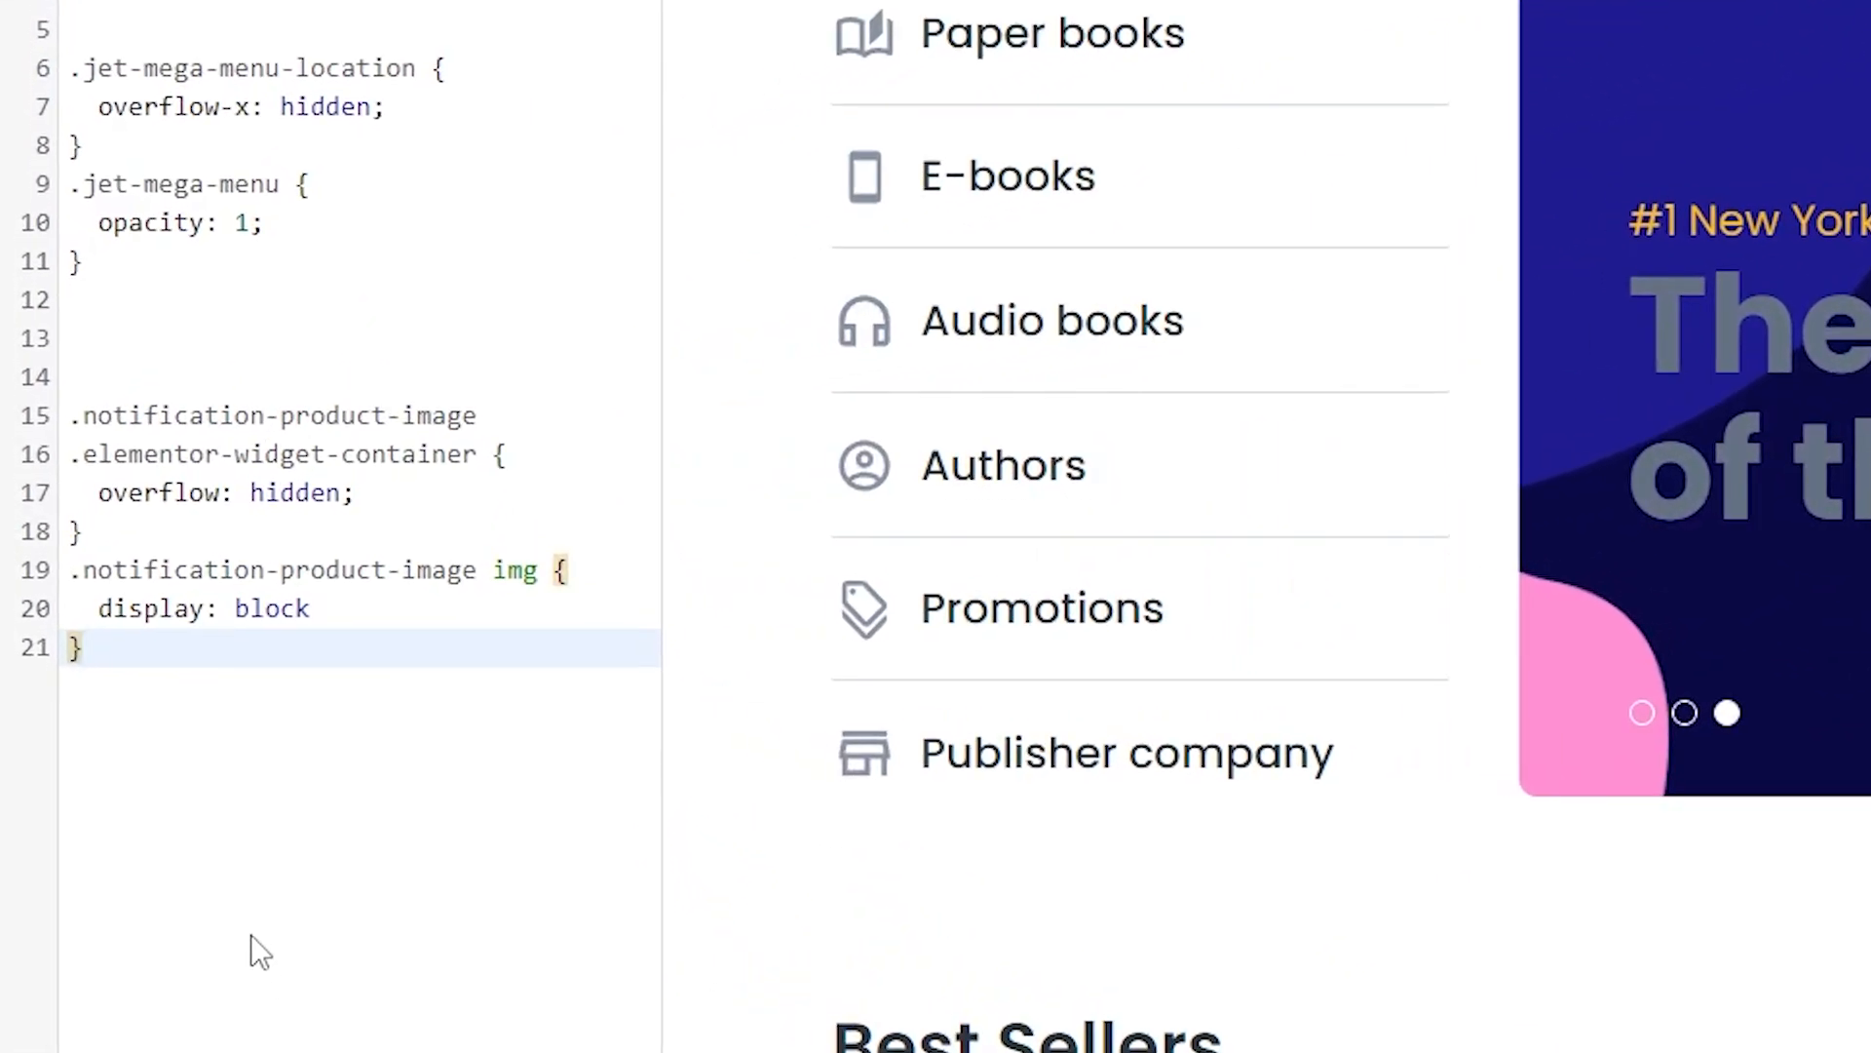
drag(87, 647, 66, 416)
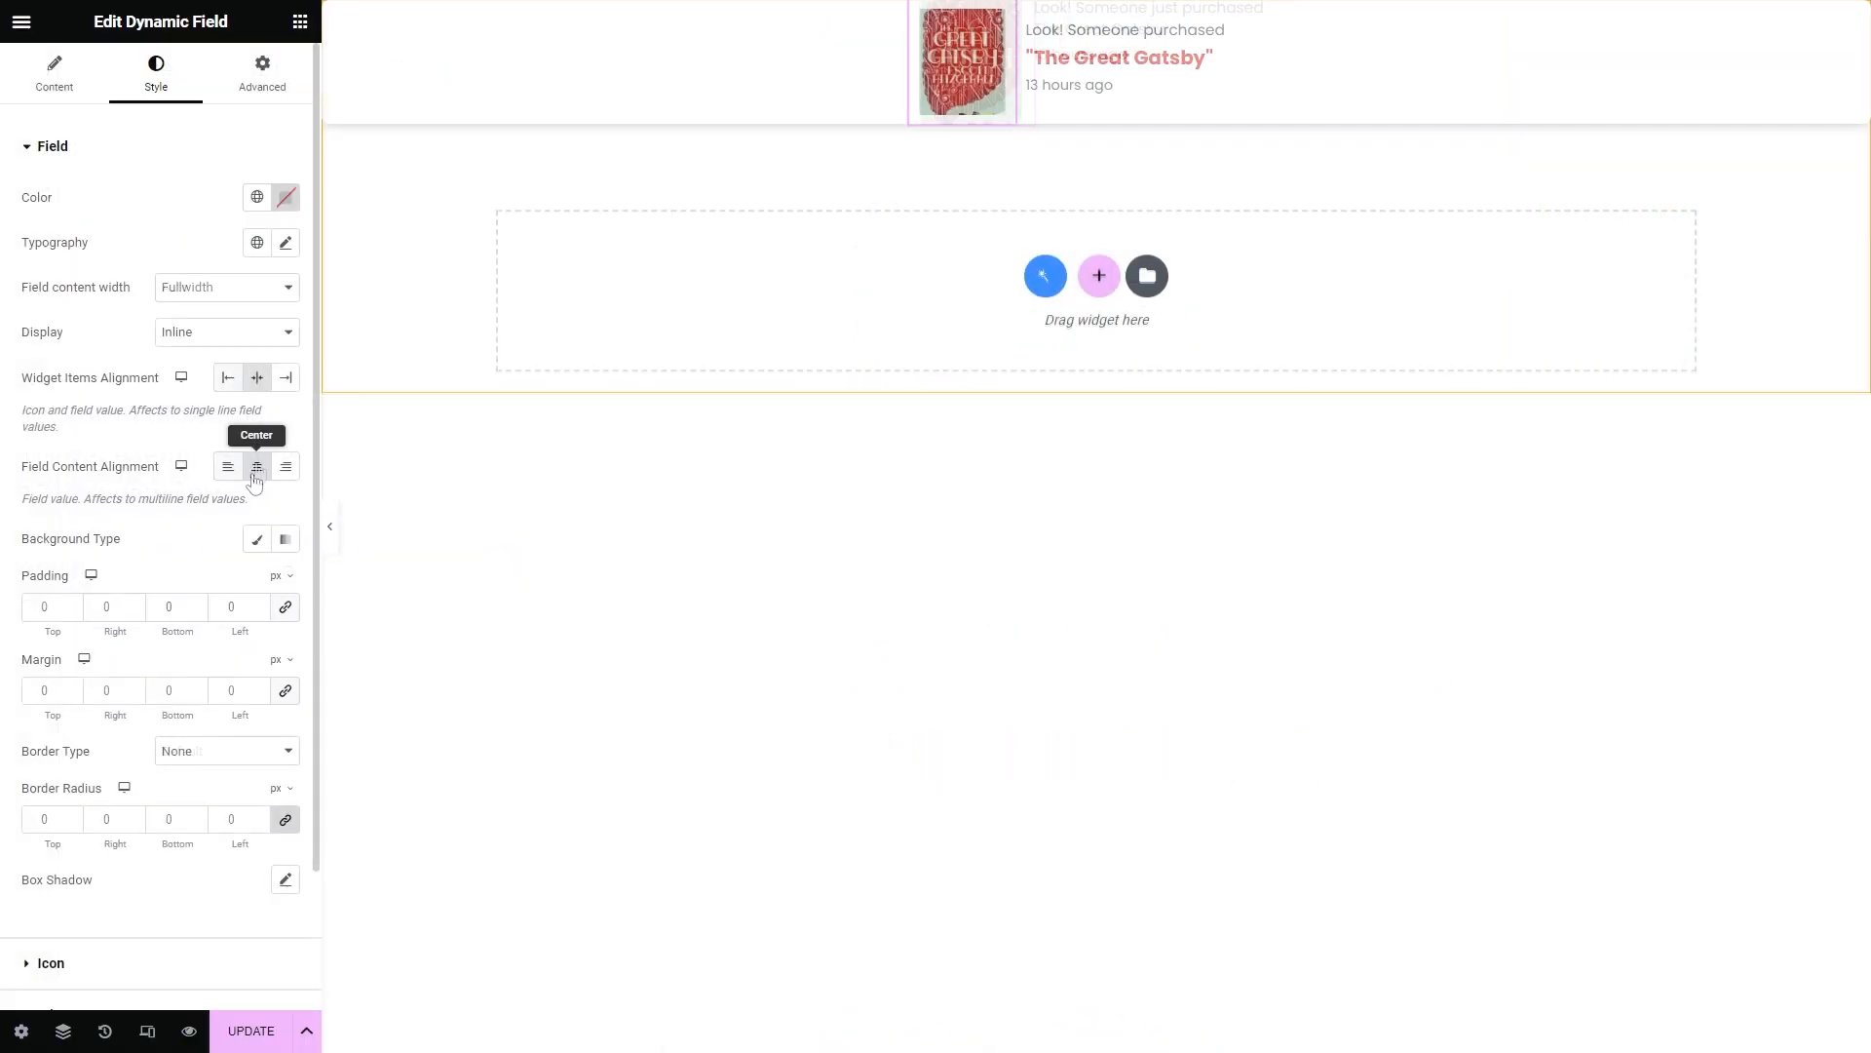
Step: Save the listing, exit Elementor and return to the Listing Items admin page
click(250, 1030)
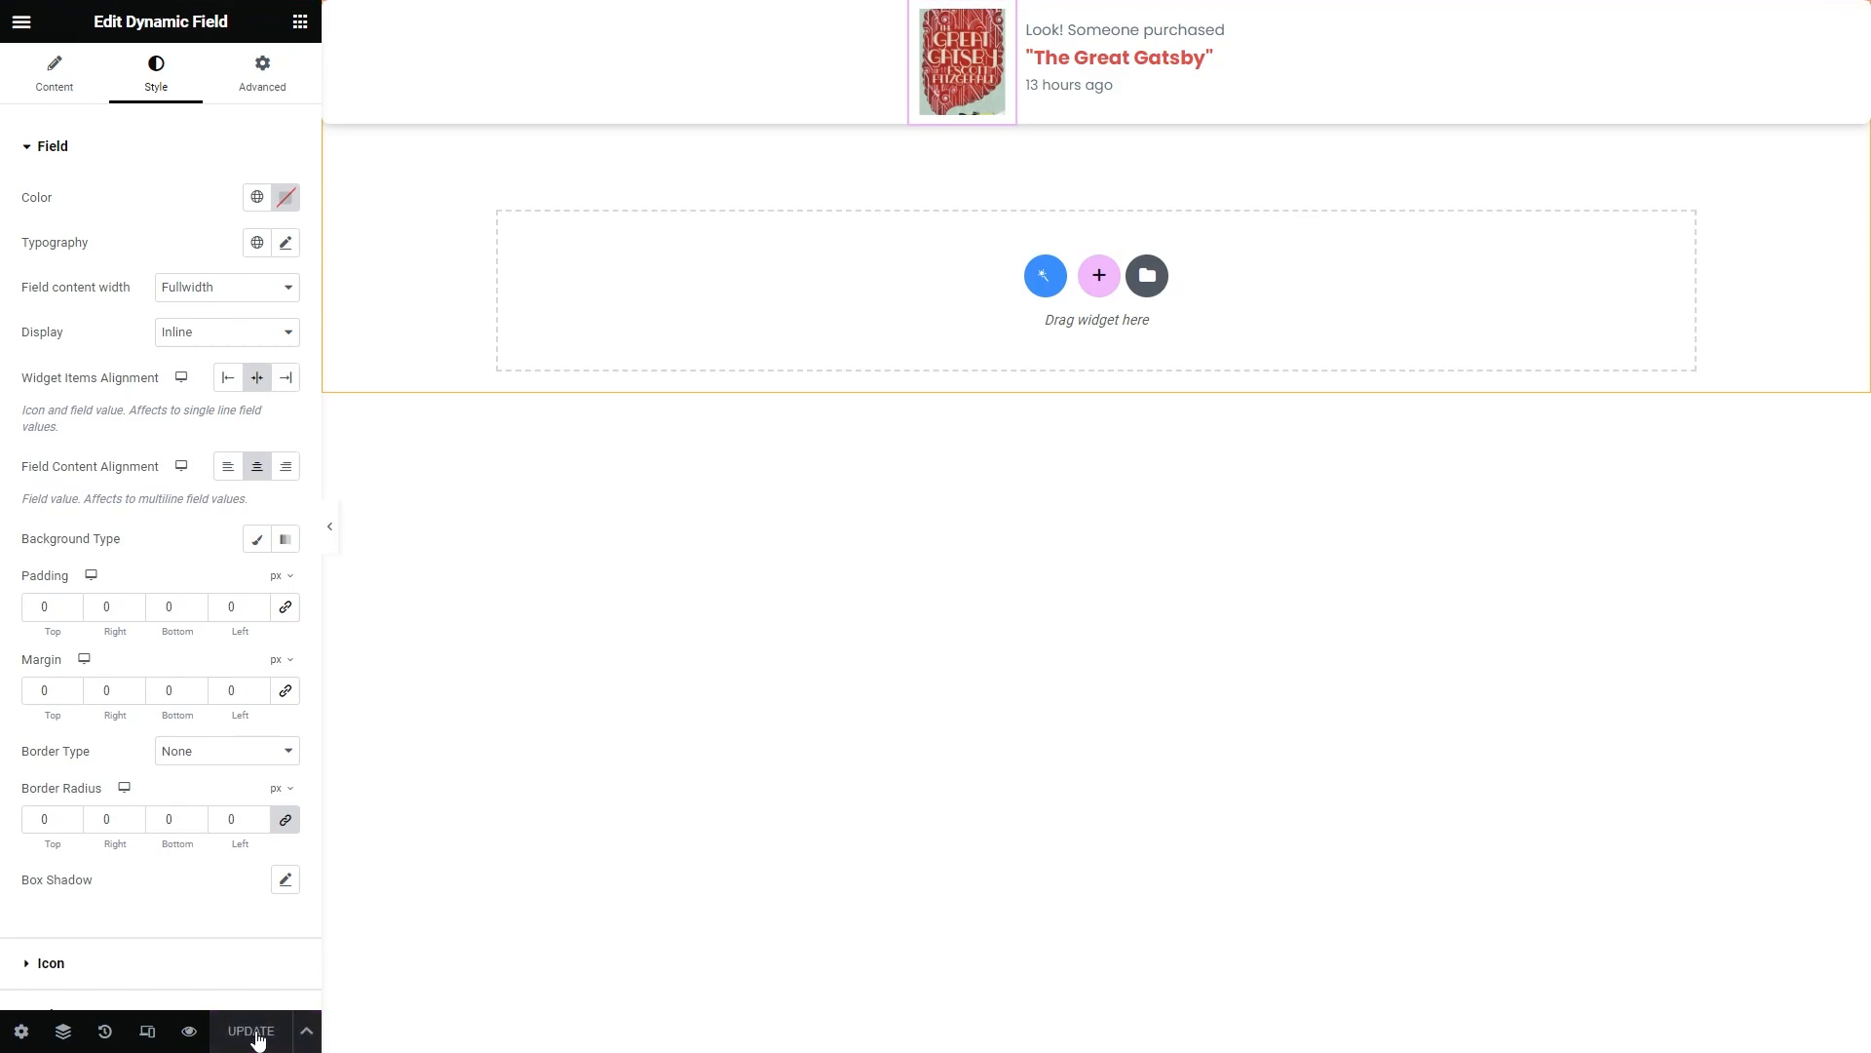
click(22, 20)
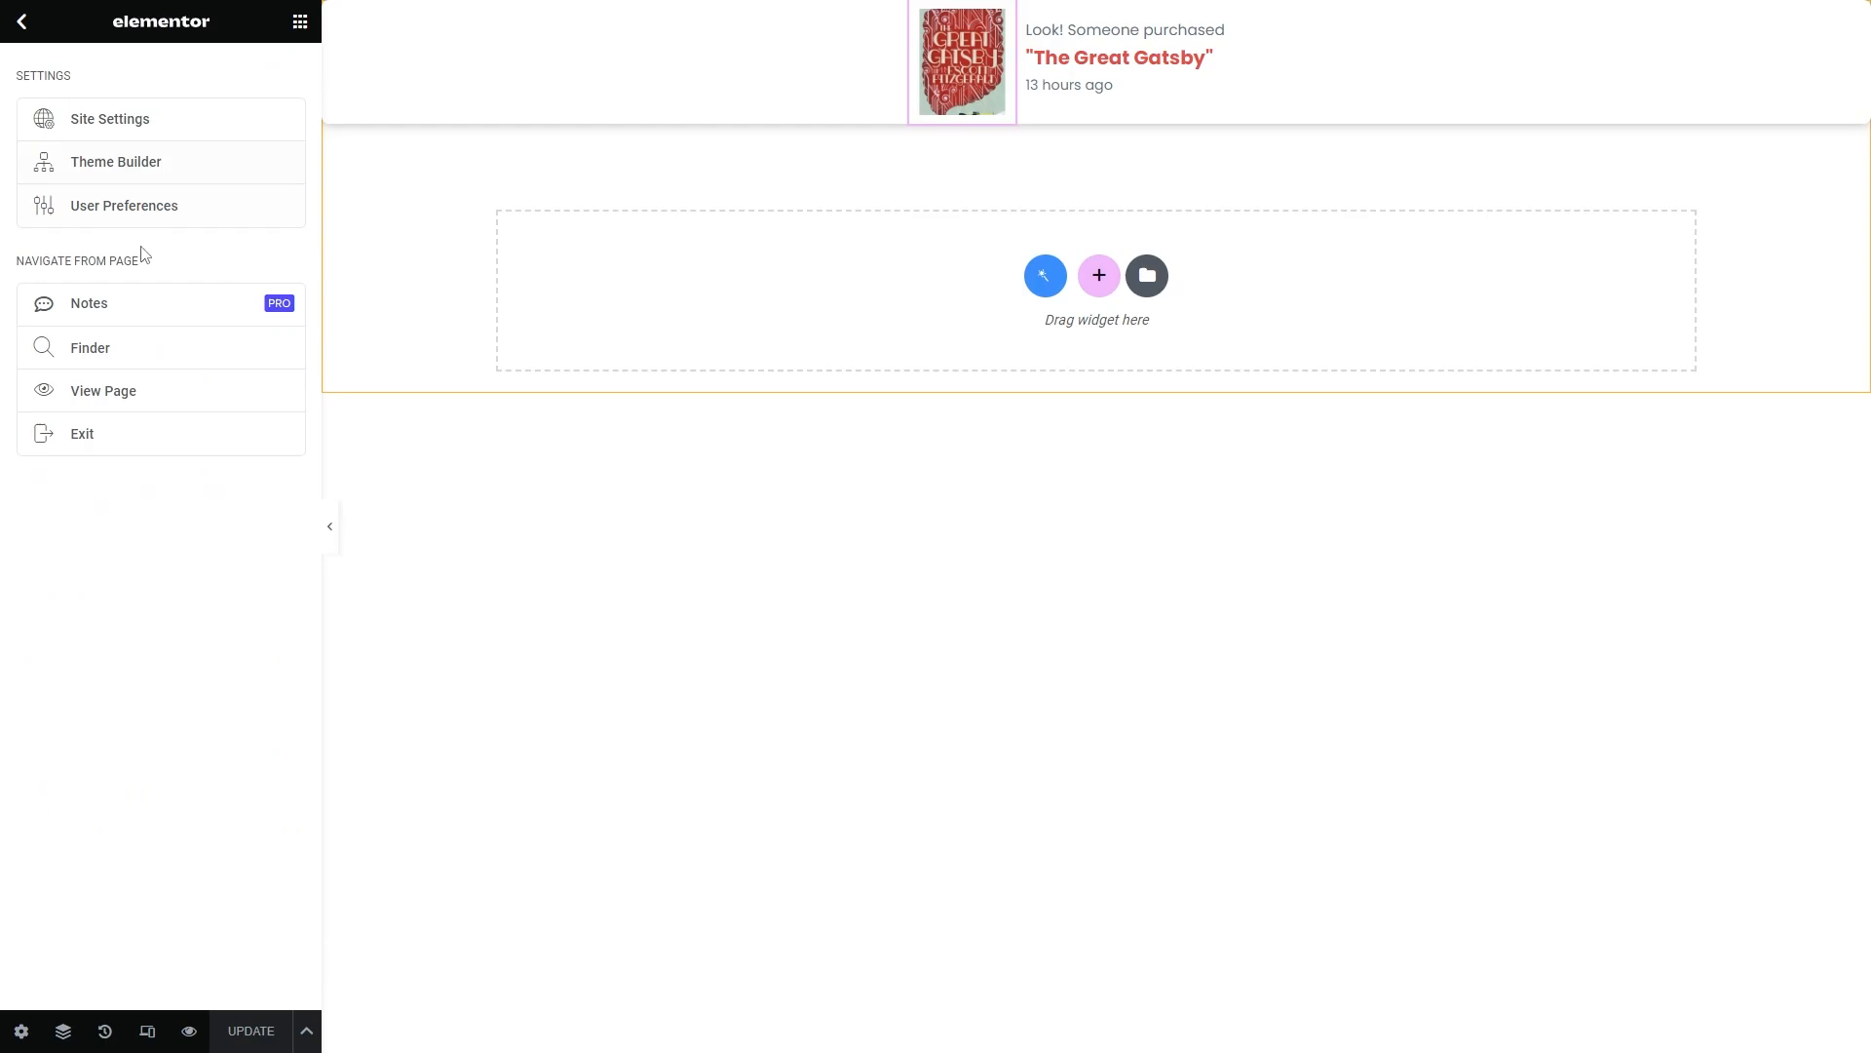
click(176, 433)
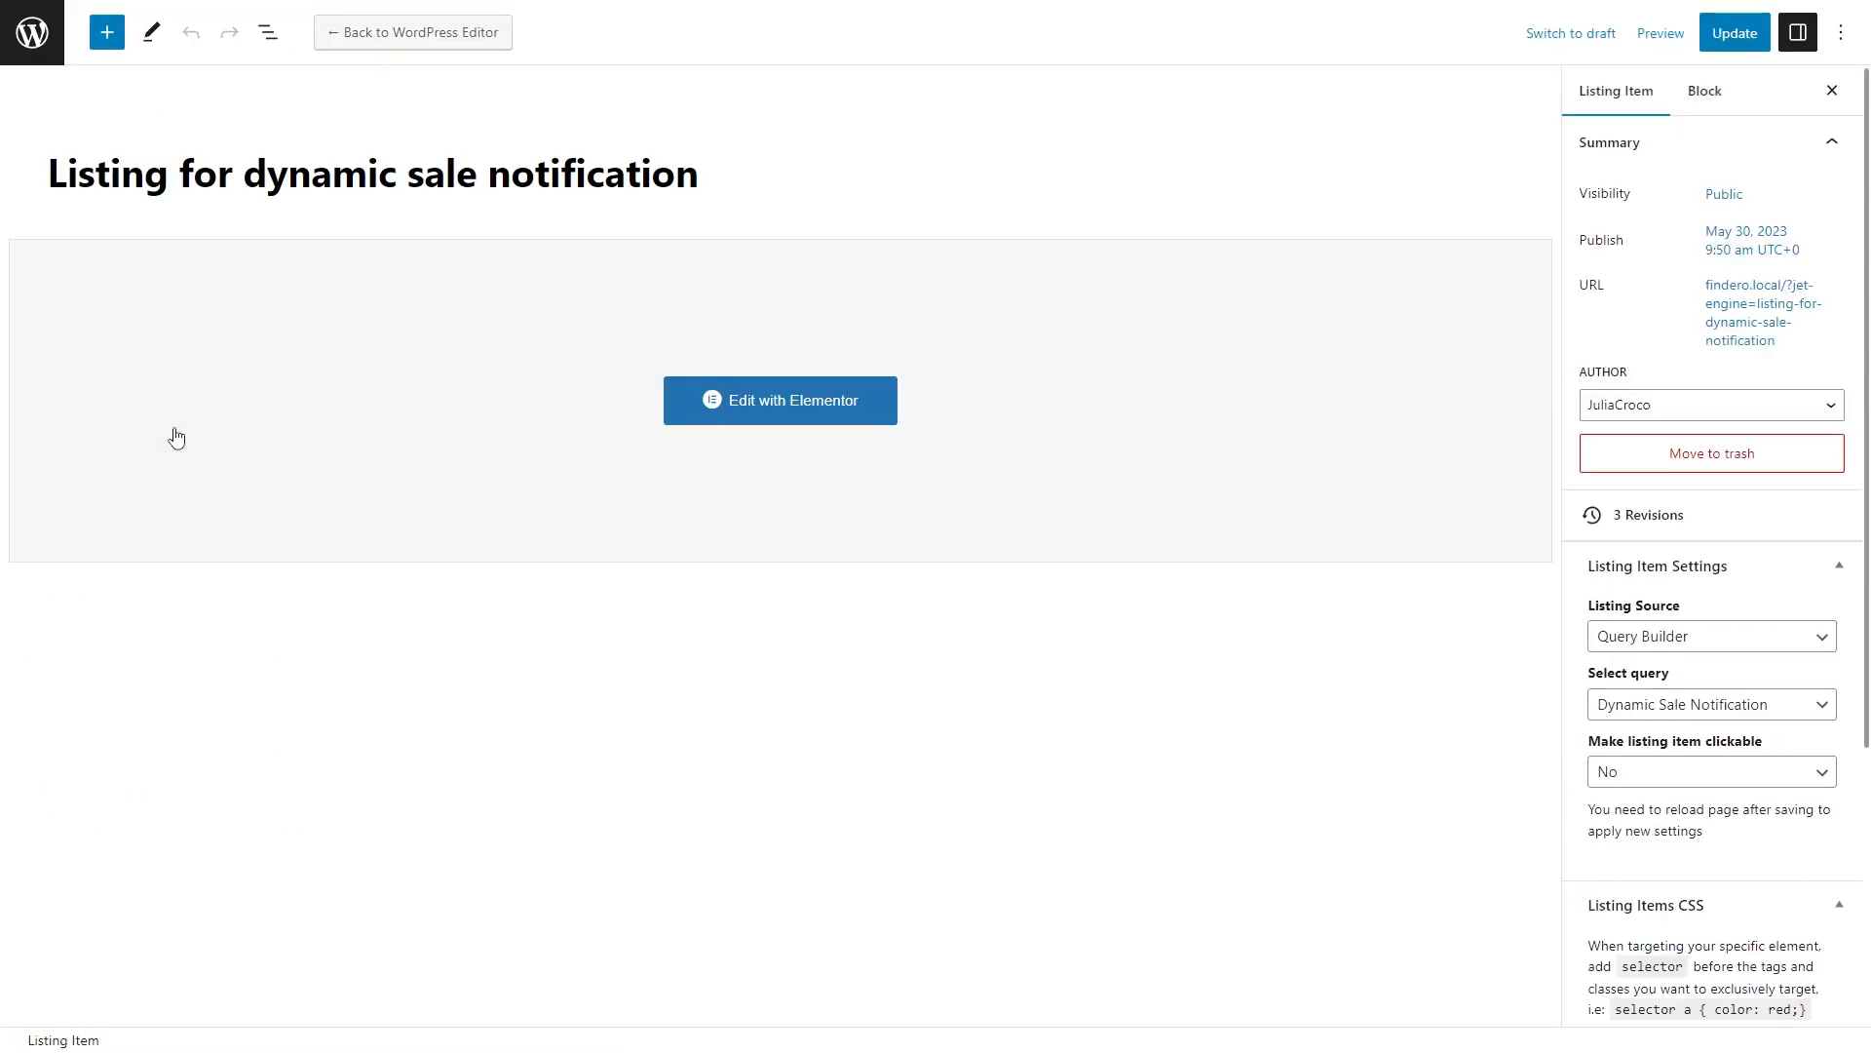
click(32, 33)
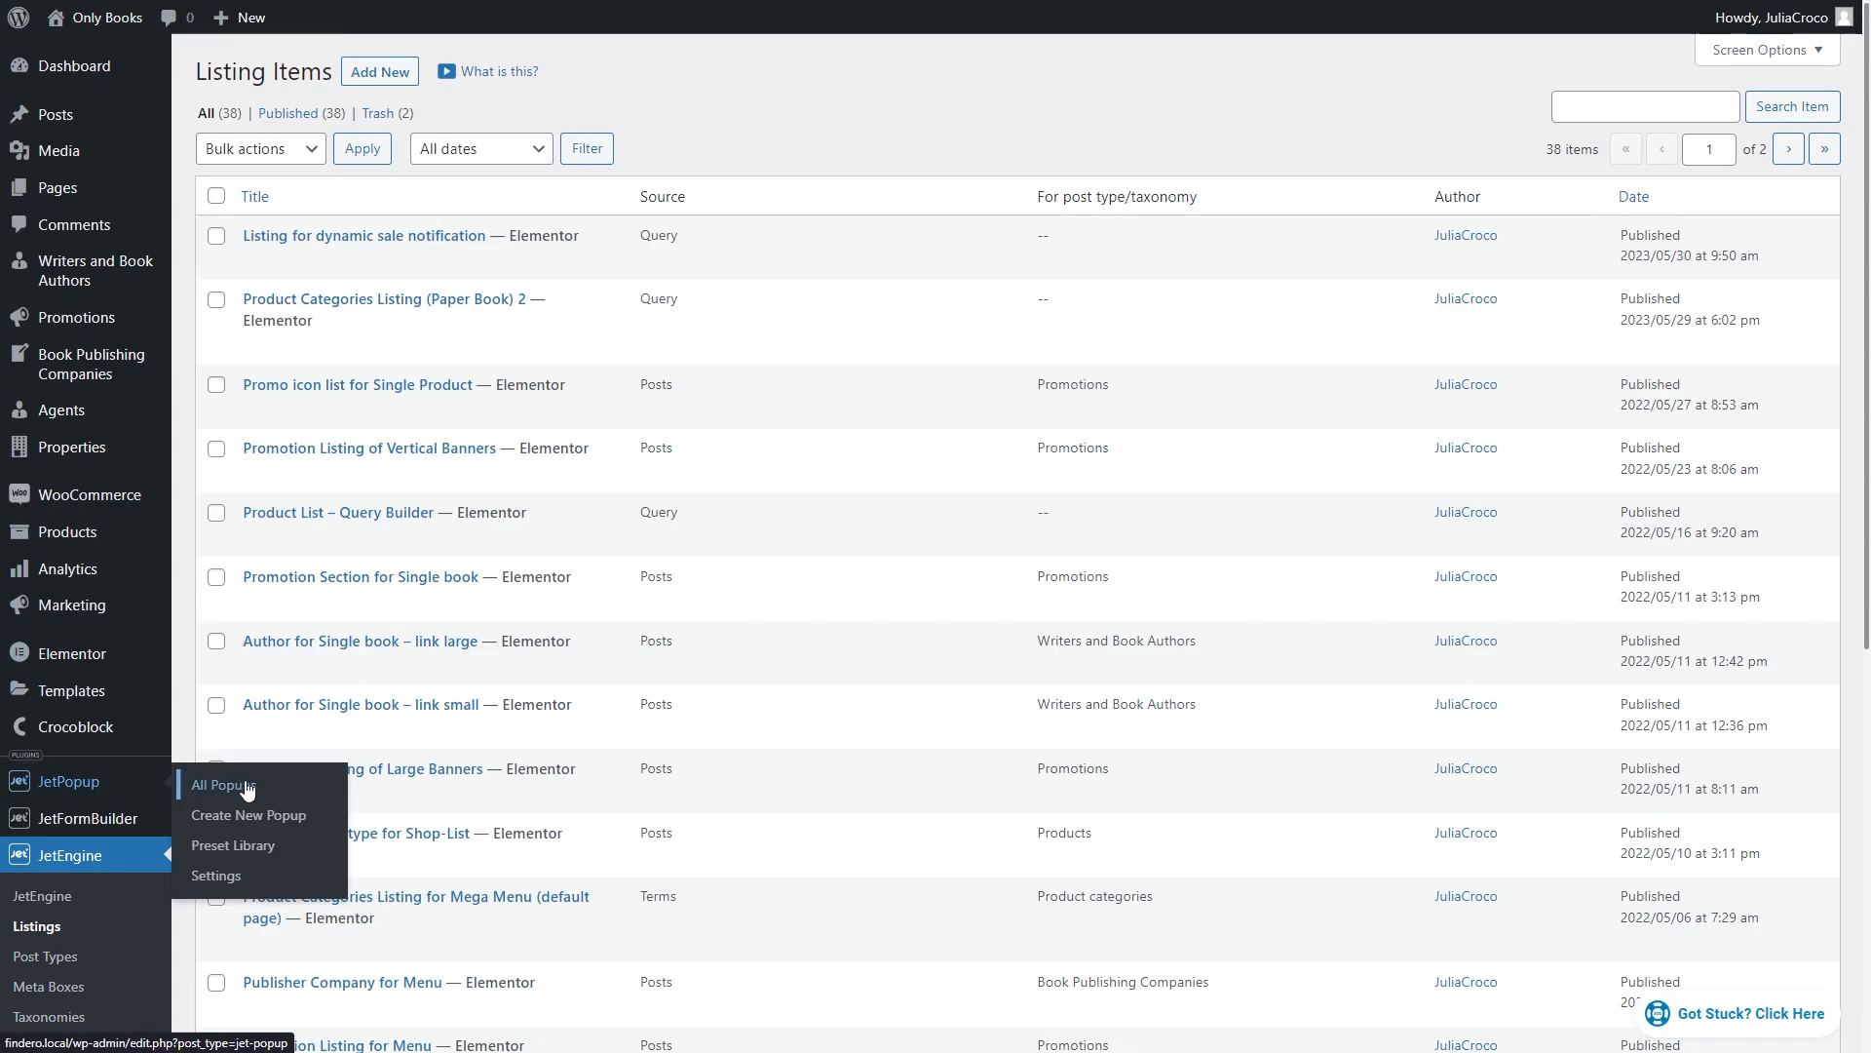
Step: Create a JetPopup named 'Popup for dynamic sale notification' with the Bordering preset
click(224, 786)
click(374, 72)
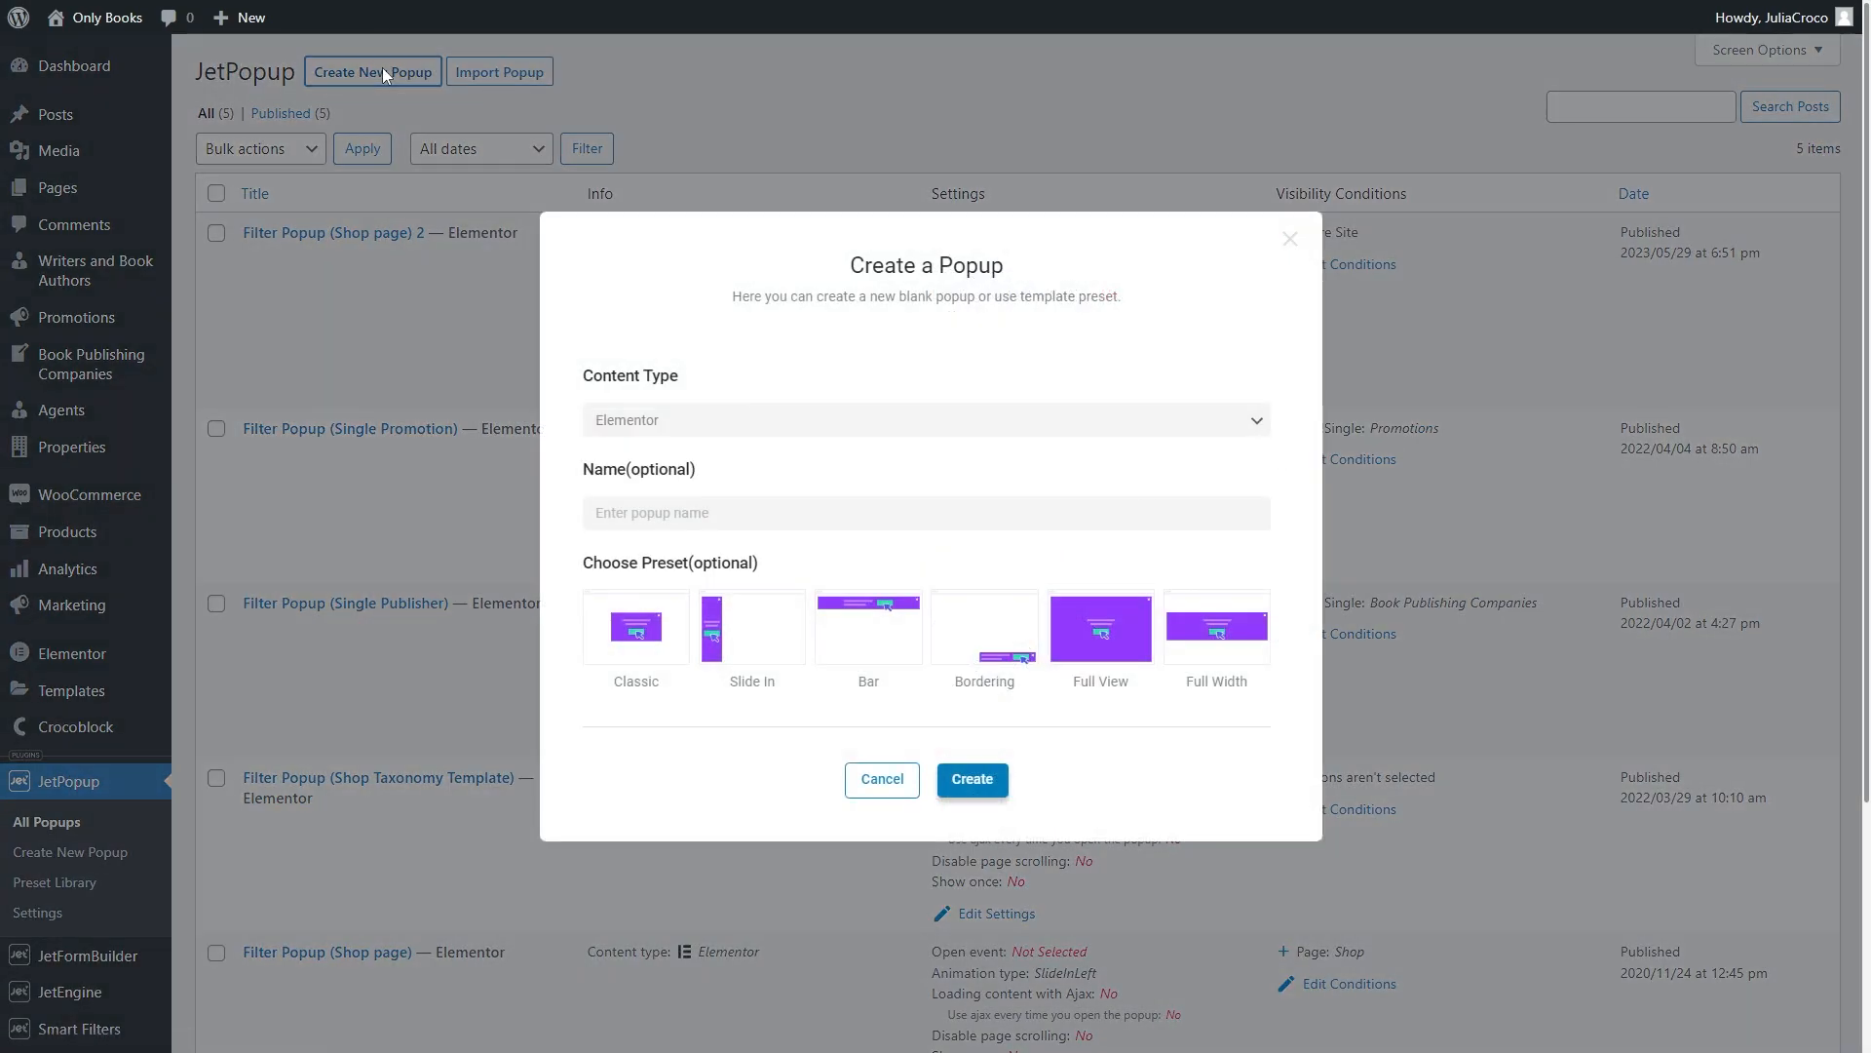
click(777, 513)
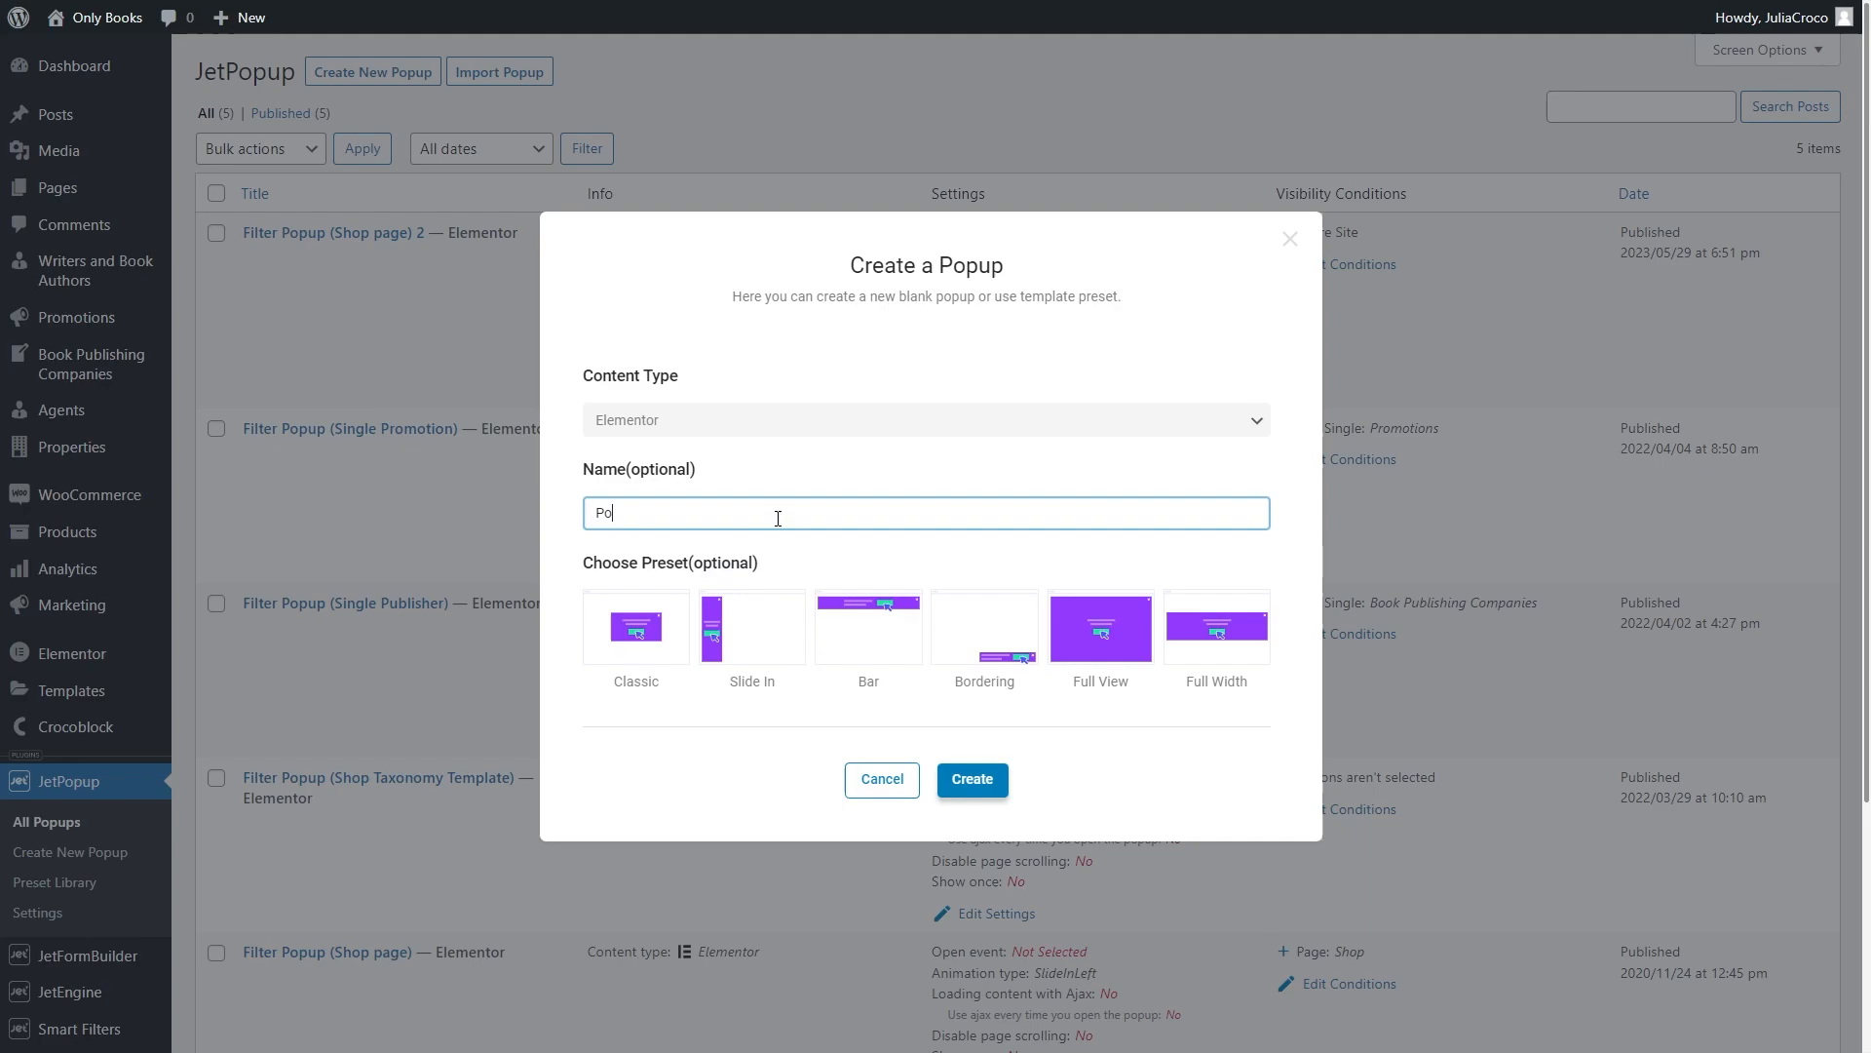
text(Popup for dynamic sale notification)
click(974, 634)
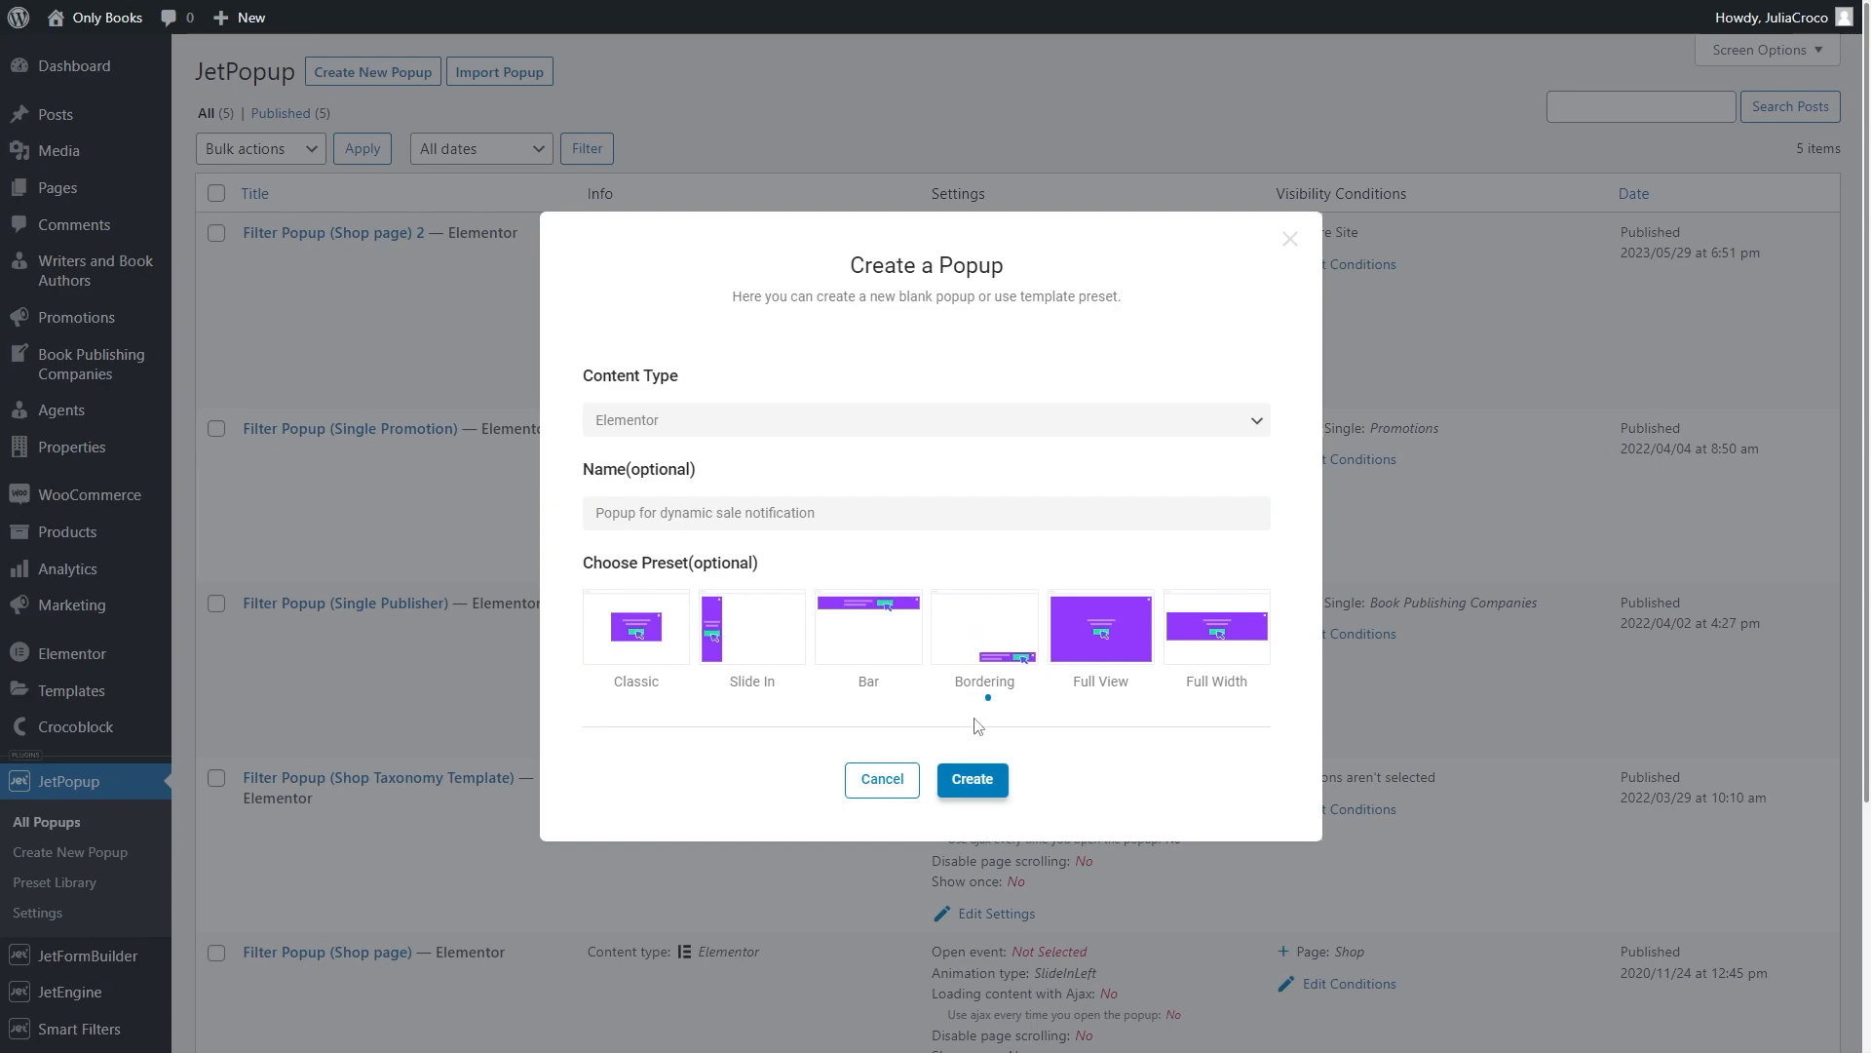
click(973, 780)
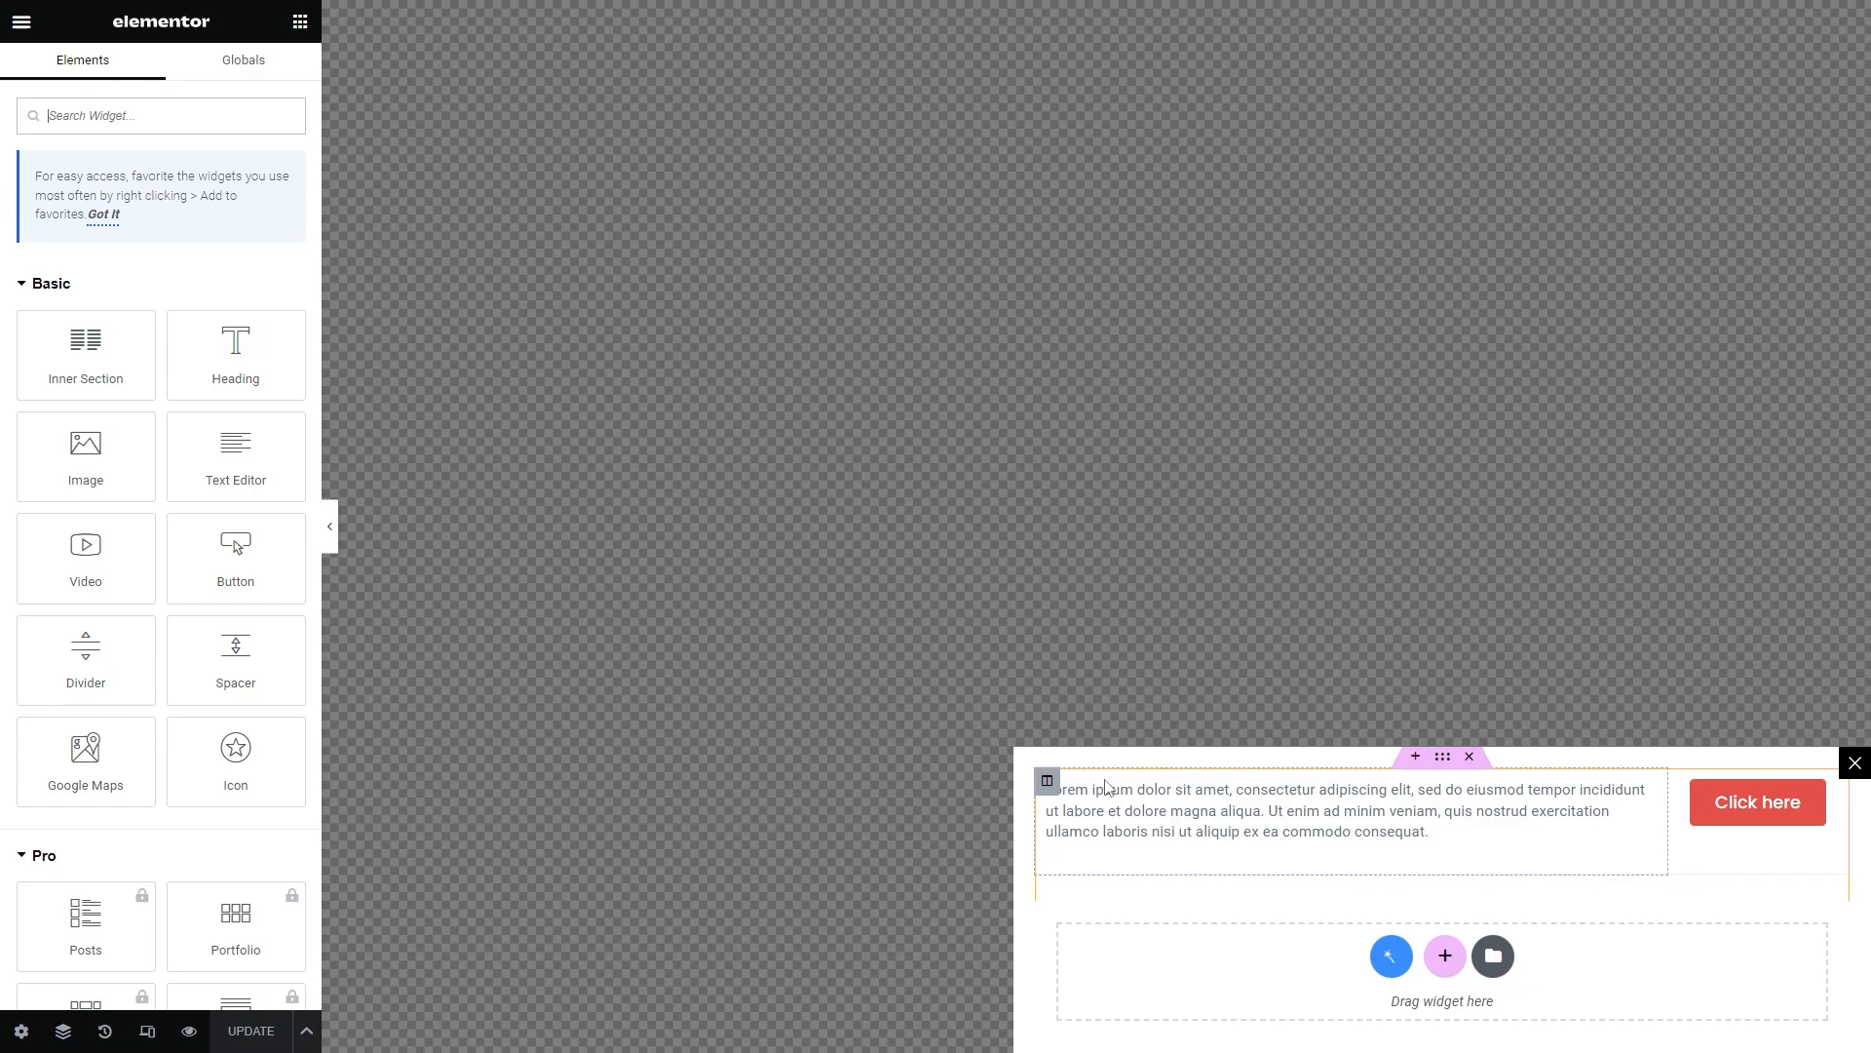
Step: Delete the popup's default lorem text section
click(1468, 757)
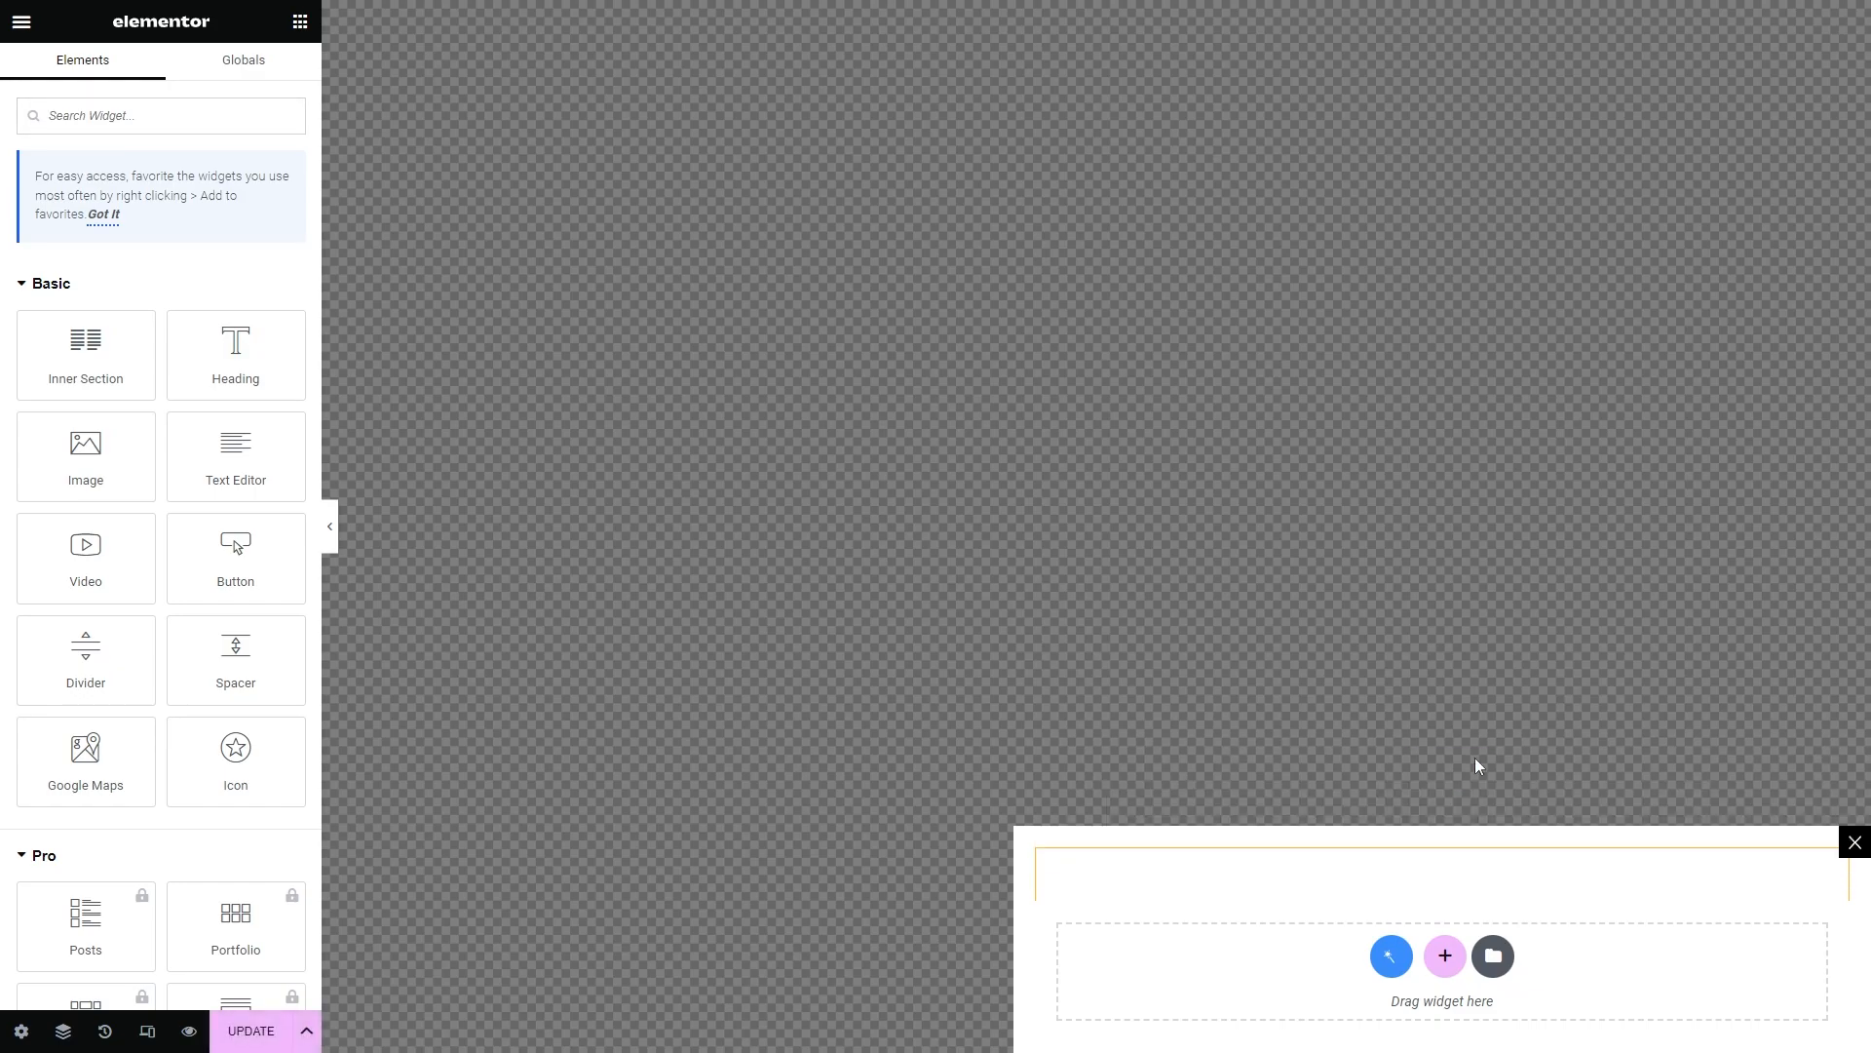
click(232, 118)
text(I)
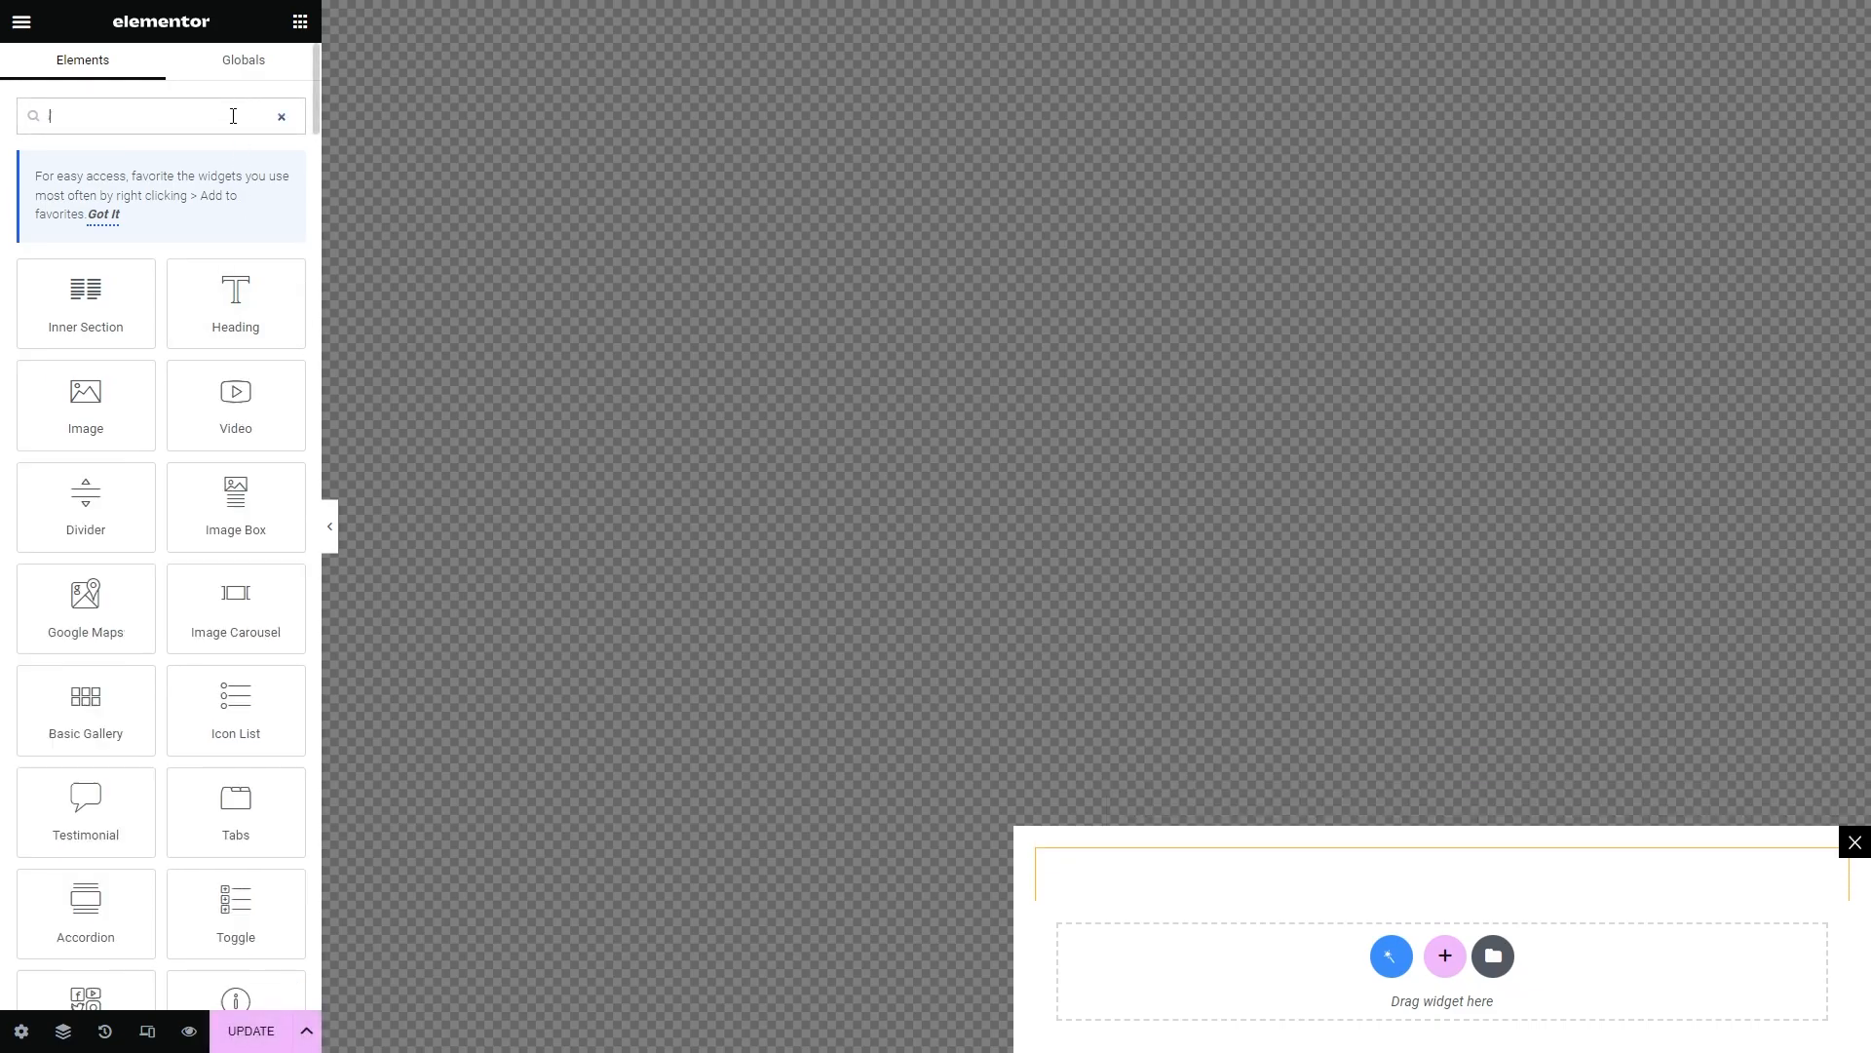
text(listing grid)
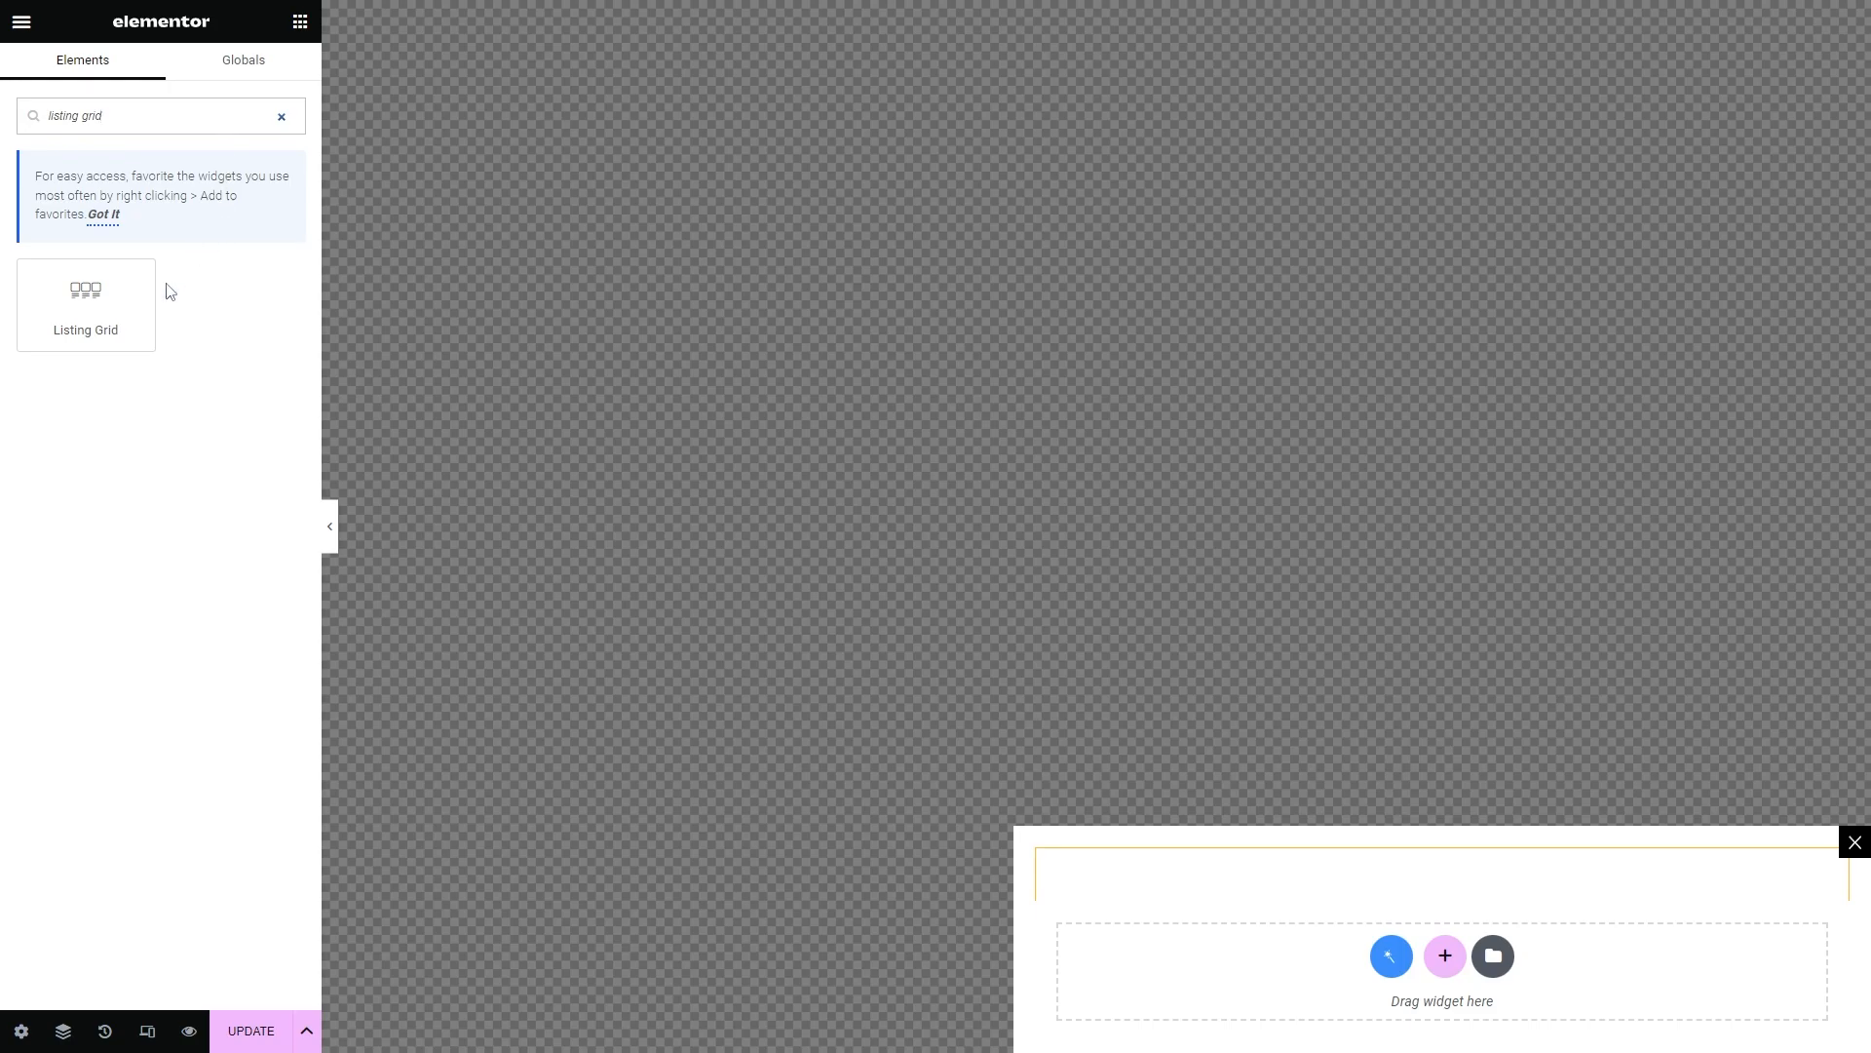
Step: Add a Listing Grid using 'Listing for dynamic sale notification' with 1 column and 1 post
drag(85, 302, 1240, 973)
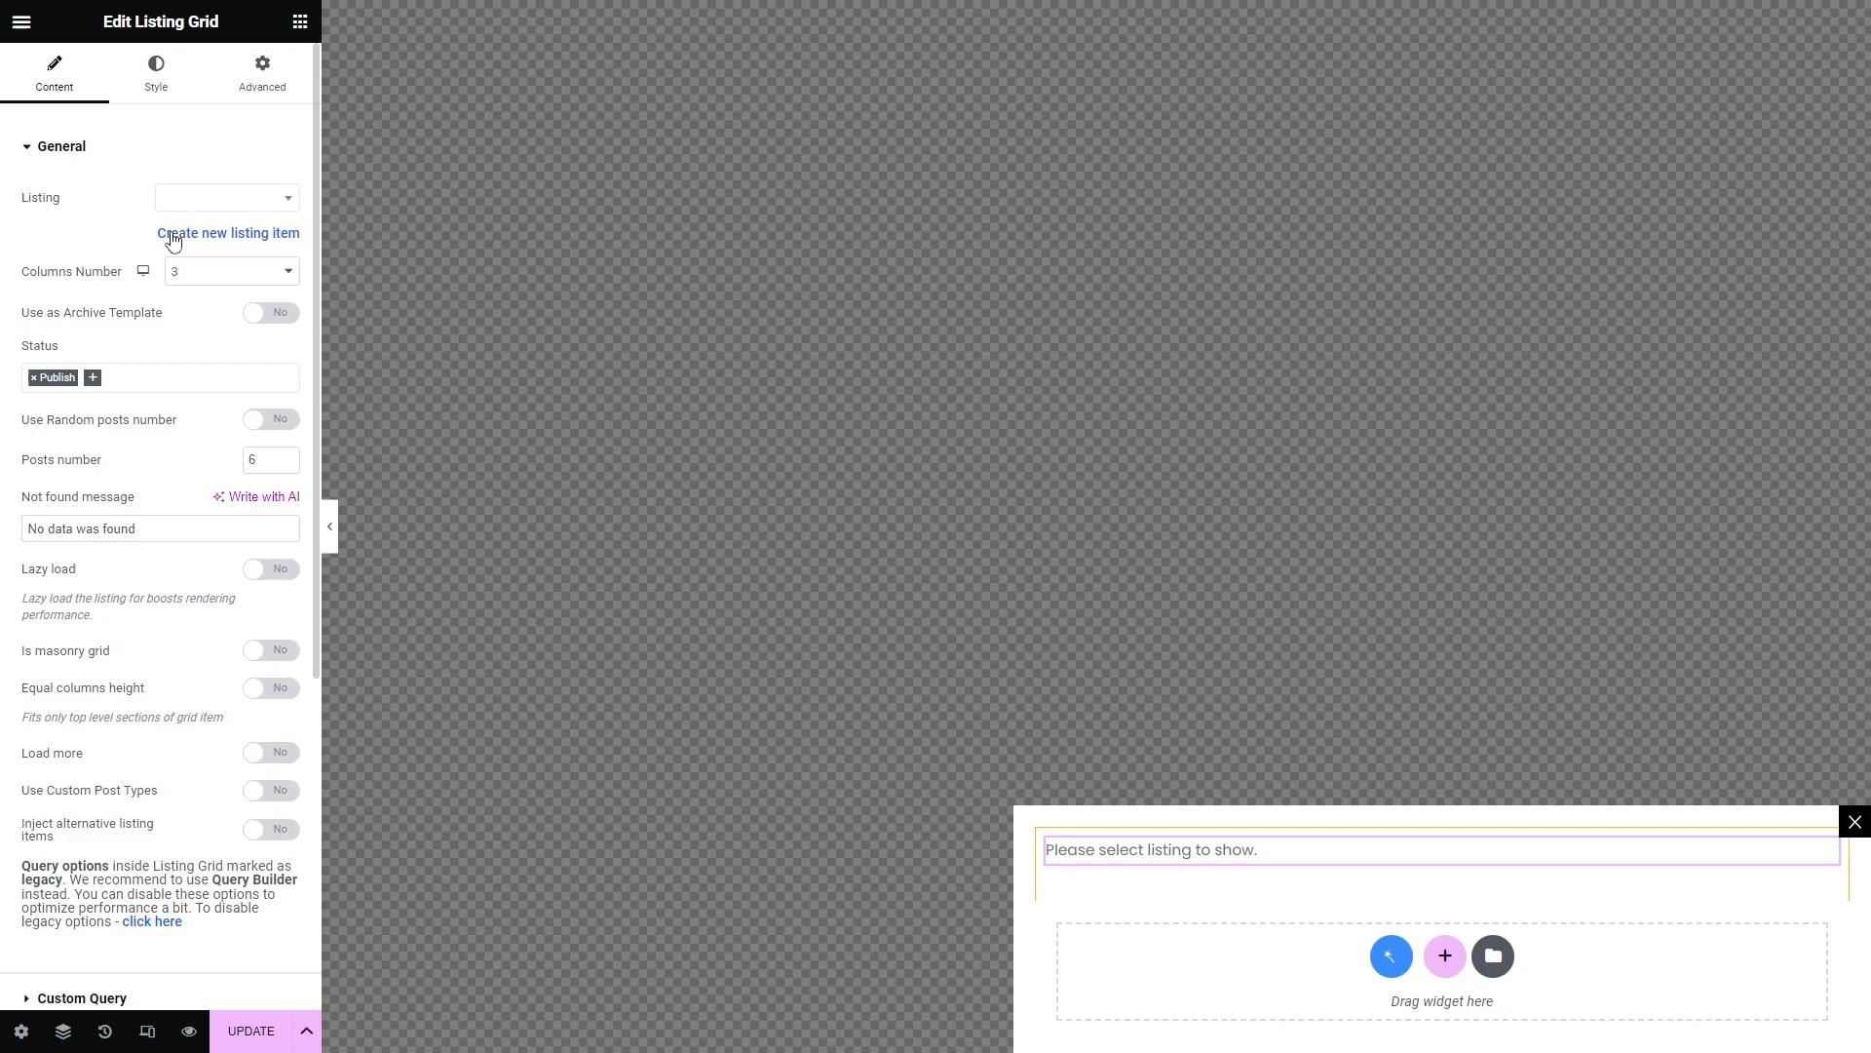
click(176, 205)
text(noti)
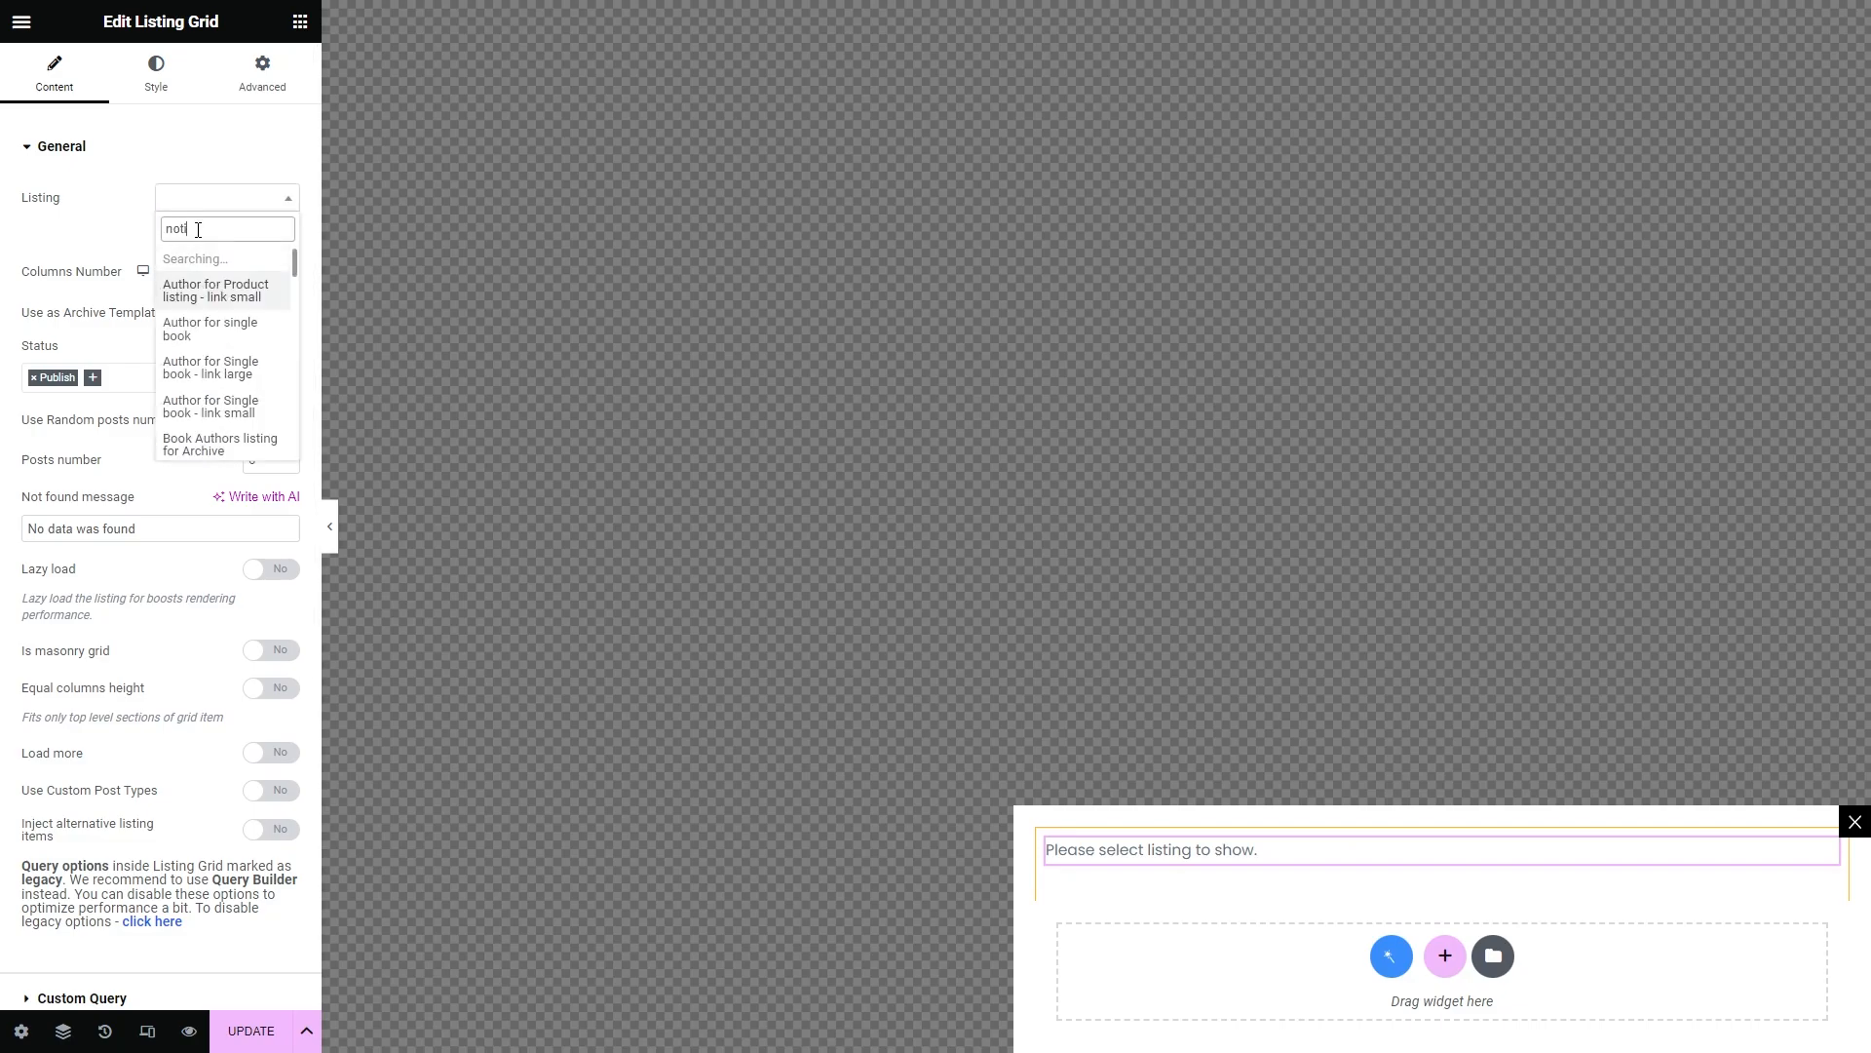
text(fica)
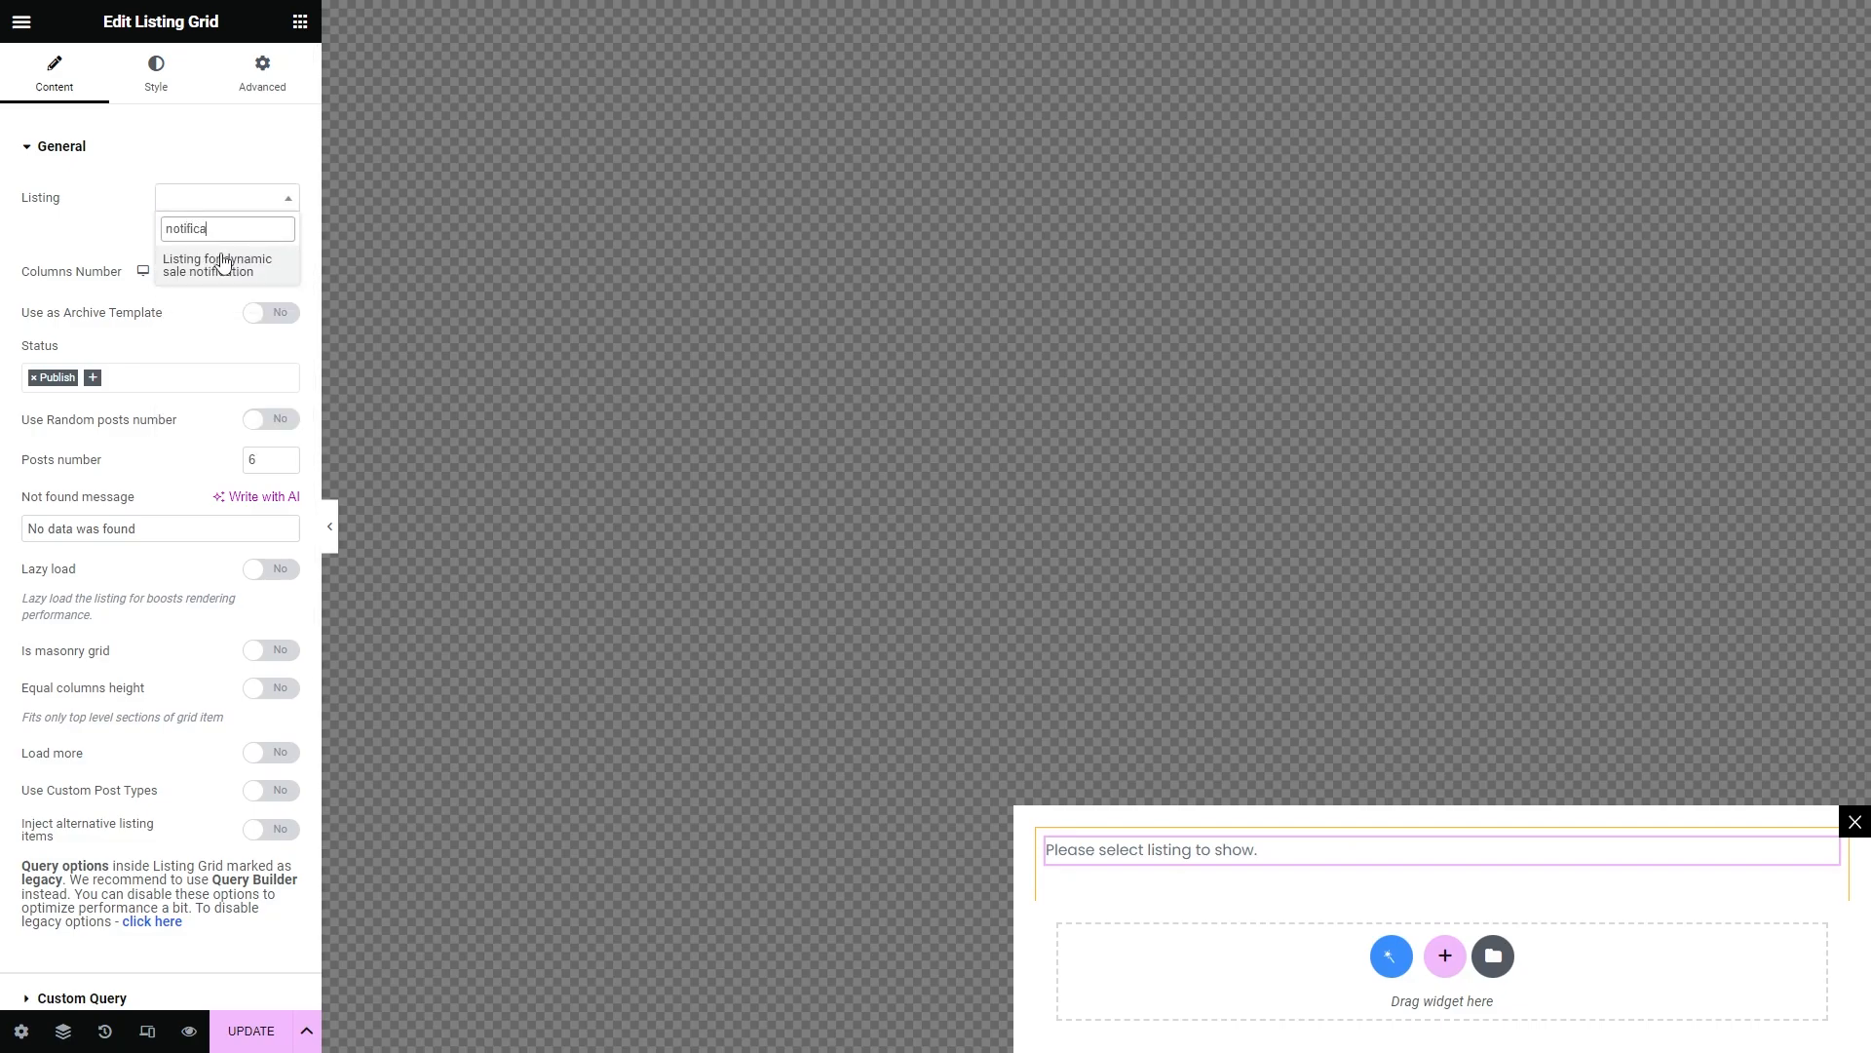
click(220, 264)
click(226, 271)
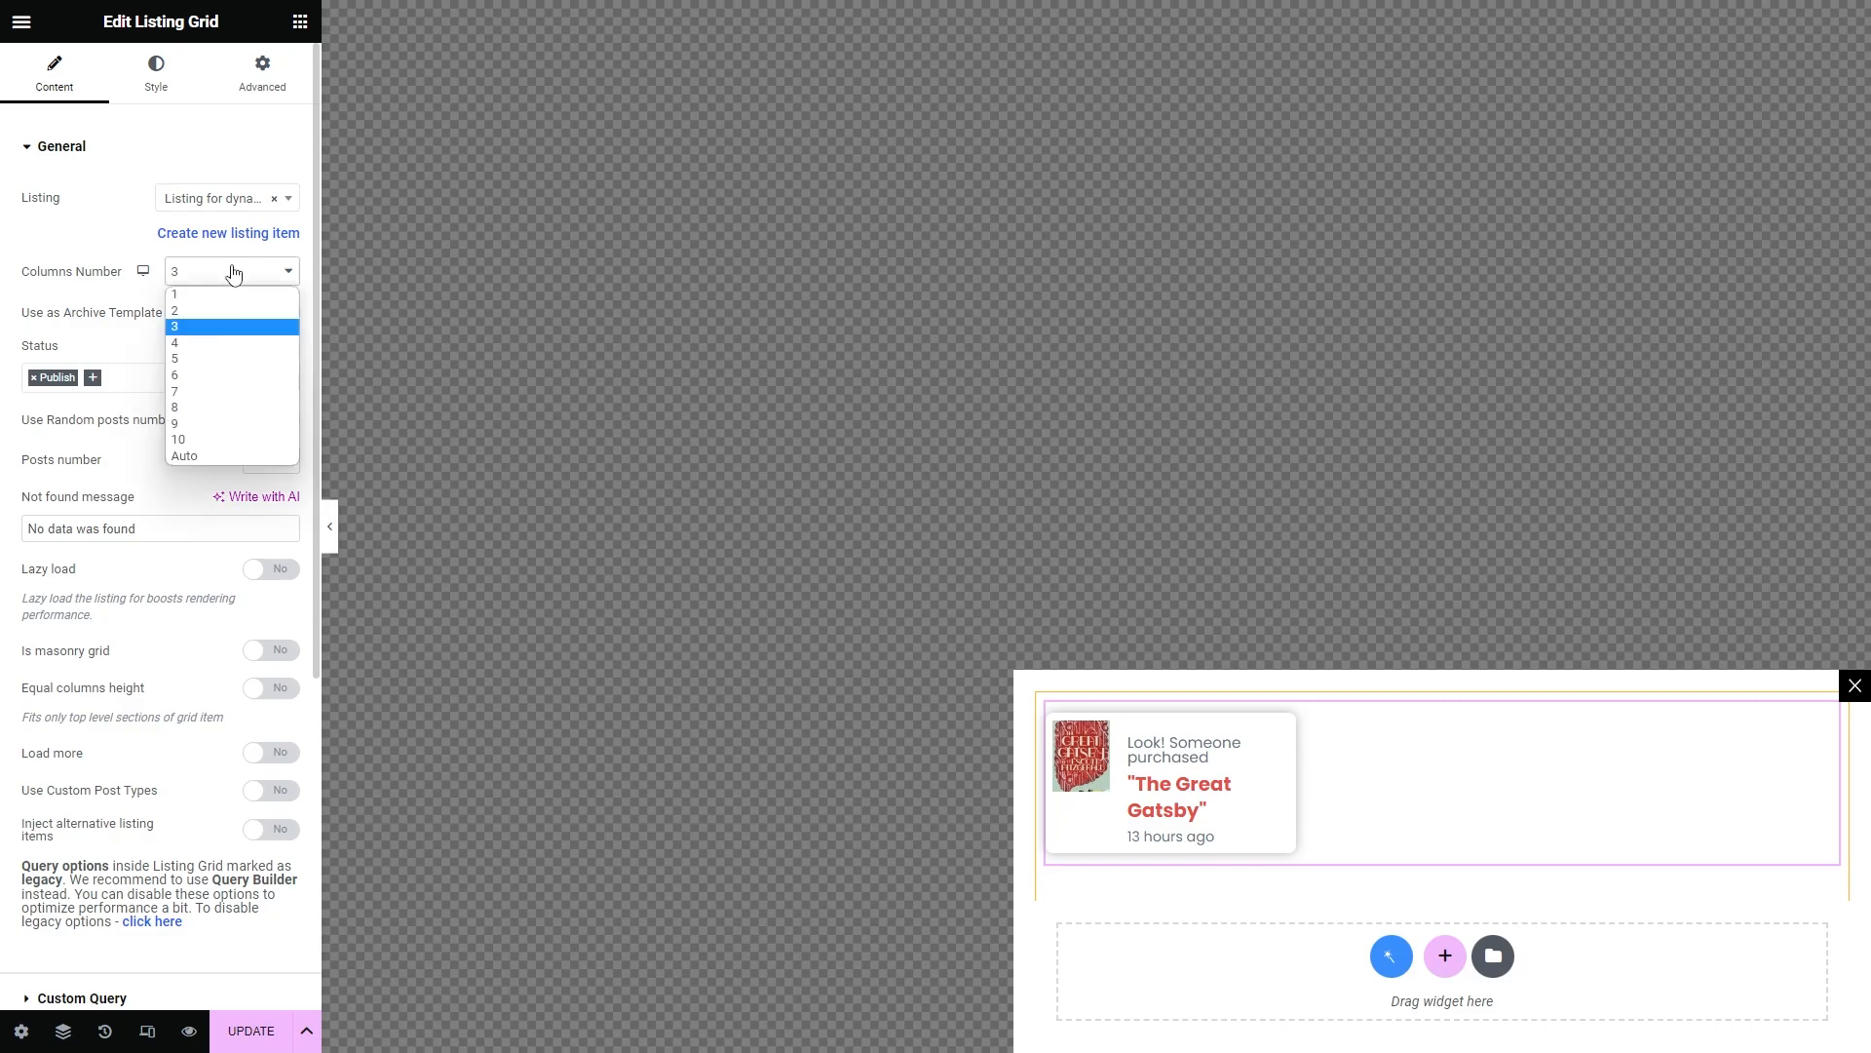
click(235, 295)
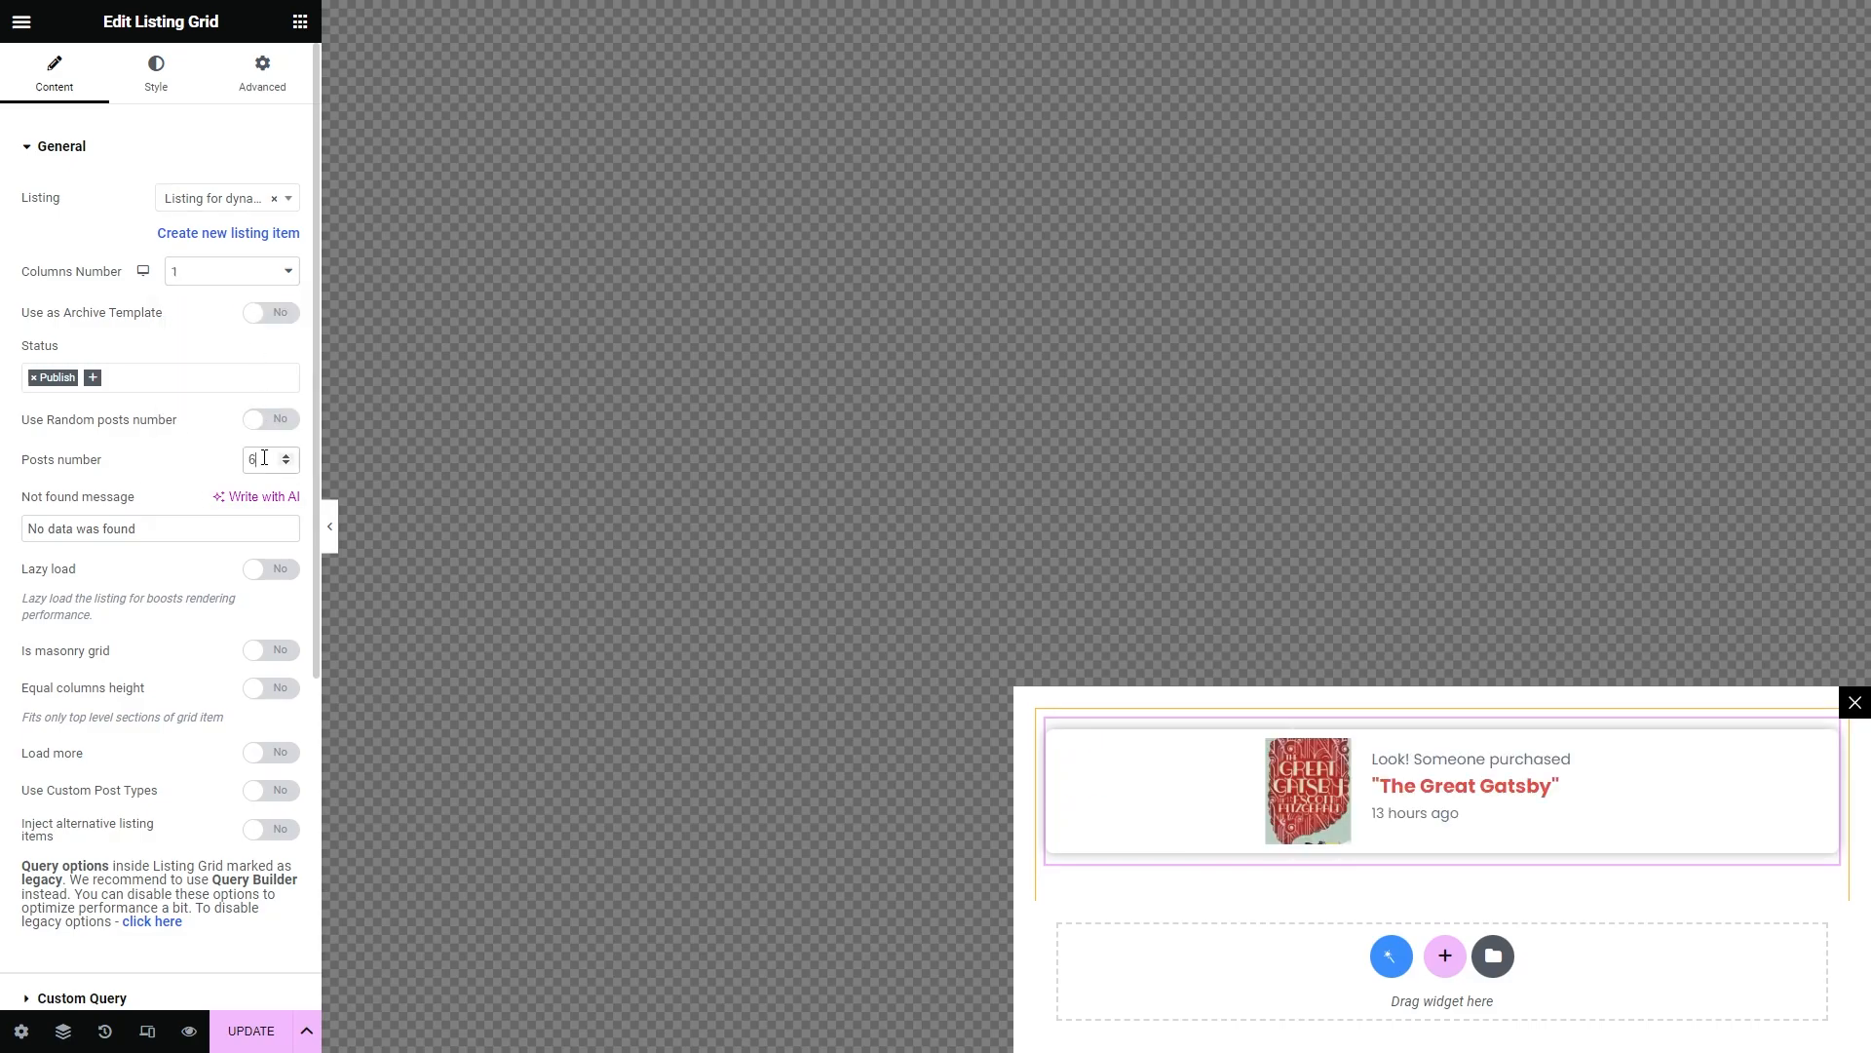
text(1)
Step: Set the popup's entrance animation to ZoomIn in its behaviour settings
click(22, 1034)
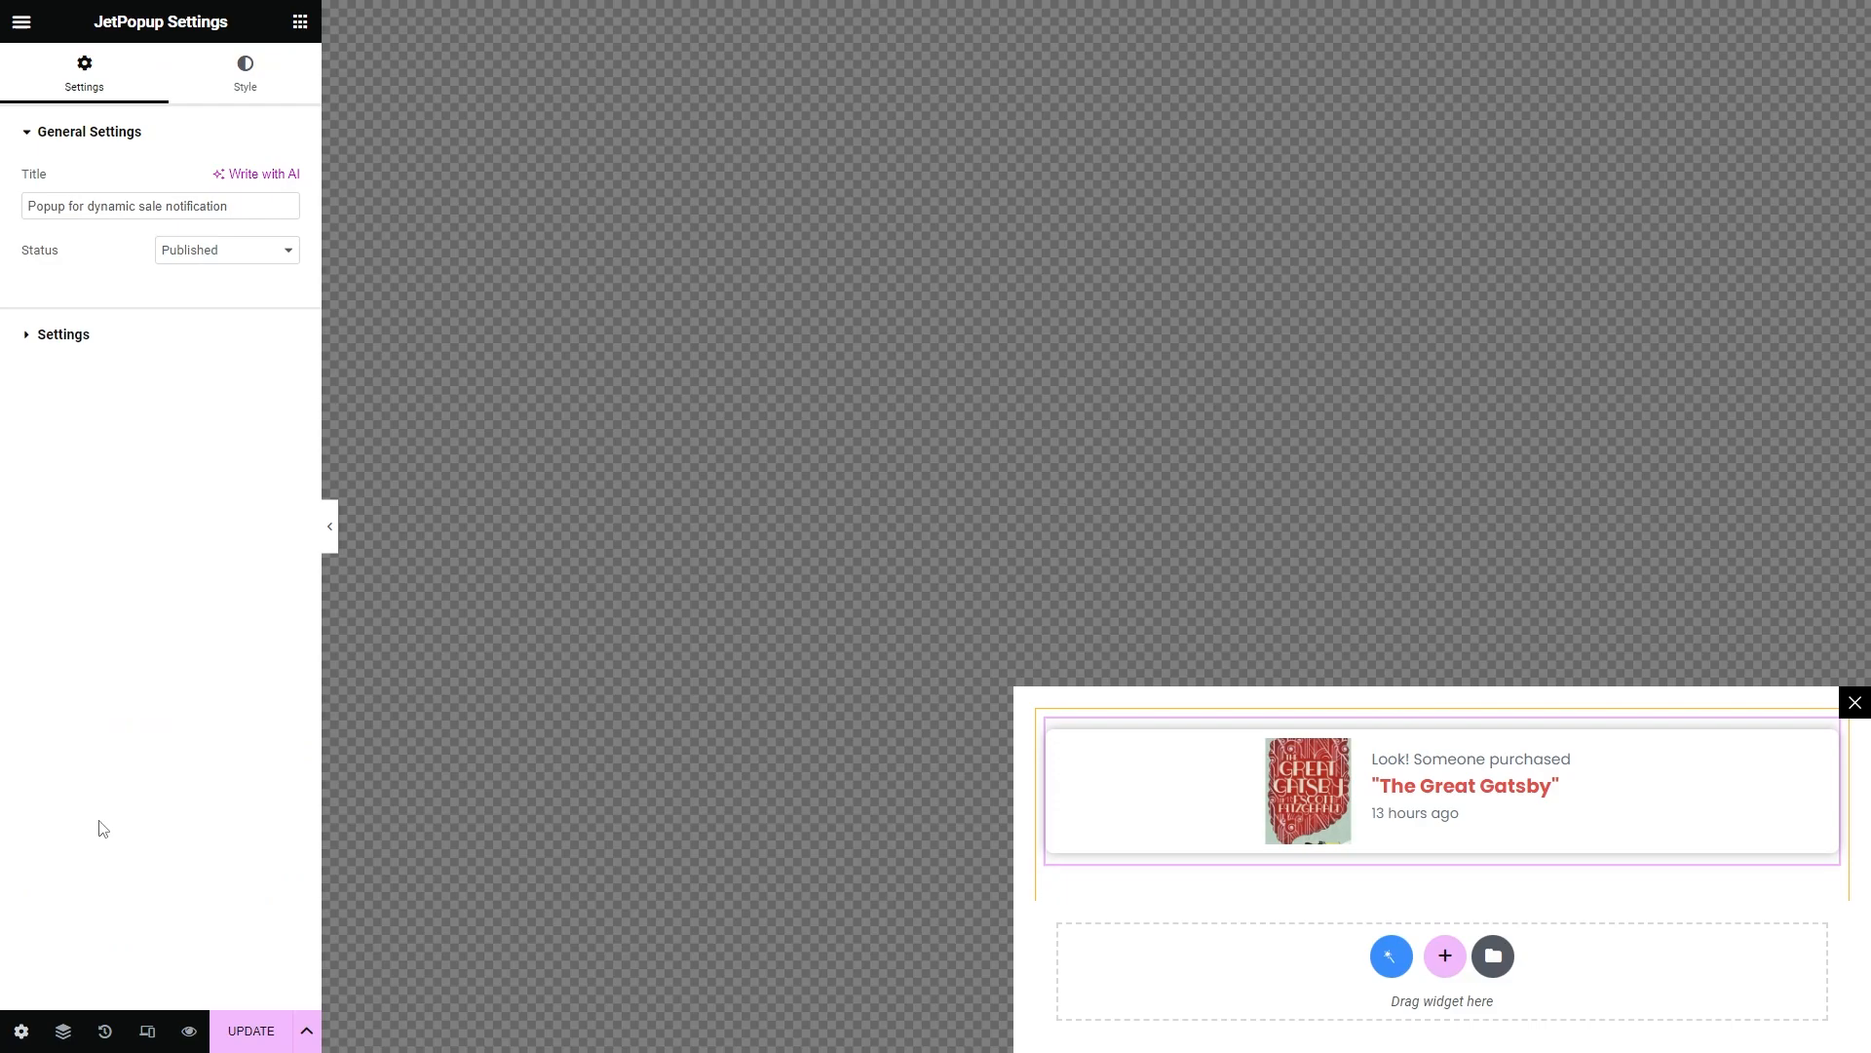
click(64, 334)
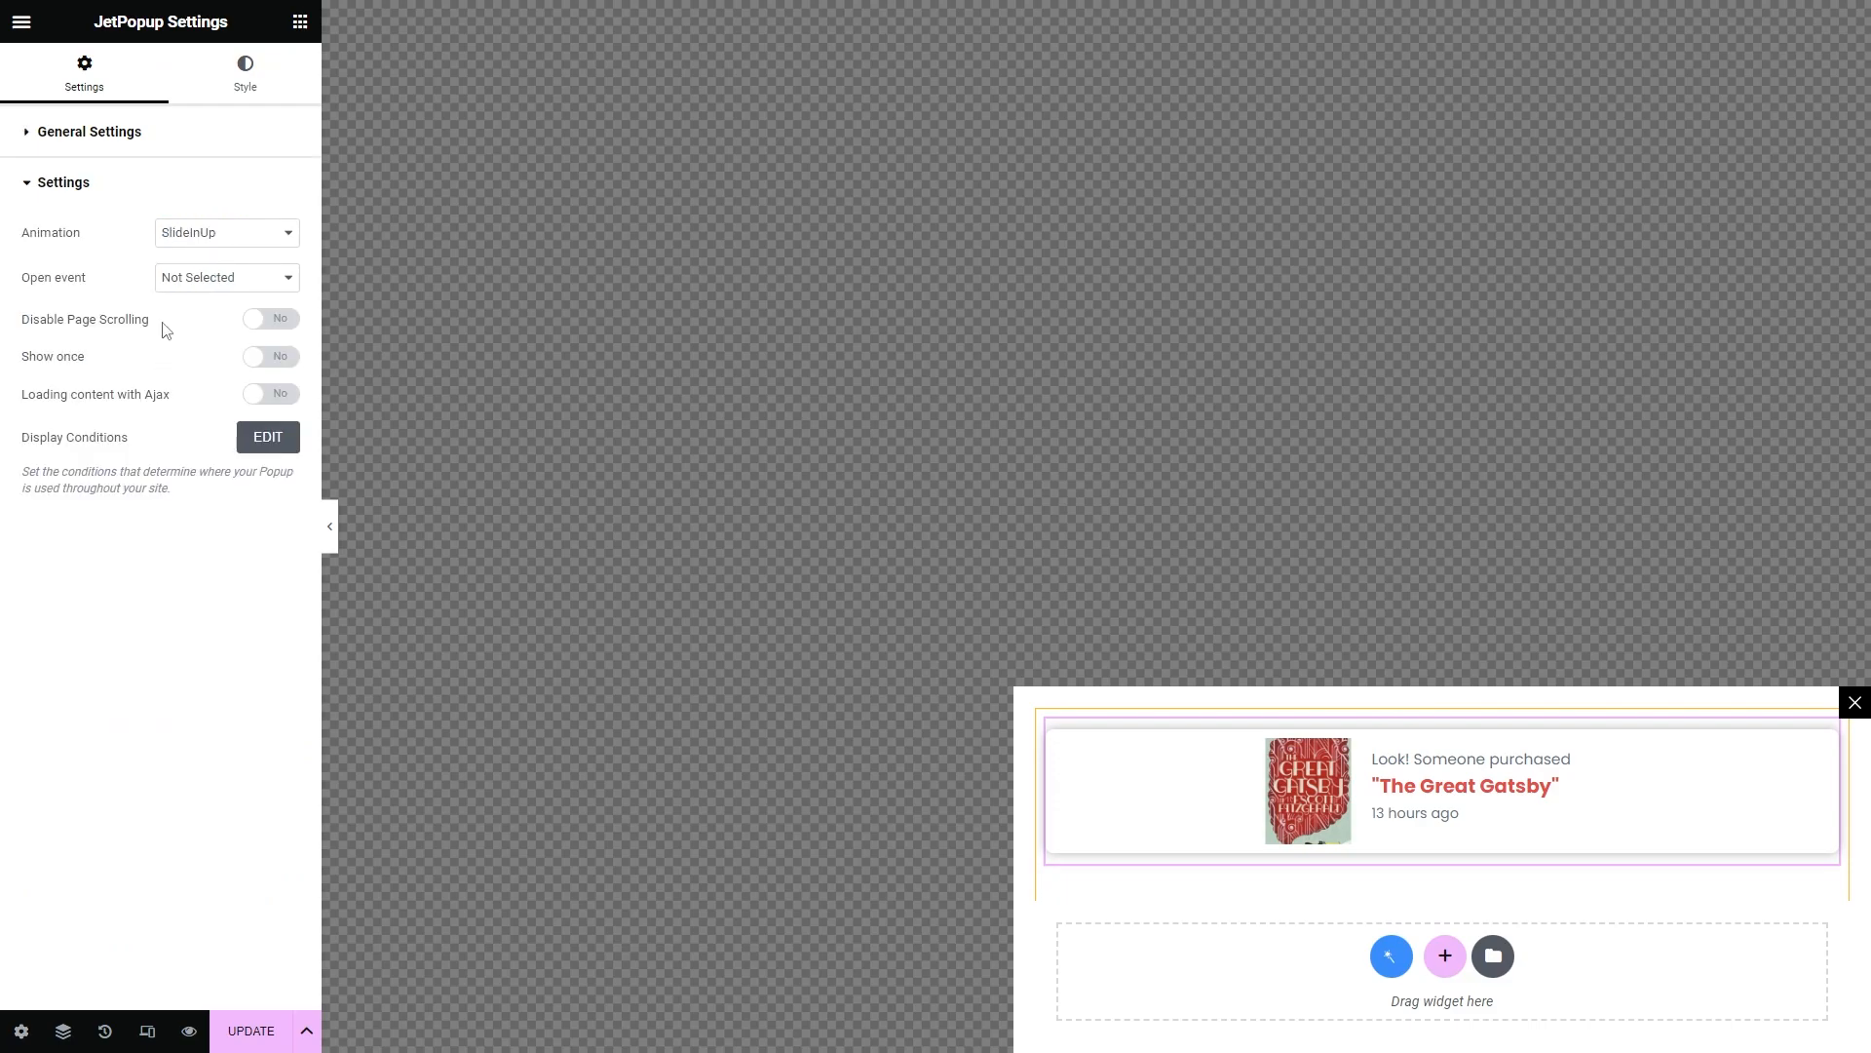
click(239, 231)
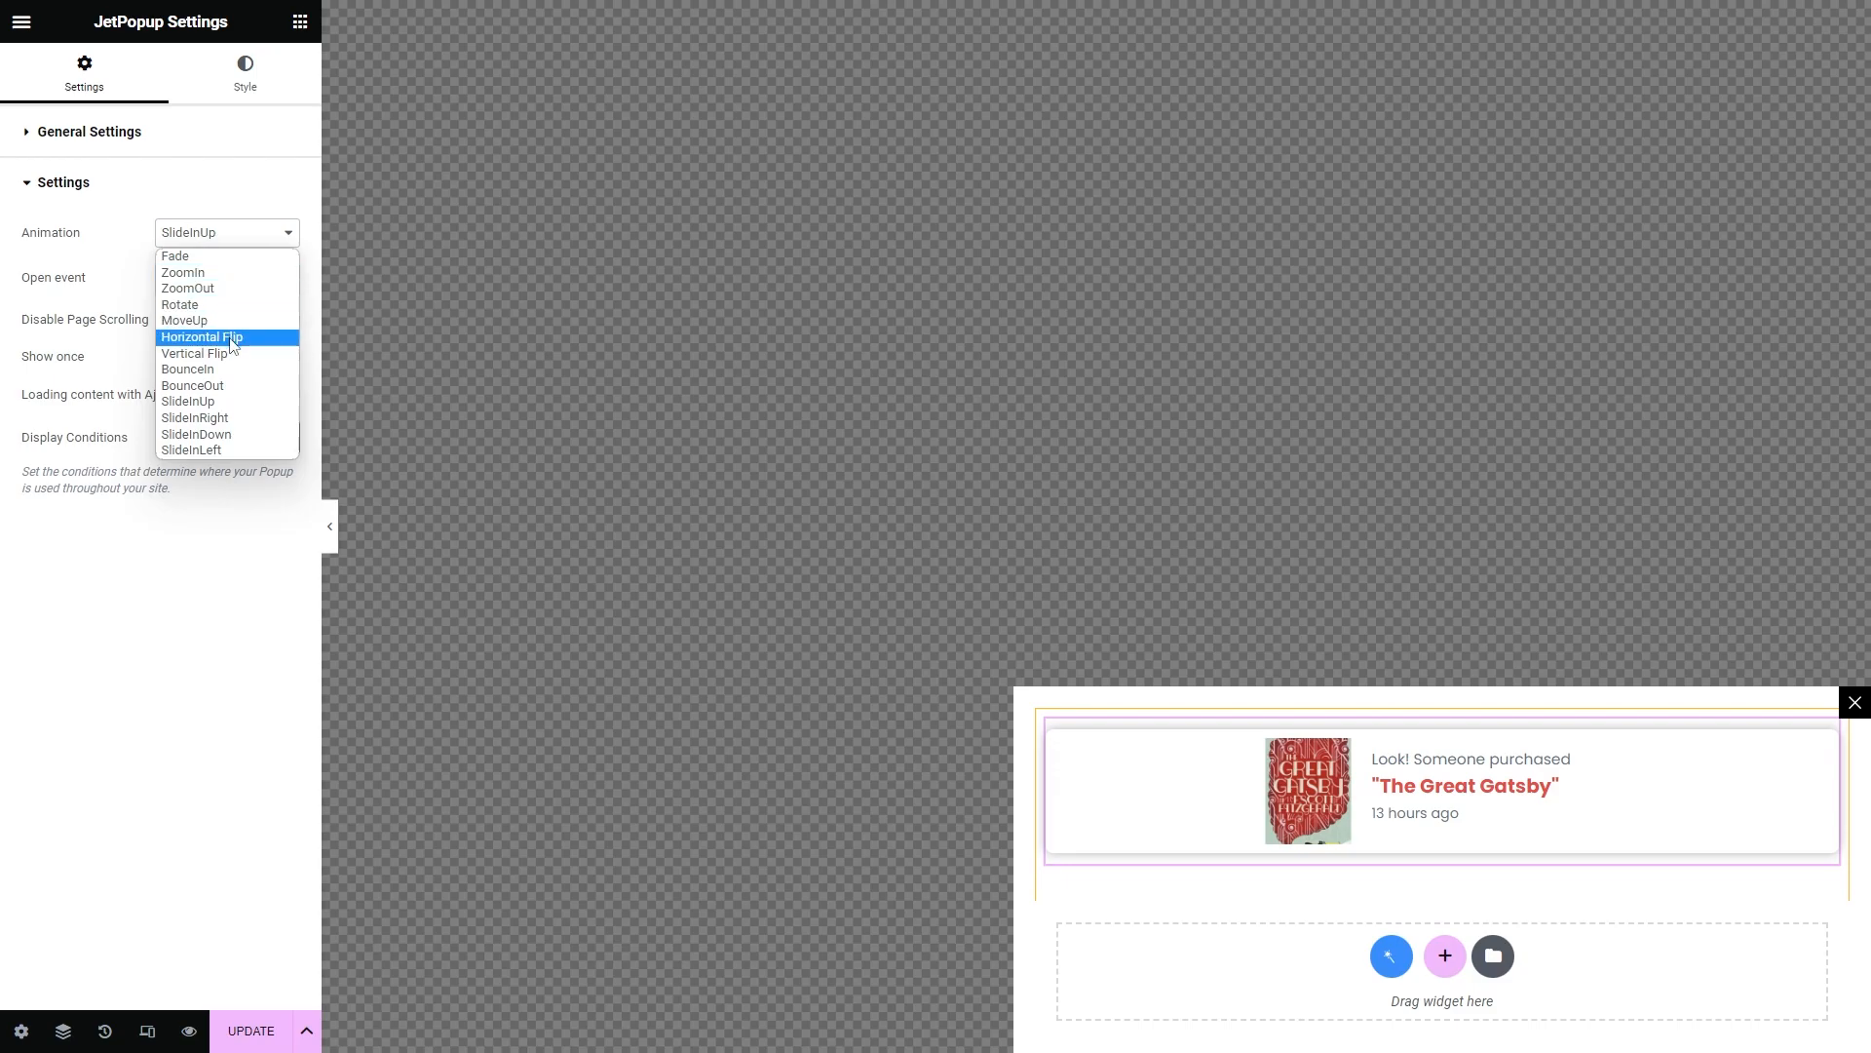
click(201, 337)
click(226, 233)
click(230, 274)
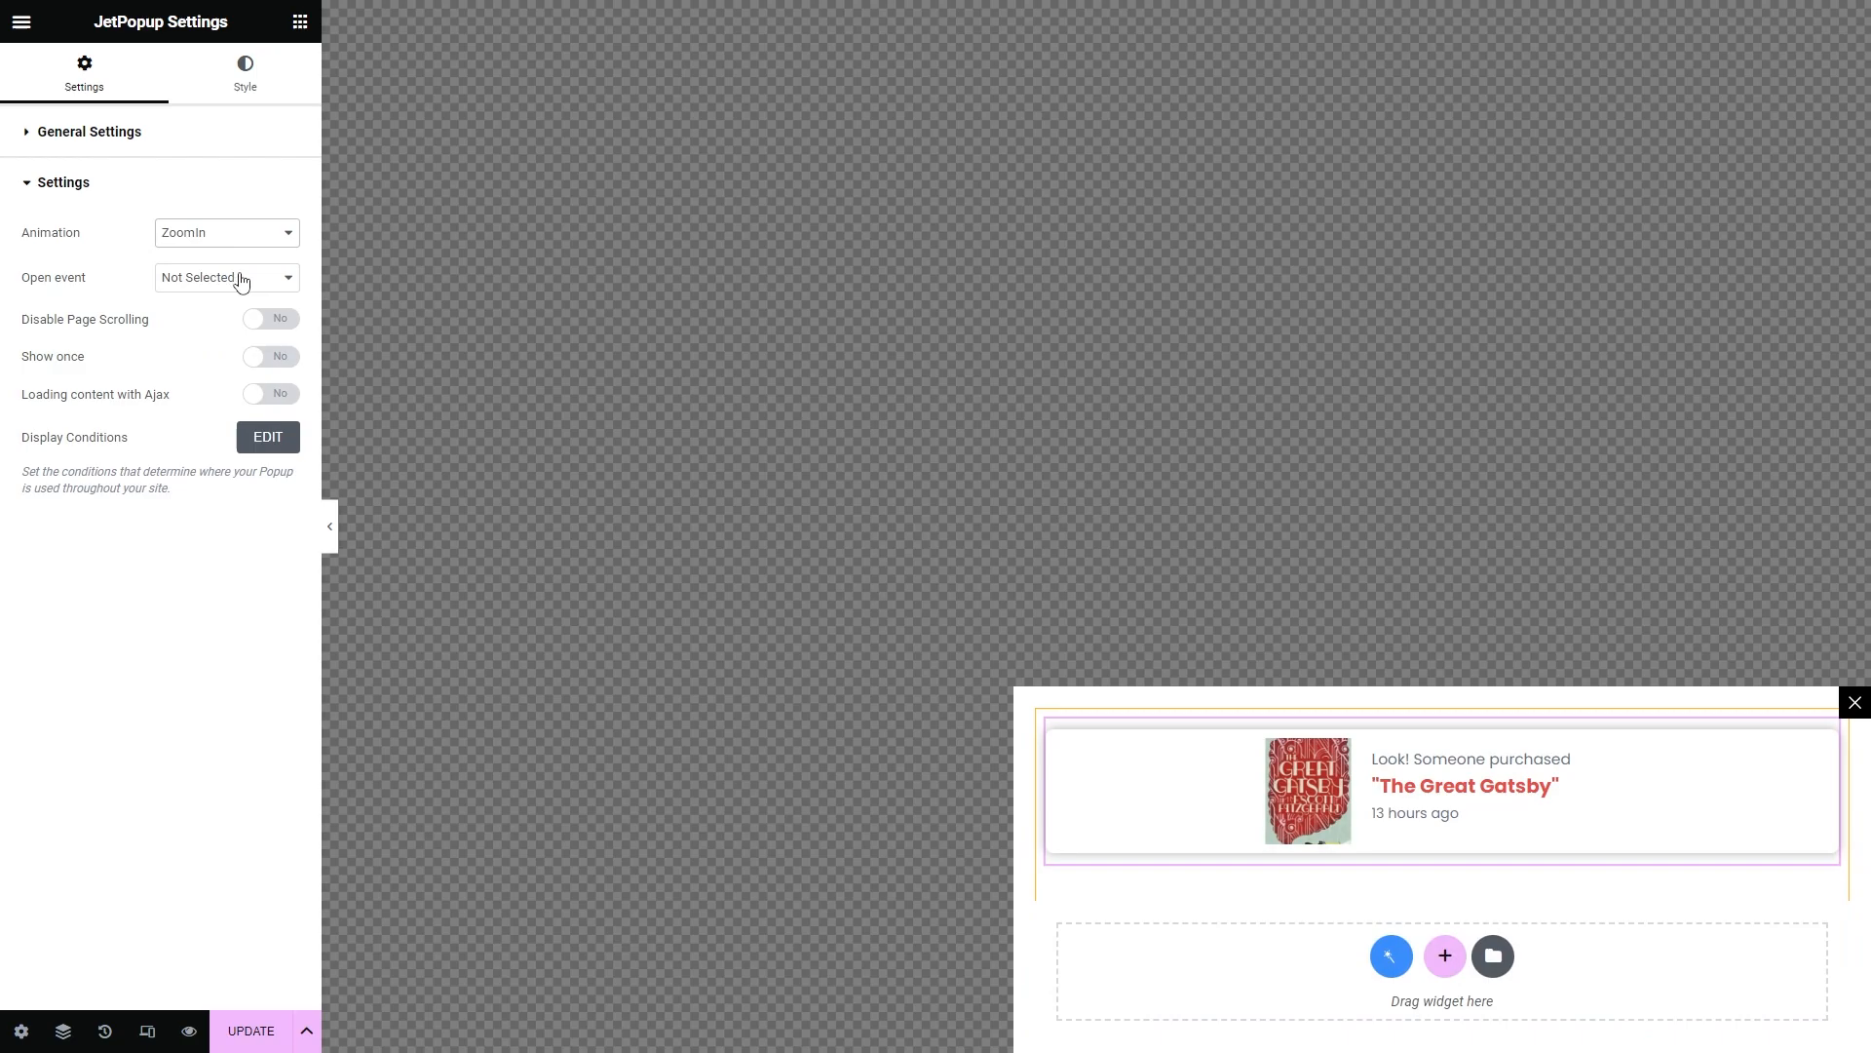
Step: Trigger the popup on visitor inactivity with a 4-second delay
click(265, 276)
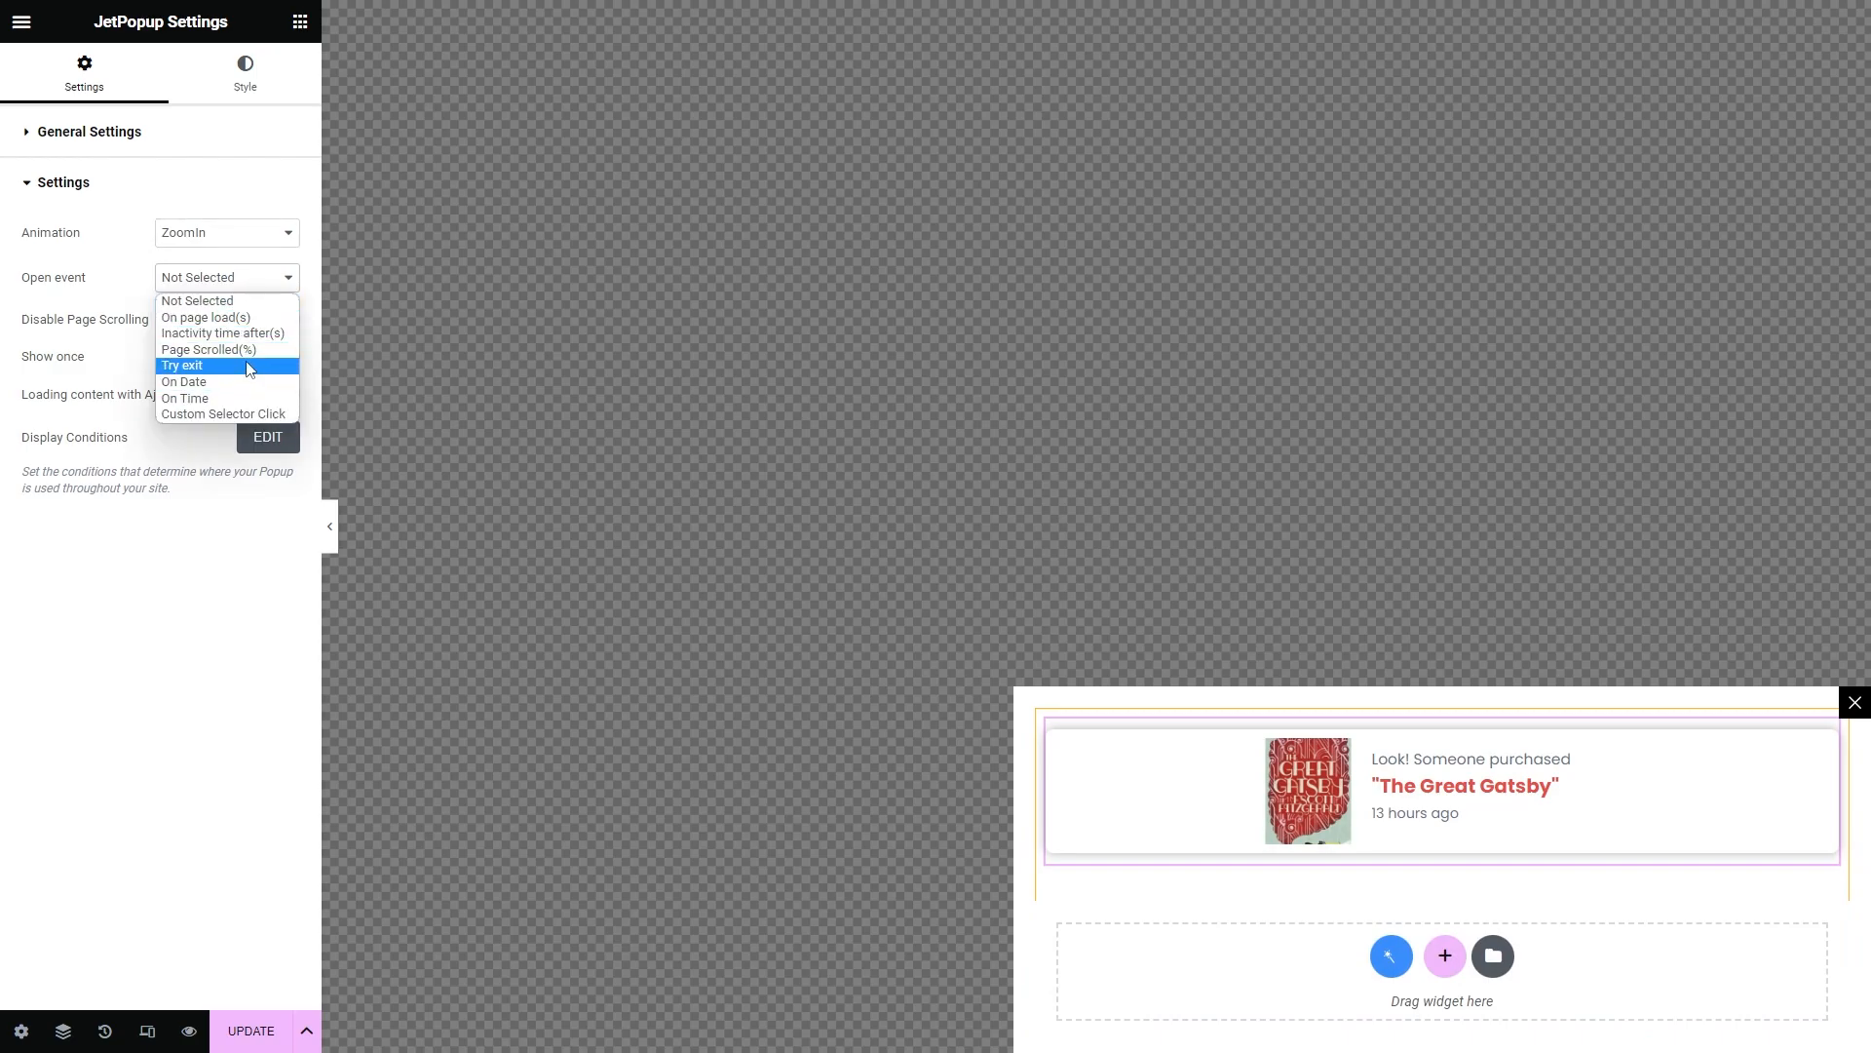
click(219, 331)
click(287, 316)
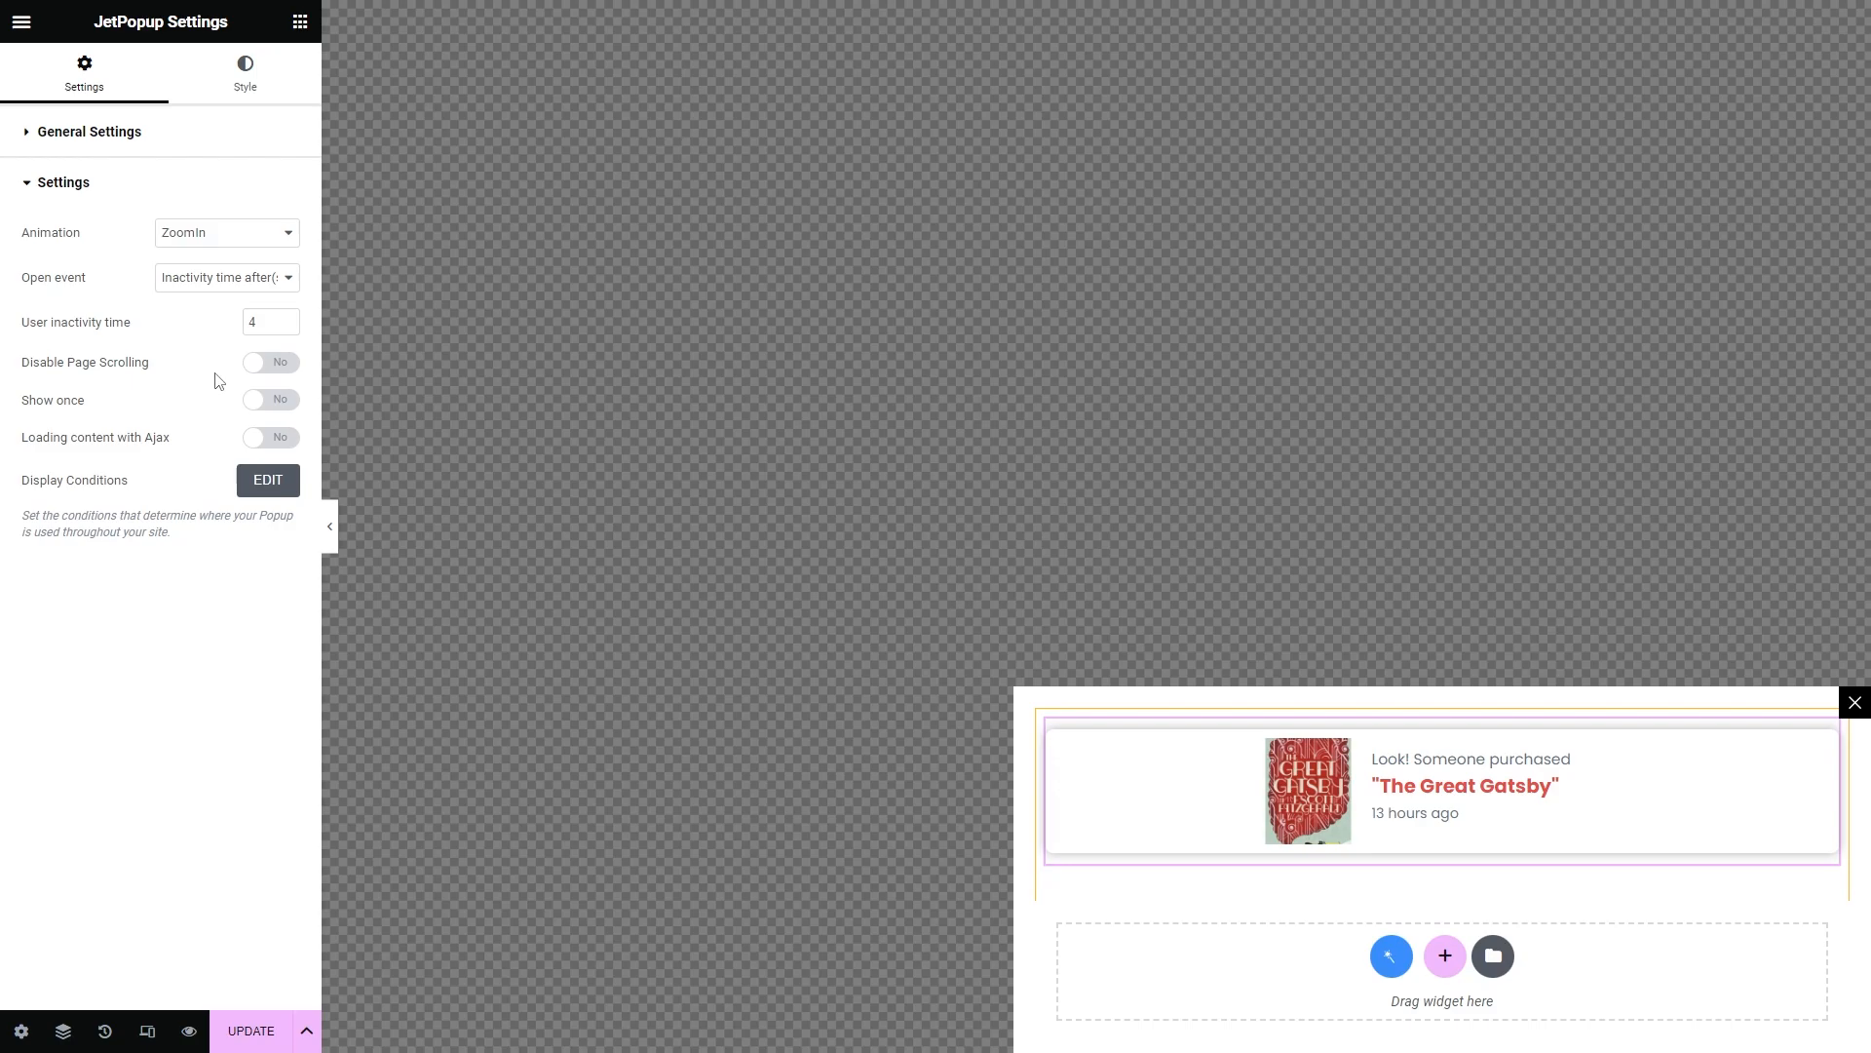
click(246, 71)
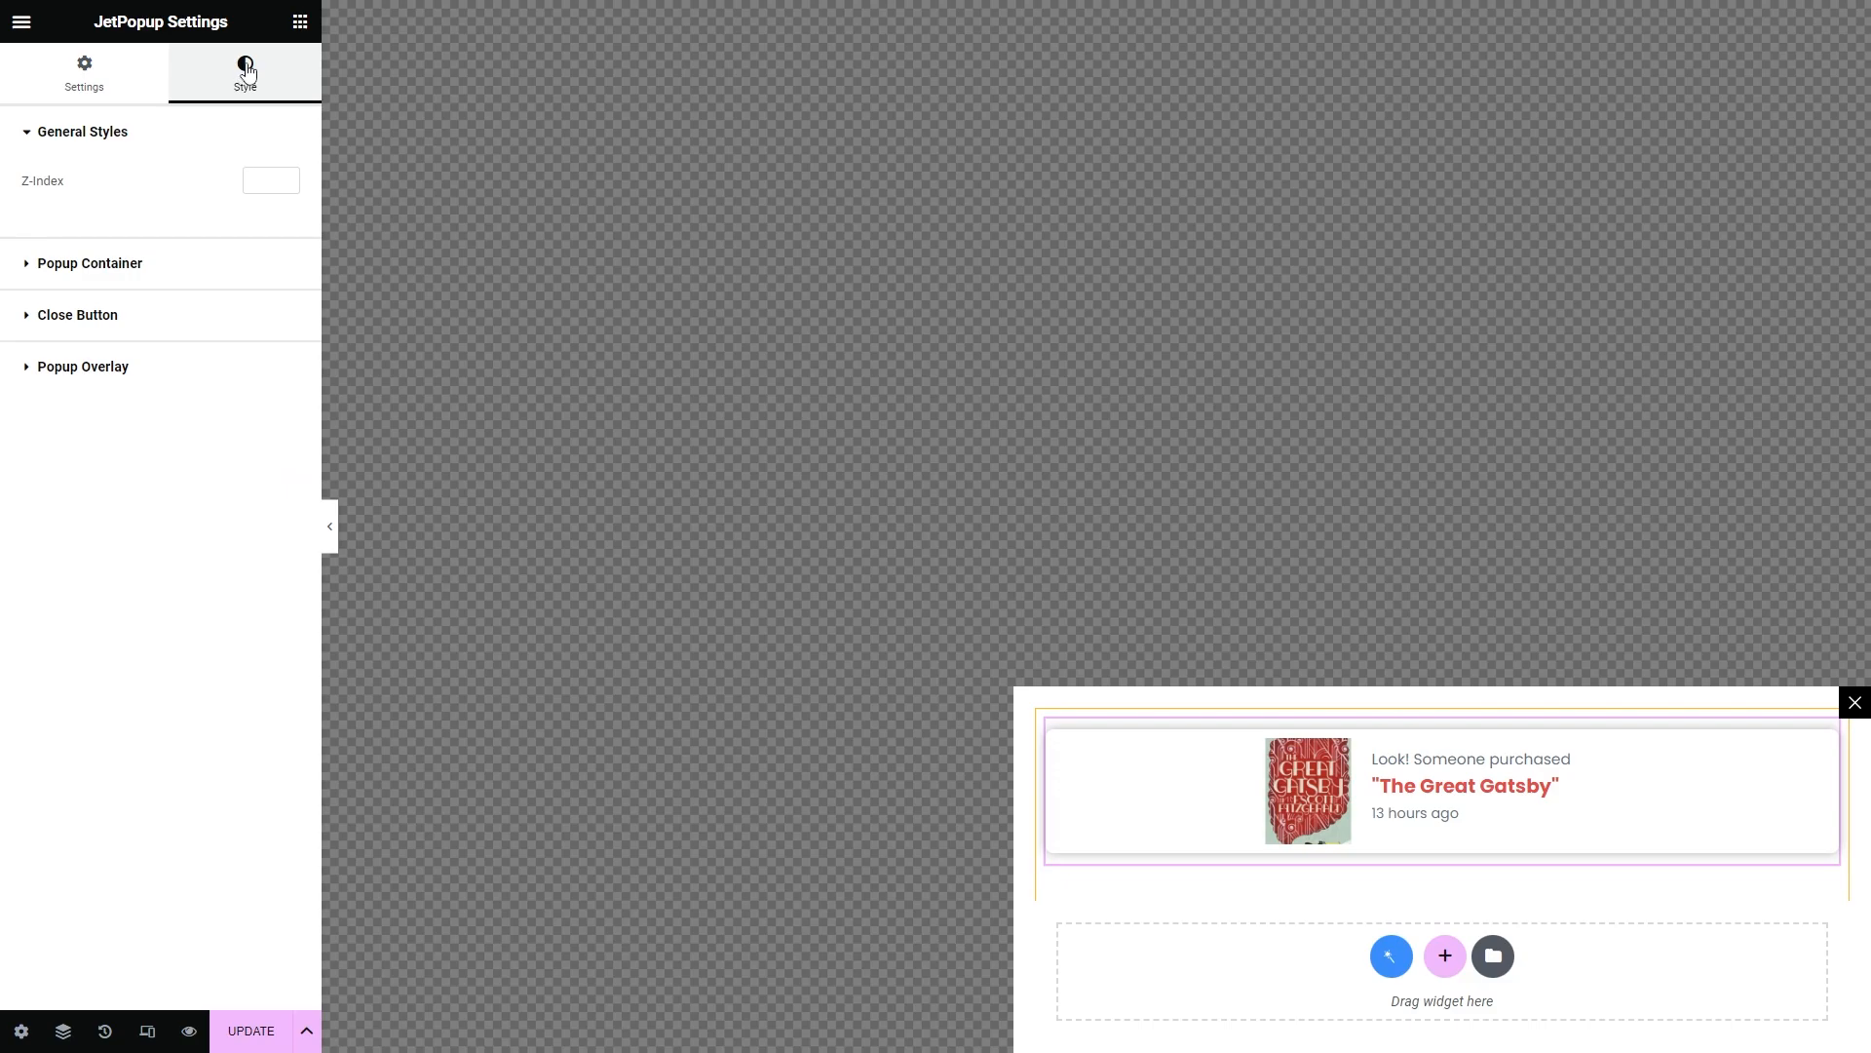
Step: Set the popup container width to 350 px with content positioned at the bottom
click(204, 135)
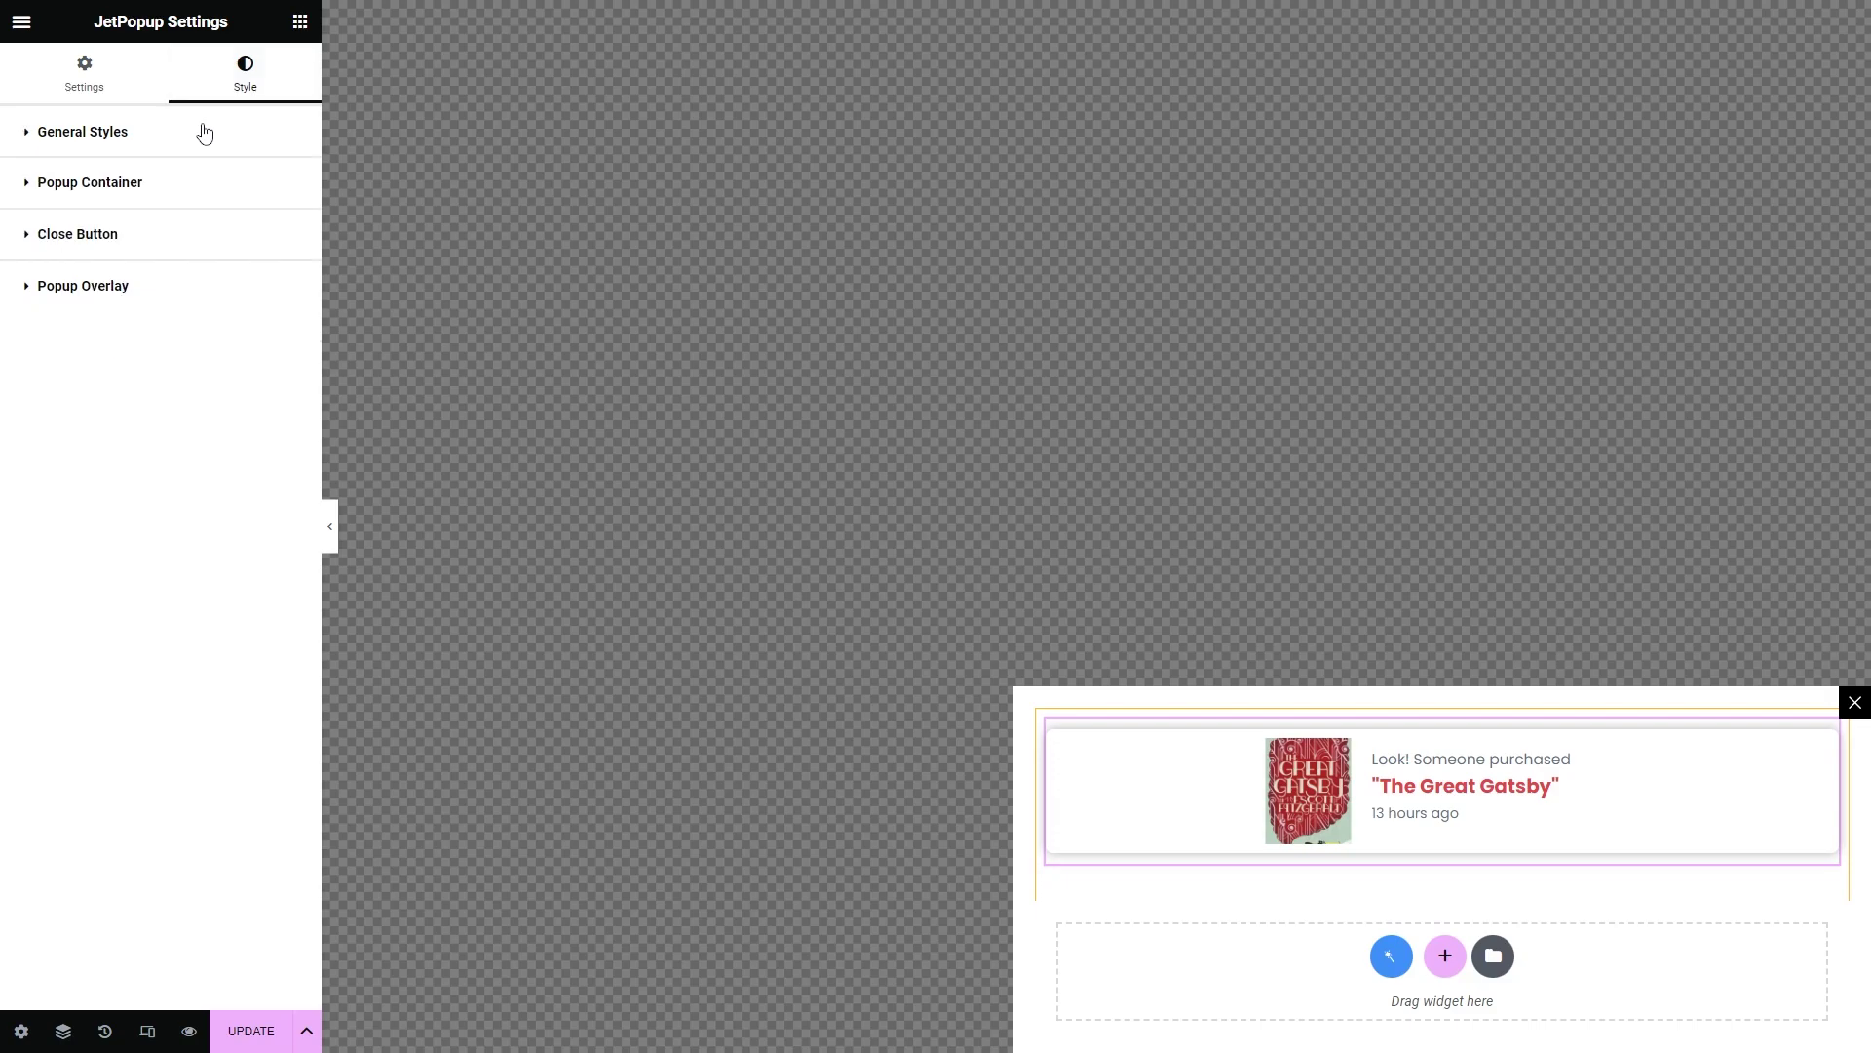
click(202, 182)
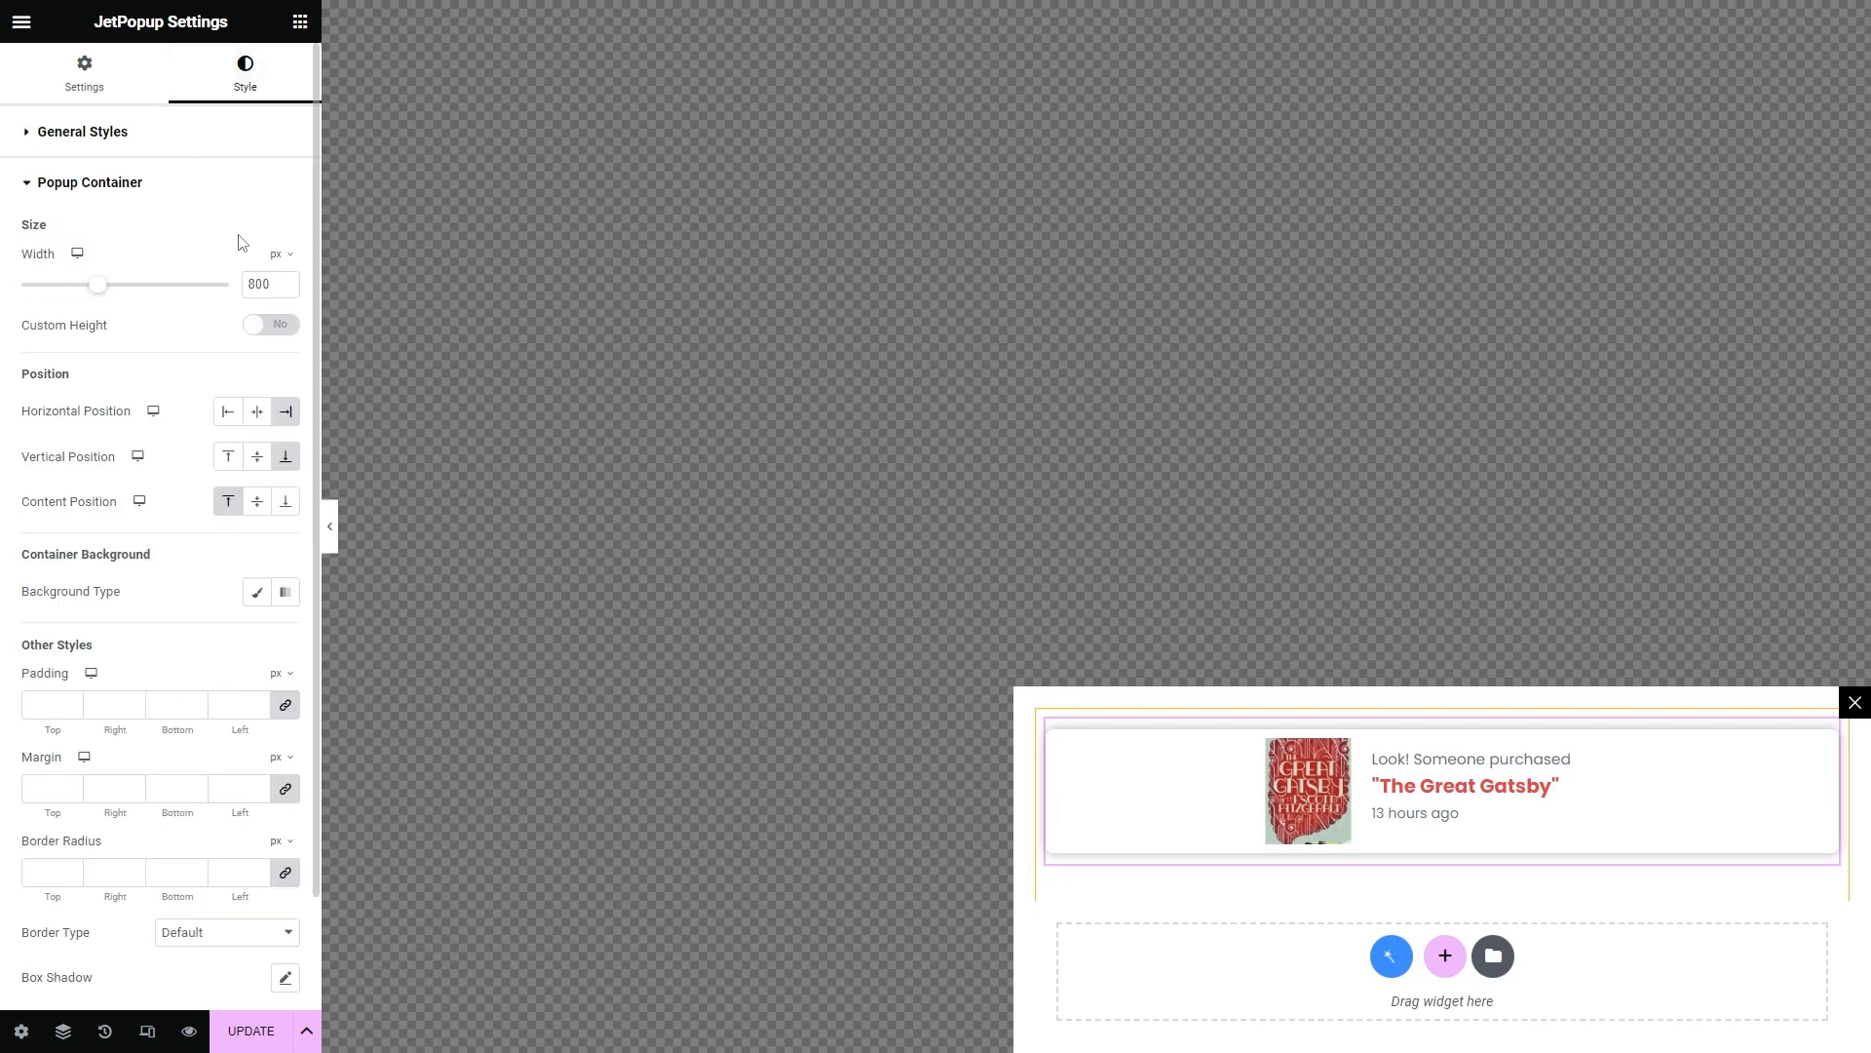
double_click(257, 283)
text(250)
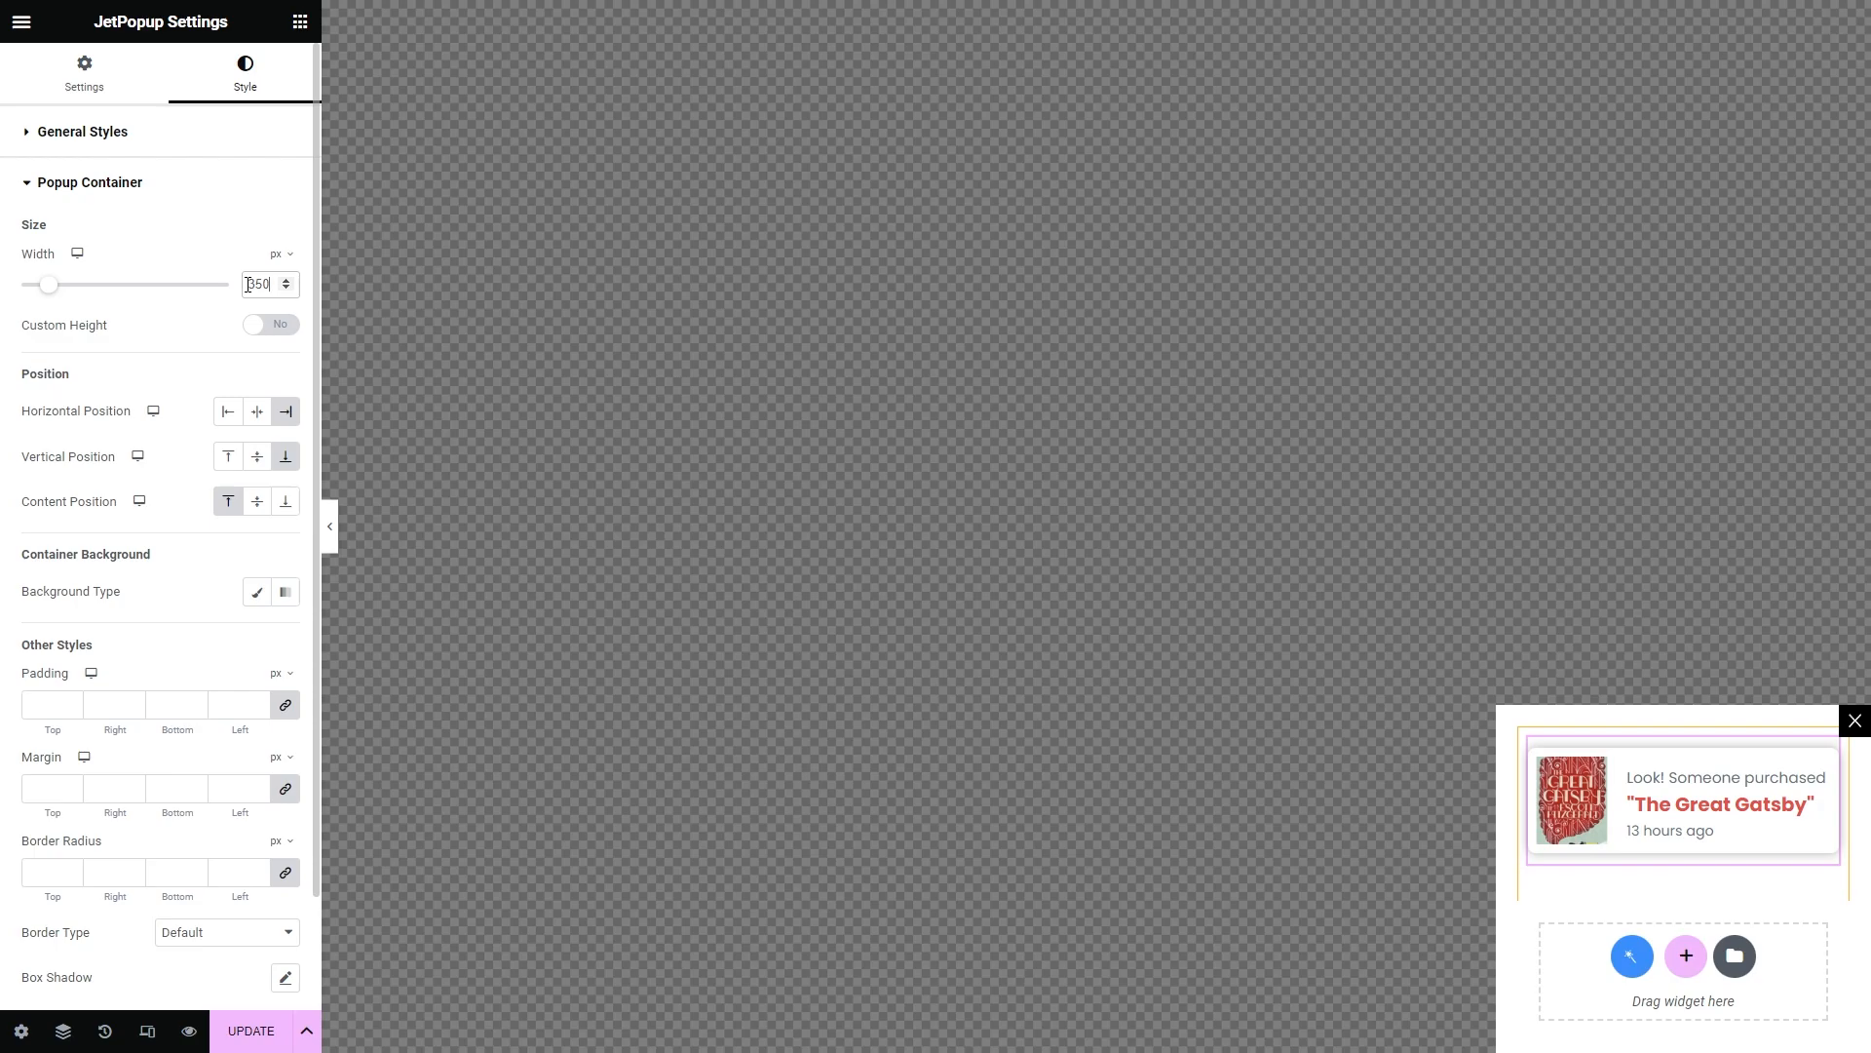
click(284, 503)
scroll(282, 508, down, 1)
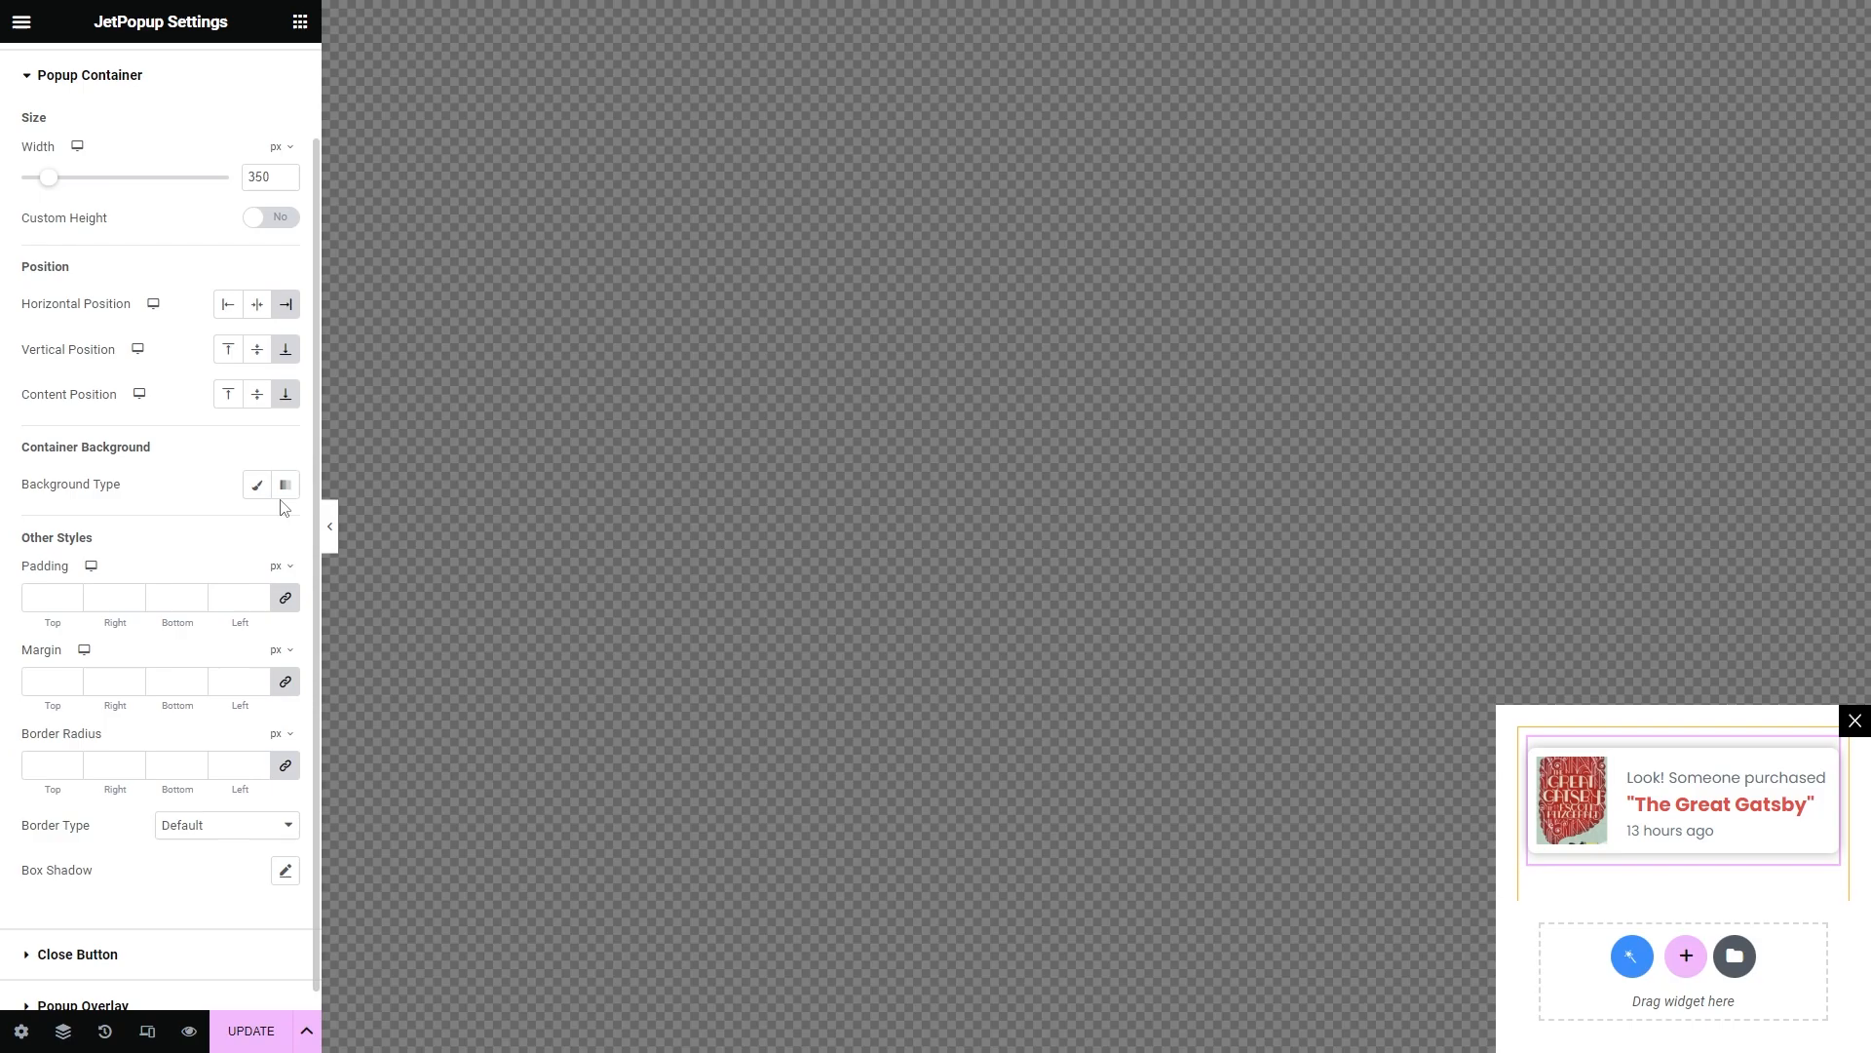
Step: Give the container a Classic background with fully transparent colour (alpha 0)
click(256, 485)
click(288, 529)
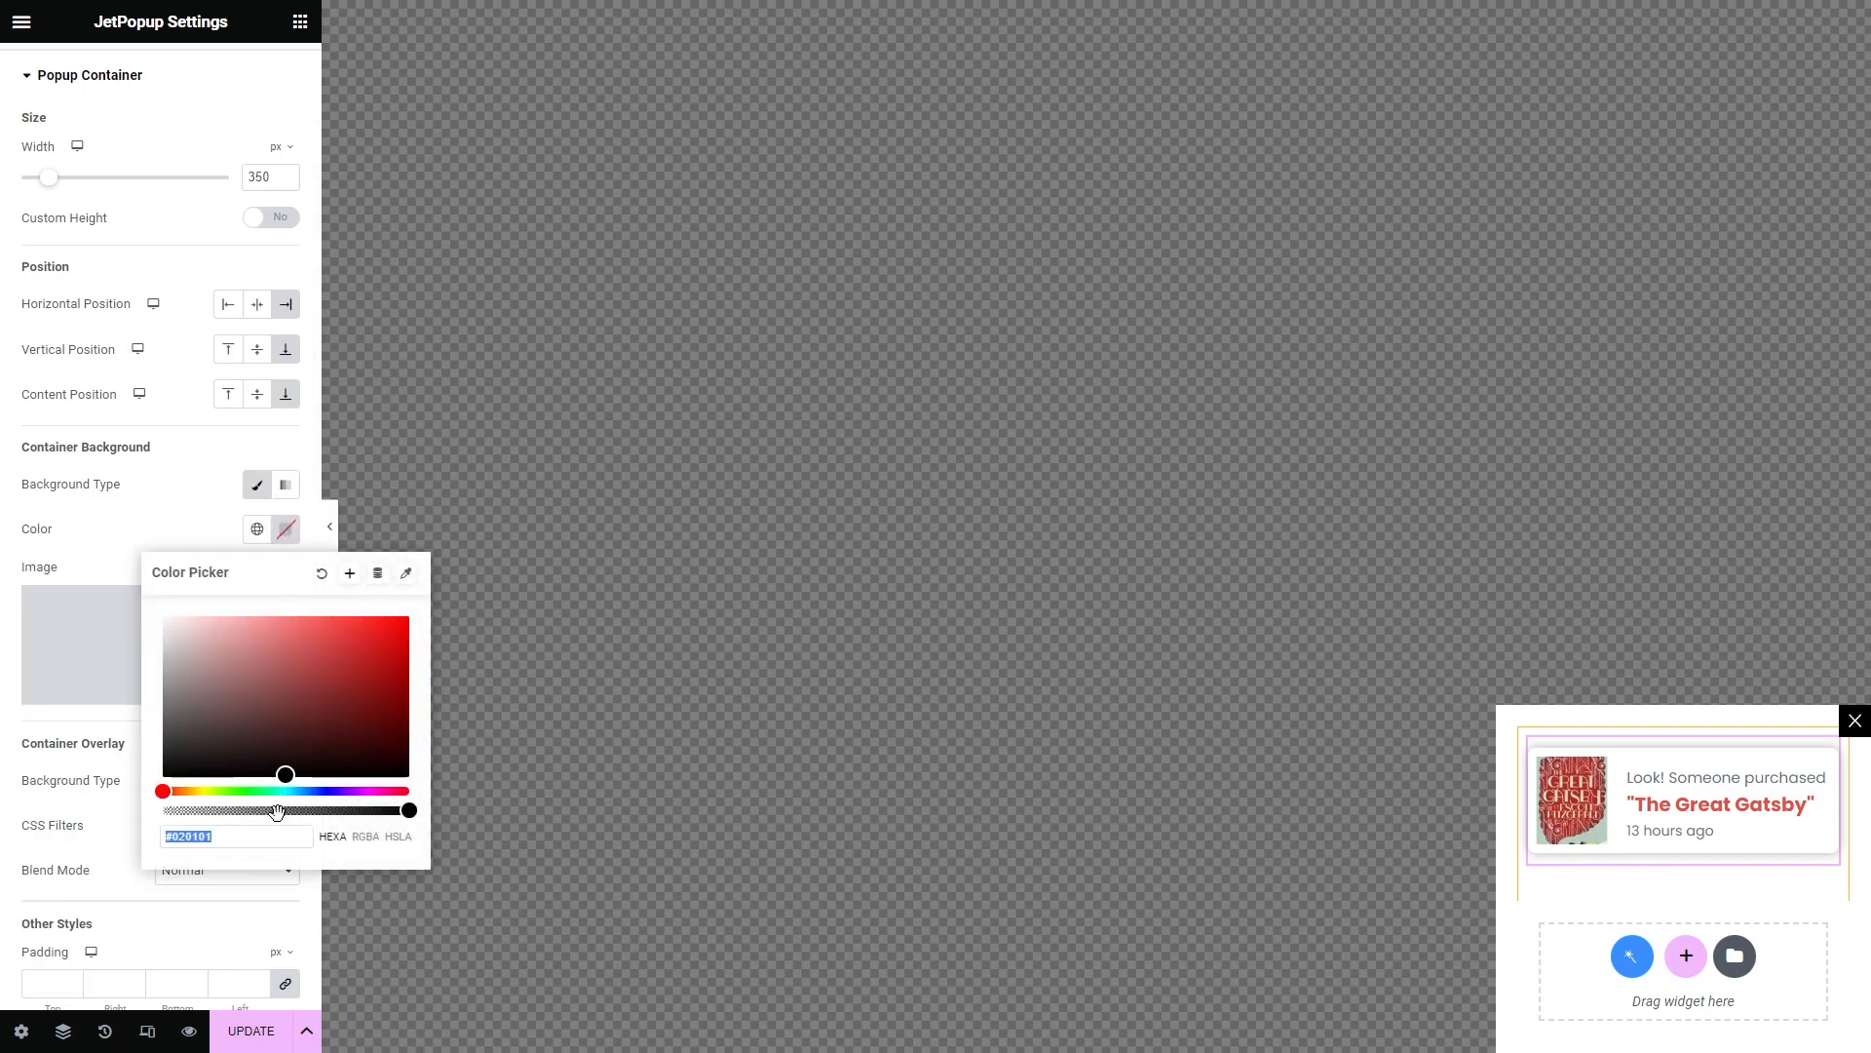
drag(407, 810, 151, 816)
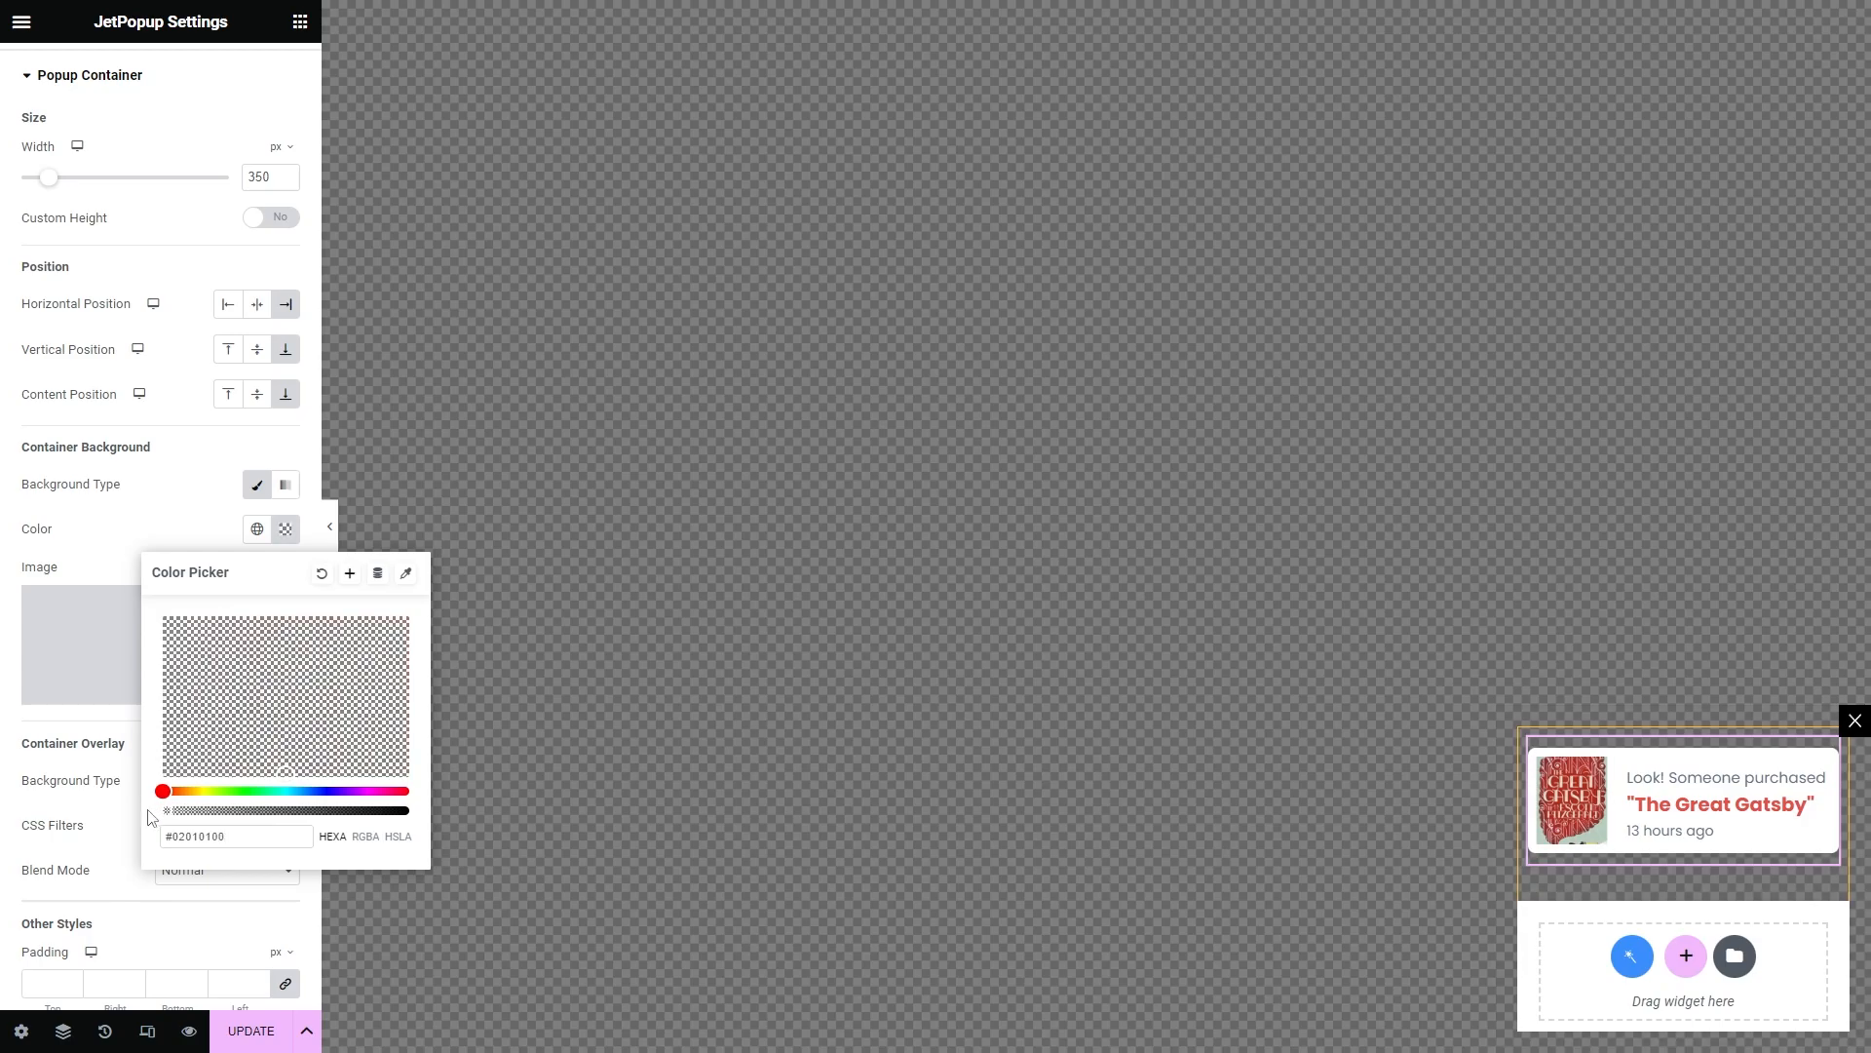
click(87, 725)
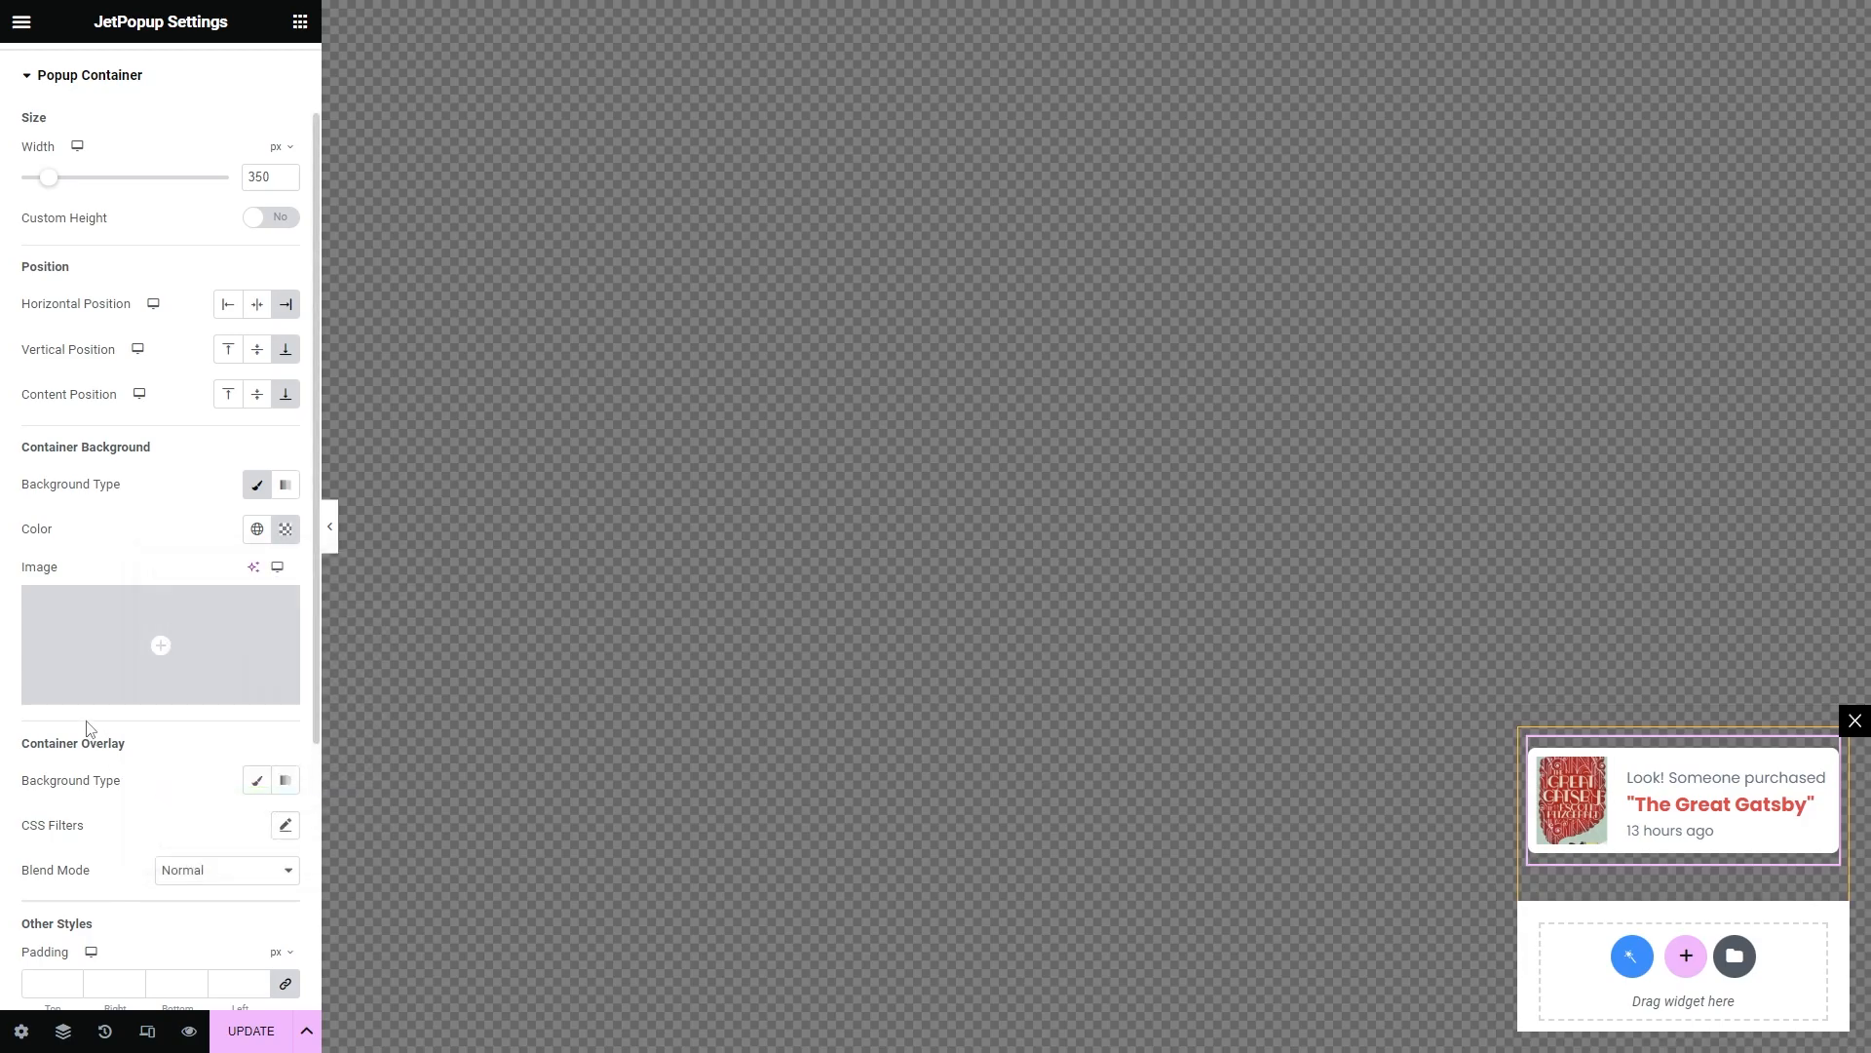
Step: Make the overlay a Classic fully transparent colour and link the margin values
click(257, 779)
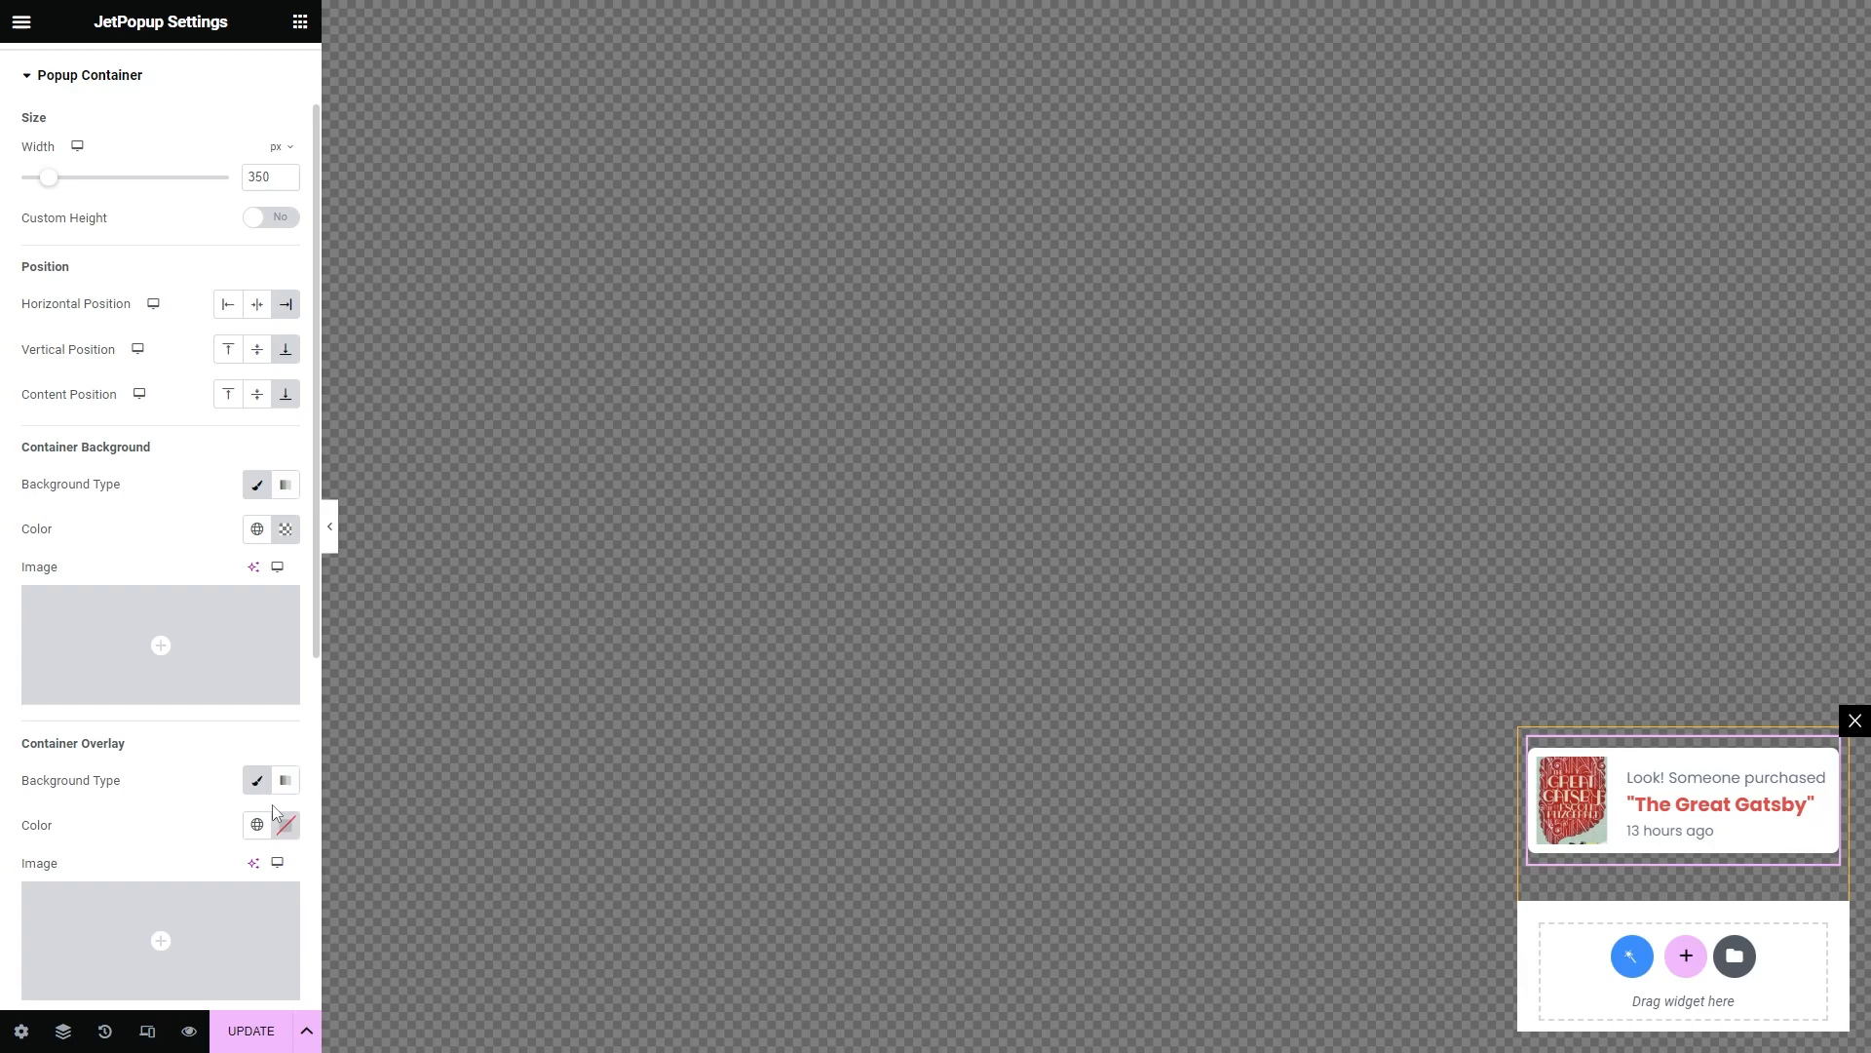
click(286, 826)
drag(409, 743, 161, 743)
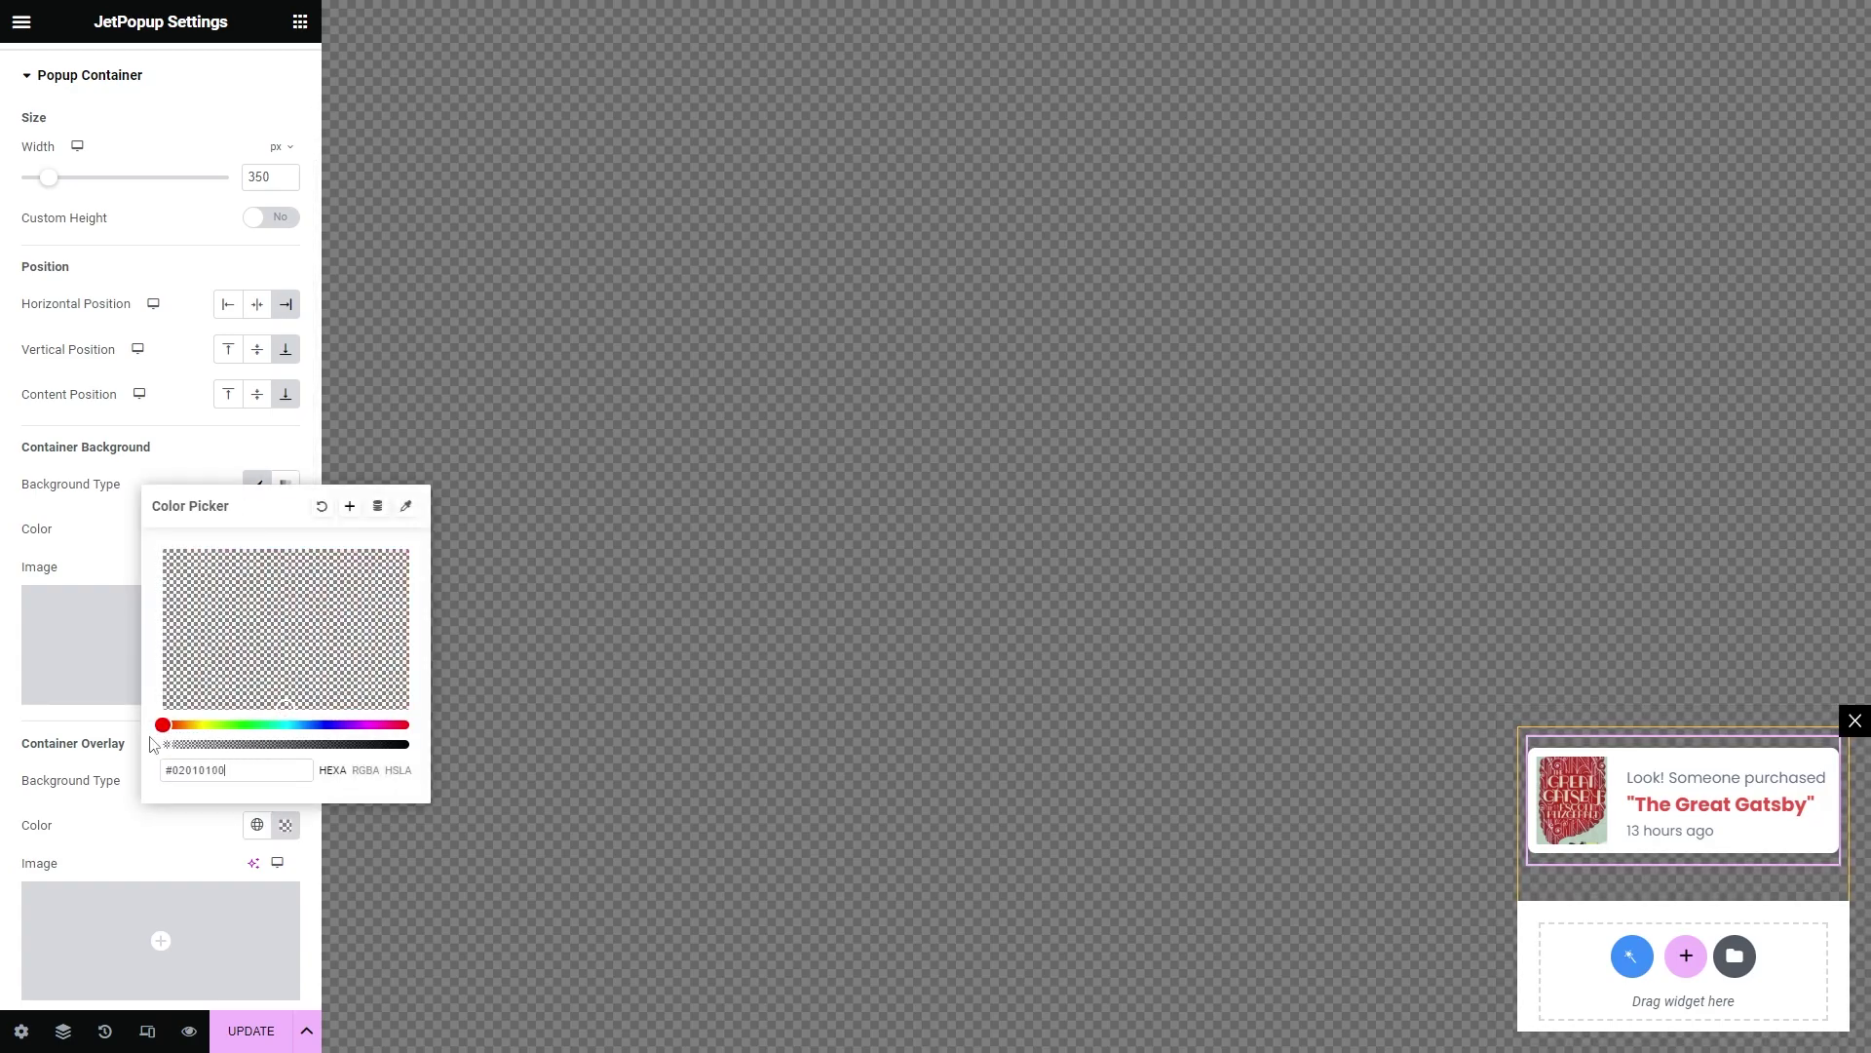
click(144, 832)
scroll(143, 831, down, 5)
scroll(144, 732, down, 3)
click(287, 662)
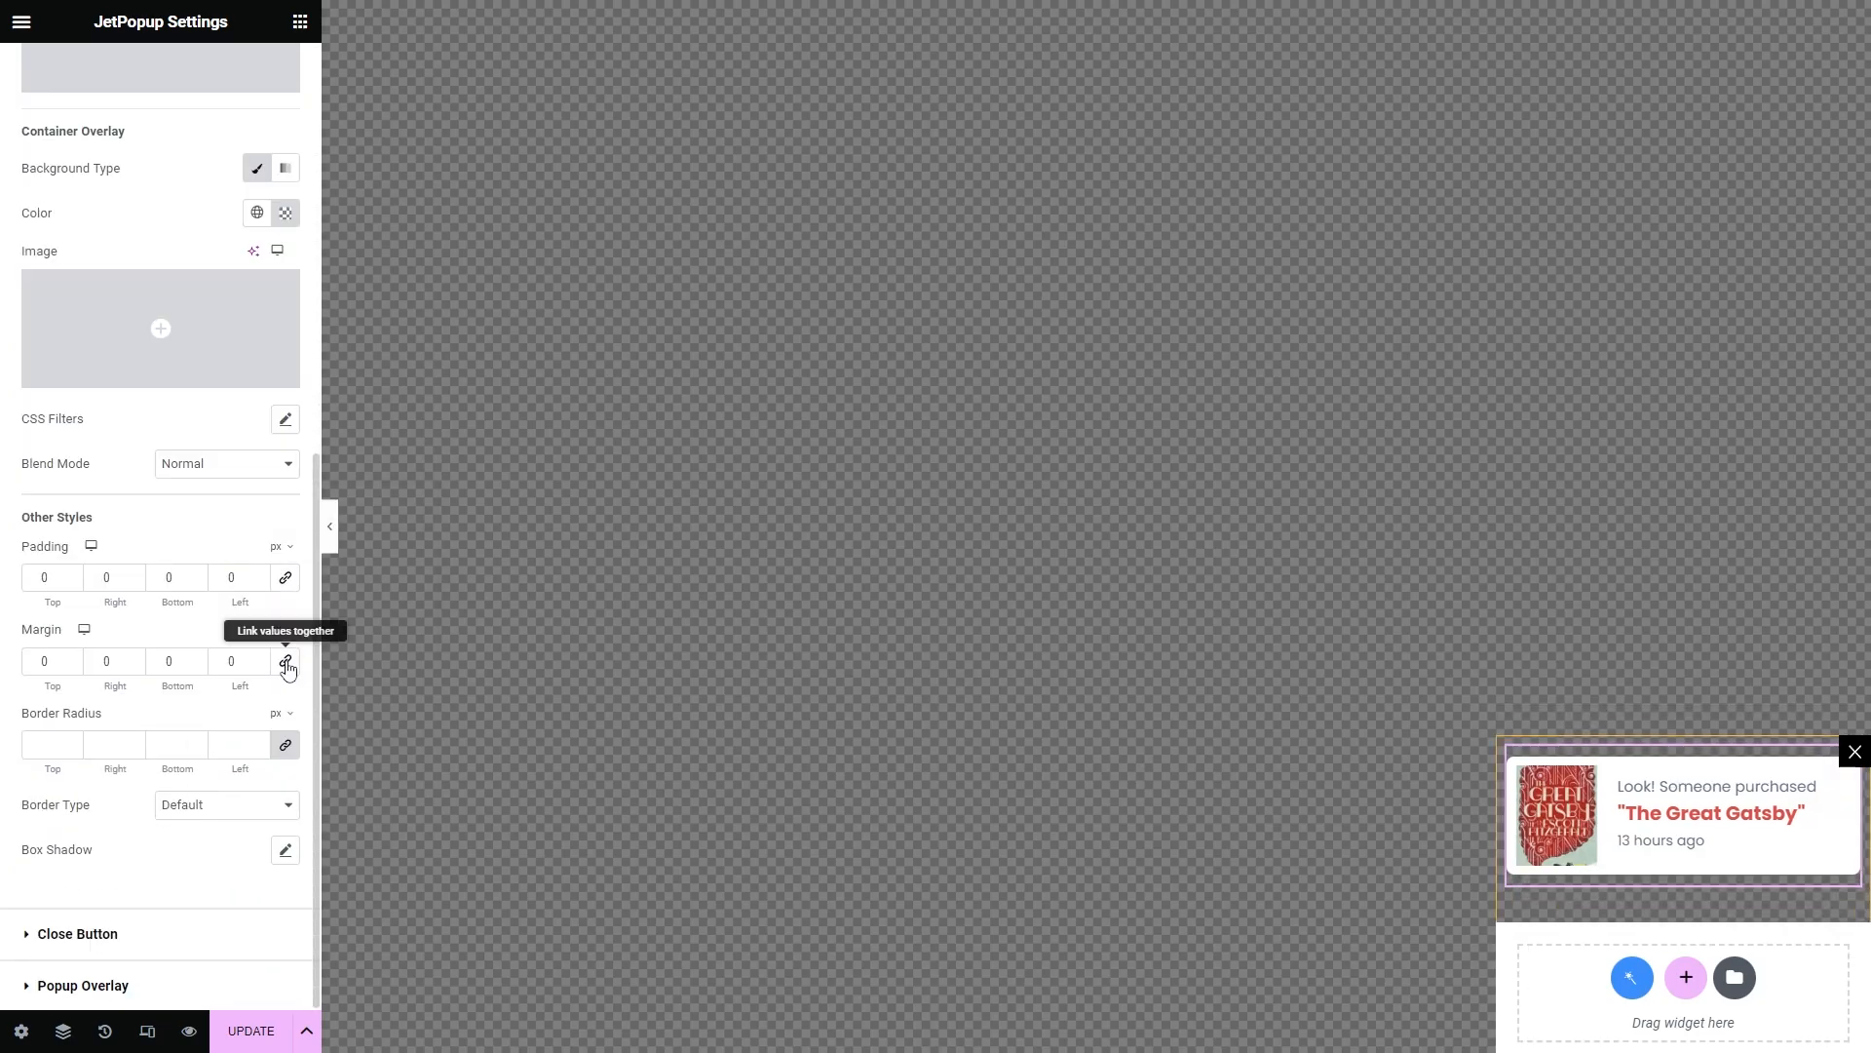
Step: Offset the close icon with Translate X -7 and Y 18
click(78, 933)
click(285, 508)
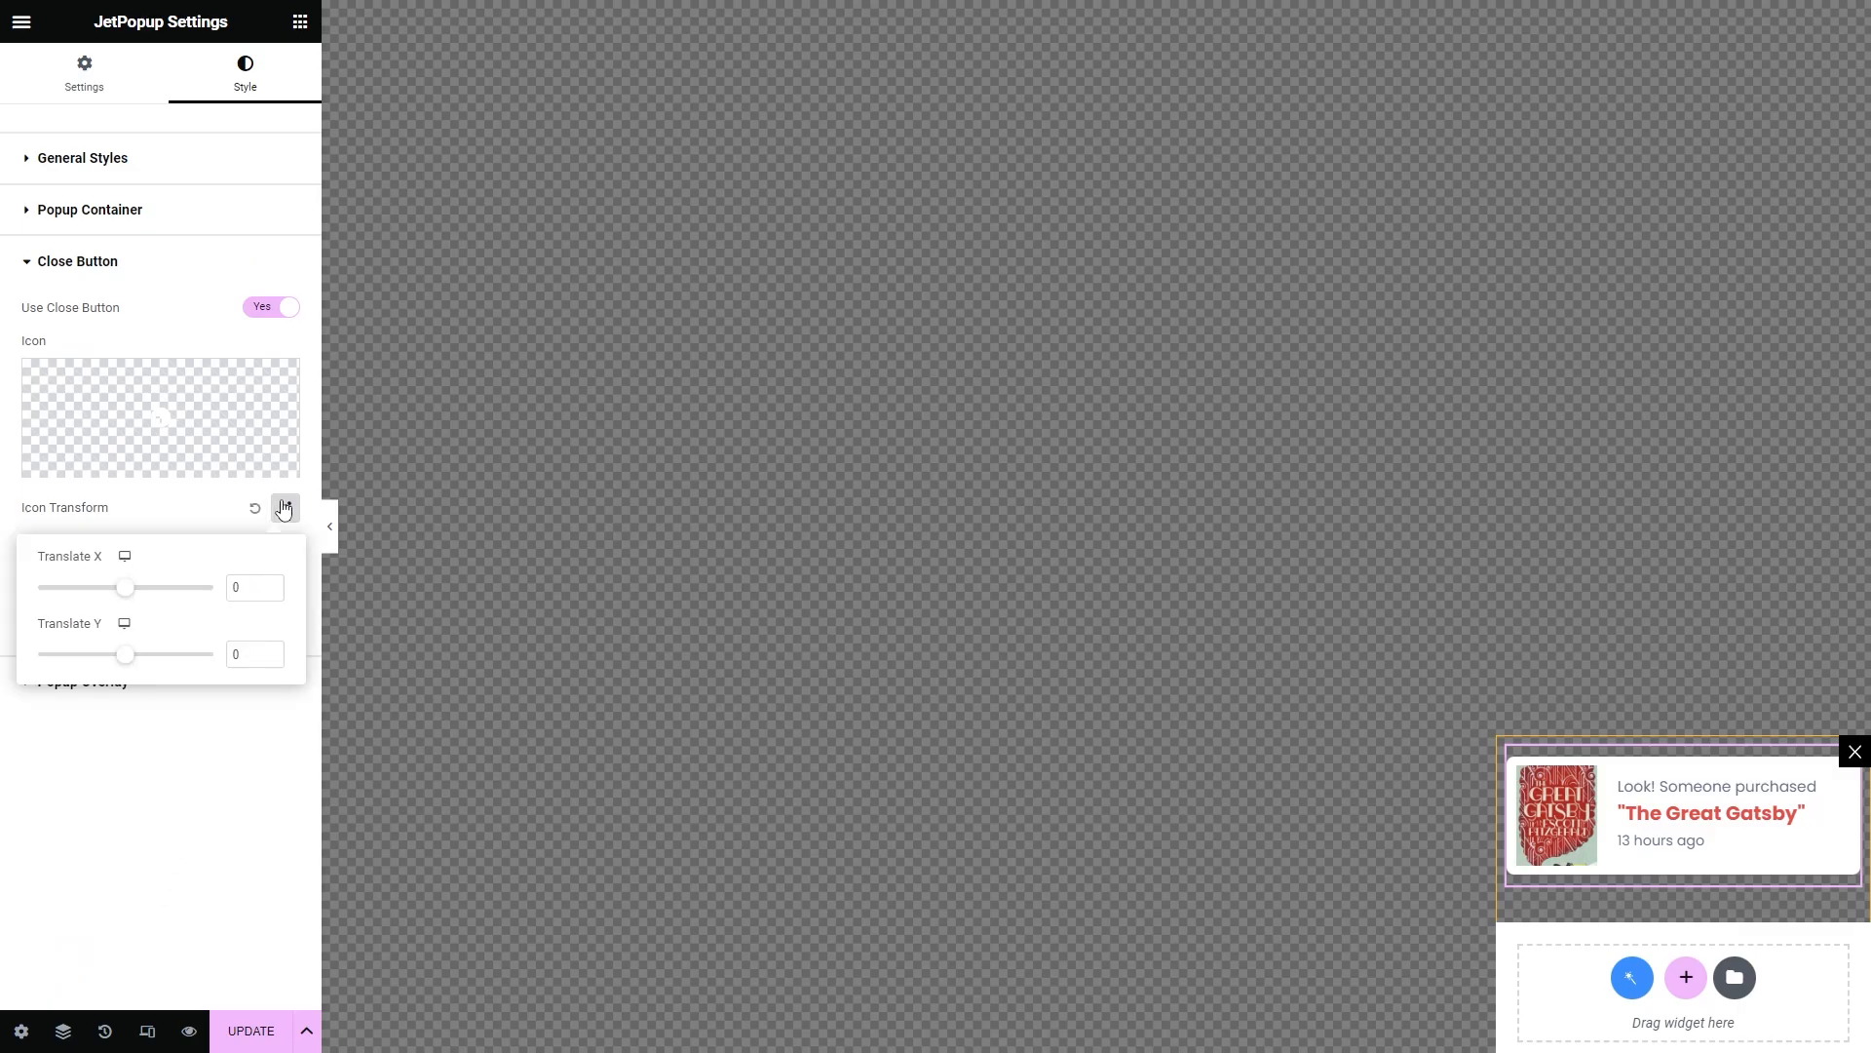
click(245, 586)
text(-7)
click(246, 653)
text(18)
click(229, 696)
Step: Make the close icon dark on a transparent background and update the popup
click(285, 597)
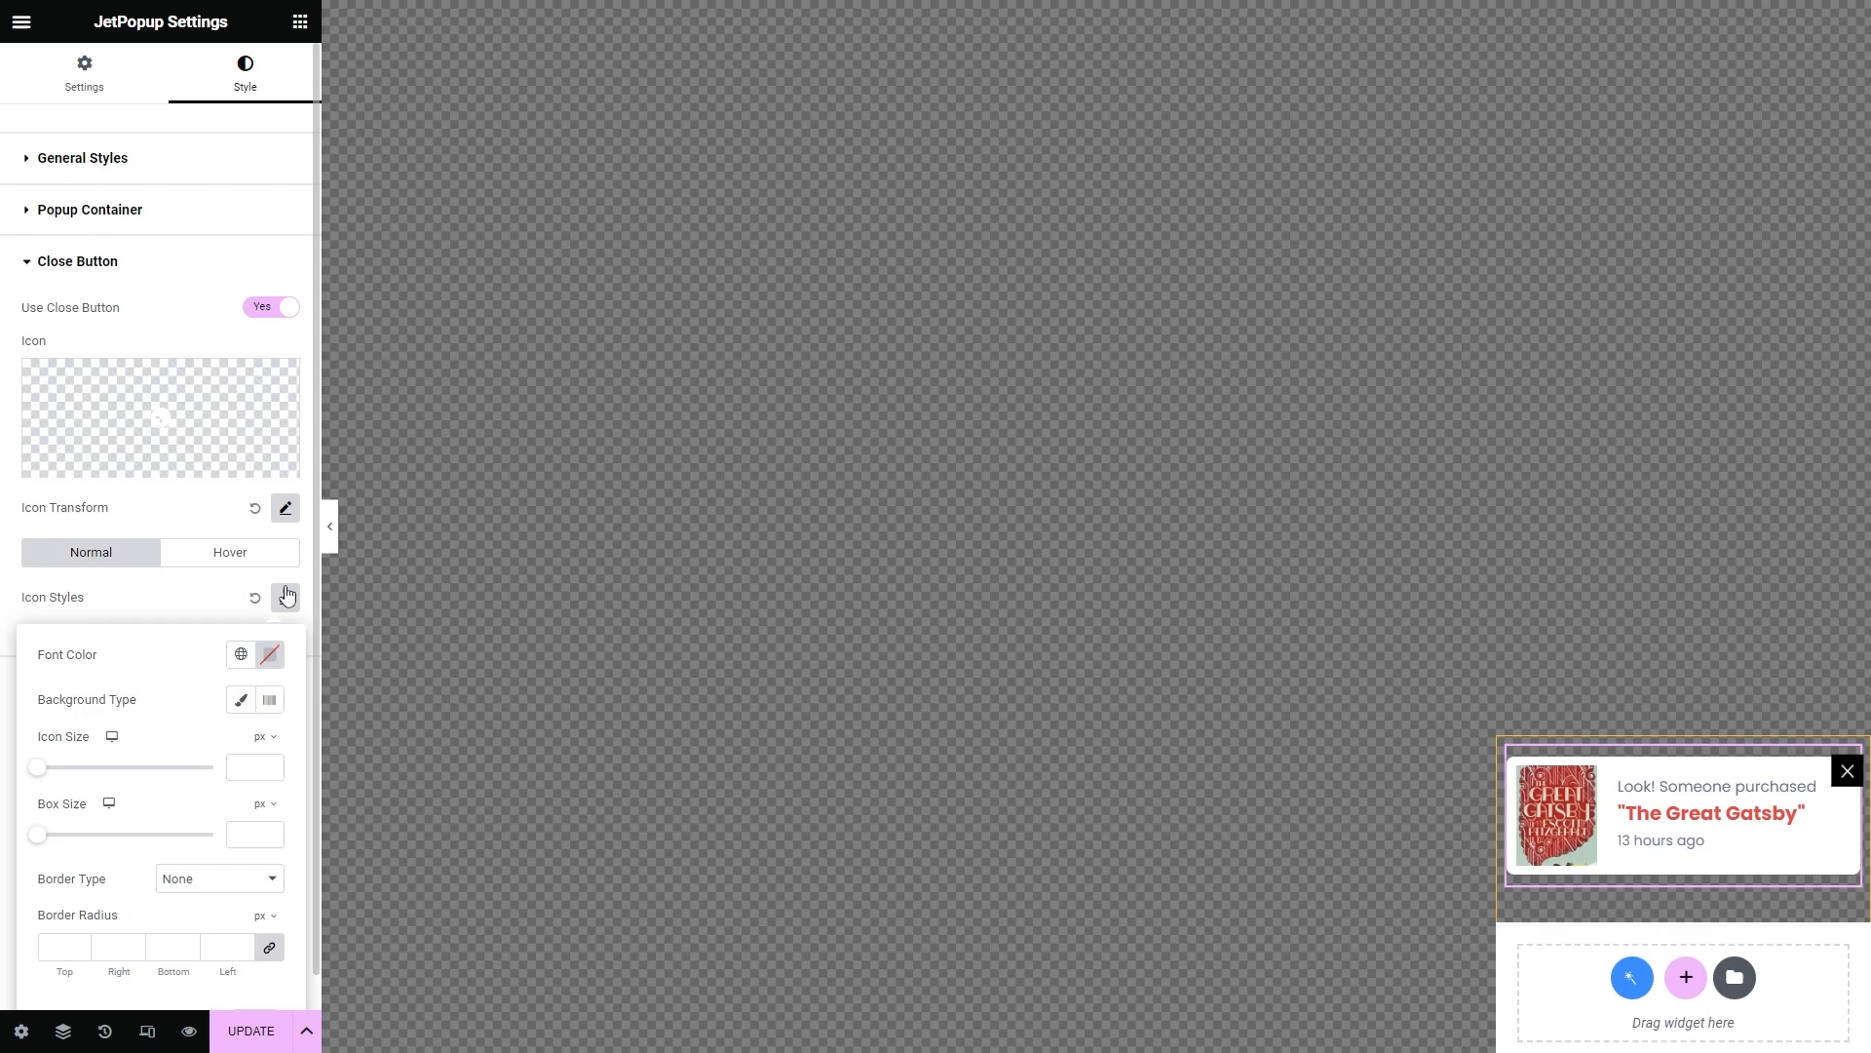
click(269, 653)
drag(151, 804, 150, 862)
click(67, 654)
click(241, 700)
click(269, 745)
click(161, 731)
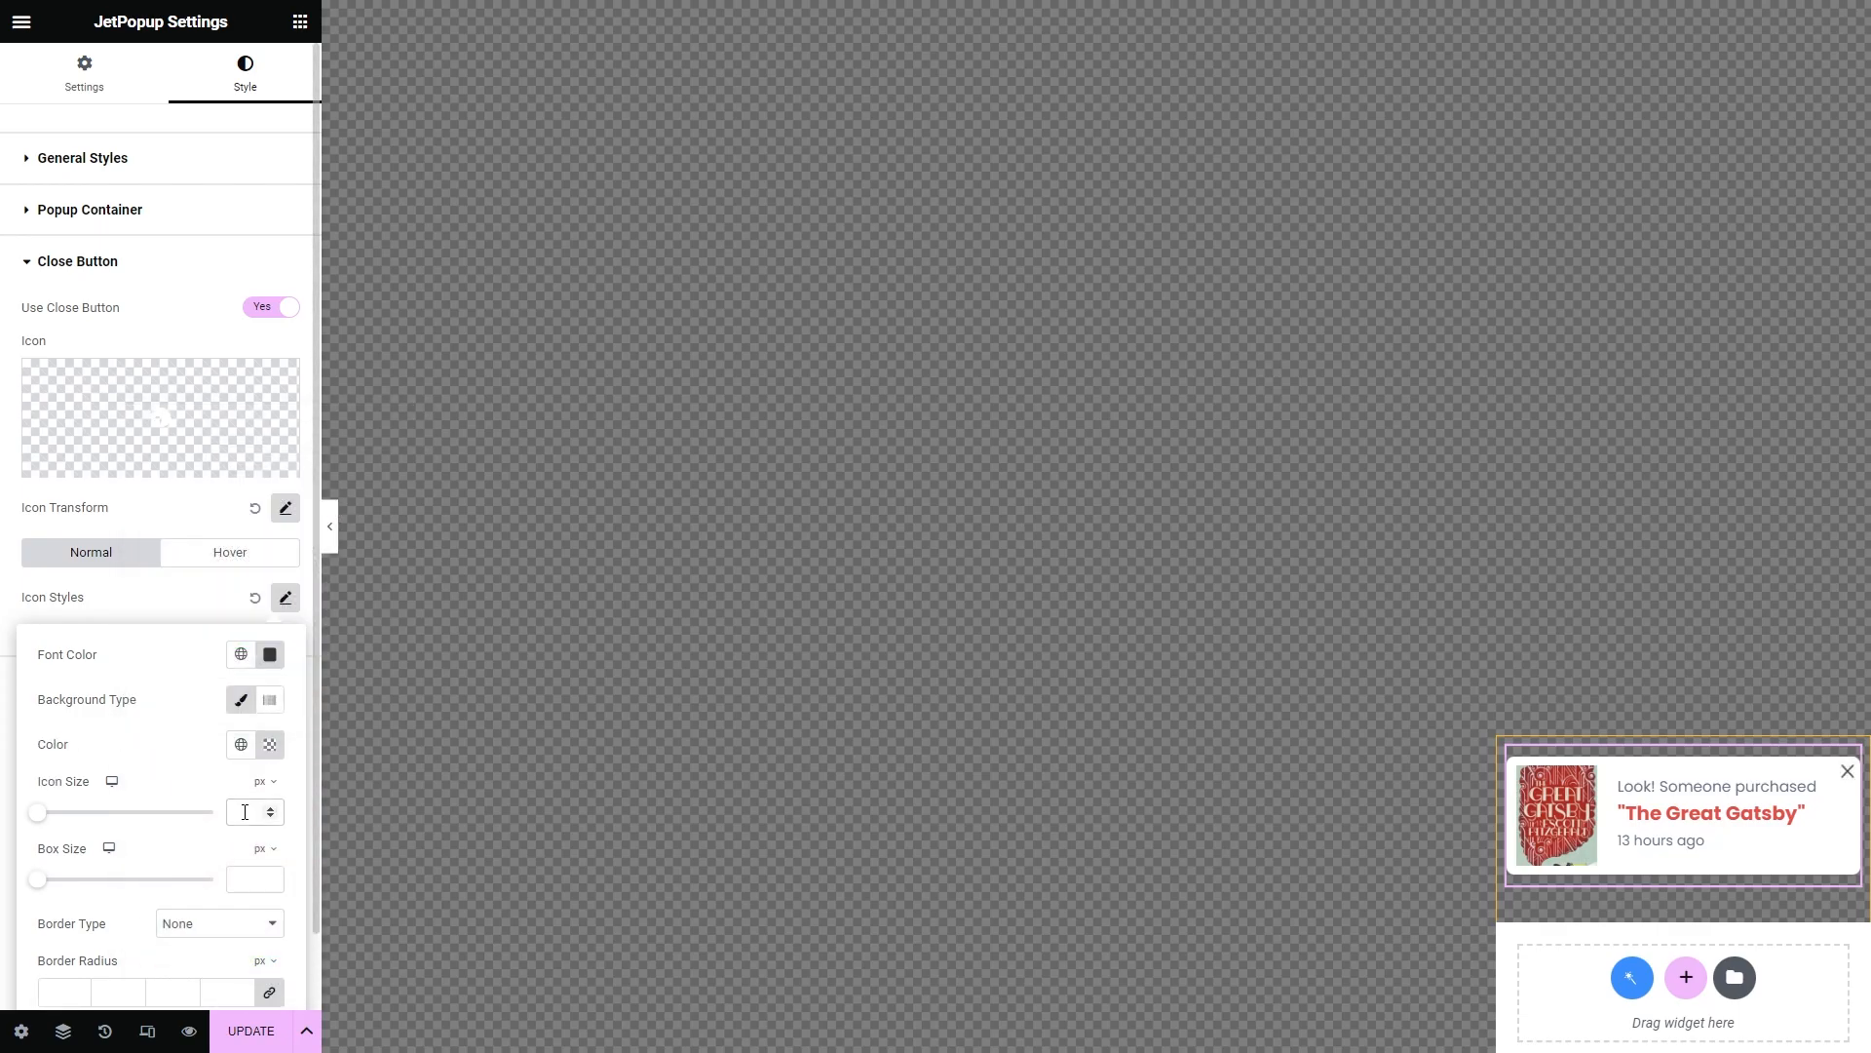
click(179, 602)
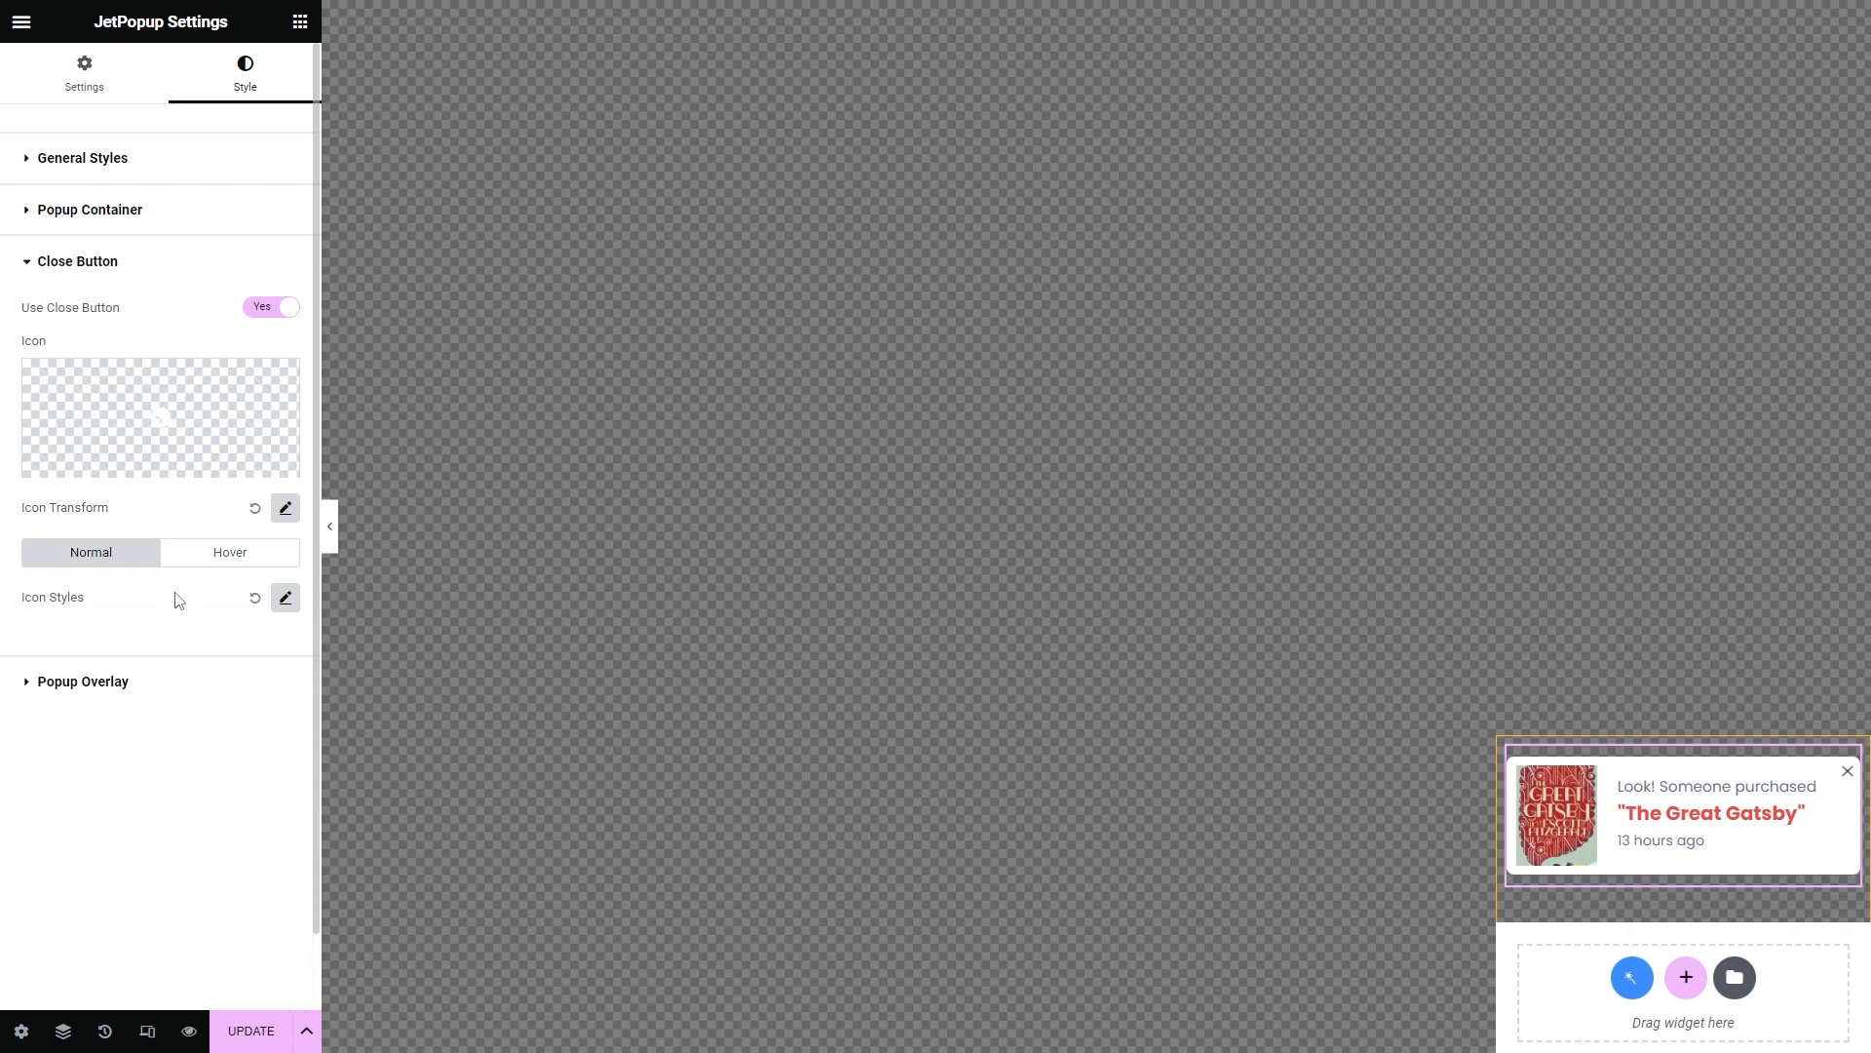
click(250, 1030)
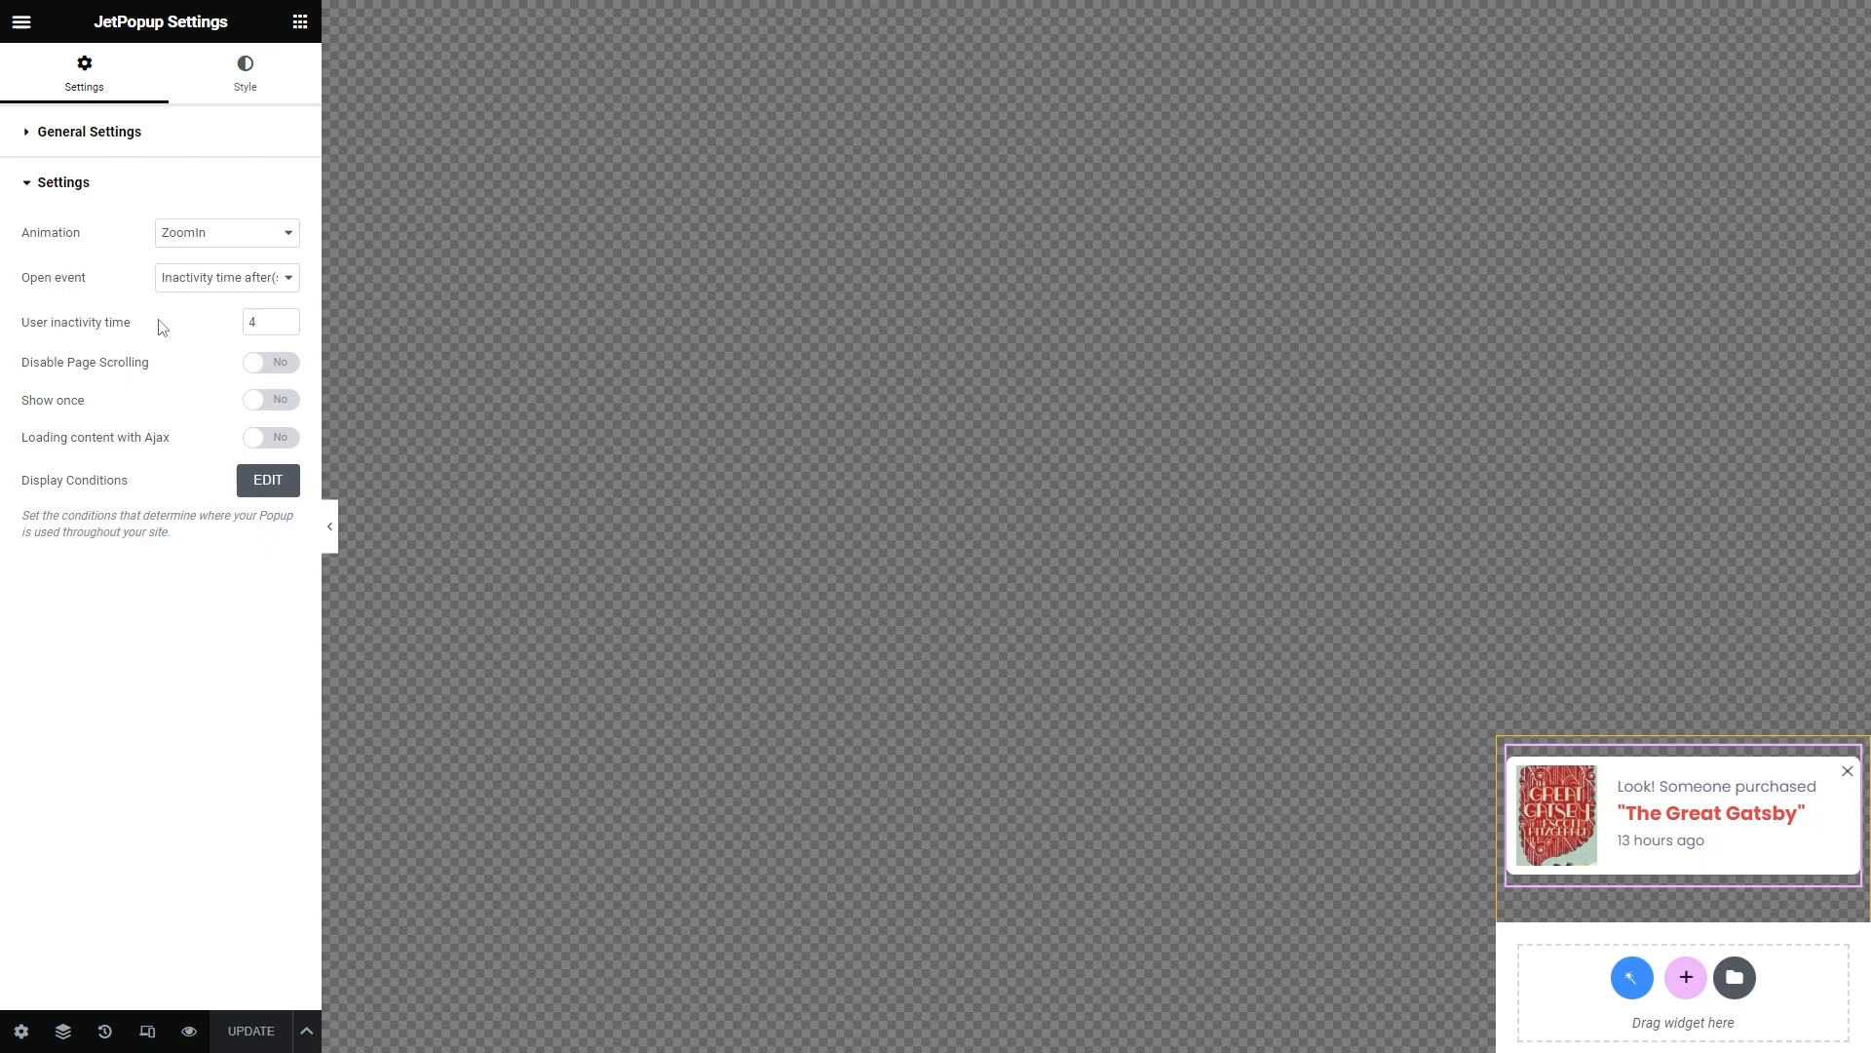
Step: Add a display condition Include / Entire / Entire Site for the popup
click(268, 481)
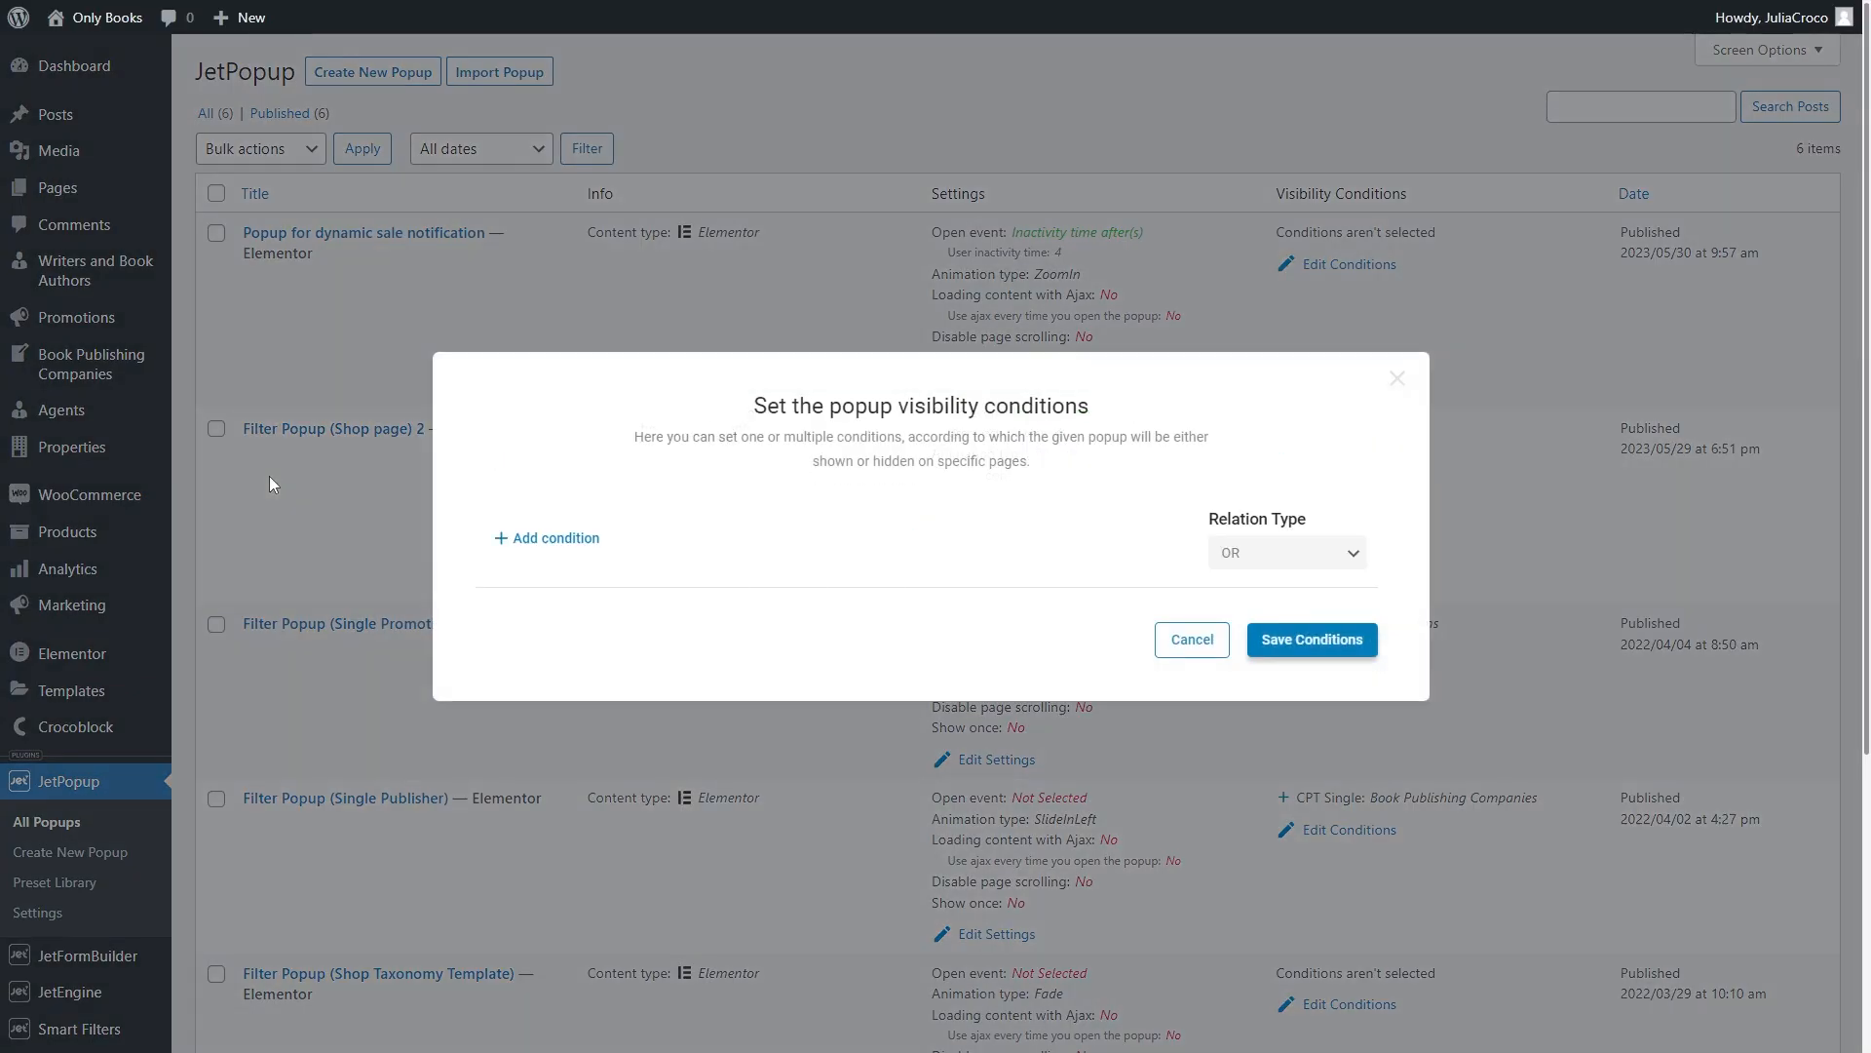
click(560, 545)
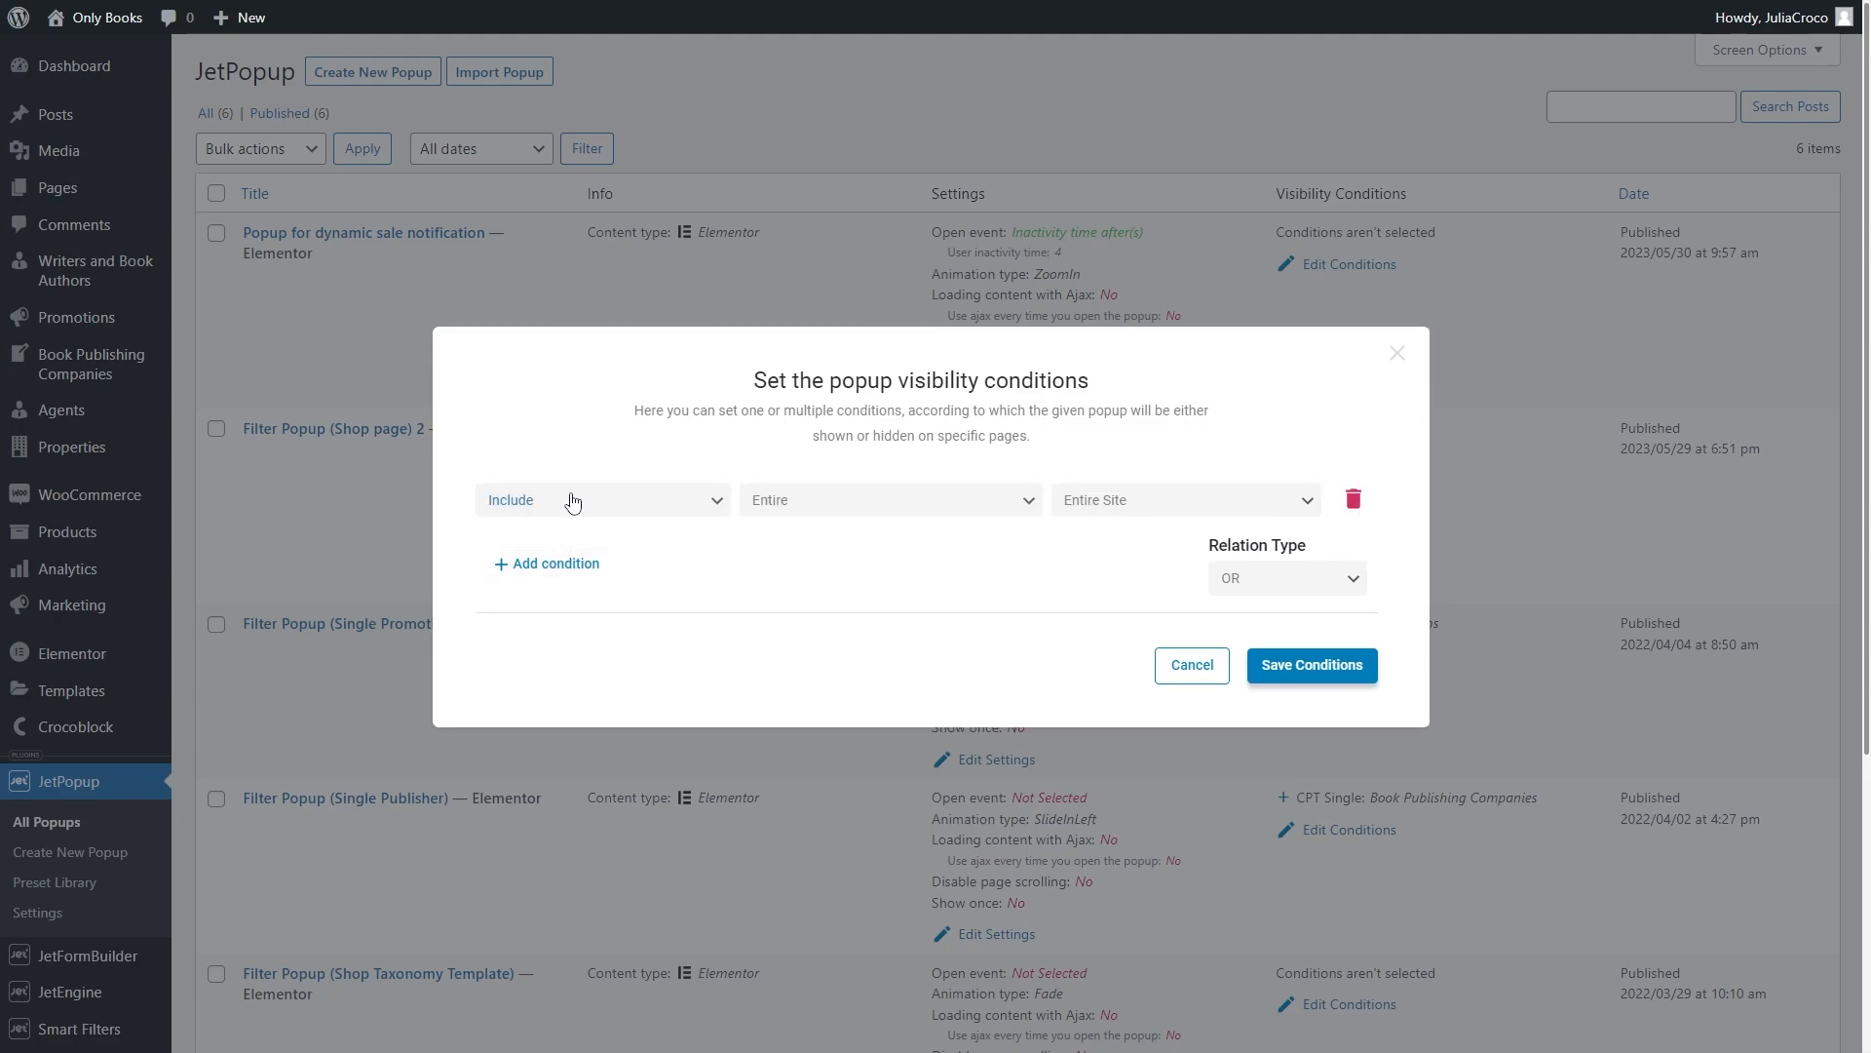
click(573, 502)
click(573, 501)
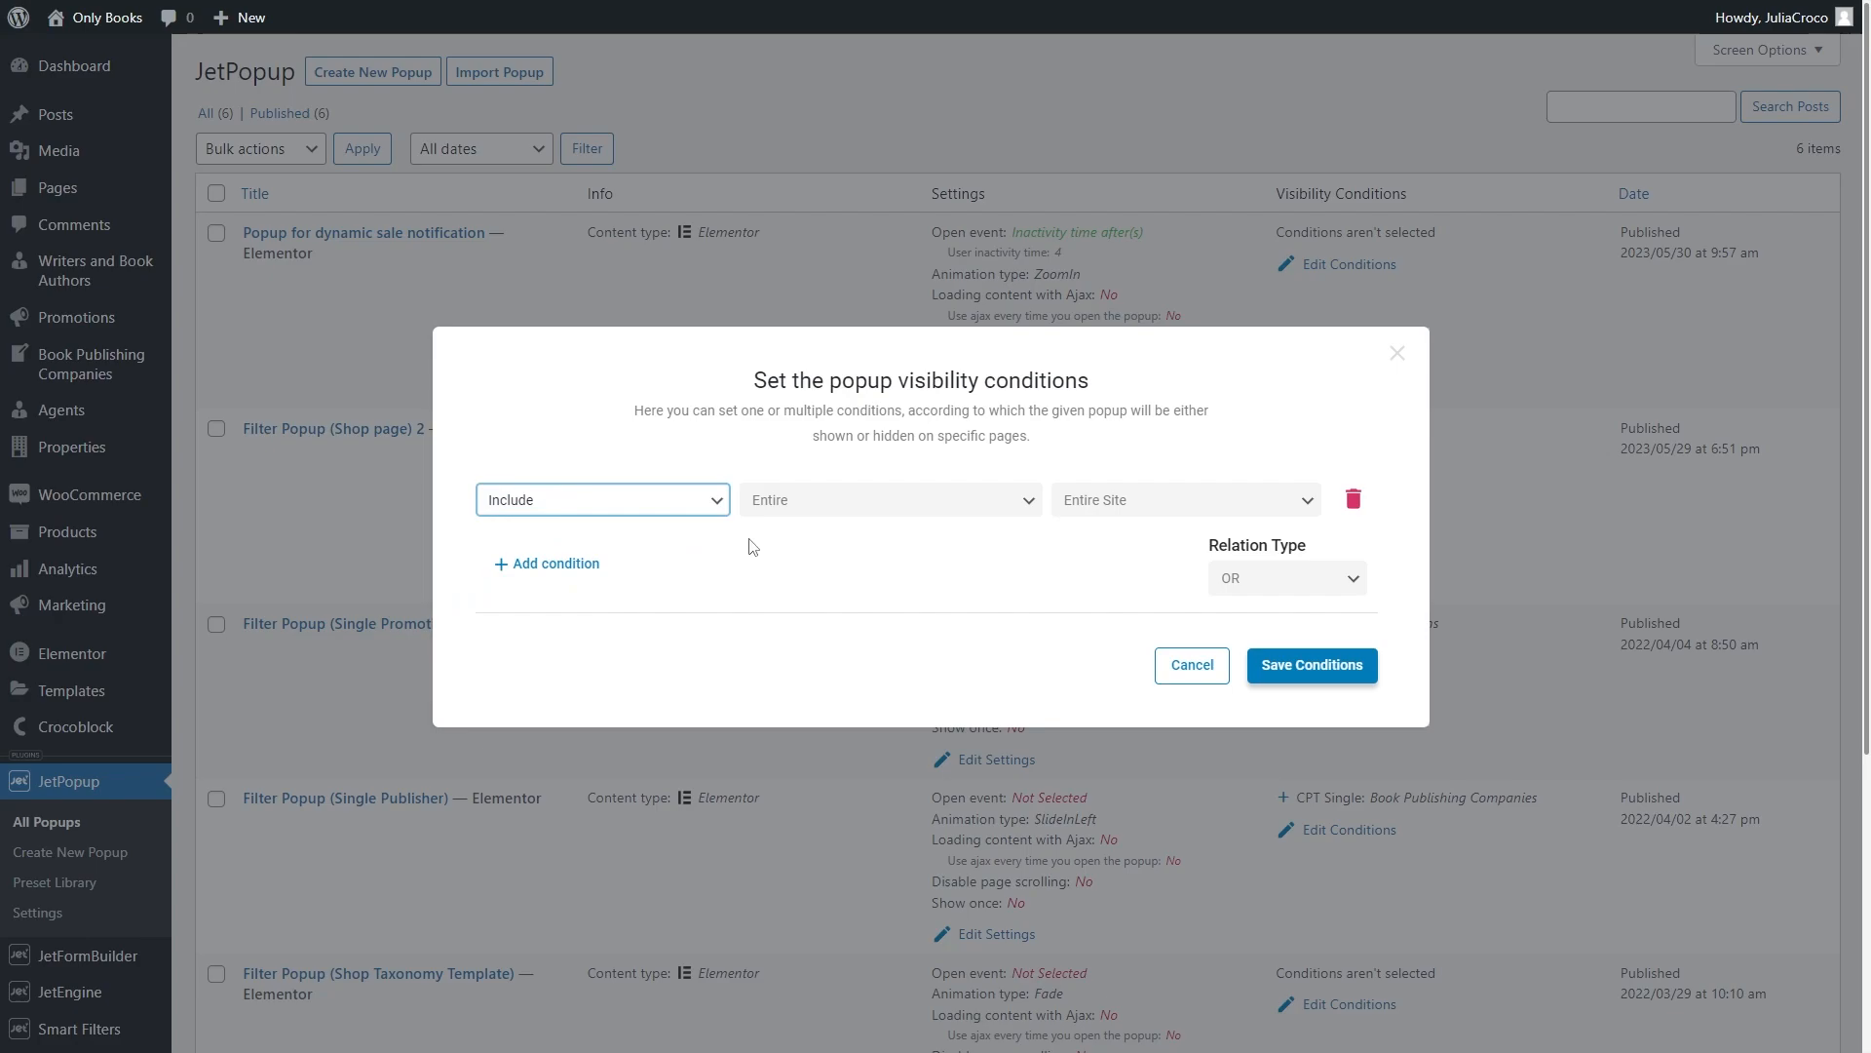
click(872, 502)
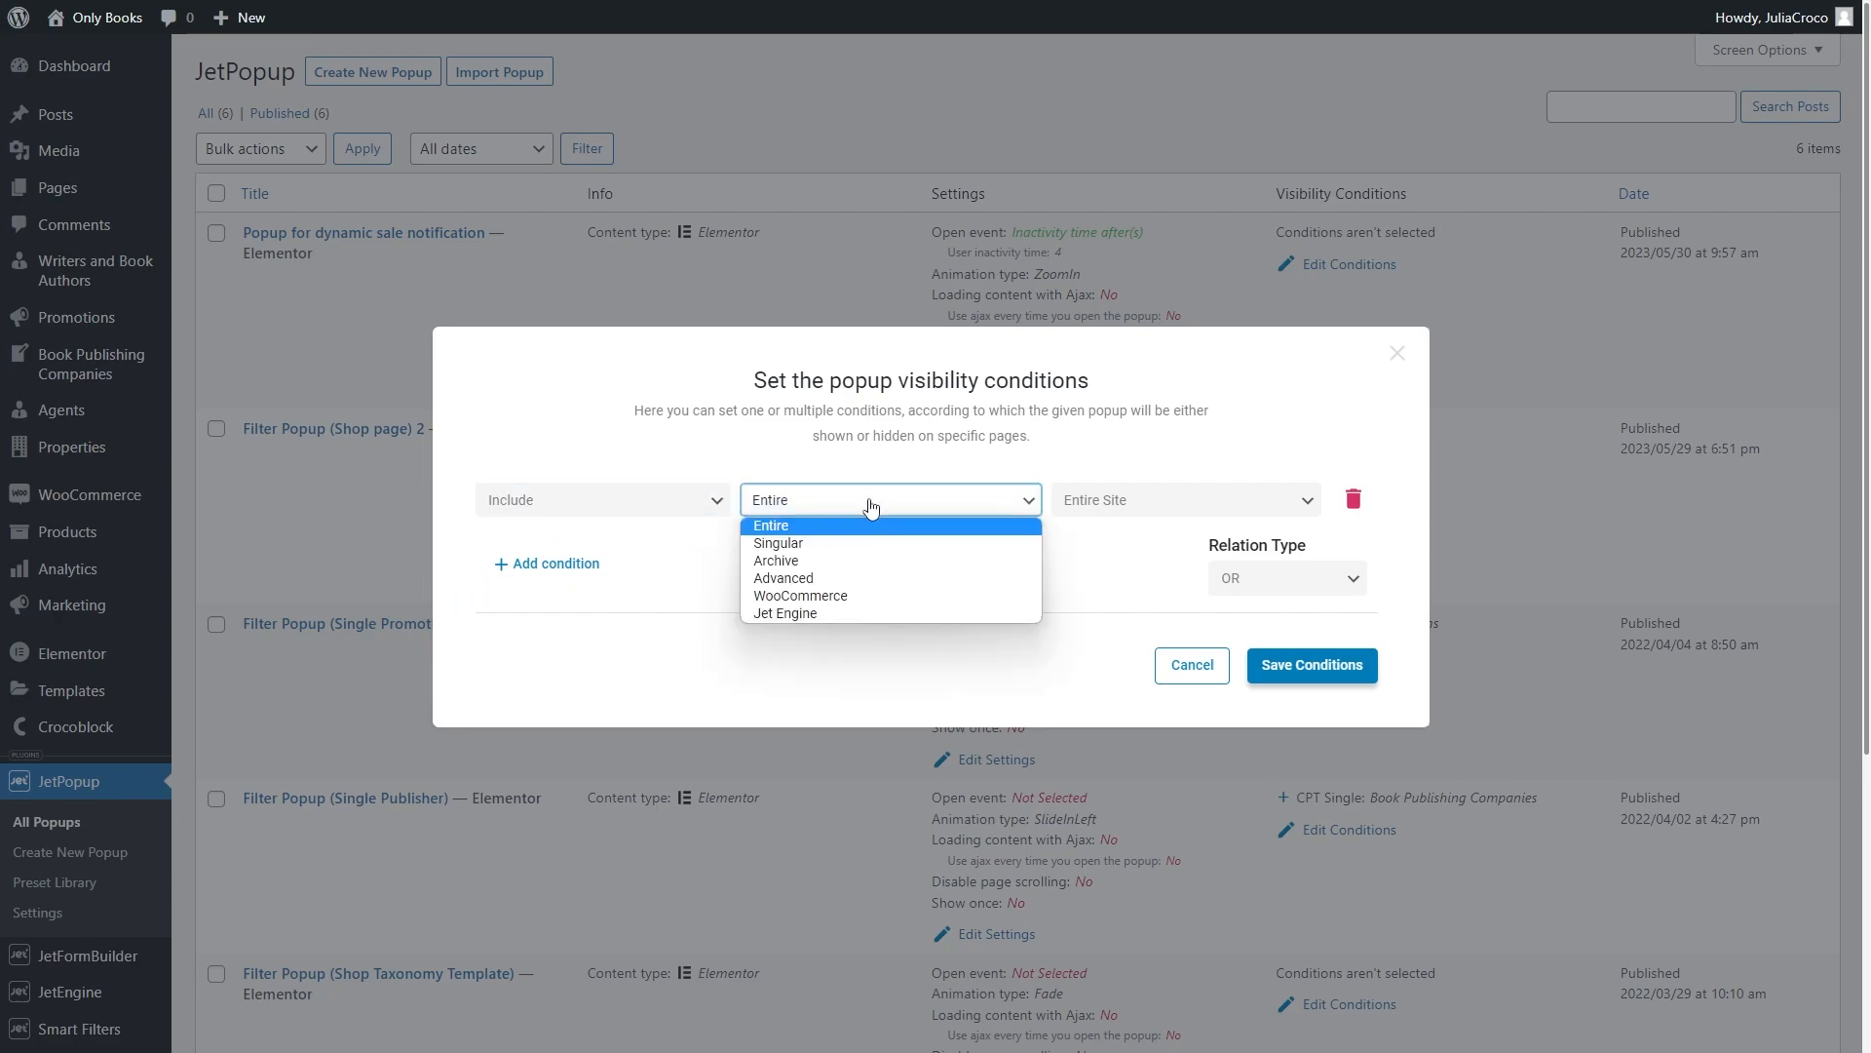
click(871, 507)
click(1213, 501)
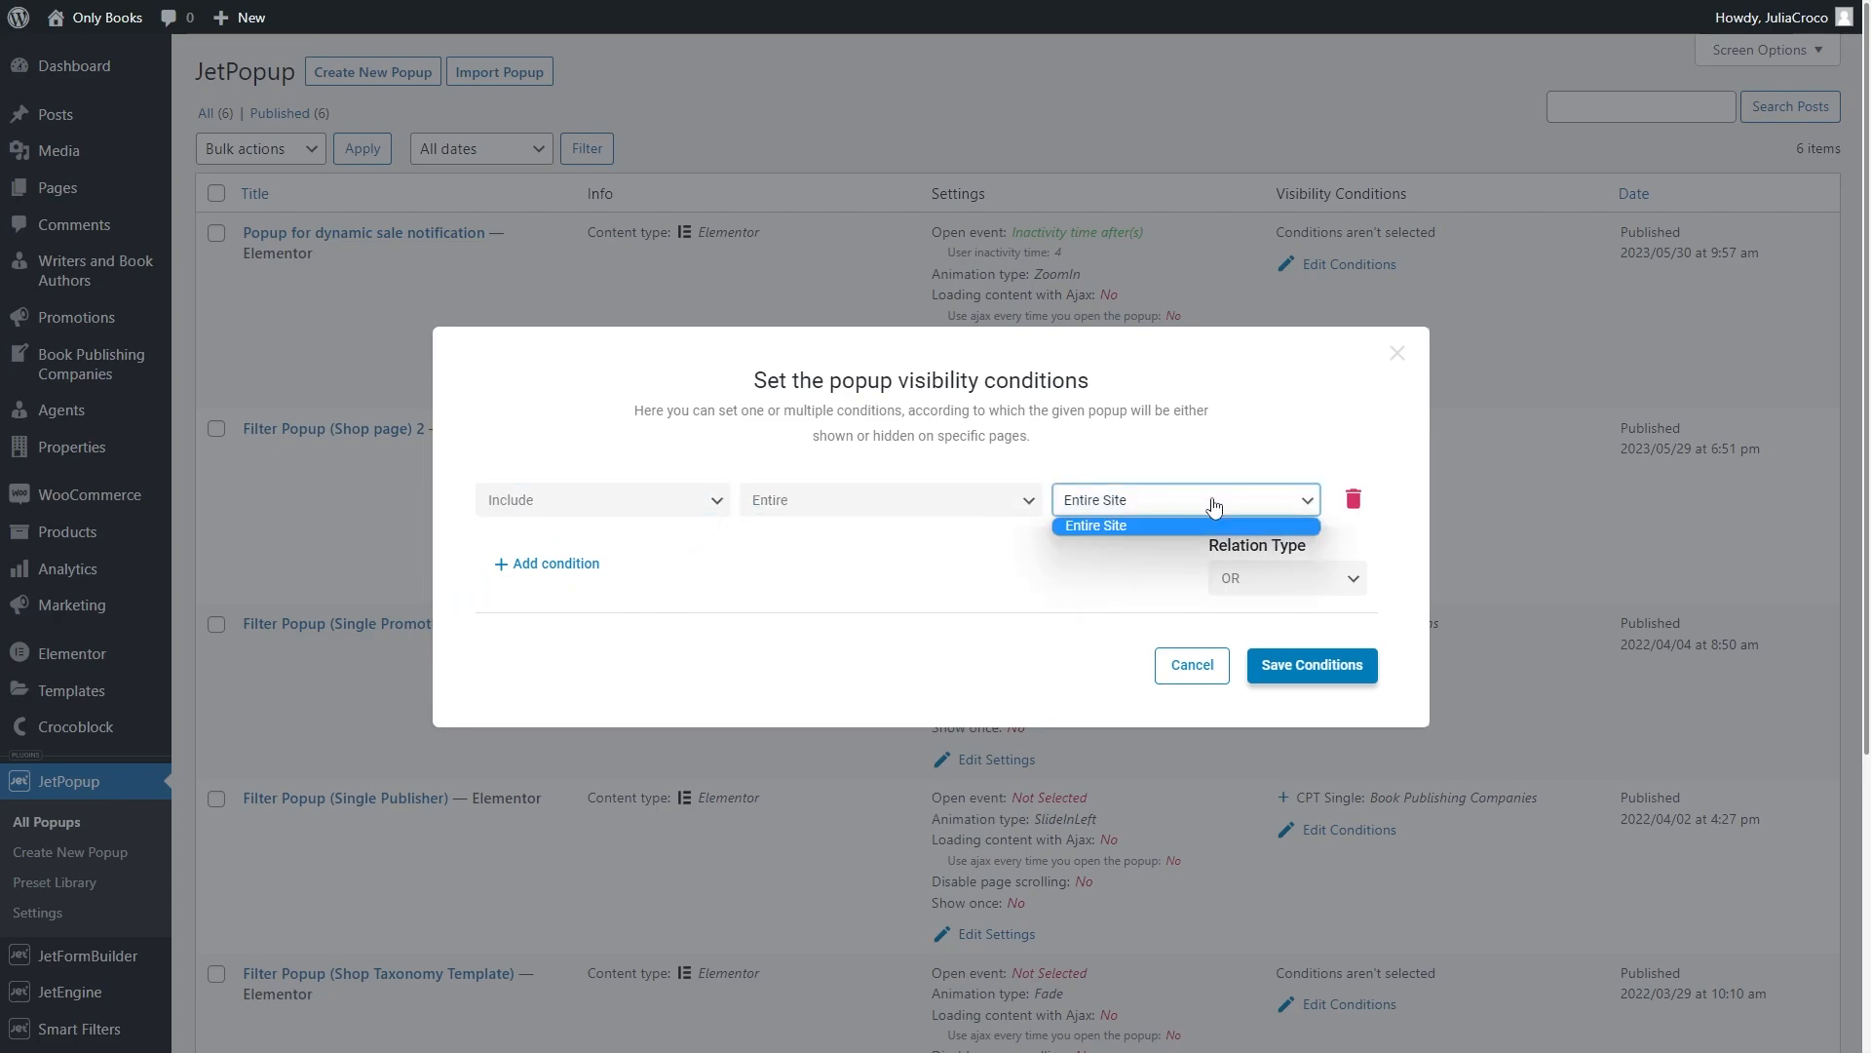
click(1214, 502)
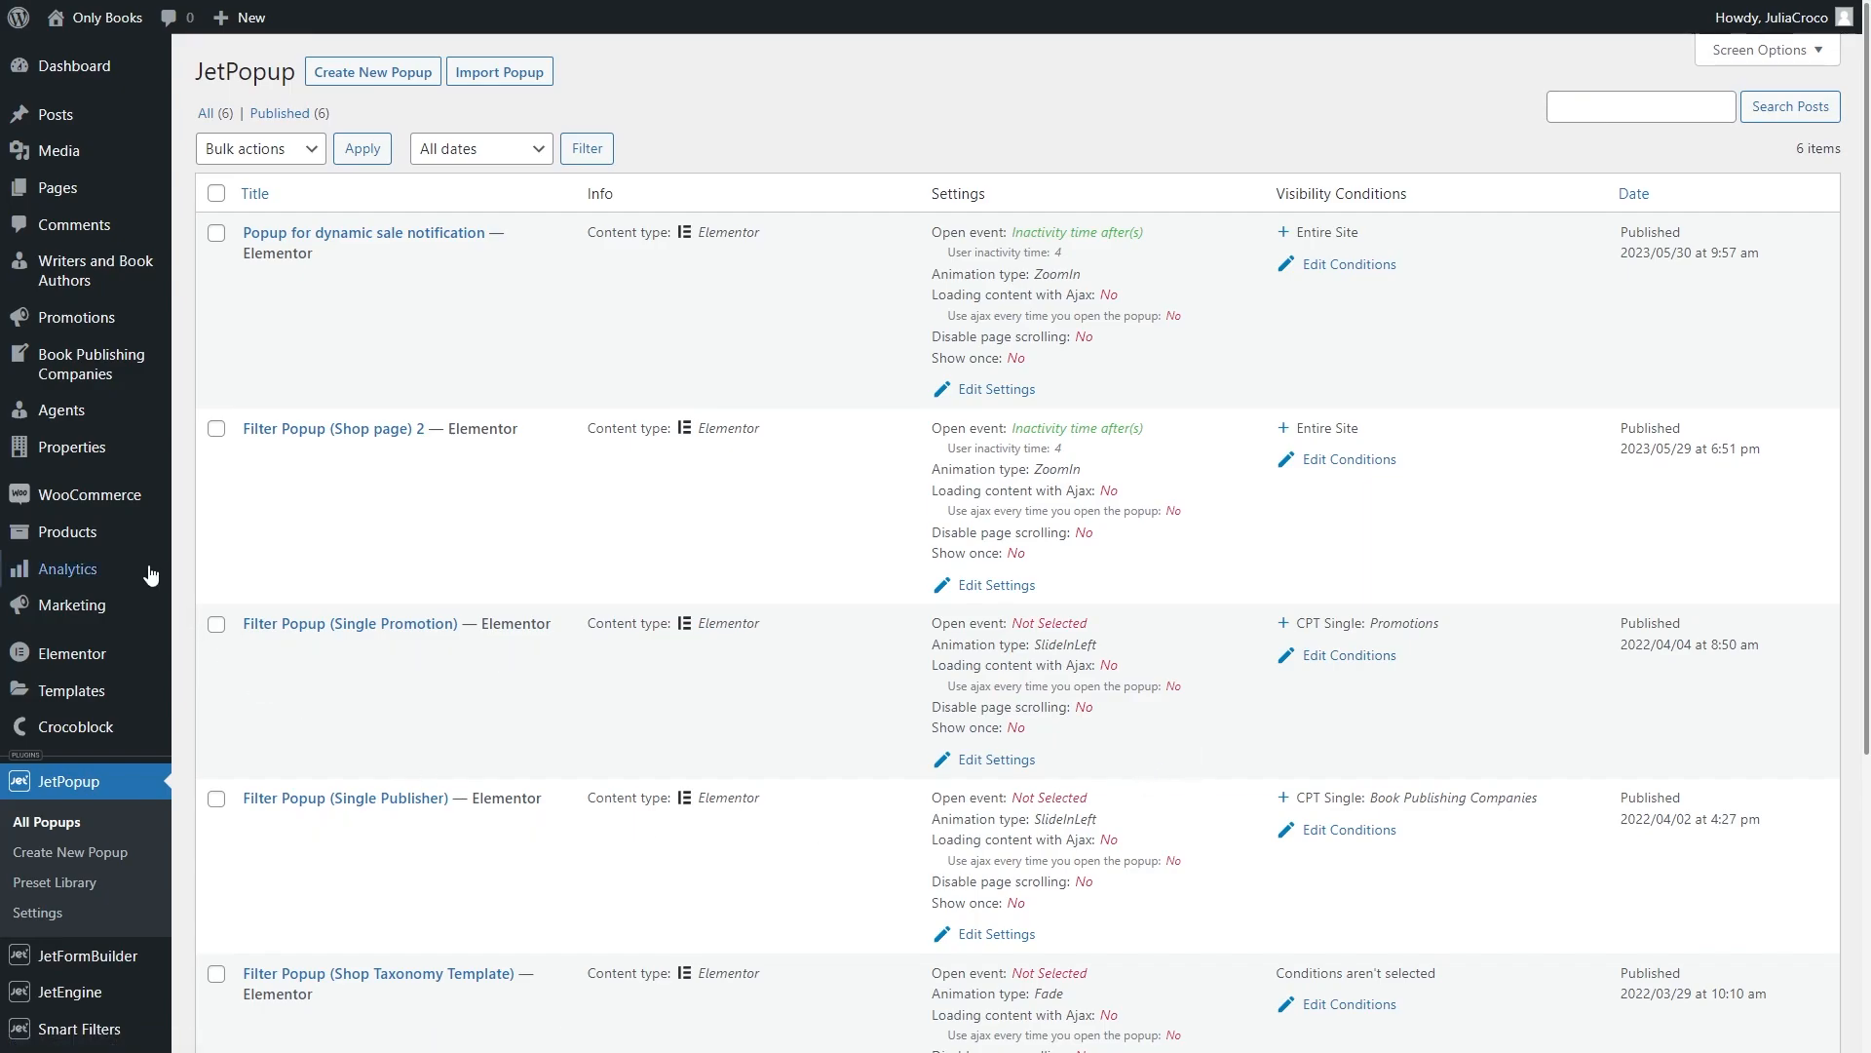
Step: Review WooCommerce order #15761 for The Great Gatsby
mouse_move(88, 495)
click(268, 529)
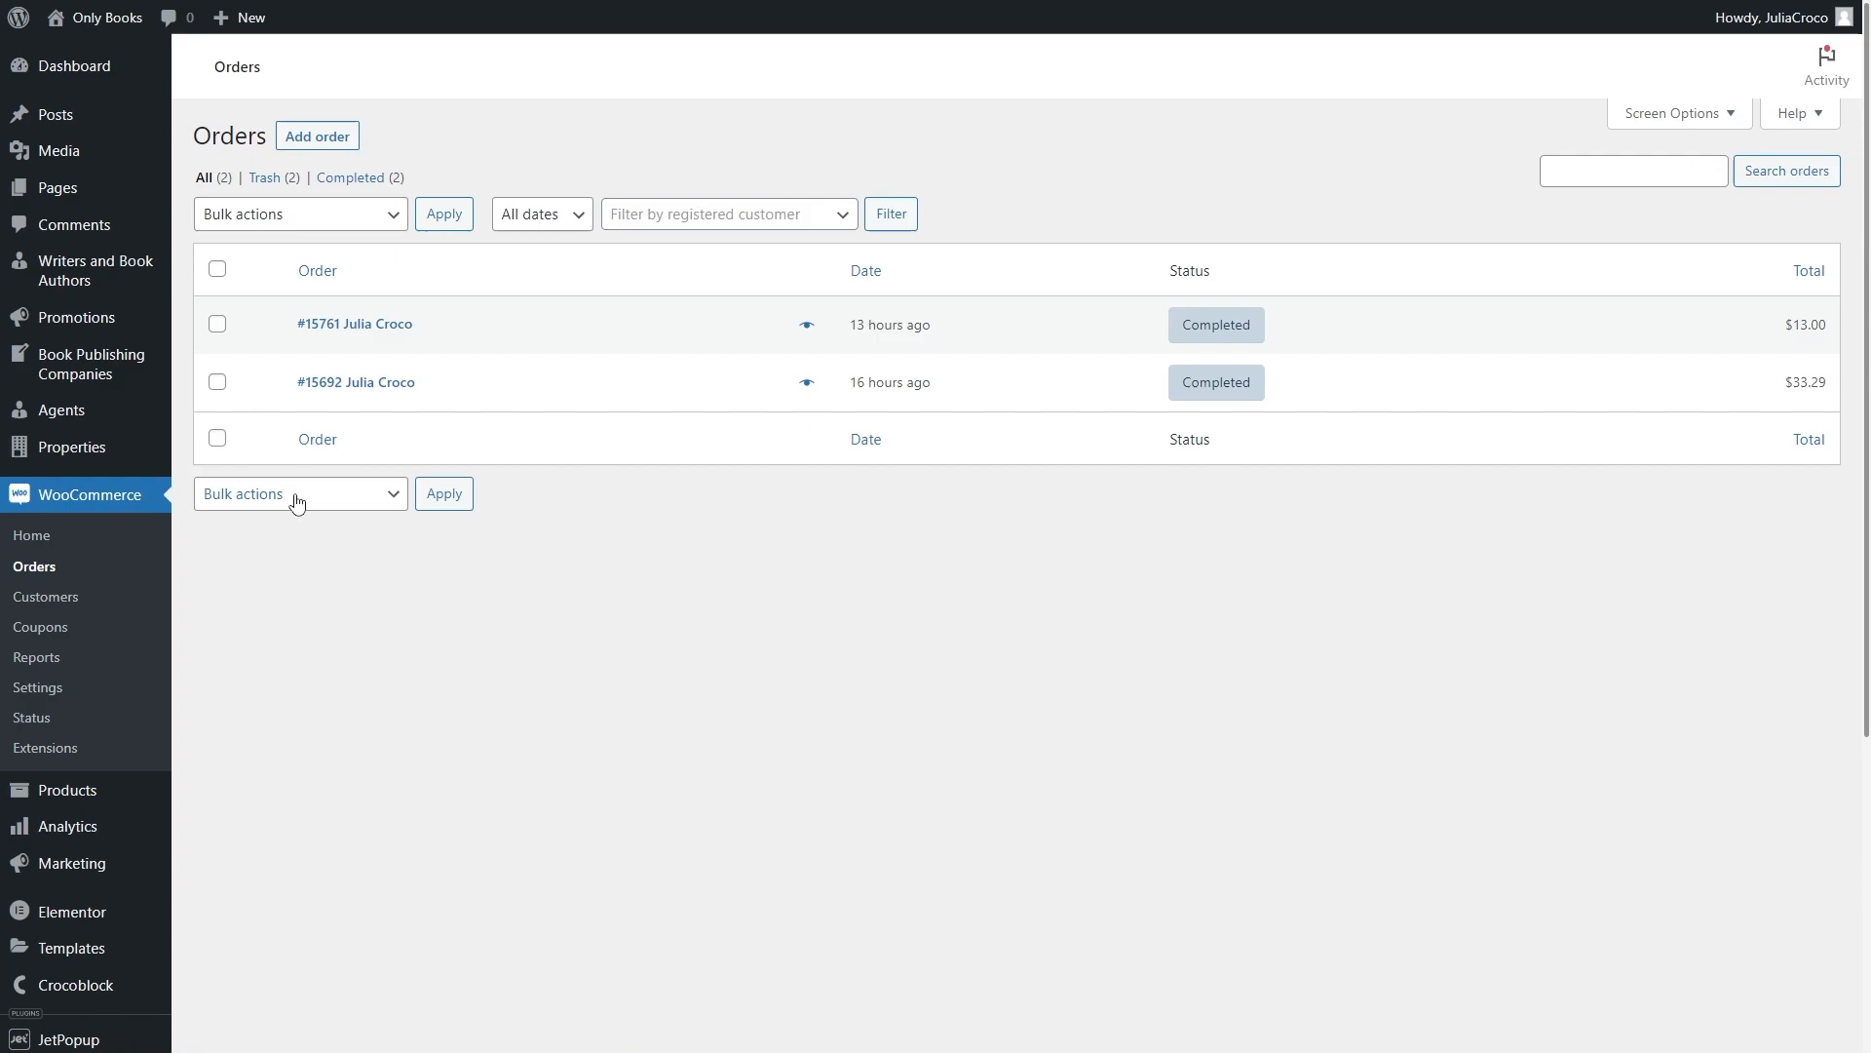
click(353, 322)
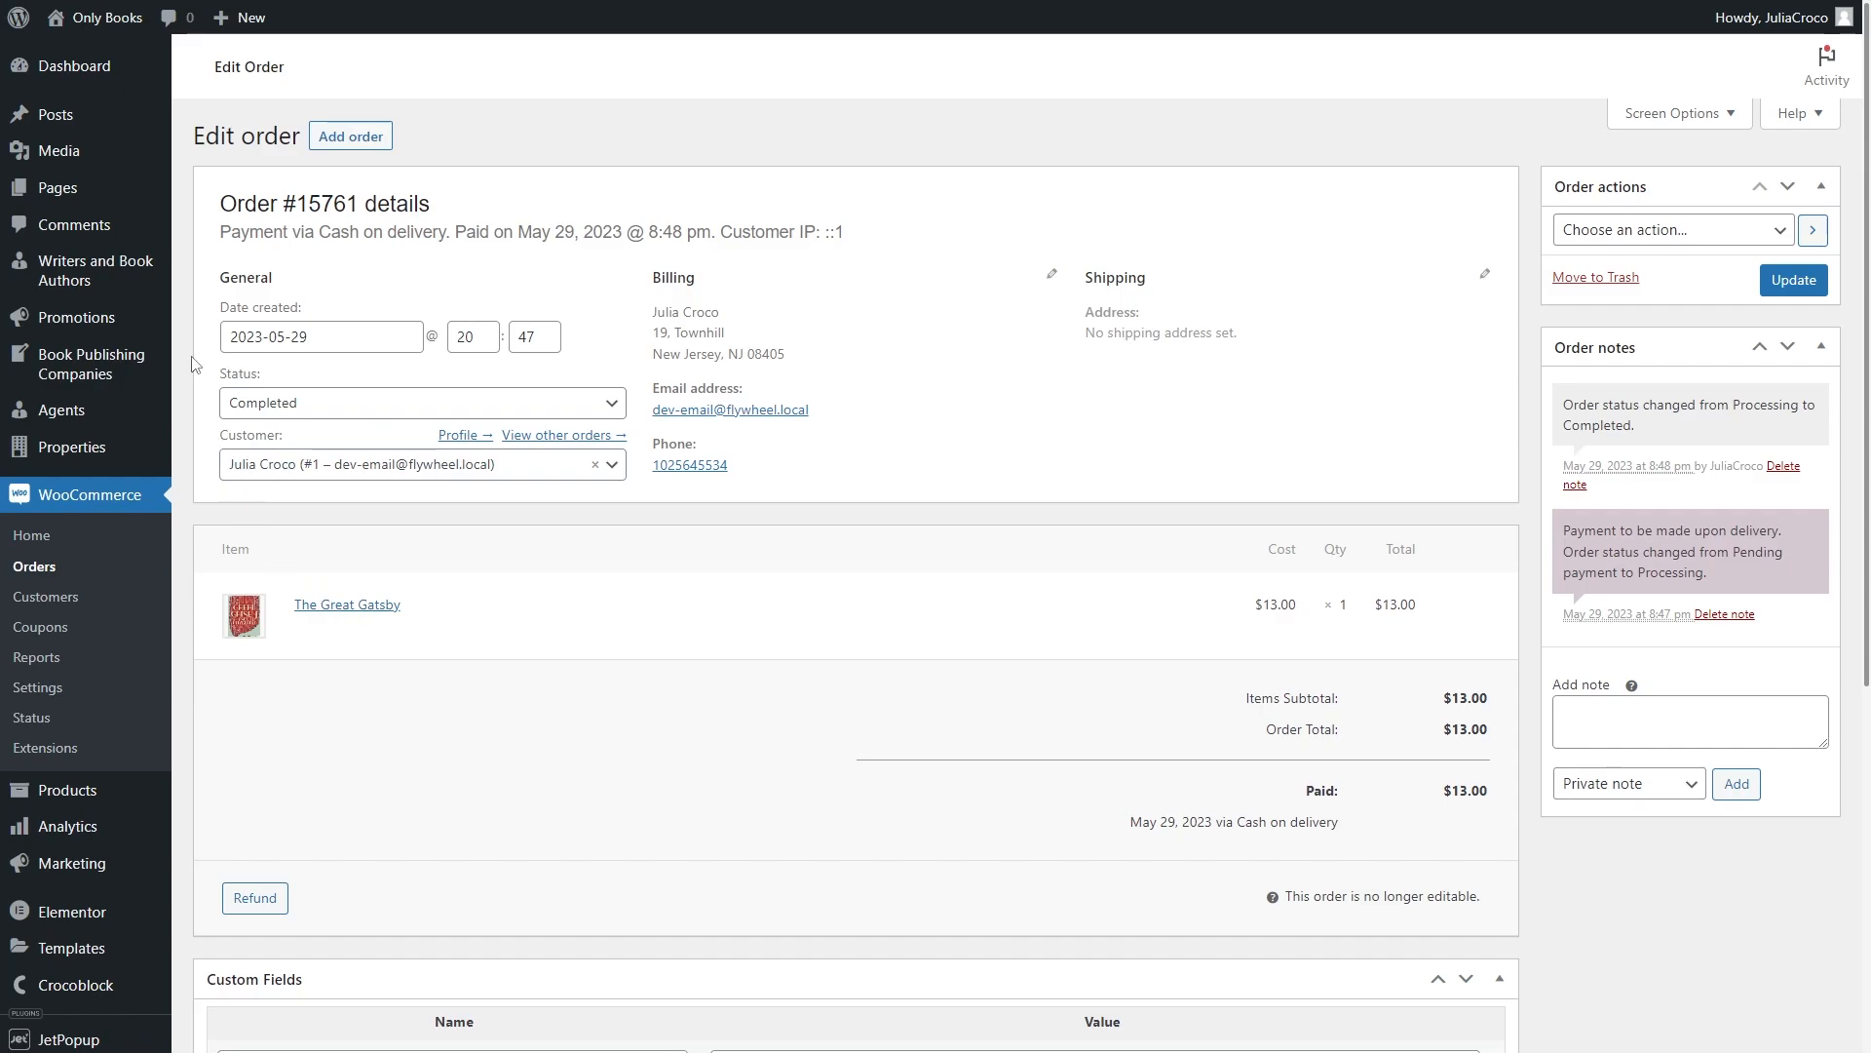
Step: Go to the Only Books home page and wait for the sale notification popup
click(107, 19)
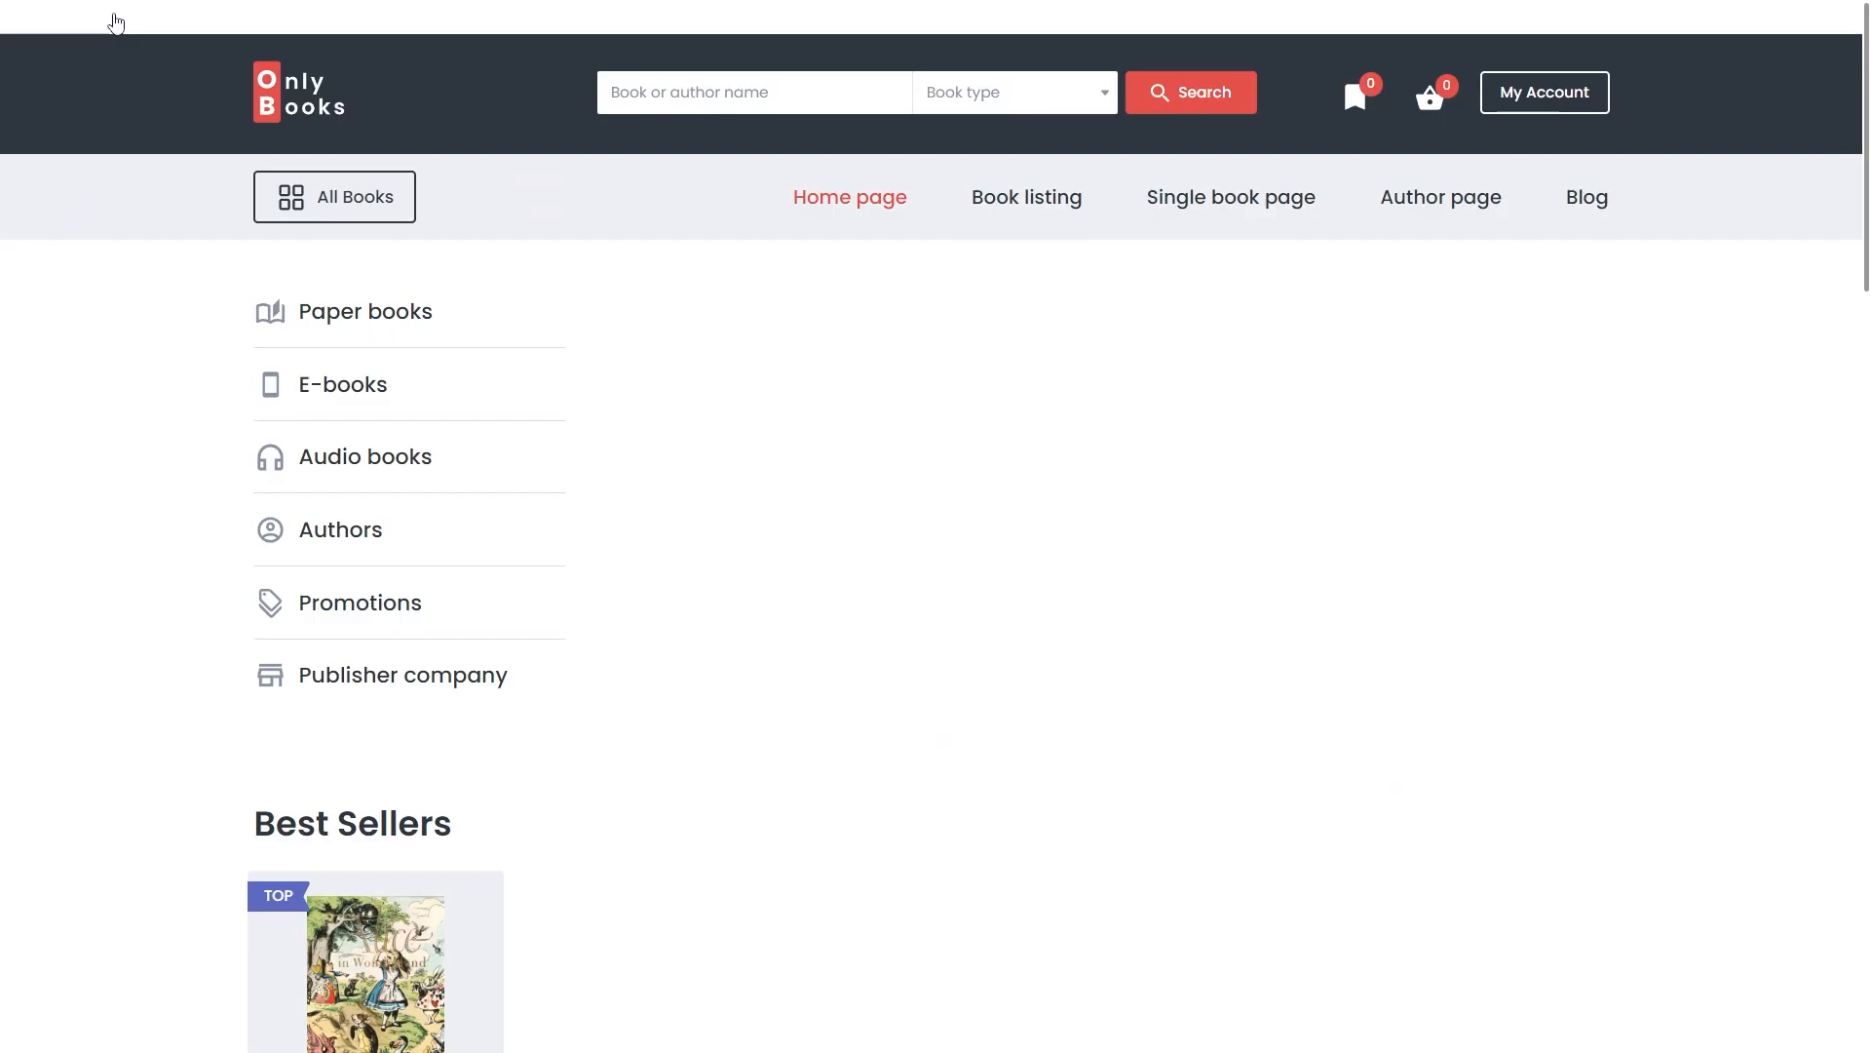